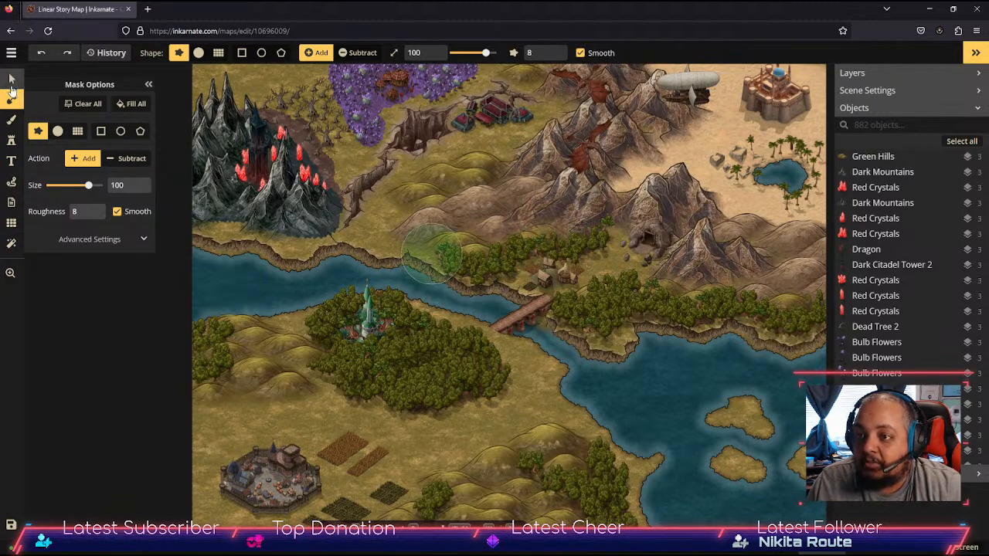
Step: Examine the whole map, following the river, the coastline and the cliffs between the northern and southern lands
left_click(12, 81)
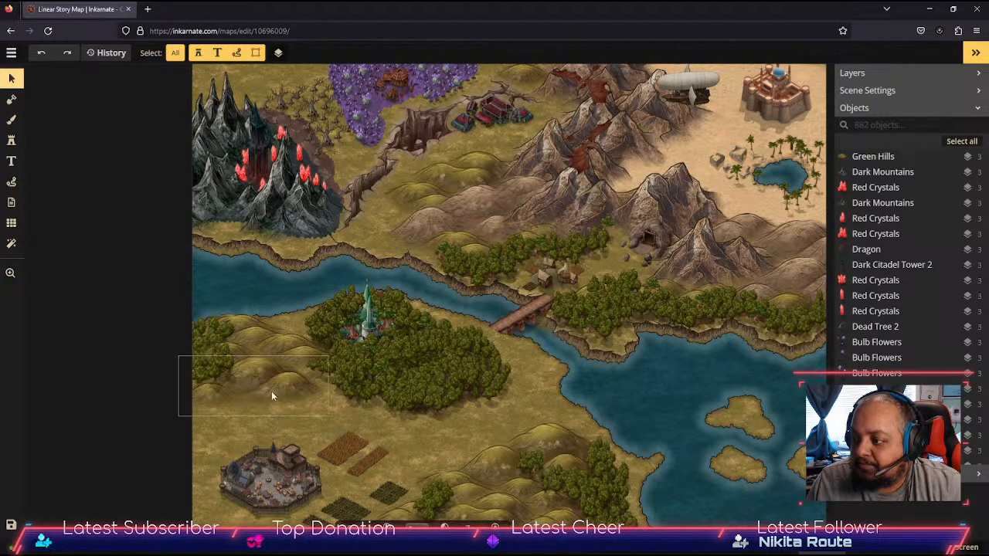
scroll(598, 376, "down", 3)
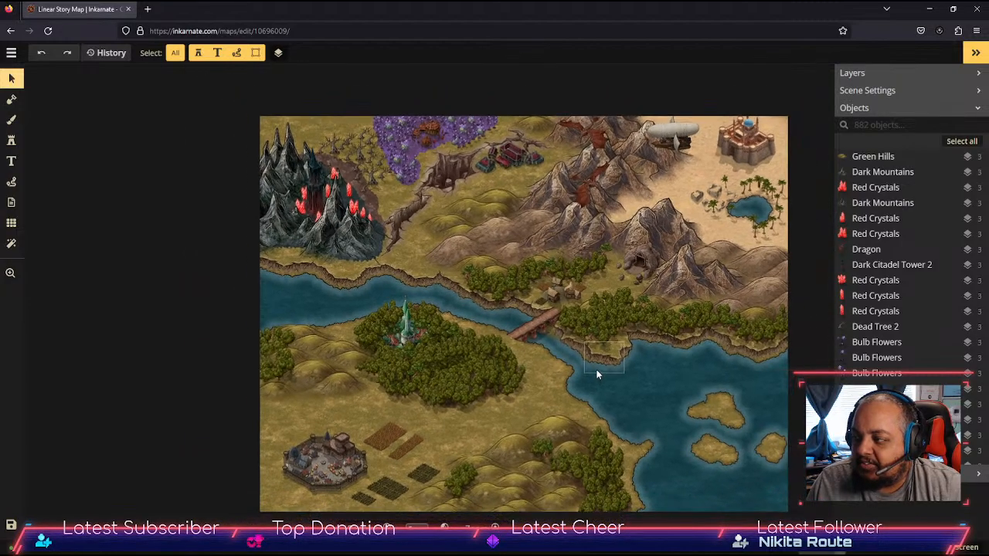
key("space")
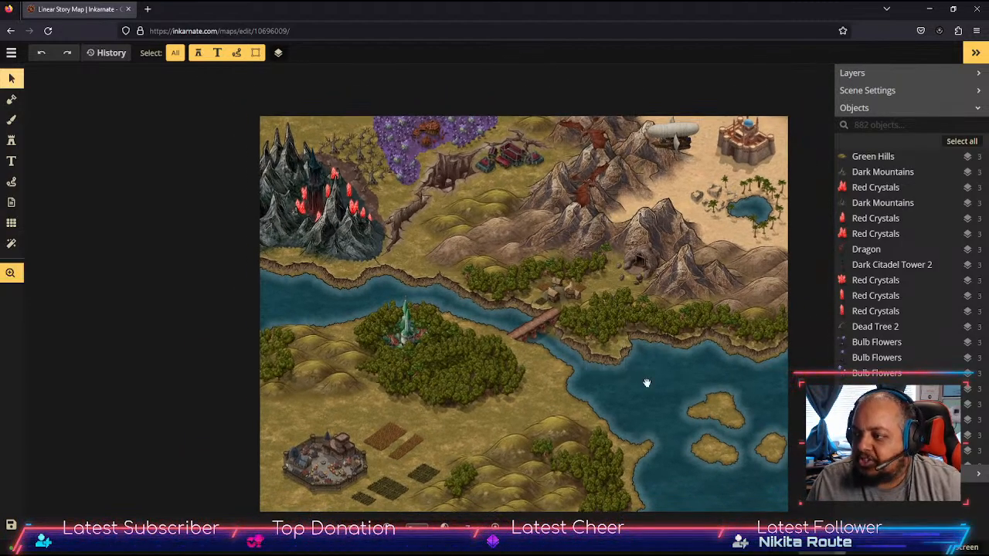
left_click_drag(646, 383, 591, 362)
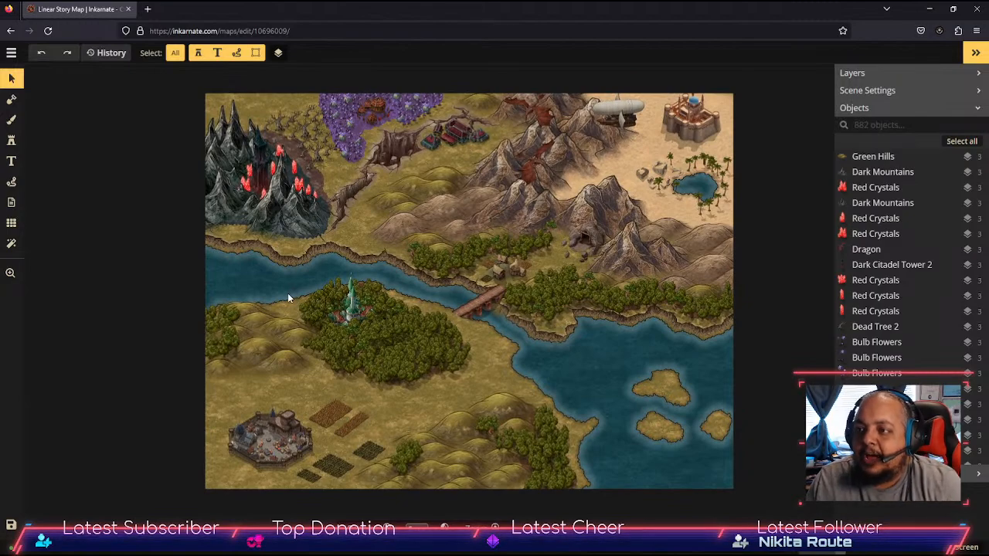
left_click_drag(265, 239, 375, 270)
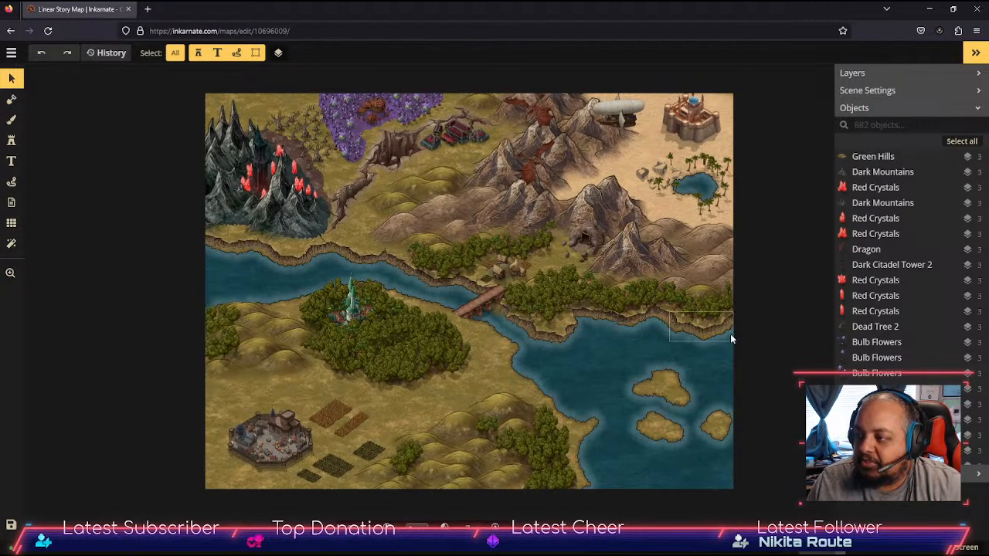
left_click_drag(251, 255, 210, 157)
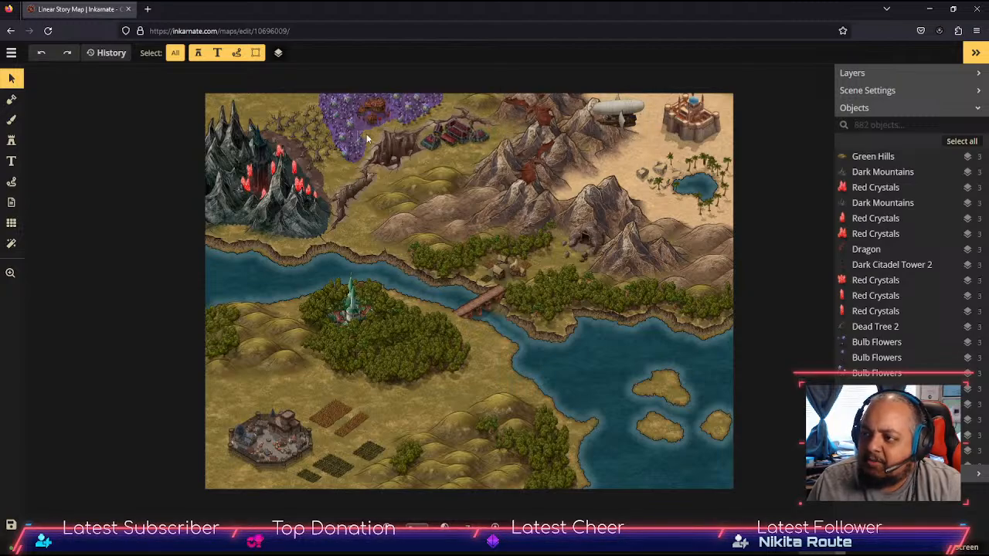
Step: Inspect the northern chasm and hills, the bridge crossing and the cliff-lined river banks up close
scroll(367, 138, "up", 5)
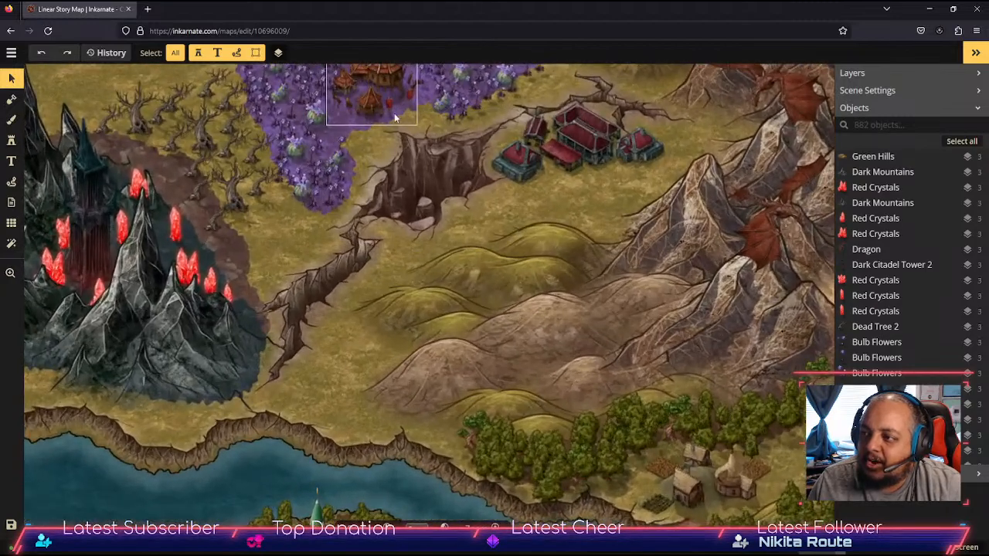
left_click_drag(424, 166, 441, 243)
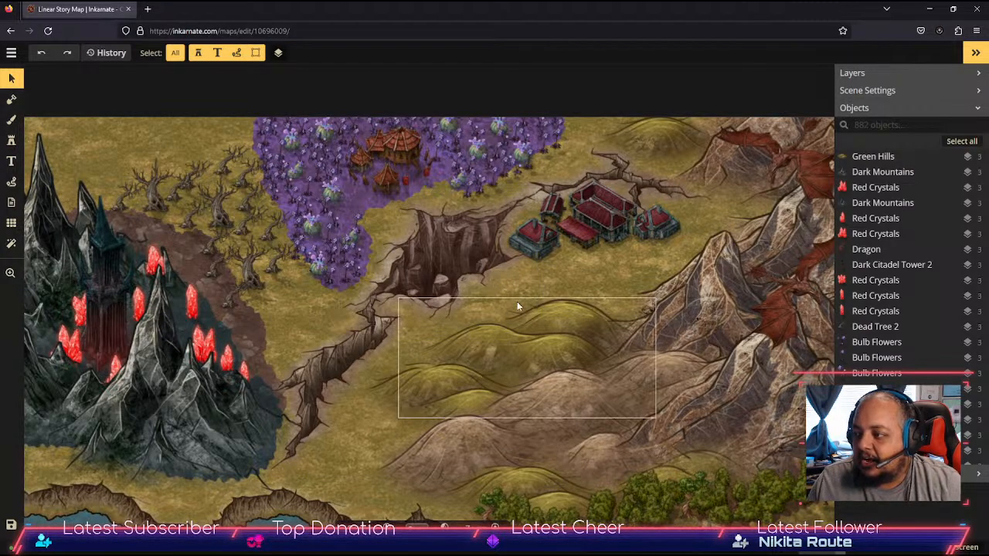
key("space")
left_click_drag(592, 402, 497, 201)
scroll(518, 259, "down", 4)
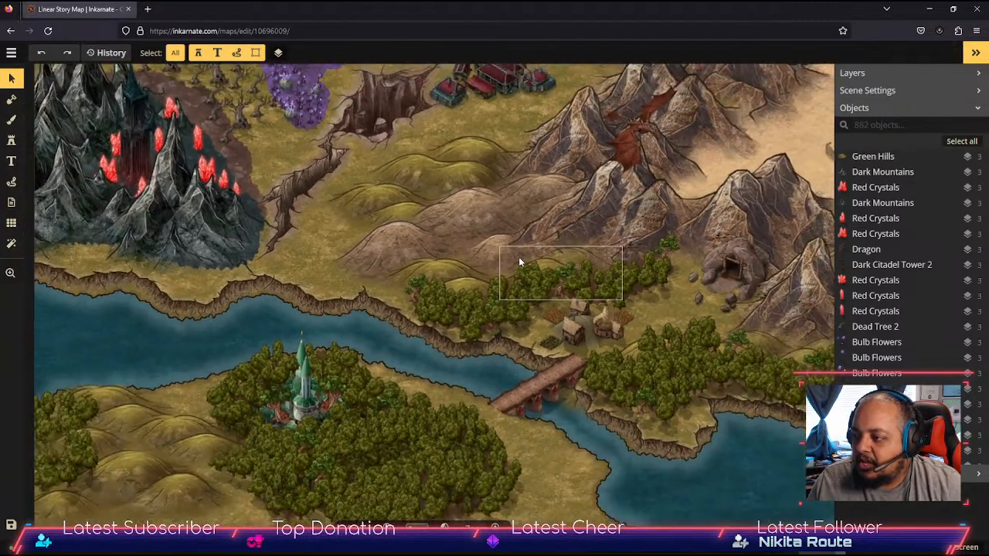
scroll(518, 263, "down", 1)
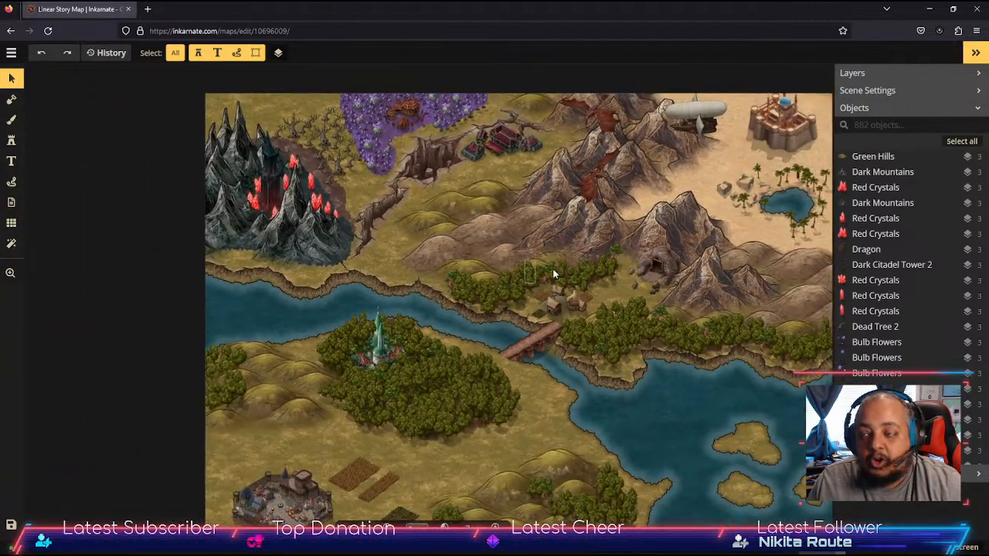
left_click(575, 375)
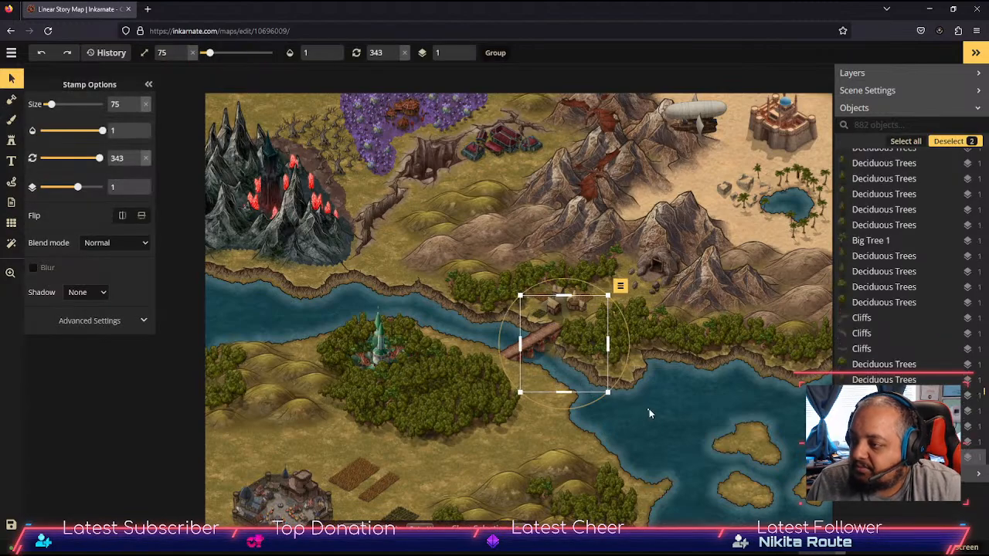
left_click(168, 302)
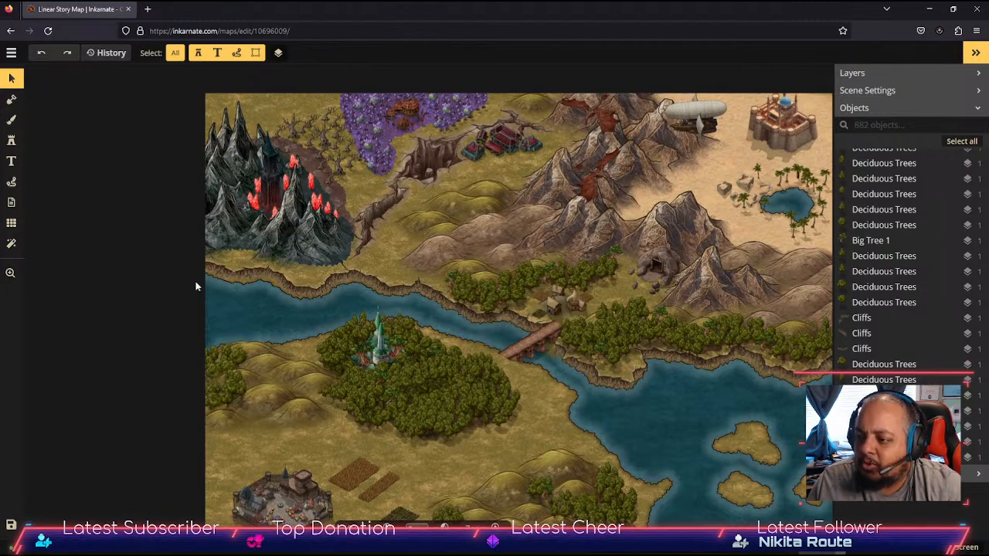
left_click_drag(657, 411, 623, 358)
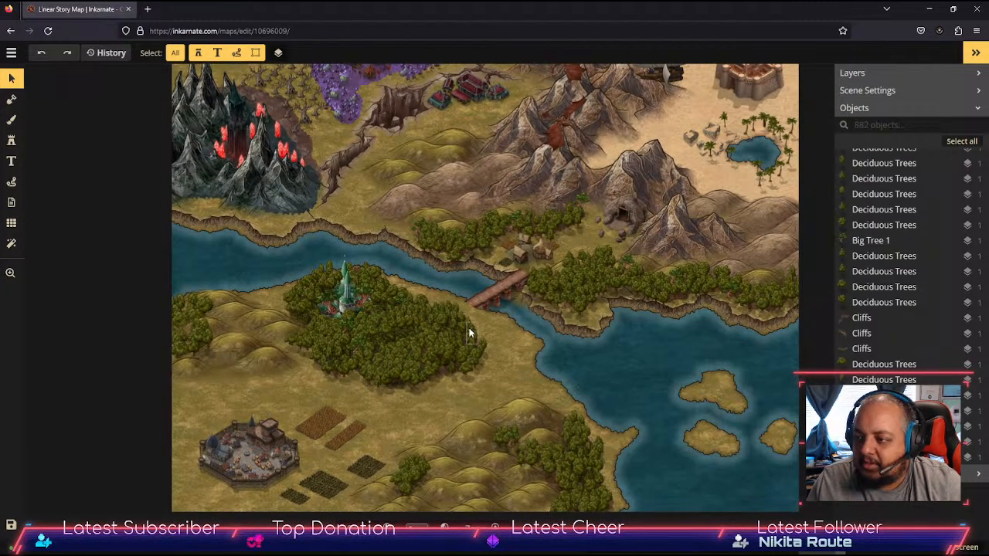
scroll(350, 350, "up", 3)
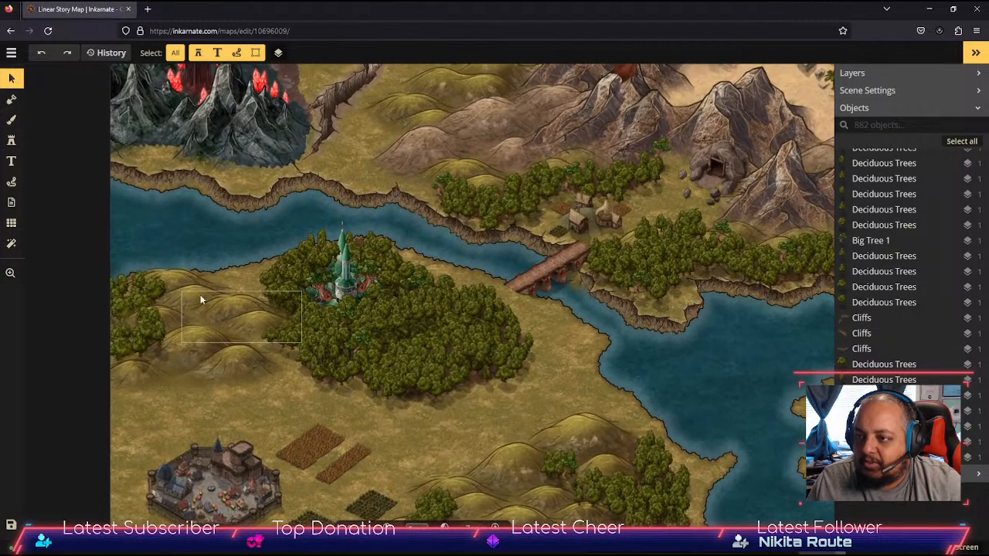
Step: Add a thin strip of land below the northern river and coast cliffs using the mask brush at size 13 and roughness 3
left_click(11, 119)
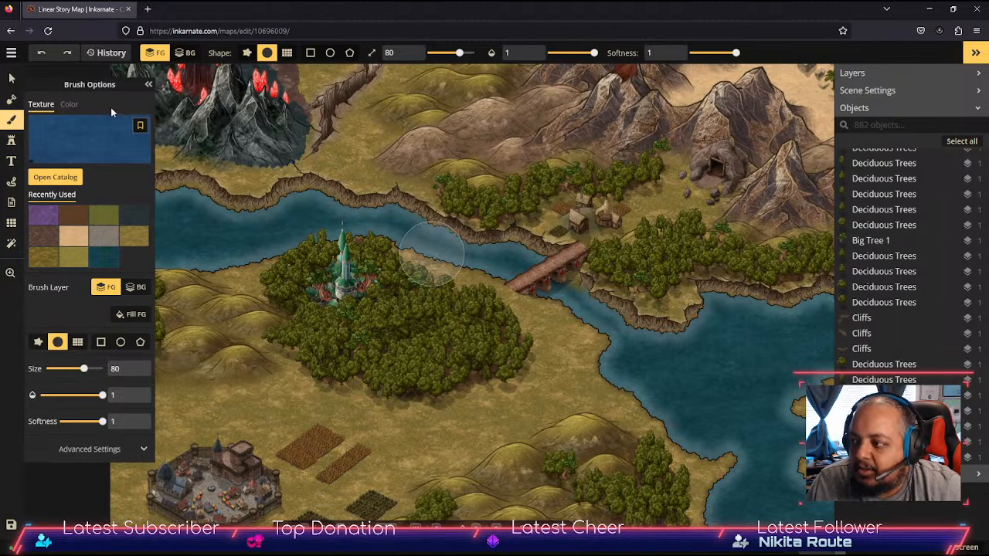
left_click(12, 99)
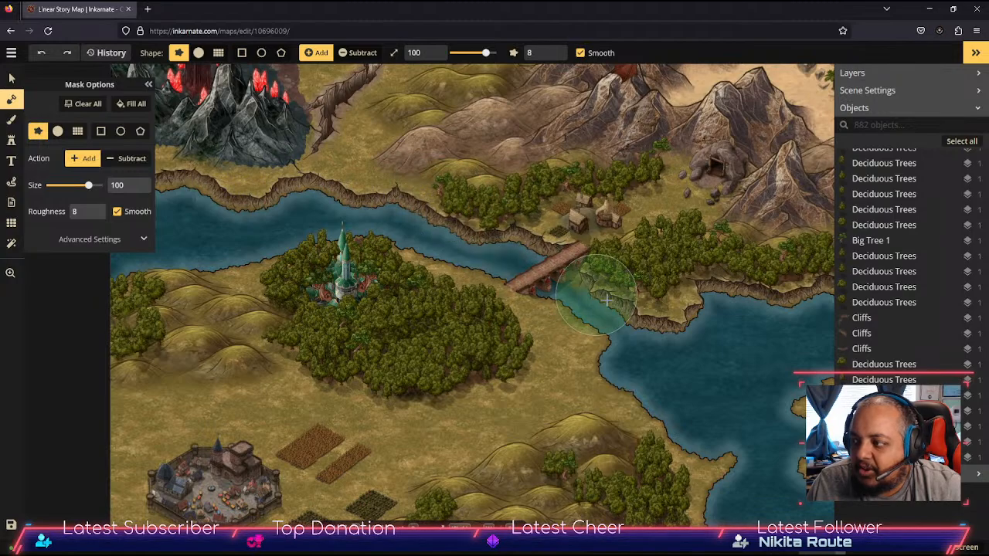
key("space")
left_click_drag(762, 353, 575, 306)
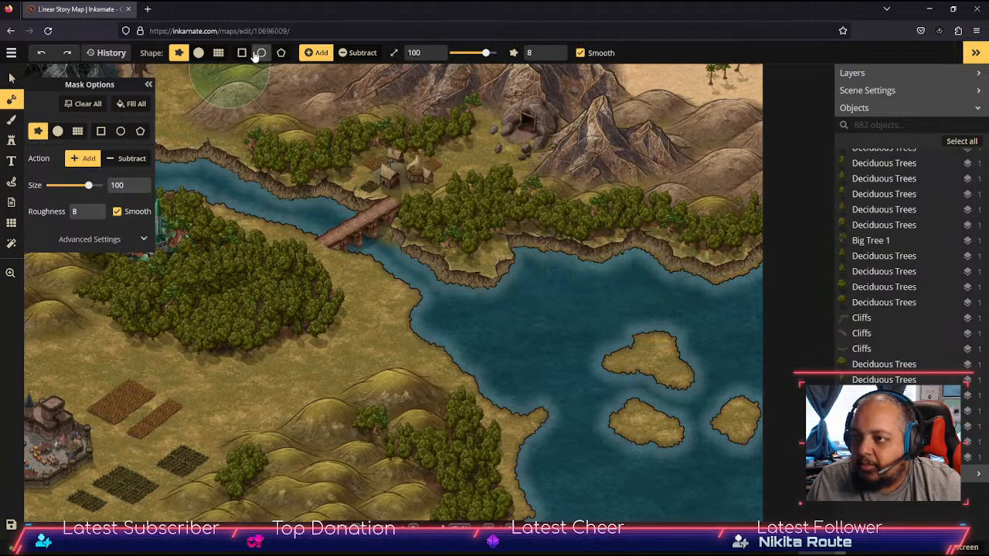
left_click(551, 59)
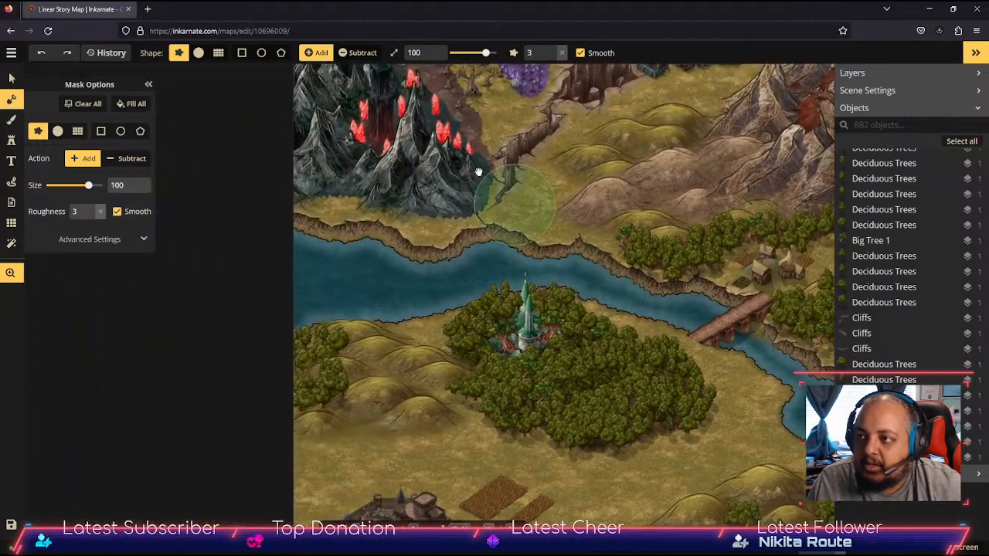
left_click_drag(485, 53, 460, 54)
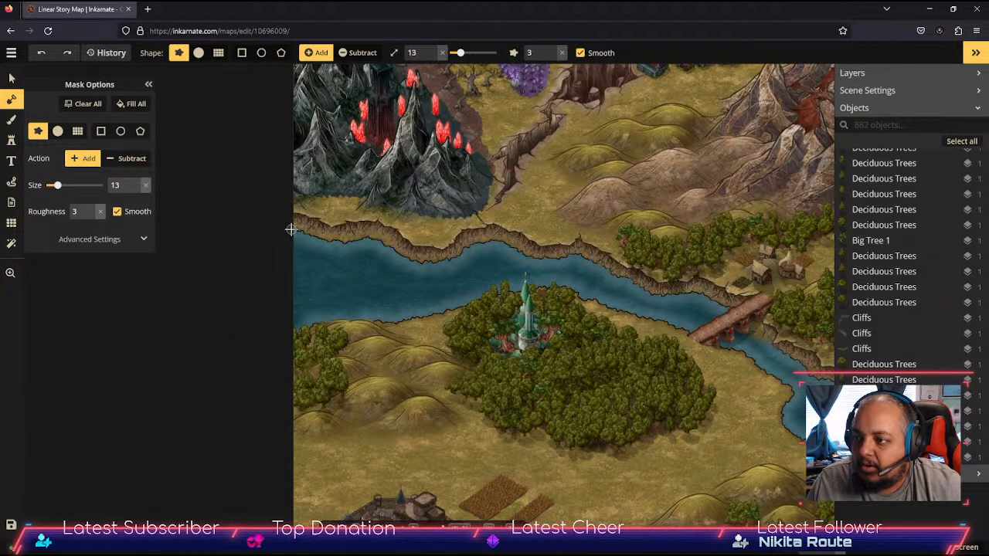
key("ctrl+z")
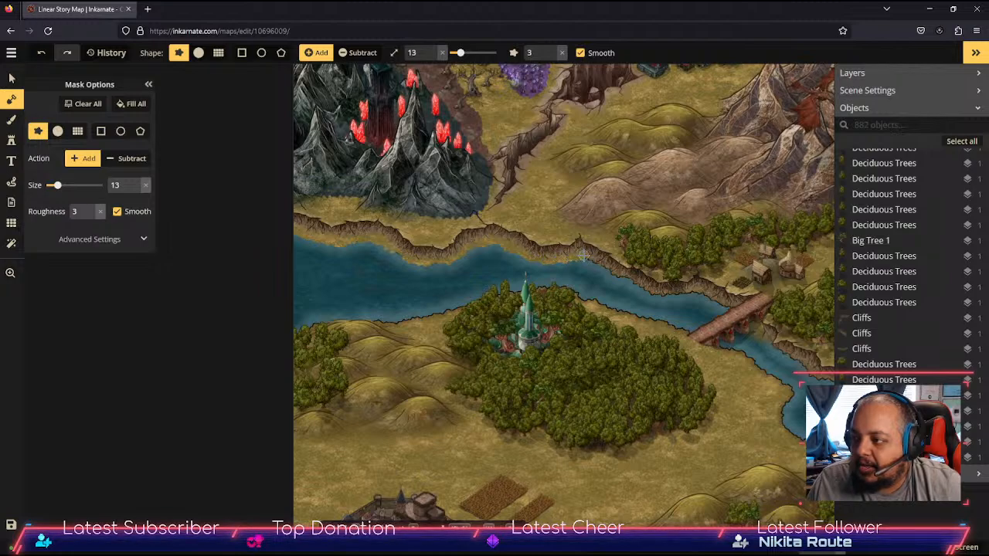
mouse_move(616, 274)
left_mouse_down()
mouse_move(645, 287)
mouse_move(640, 275)
mouse_move(485, 223)
left_mouse_up()
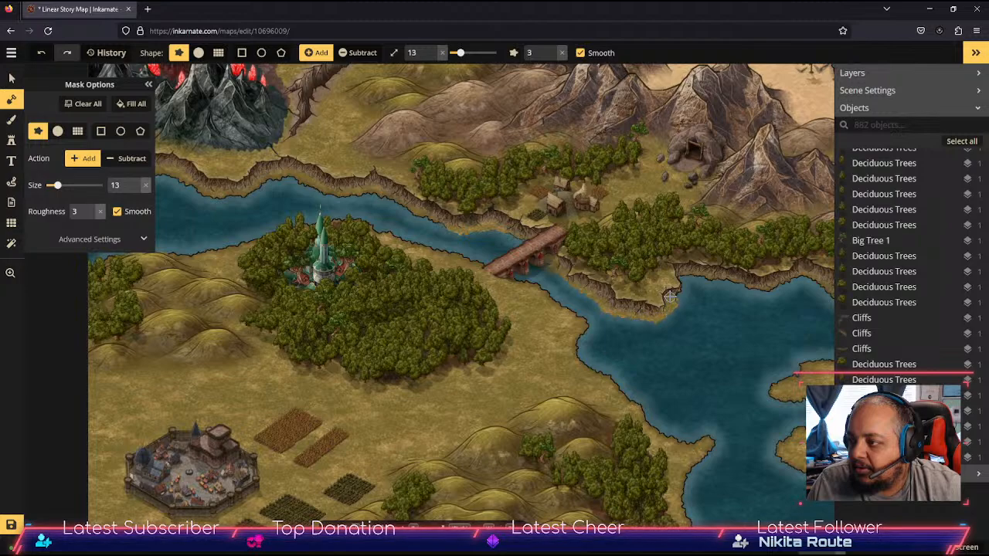
mouse_move(674, 294)
left_mouse_down()
mouse_move(685, 274)
mouse_move(759, 287)
mouse_move(653, 301)
left_mouse_up()
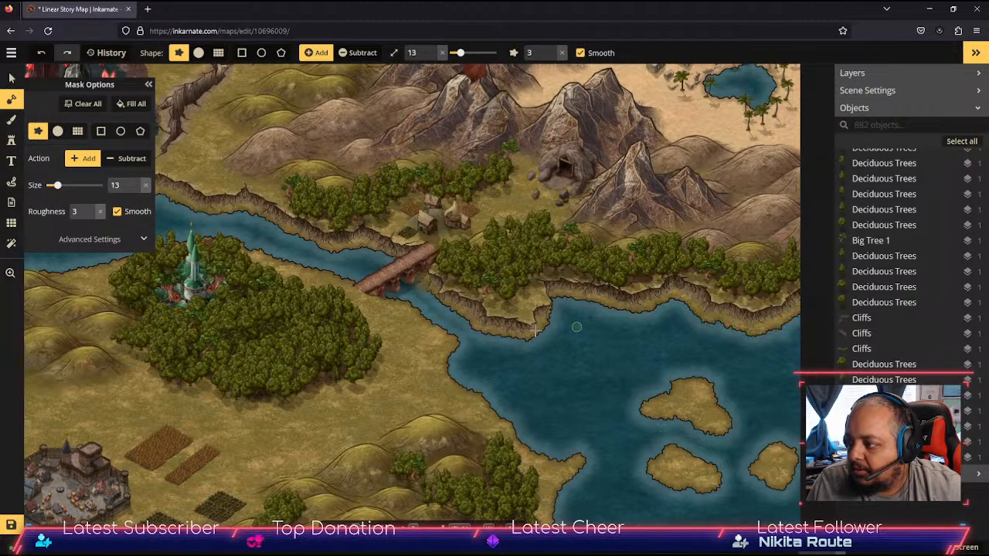
Step: Load the pale speckled sand texture from the Barren Lands group into the foreground brush and set its size to 13
left_click(11, 119)
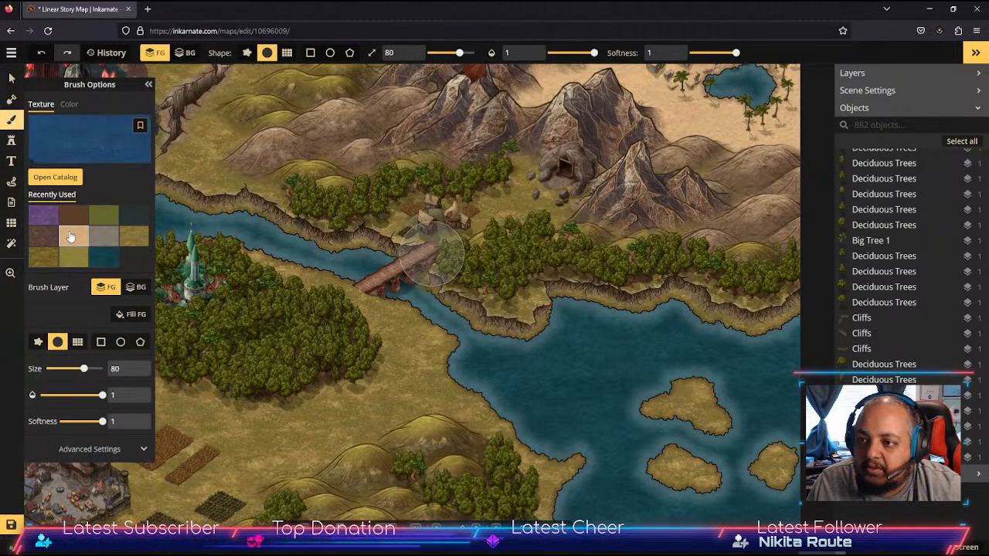
left_click(55, 177)
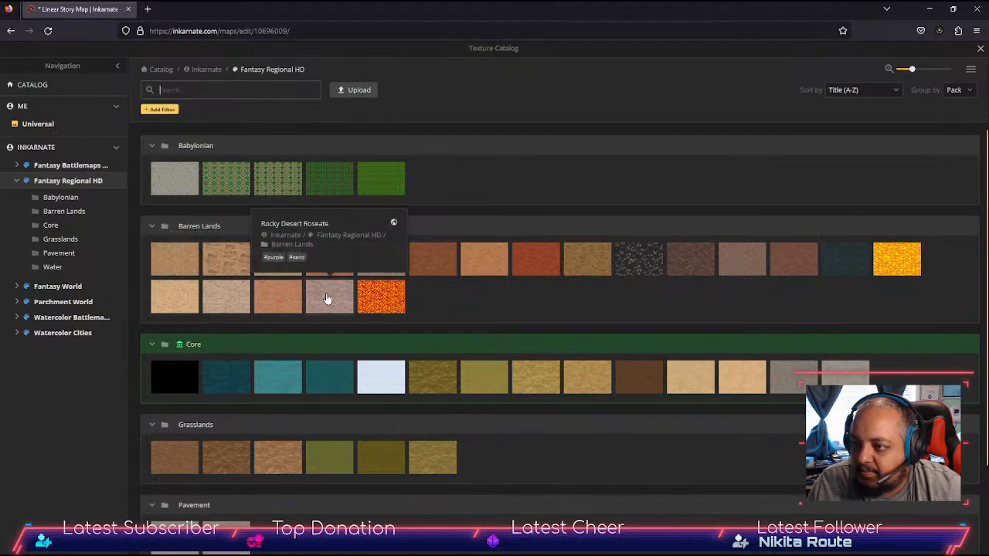
left_click(174, 297)
key("space")
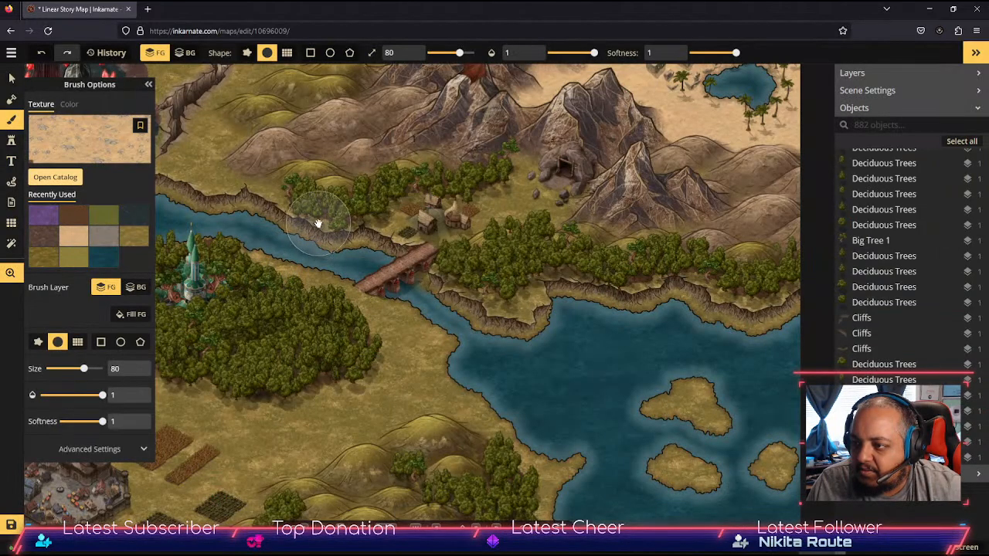
left_click_drag(318, 223, 816, 316)
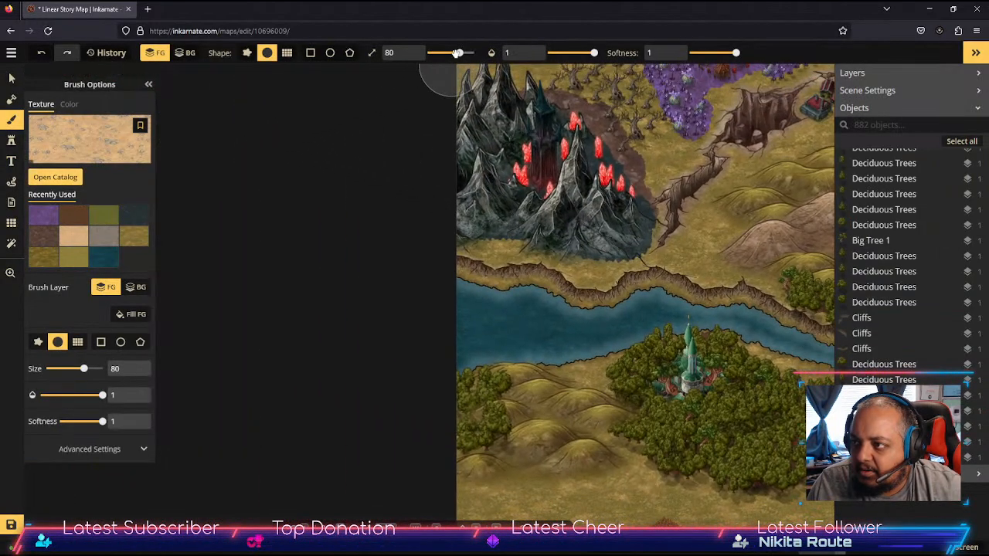
mouse_move(458, 53)
left_mouse_down()
mouse_move(423, 54)
mouse_move(438, 54)
left_mouse_up()
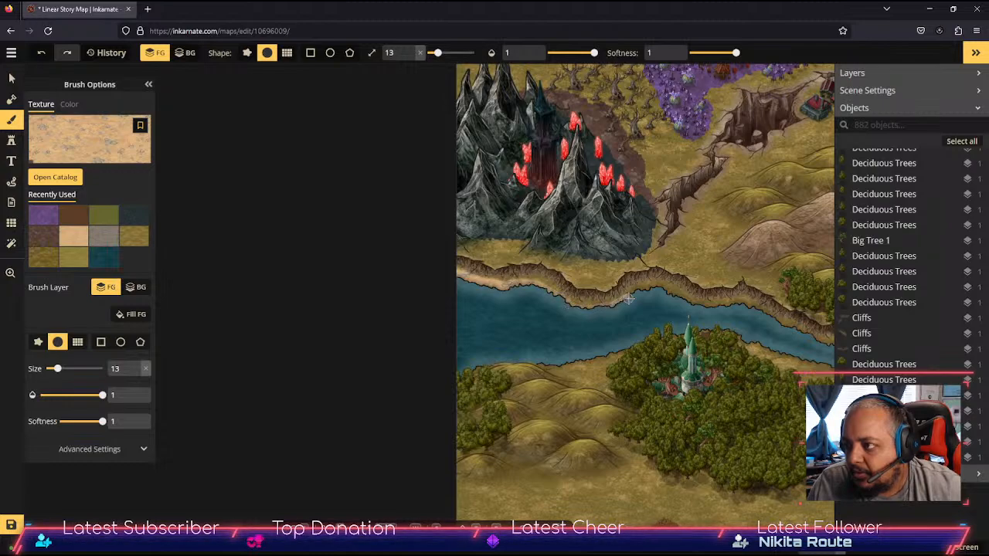
Step: Paint the sand texture with the rough-edged brush shape along the shore beneath the northern cliffs, from the western river to the eastern bay
left_click(247, 52)
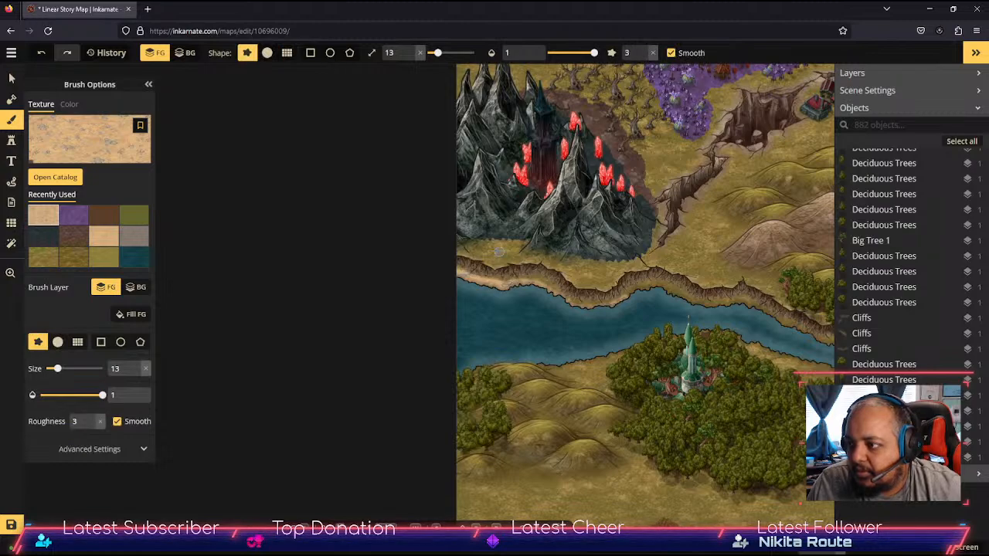
mouse_move(499, 284)
left_mouse_down()
mouse_move(594, 311)
mouse_move(669, 294)
left_mouse_up()
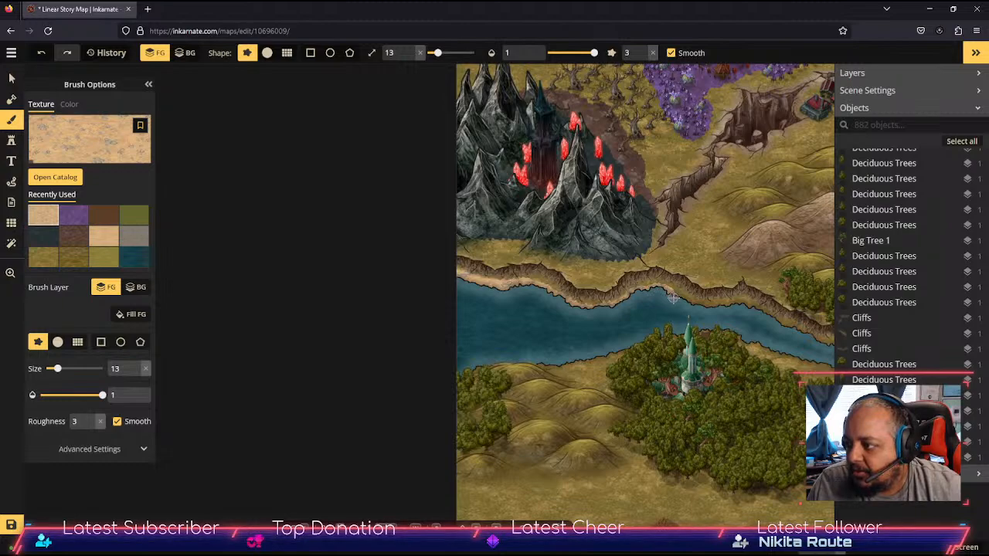
left_click_drag(693, 307, 736, 306)
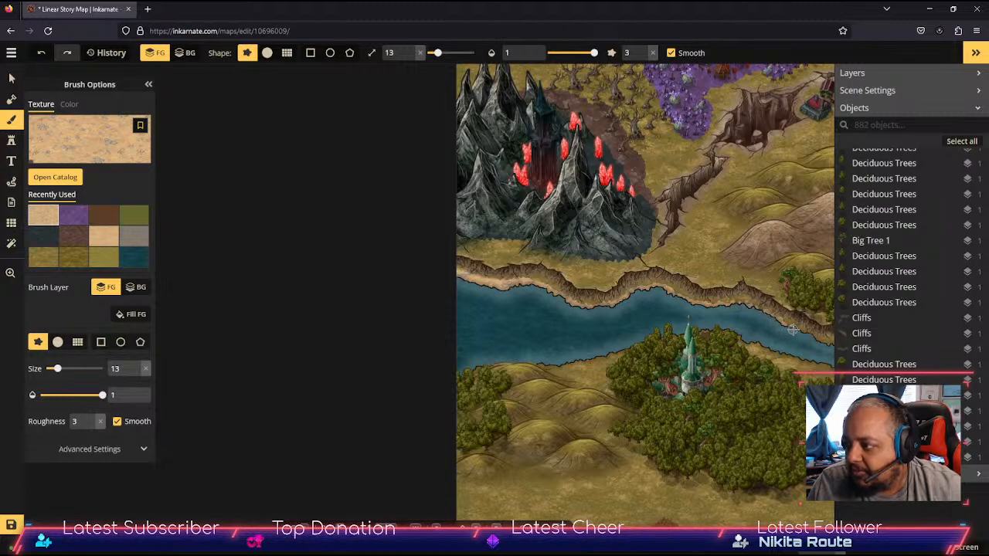
left_click_drag(795, 340, 539, 283)
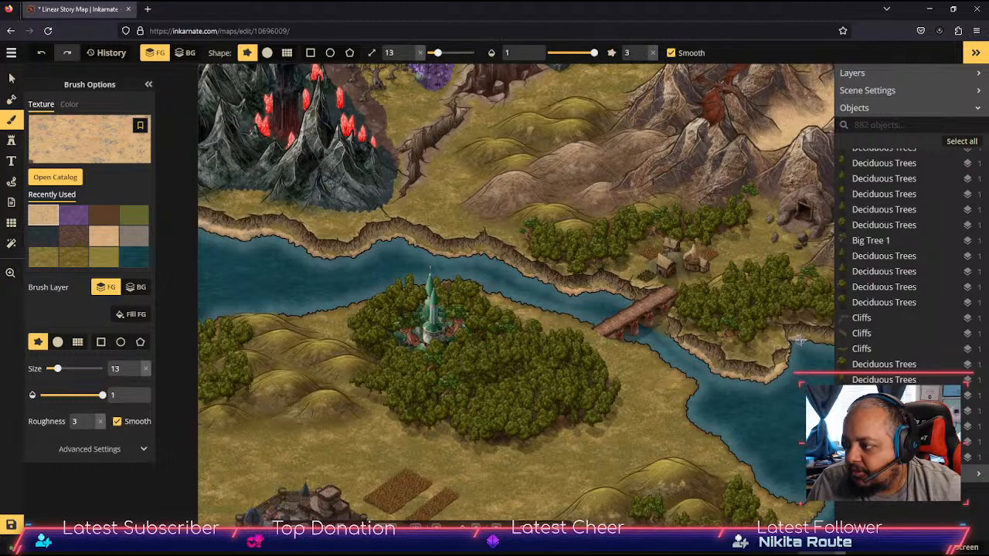
left_click_drag(818, 362, 614, 309)
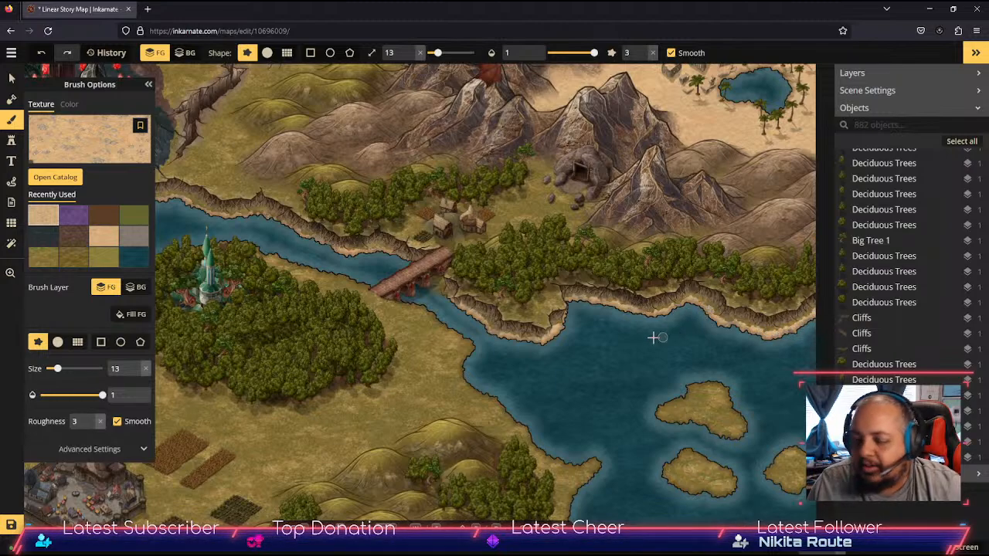
Step: Load the dark blue water texture into the brush and target the background layer for the river at the bridge
key("space")
left_click_drag(629, 347, 787, 387)
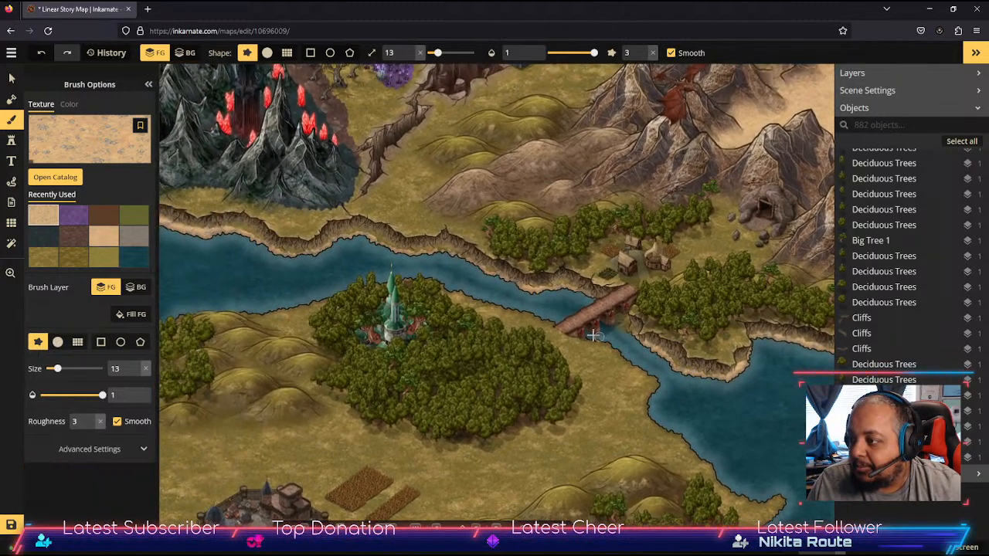
left_click(134, 257)
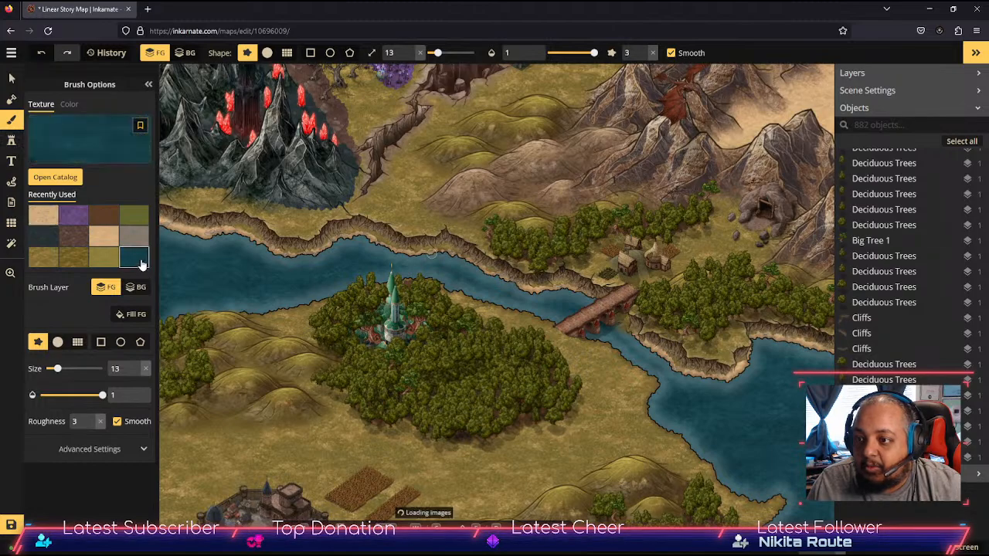
left_click(135, 288)
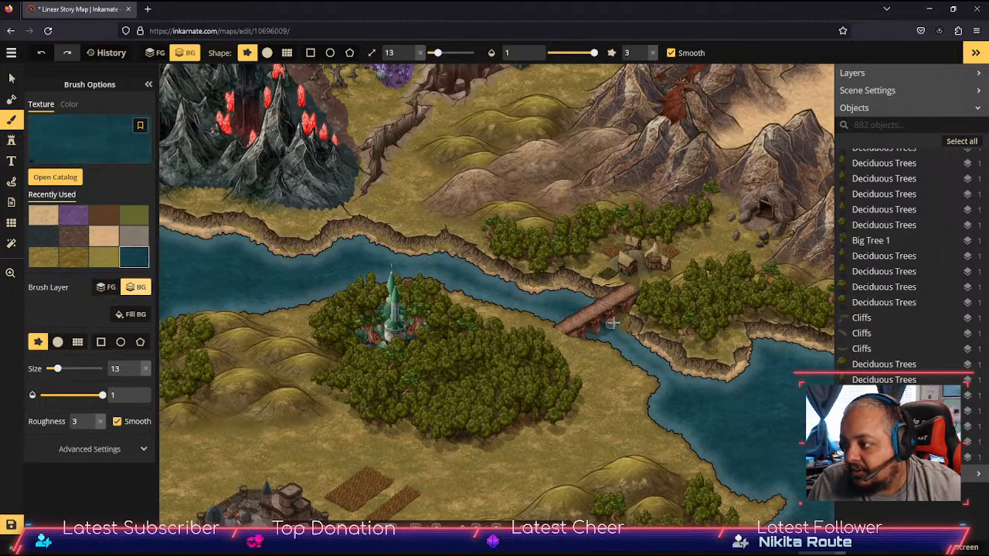
scroll(634, 321, "up", 1)
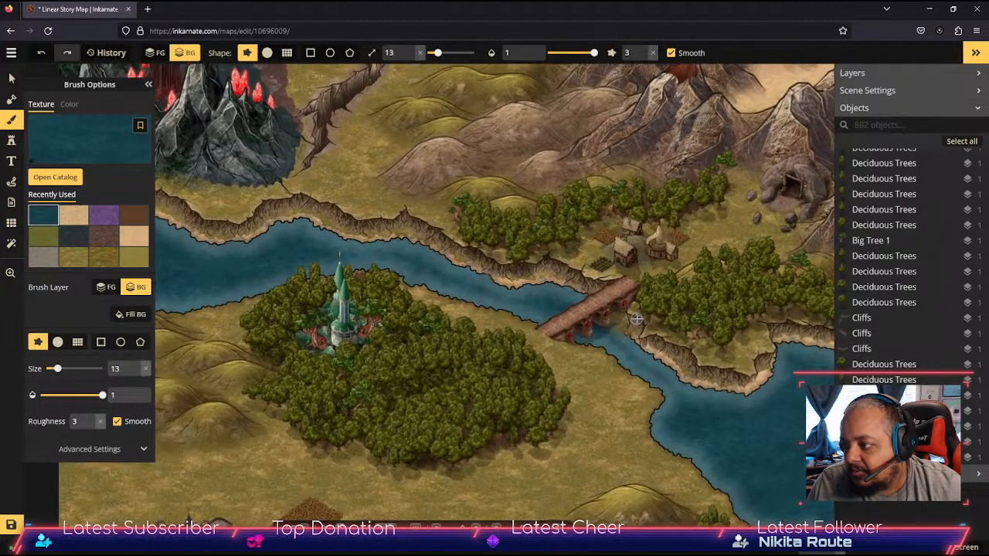
scroll(636, 319, "up", 5)
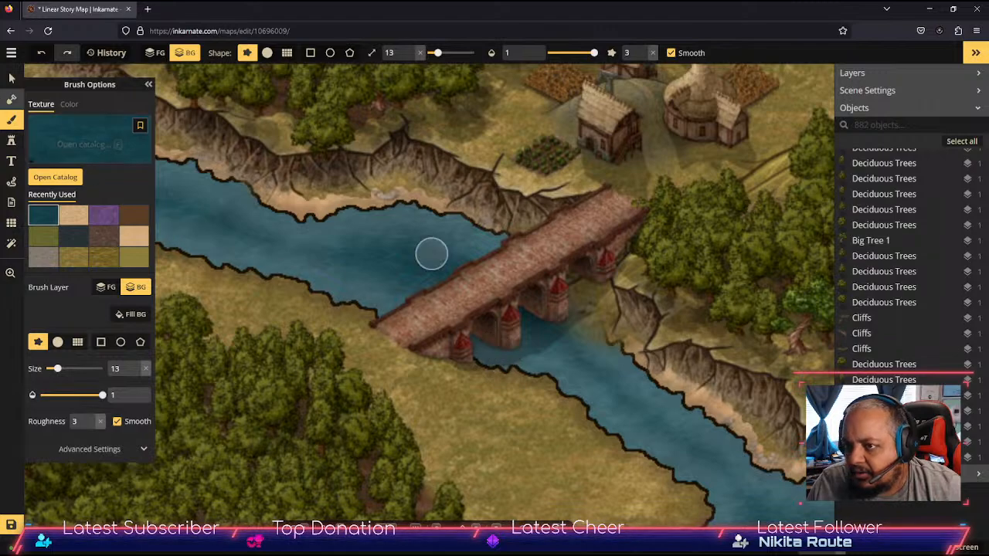
Step: Nudge the cliff stamp beside the bridge's northern end slightly and set its layer to -1
key("v")
left_click(593, 307)
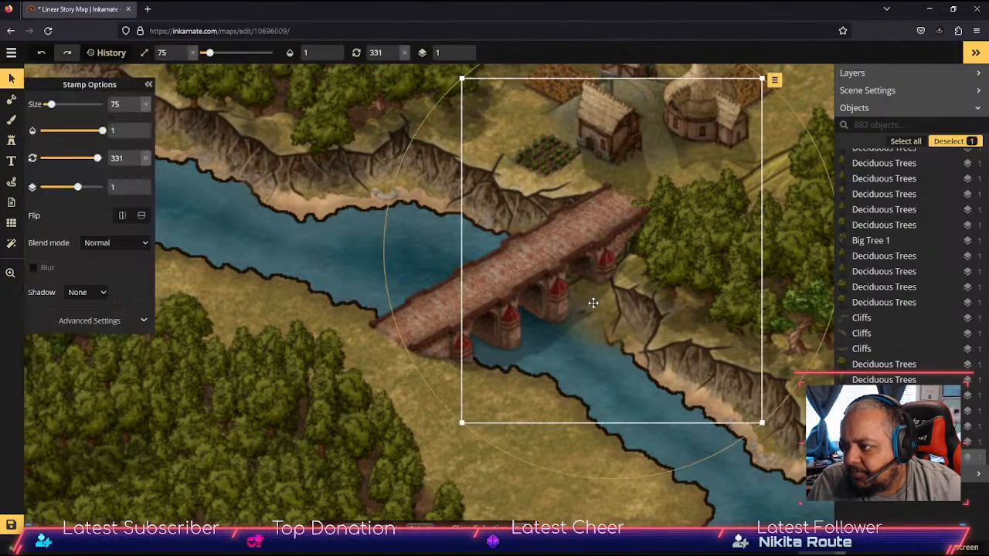
left_click_drag(590, 300, 593, 301)
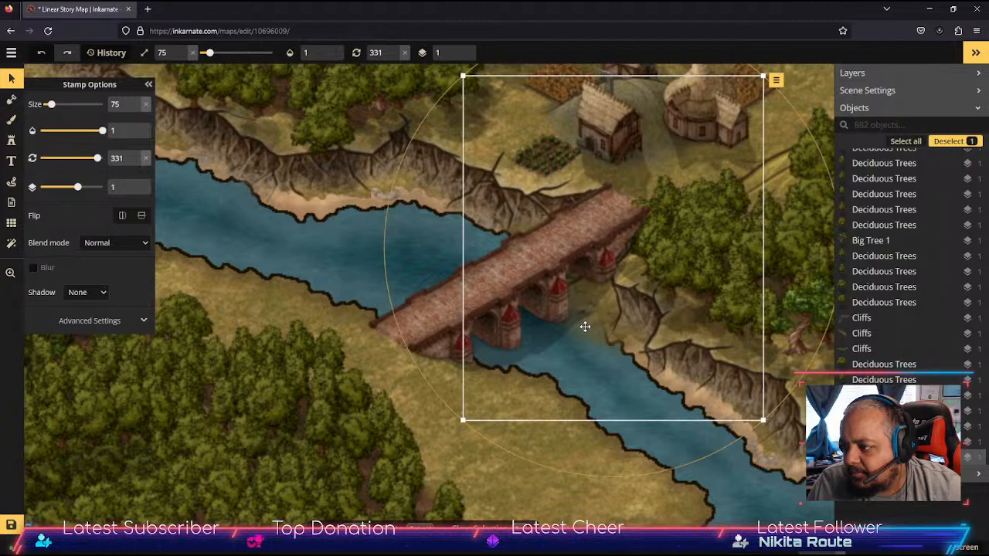
left_click(135, 192)
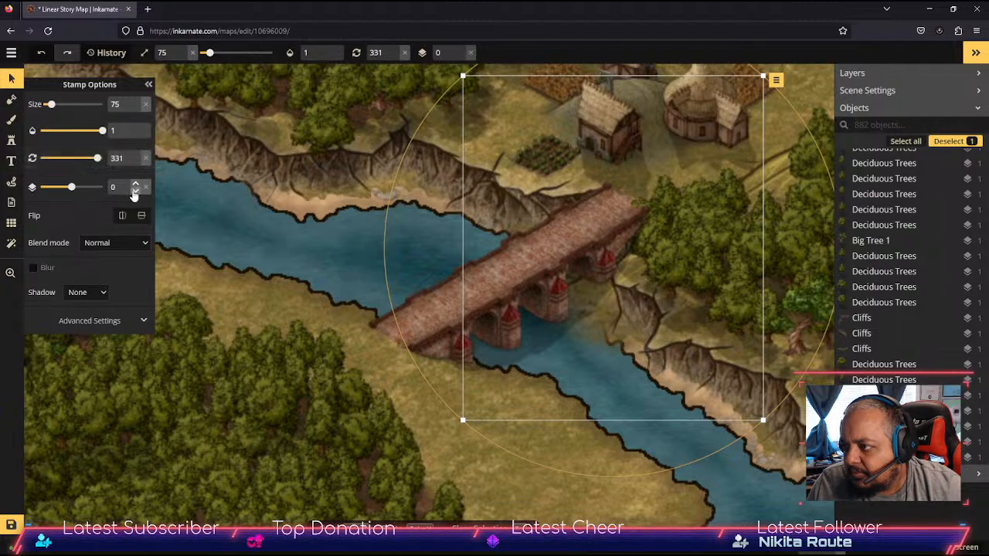
left_click(135, 191)
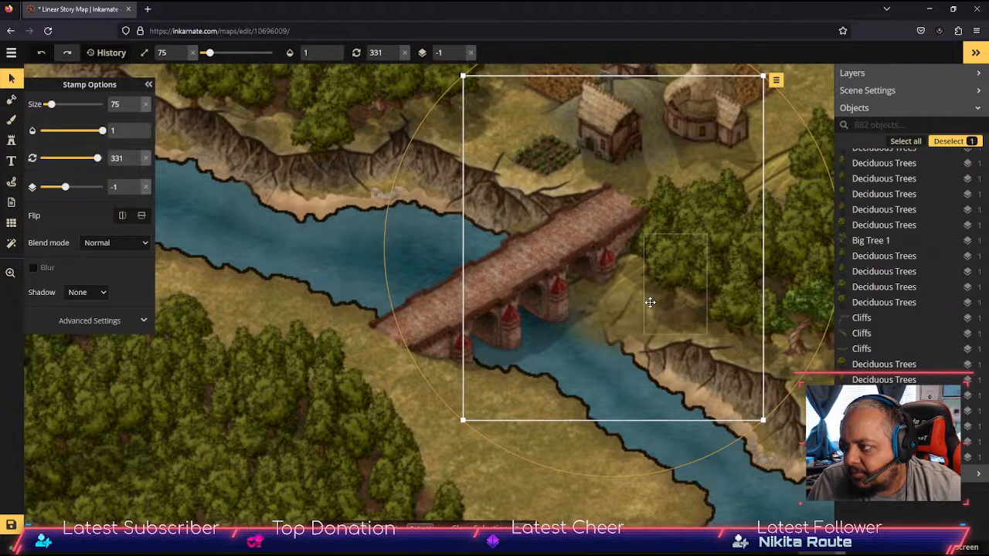
Step: Move the hill stamp behind the riverside forest east of the bridge slightly up and away from the river bank
key("space")
left_click_drag(825, 366, 566, 361)
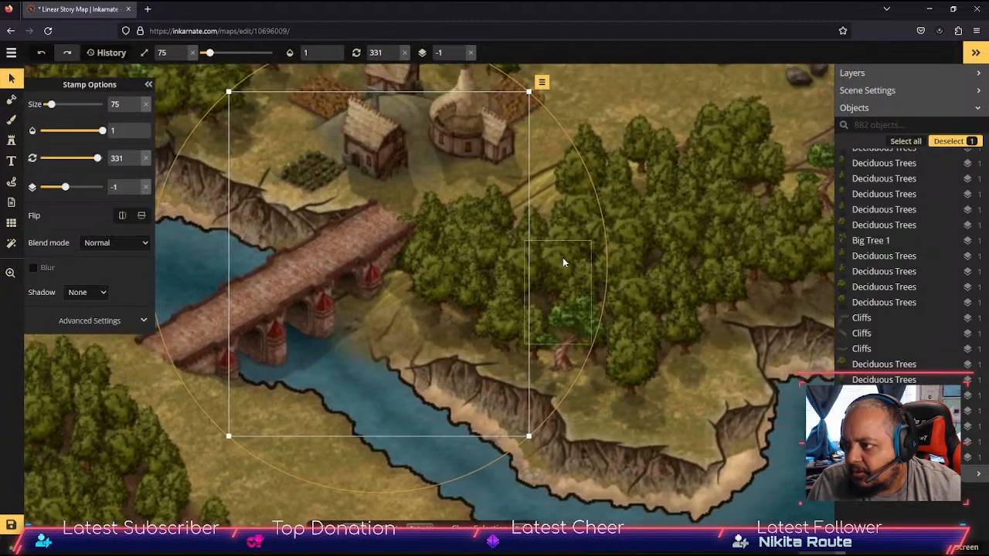
left_click(538, 187)
left_click_drag(538, 187, 578, 170)
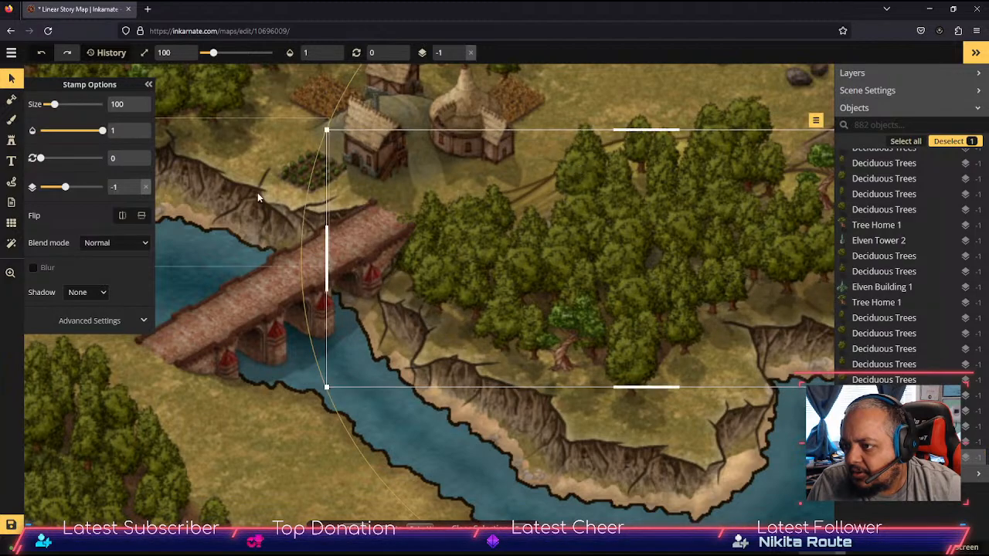
Step: Set the layer of the cliff stamp beside the bridge's northern end to 1
left_click(281, 219)
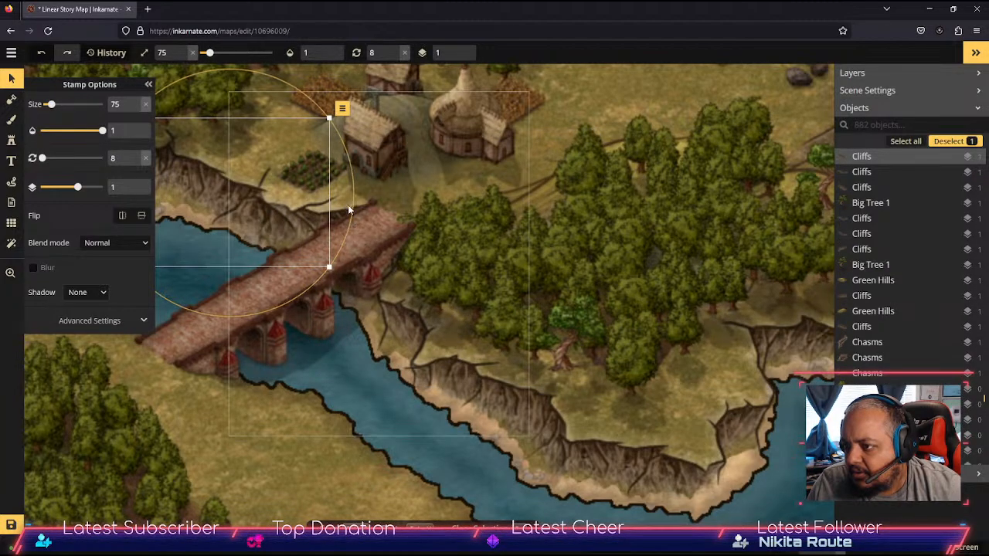
left_click(368, 296)
left_click(134, 187)
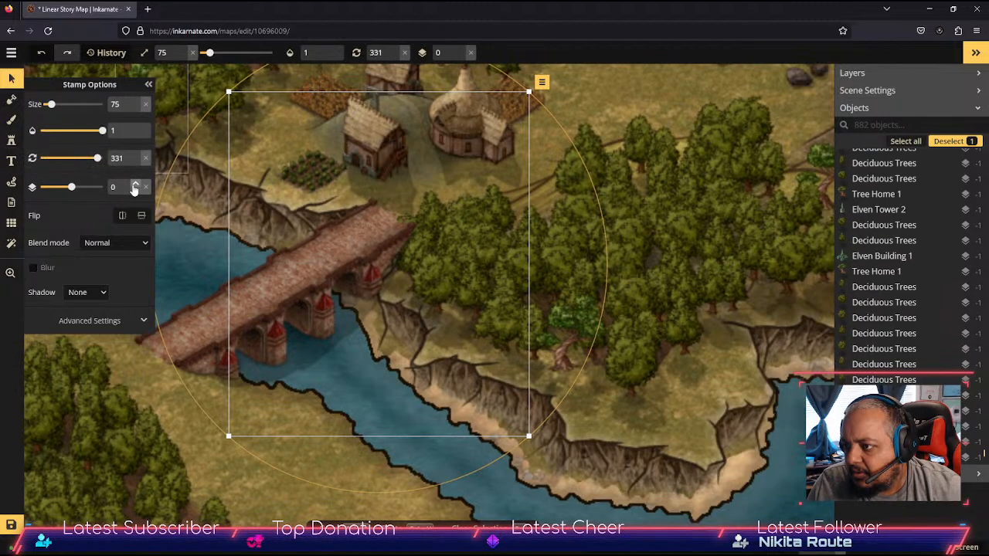
left_click(135, 187)
Step: Examine the sandy northern coast, the eastern bay and its islands, and the river banks around the bridge
scroll(439, 383, "down", 5)
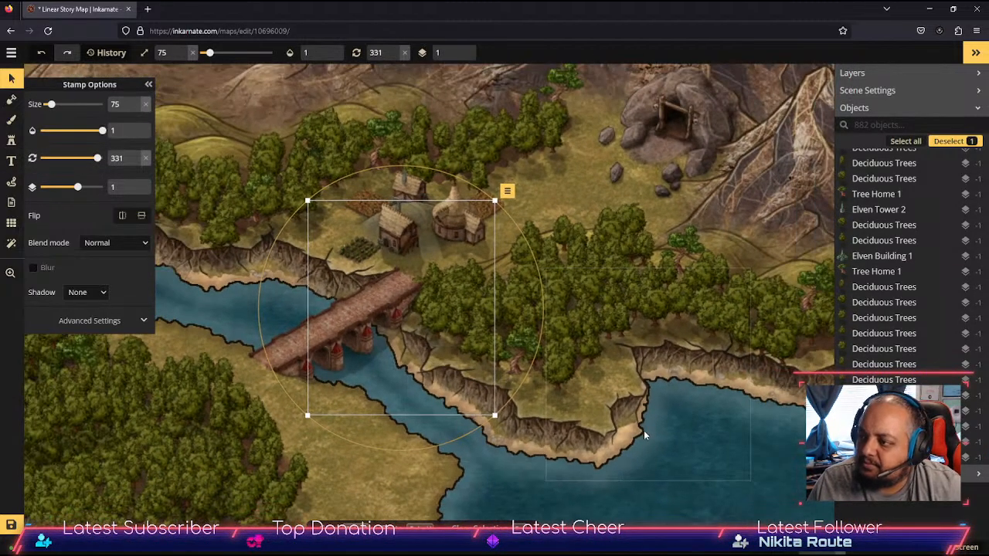
left_click_drag(643, 430, 680, 426)
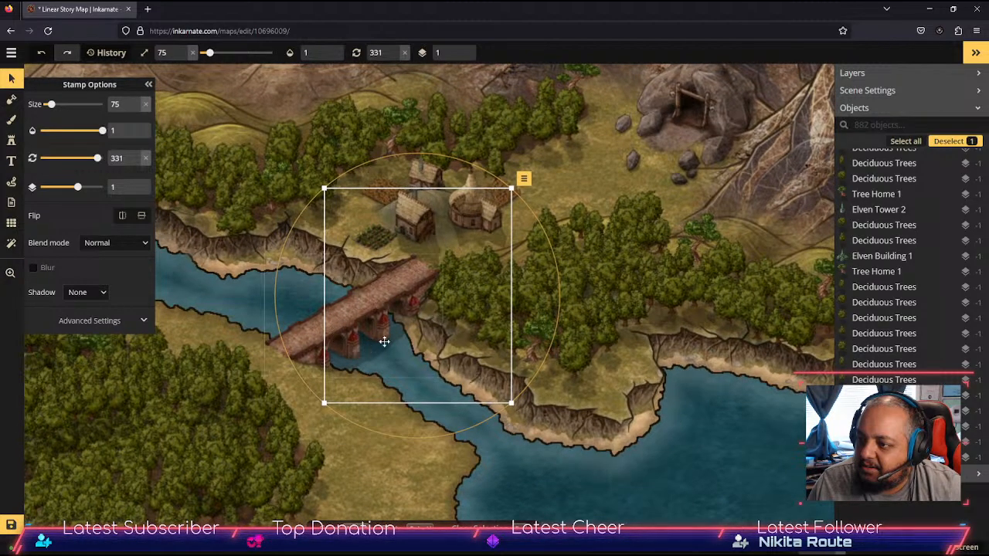
mouse_move(666, 415)
left_mouse_down()
mouse_move(579, 413)
mouse_move(391, 376)
left_mouse_up()
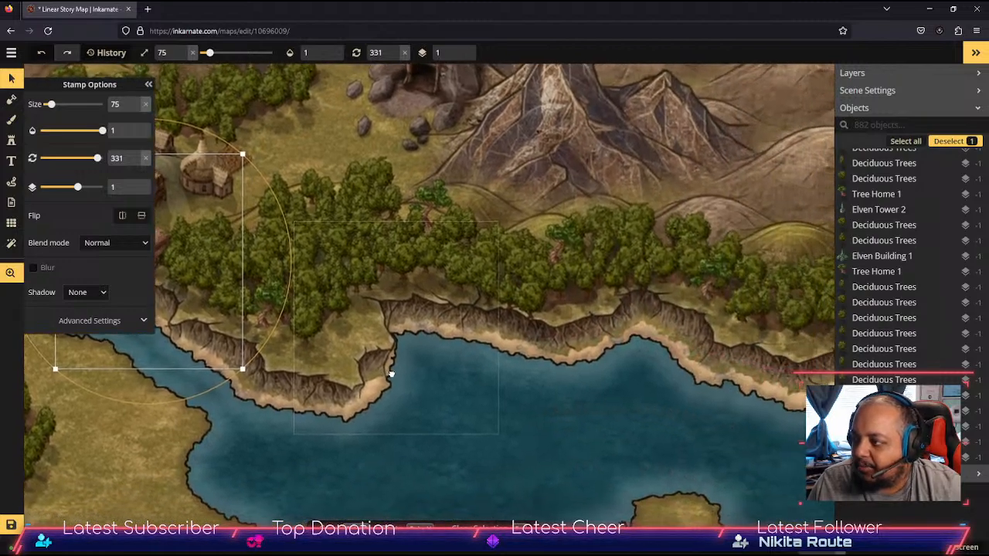
left_click_drag(662, 417, 508, 364)
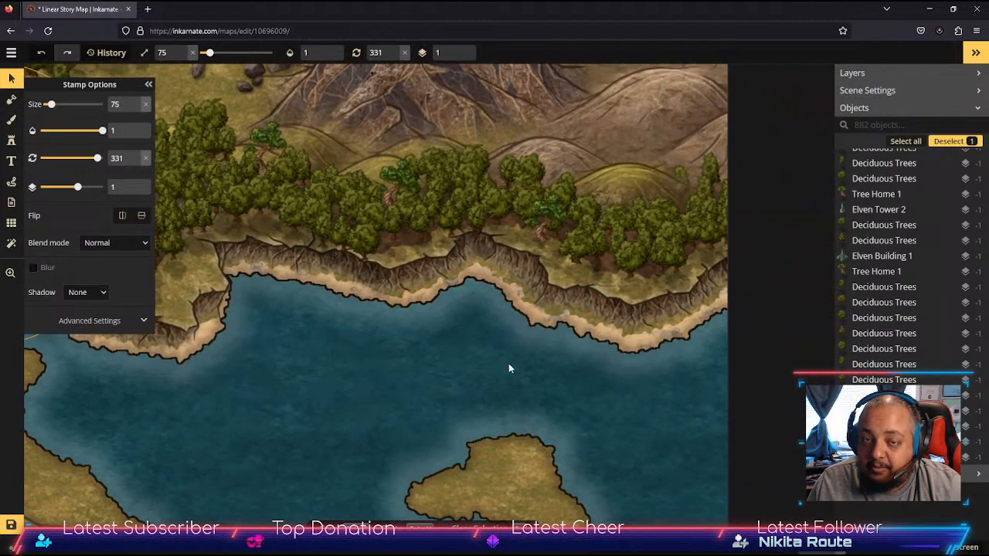
left_click_drag(427, 378, 639, 268)
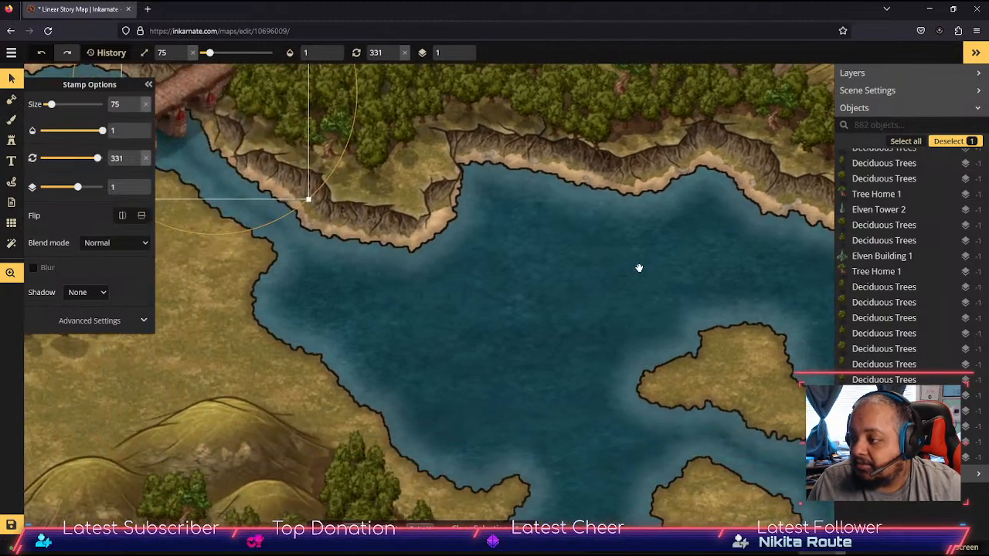
left_click_drag(538, 350, 461, 258)
left_click_drag(512, 324, 499, 249)
left_click_drag(590, 357, 409, 254)
left_click_drag(505, 357, 450, 446)
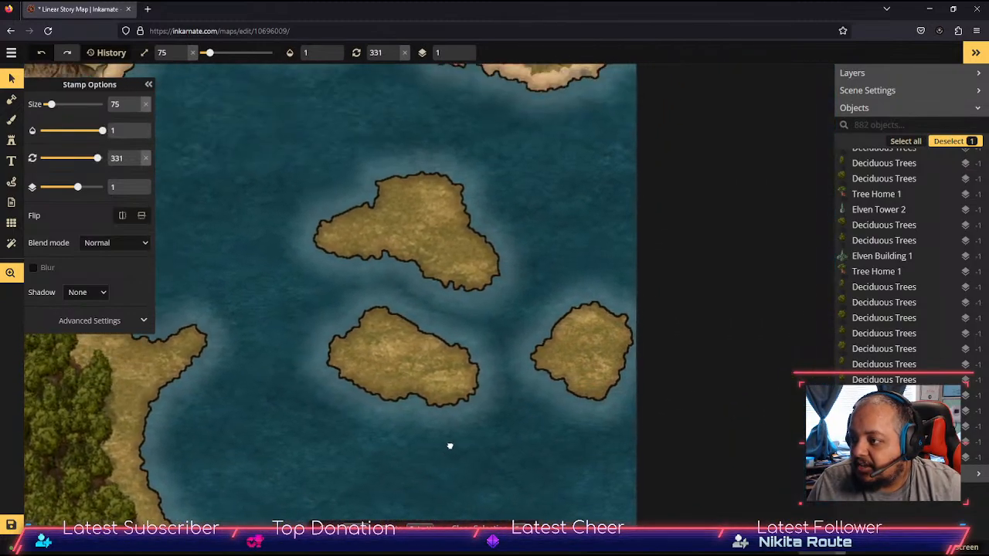
left_click_drag(464, 296, 589, 400)
mouse_move(422, 327)
left_mouse_down()
mouse_move(501, 376)
mouse_move(567, 446)
left_mouse_up()
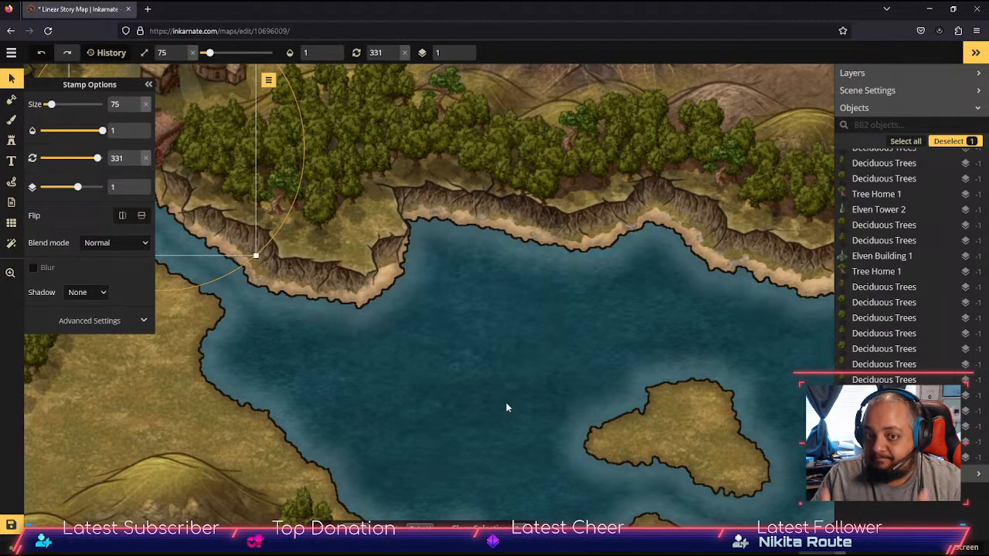
key("space")
mouse_move(413, 354)
left_mouse_down()
mouse_move(564, 360)
mouse_move(809, 427)
left_mouse_up()
left_click_drag(486, 353, 670, 459)
mouse_move(405, 341)
left_mouse_down()
mouse_move(571, 353)
mouse_move(647, 338)
mouse_move(290, 212)
left_mouse_up()
mouse_move(479, 315)
left_mouse_down()
mouse_move(410, 276)
mouse_move(343, 258)
mouse_move(343, 295)
left_mouse_up()
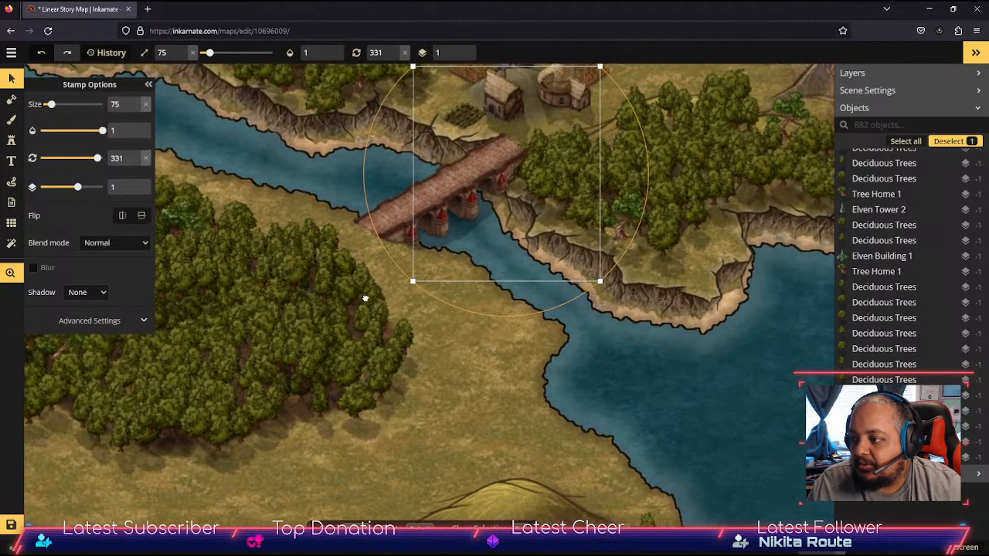
mouse_move(713, 347)
left_mouse_down()
mouse_move(353, 366)
mouse_move(180, 304)
mouse_move(360, 337)
mouse_move(699, 442)
left_mouse_up()
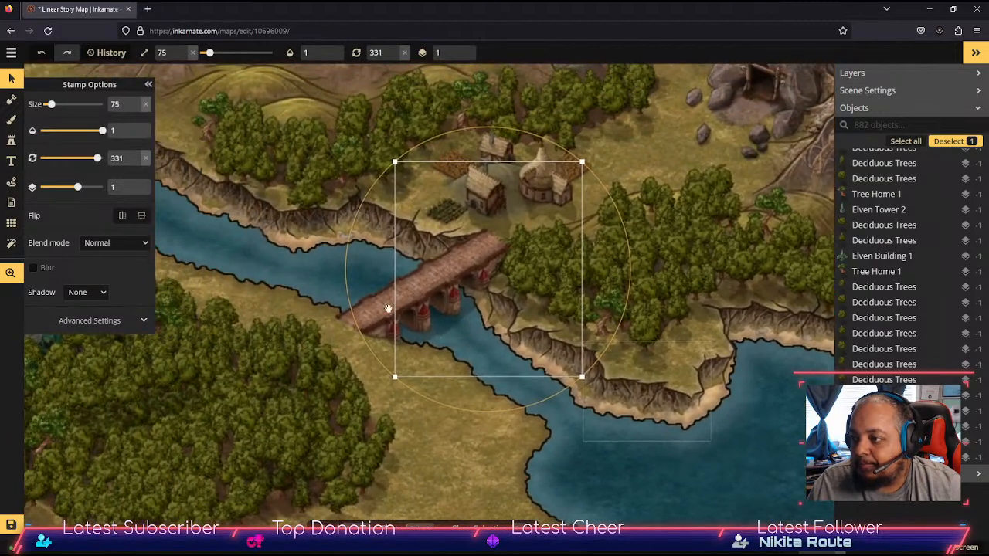
left_click_drag(388, 309, 565, 361)
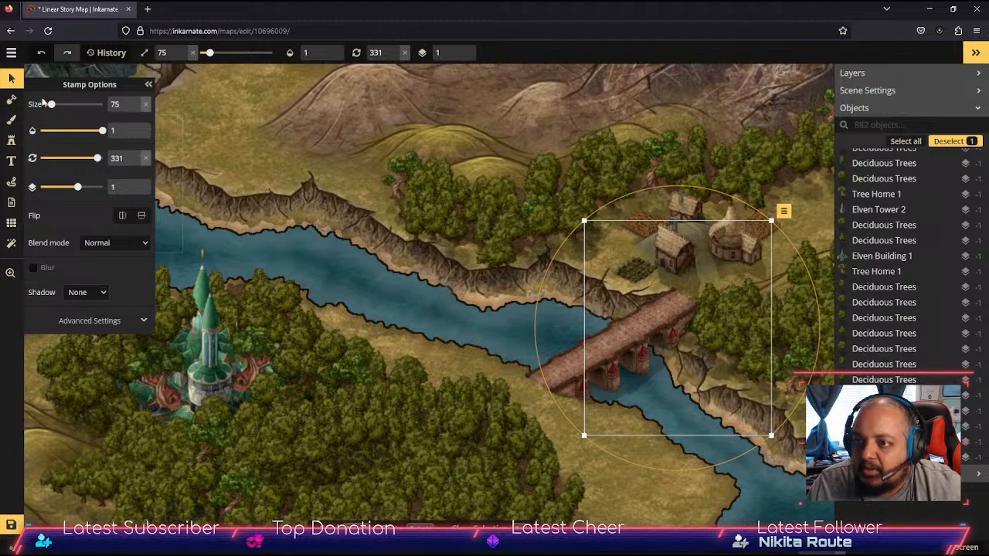
Step: Load the grey stone texture from the Core group into the foreground brush
left_click(10, 119)
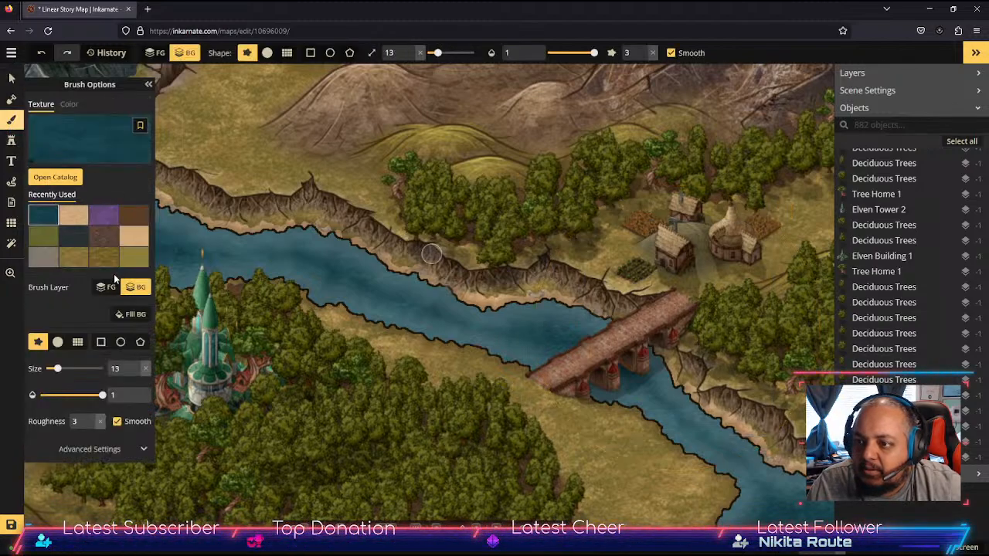
left_click(107, 286)
left_click(56, 182)
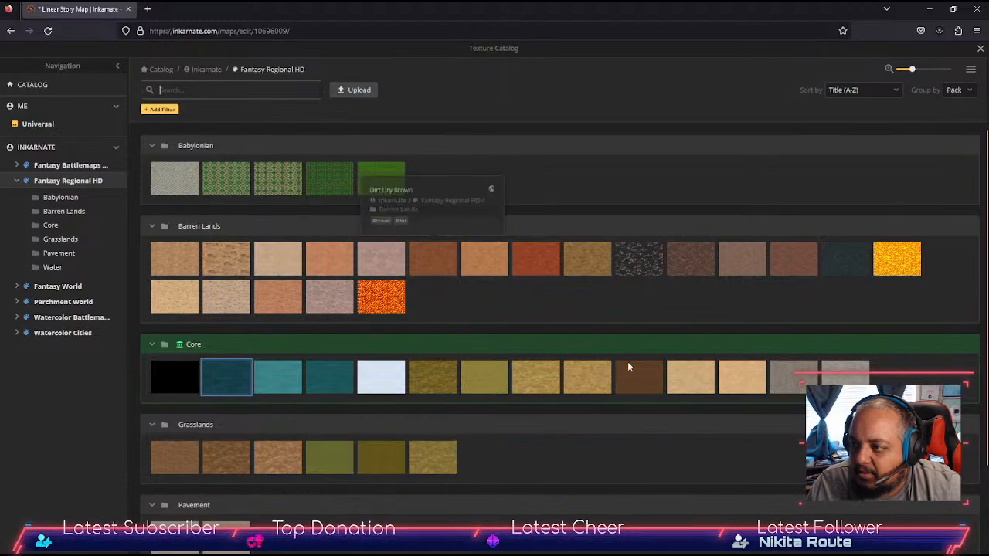
left_click(789, 384)
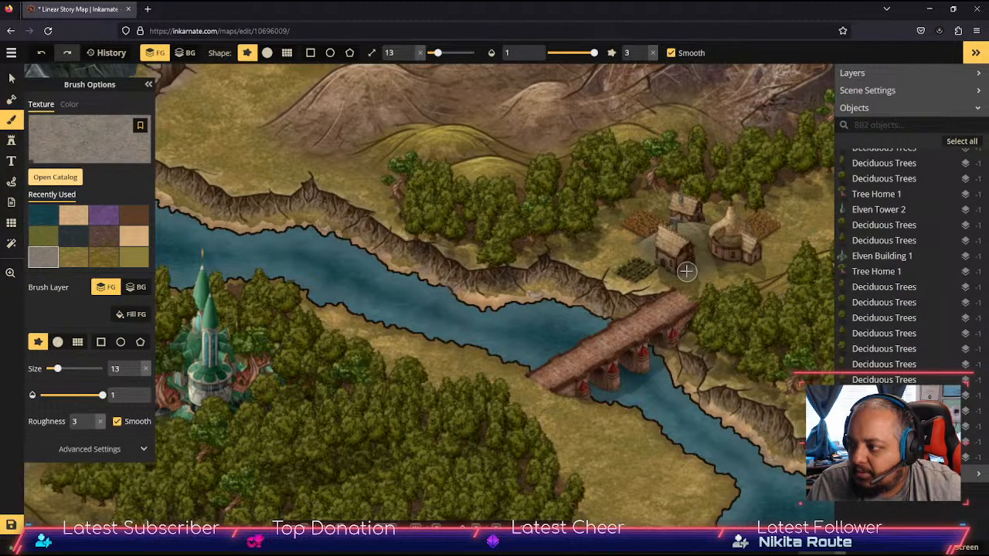
Step: Set the brush size to 7 and paint grey stone patches on the ground at both ends of the bridge
scroll(696, 291, "up", 4)
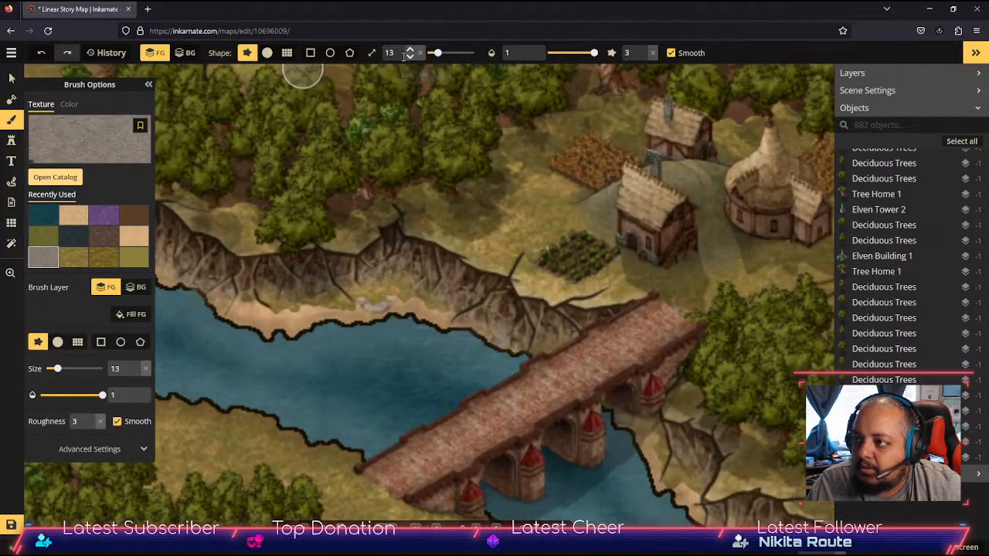
left_click(410, 57)
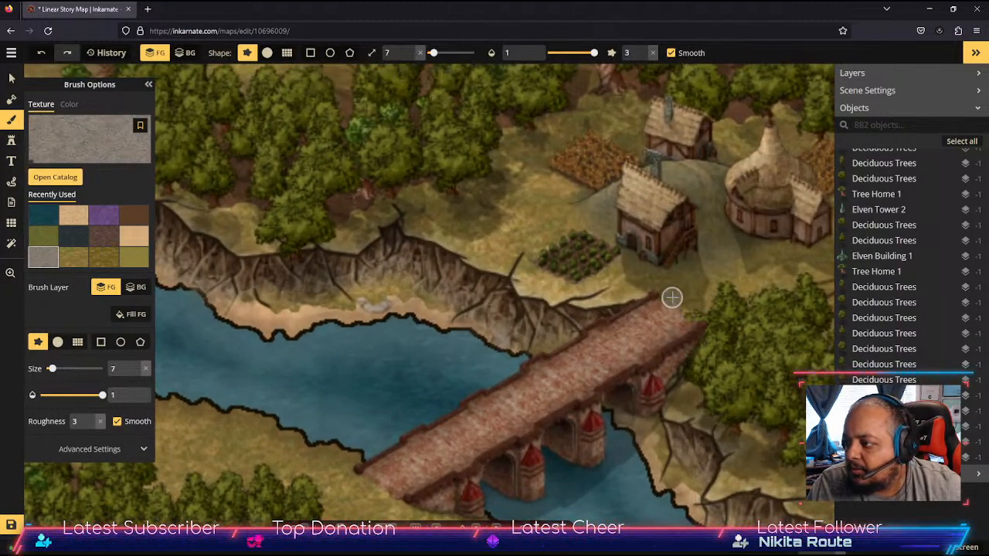
mouse_move(672, 297)
left_mouse_down()
mouse_move(704, 301)
mouse_move(689, 293)
mouse_move(727, 291)
mouse_move(684, 293)
left_mouse_up()
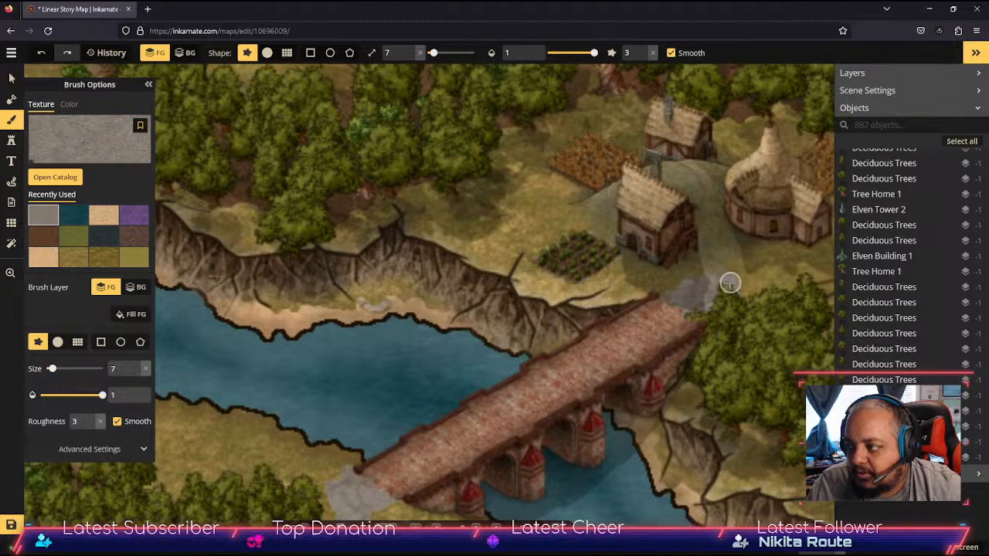
scroll(501, 335, "down", 5)
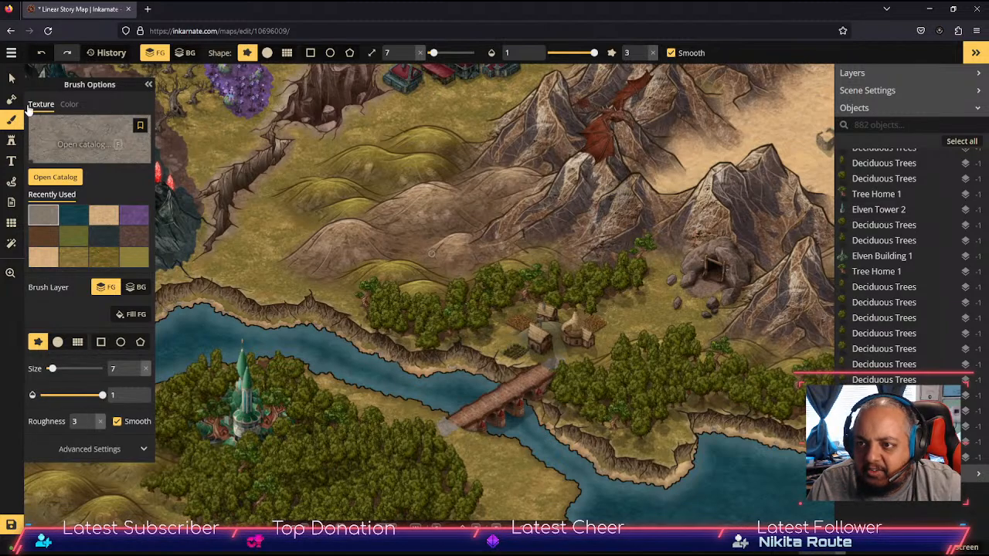
Step: Place cliff stamp variant 9 on the southern river bank west of the elven tower, rotated to 350 and aligned with the shoreline
left_click(11, 142)
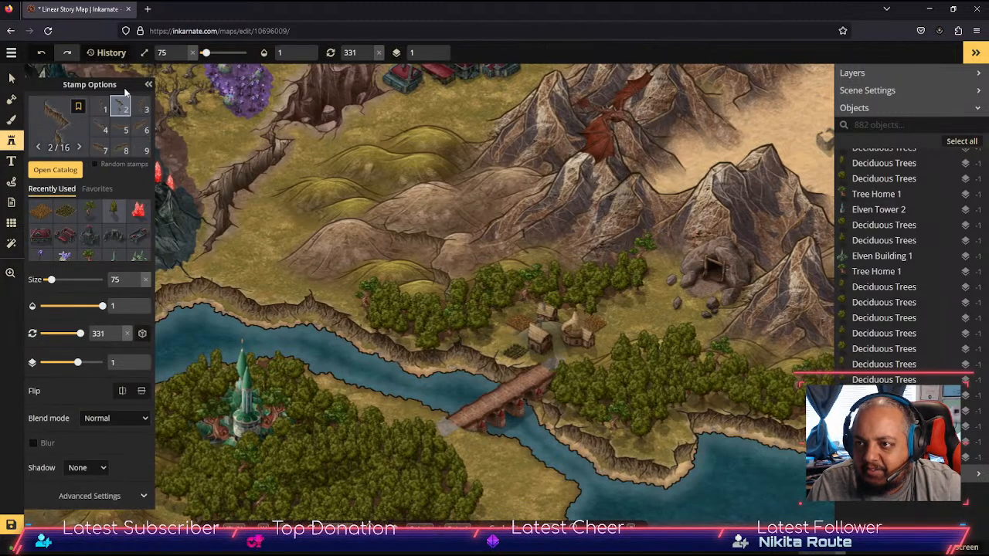
scroll(130, 141, "down", 2)
scroll(116, 138, "up", 2)
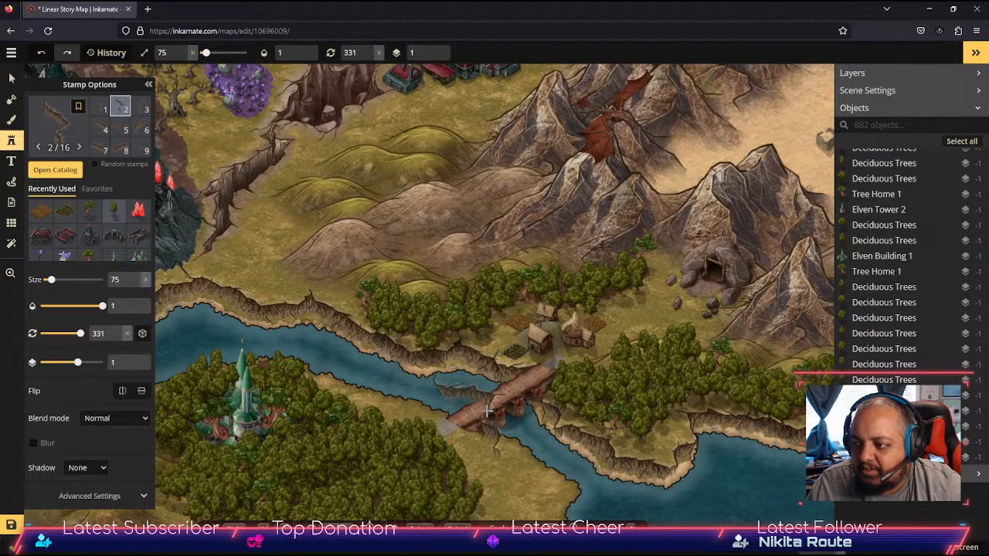
left_click(146, 150)
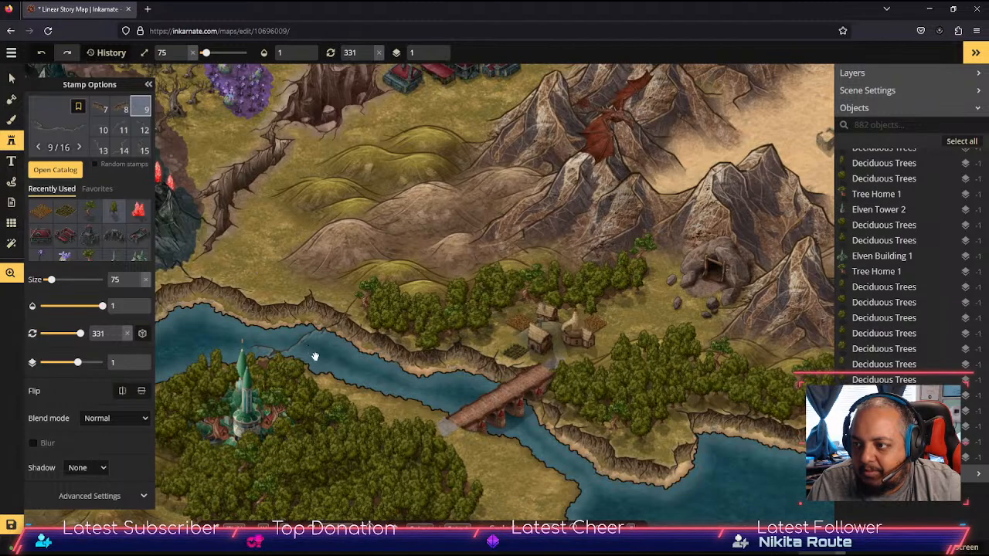
left_click_drag(315, 353, 609, 298)
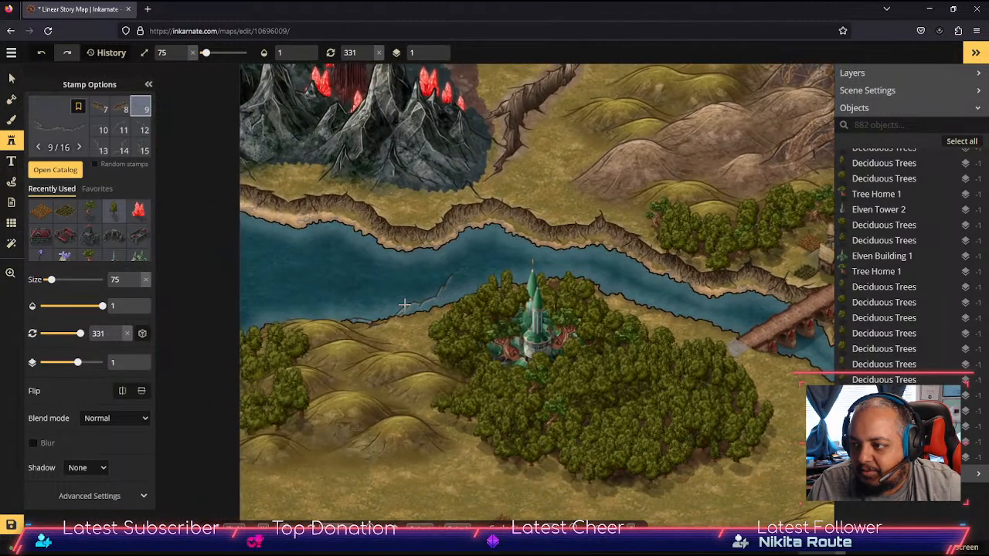
left_click_drag(748, 404, 680, 367)
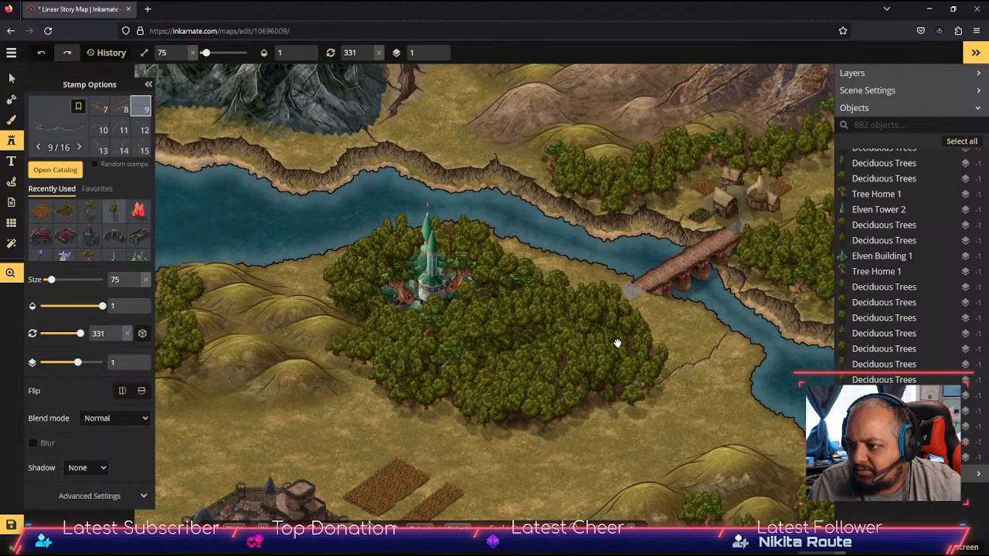
left_click(289, 247)
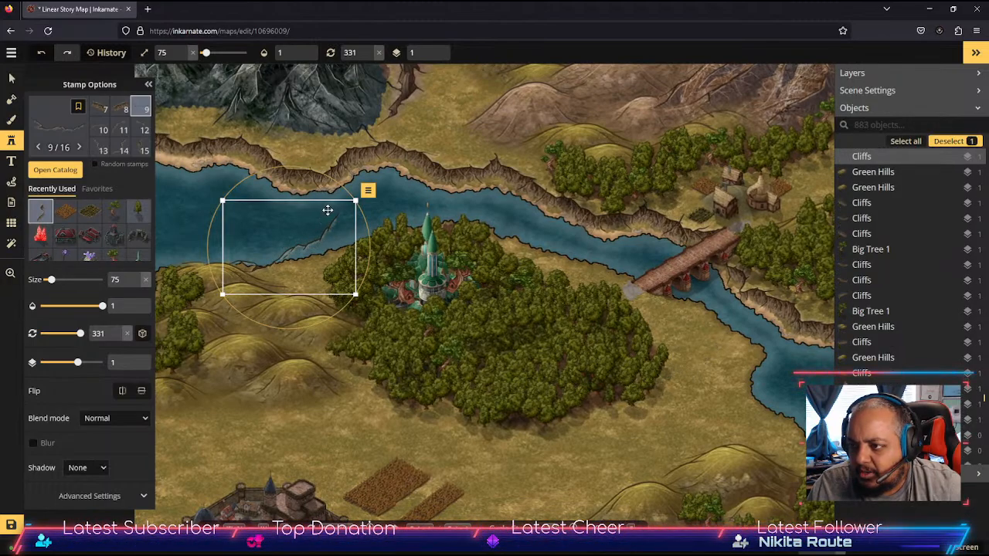
left_click_drag(345, 189, 358, 210)
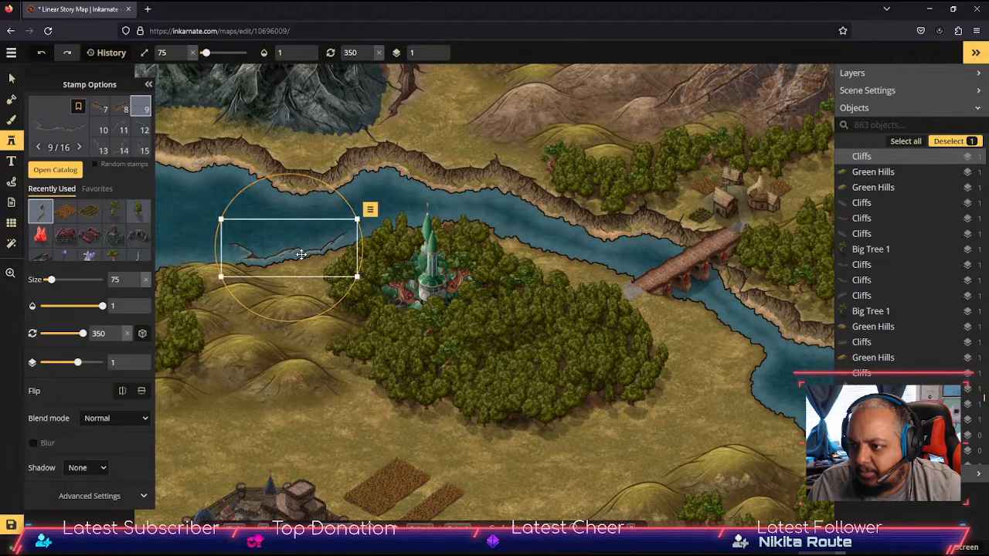
mouse_move(301, 255)
left_mouse_down()
mouse_move(307, 271)
mouse_move(308, 262)
left_mouse_up()
Step: Add cliff variant 10 farther west along the southern bank and variant 12 rotated to 346 just west of the bridge's southern end
left_click(103, 128)
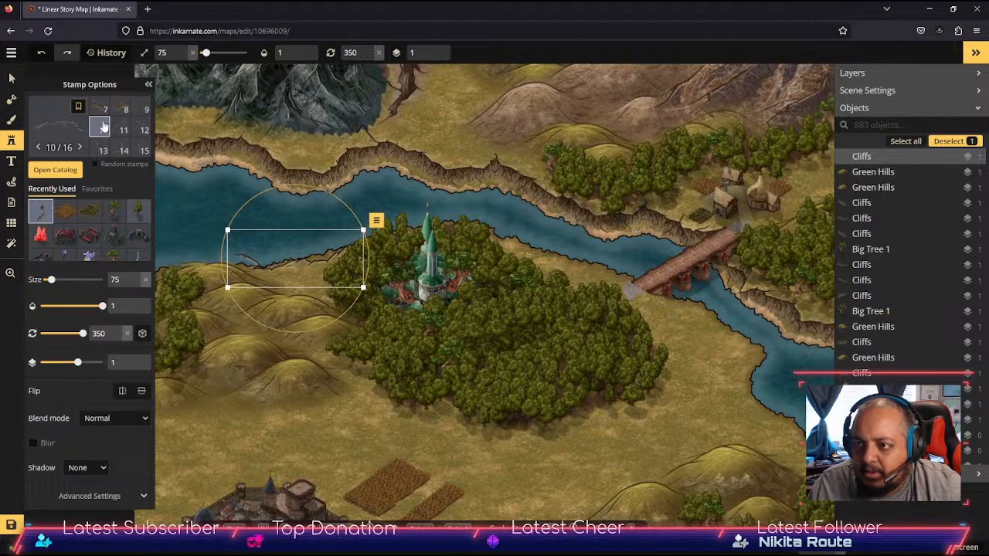
left_click(178, 255)
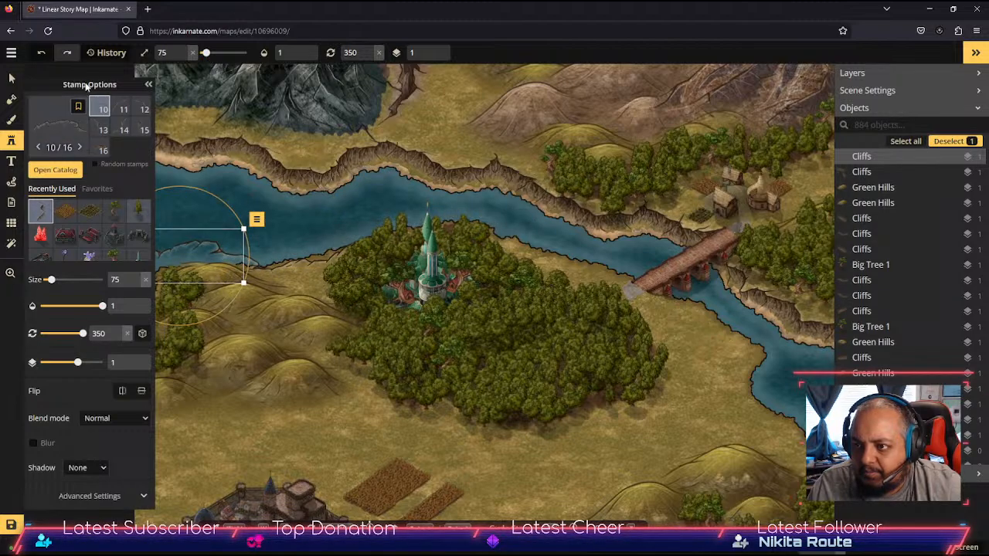
left_click(140, 109)
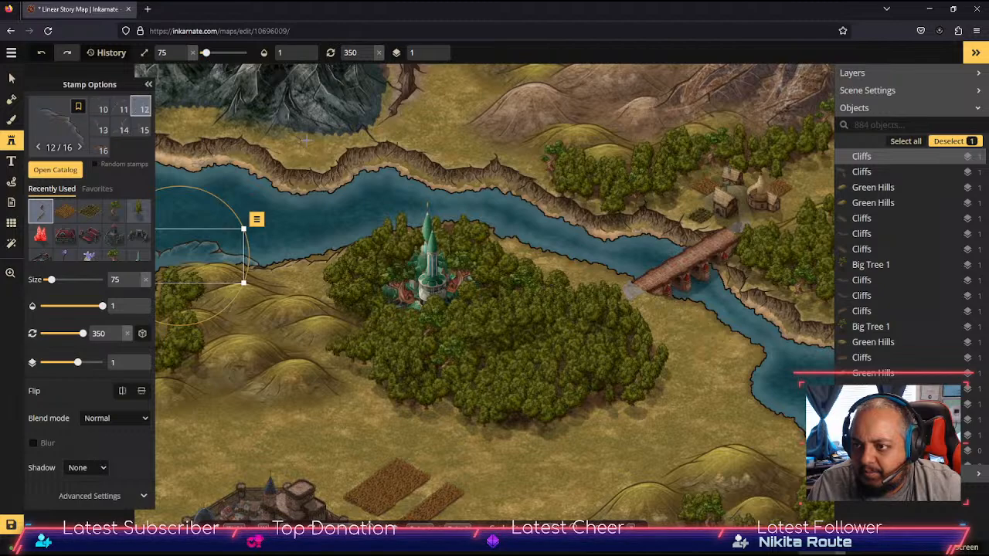
left_click(597, 268)
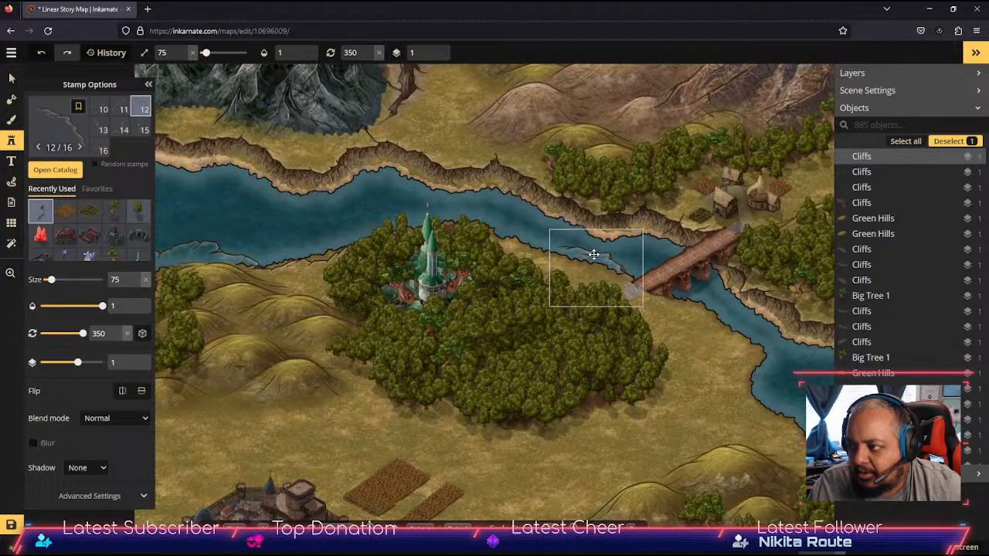
left_click_drag(568, 215, 564, 218)
left_click_drag(600, 264, 599, 264)
Step: Place cliff variant 13 on the southern bank just east of the elven tower, rotated to 337 and fitted to the shore
left_click(103, 128)
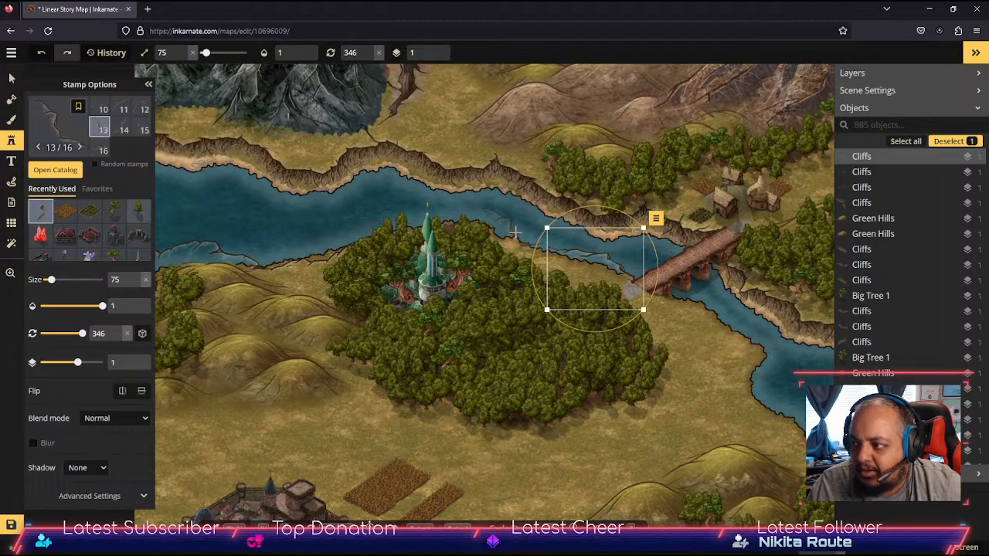
left_click(514, 232)
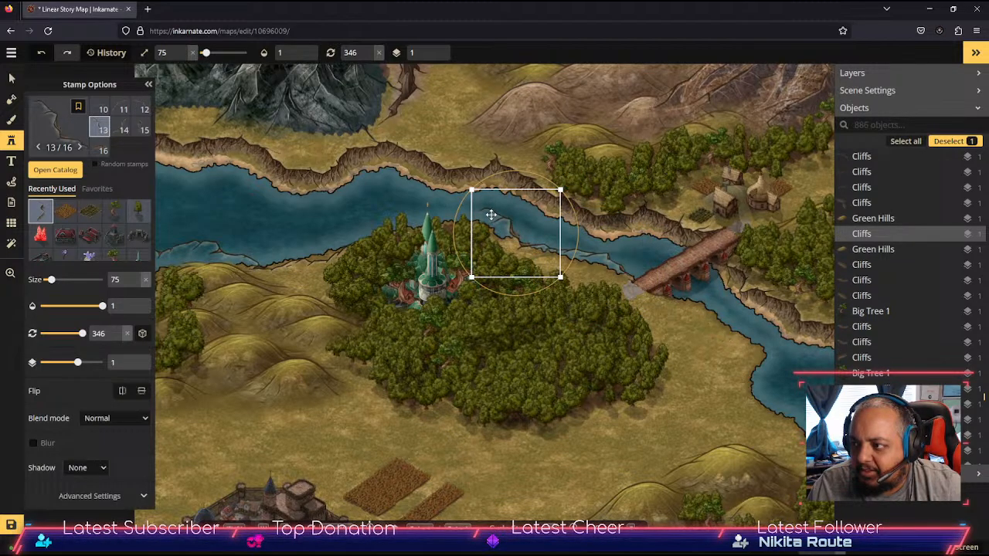
left_click_drag(492, 215, 492, 216)
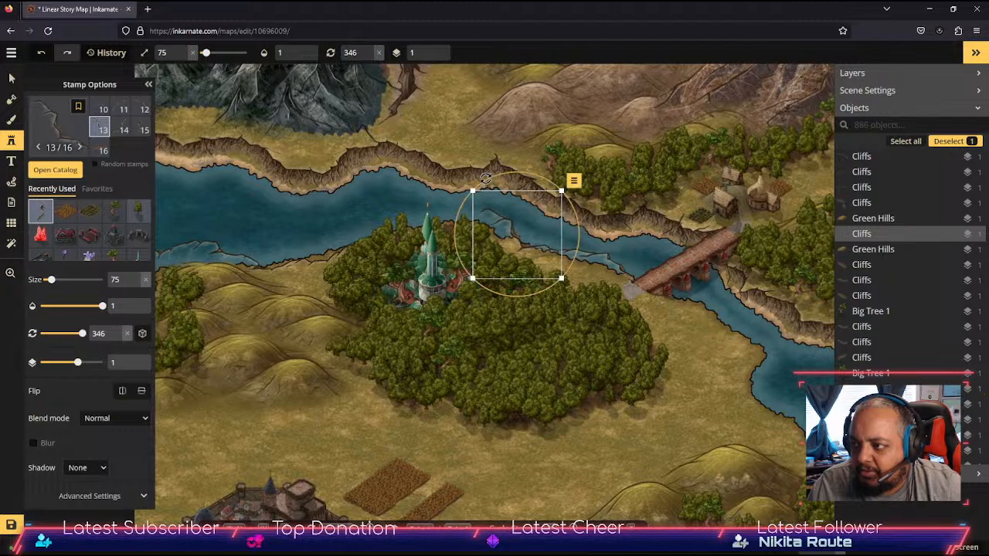
left_click_drag(486, 178, 478, 185)
left_click_drag(520, 233, 518, 235)
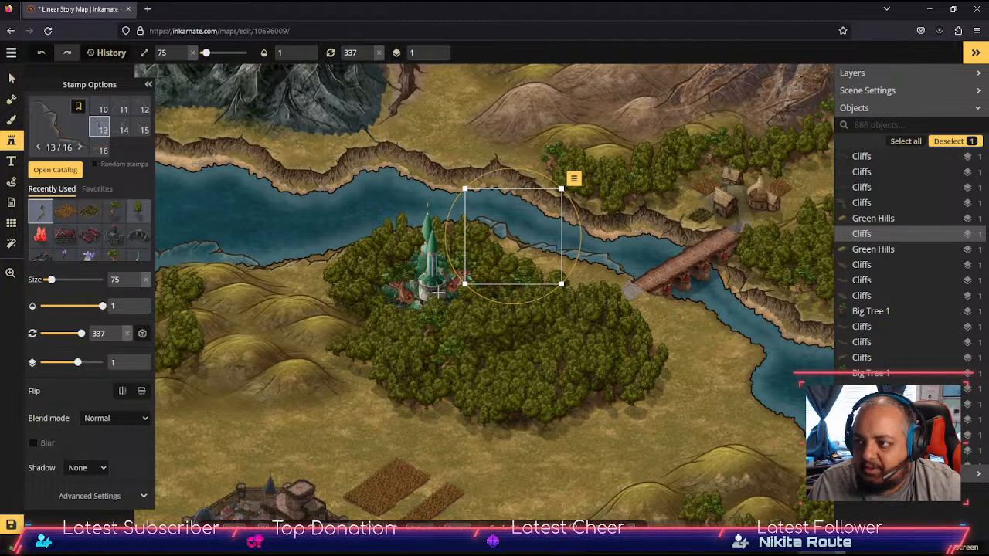
left_click(123, 129)
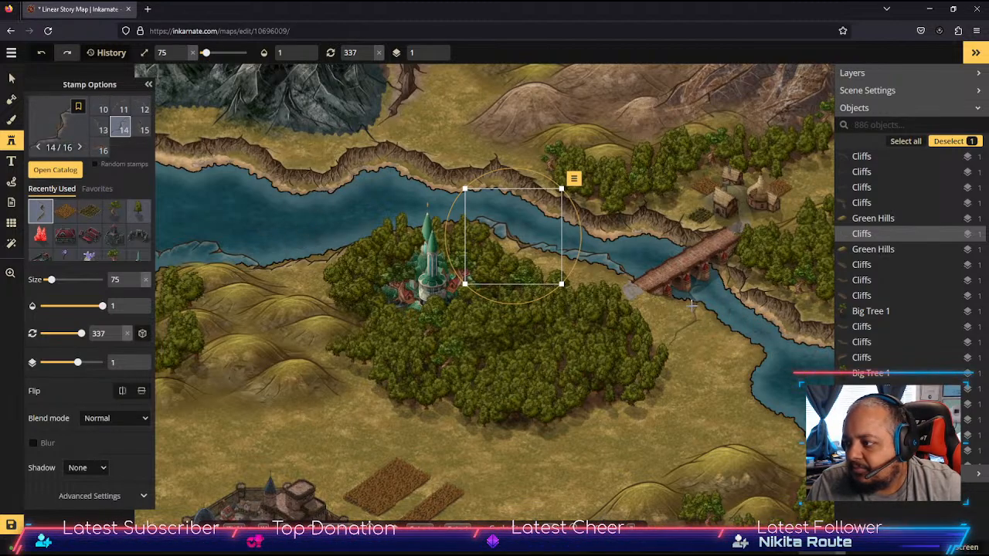
left_click(349, 217)
left_click_drag(371, 156, 386, 162)
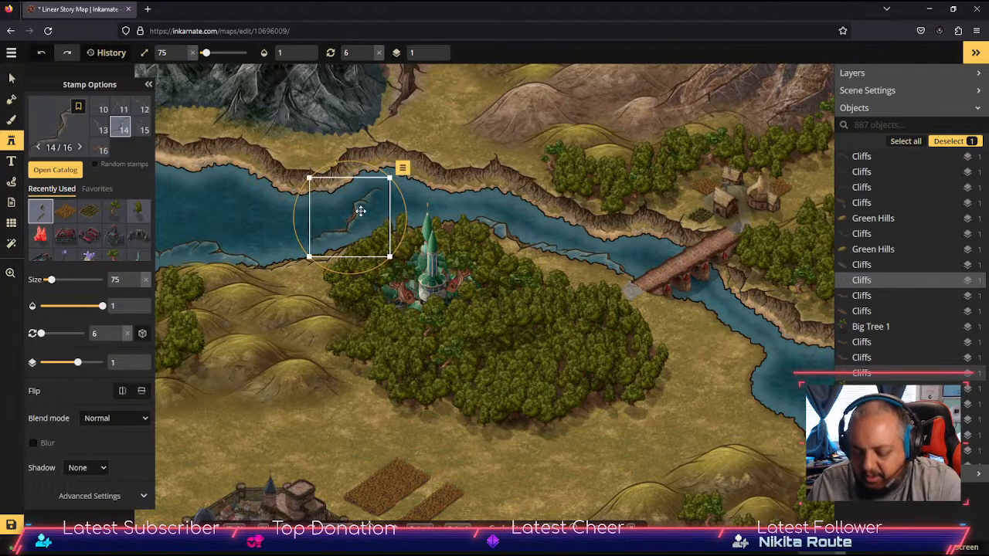
key("Delete")
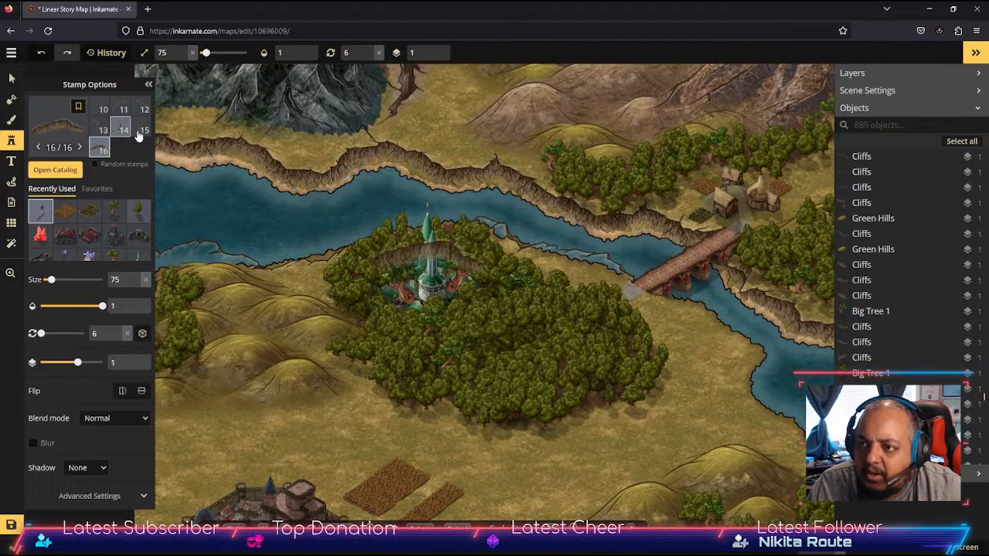
Step: Place cliff variant 10 on the bank southeast of the bridge's southern end, rotated to 33 and set to layer 2
left_click(140, 130)
left_click(122, 130)
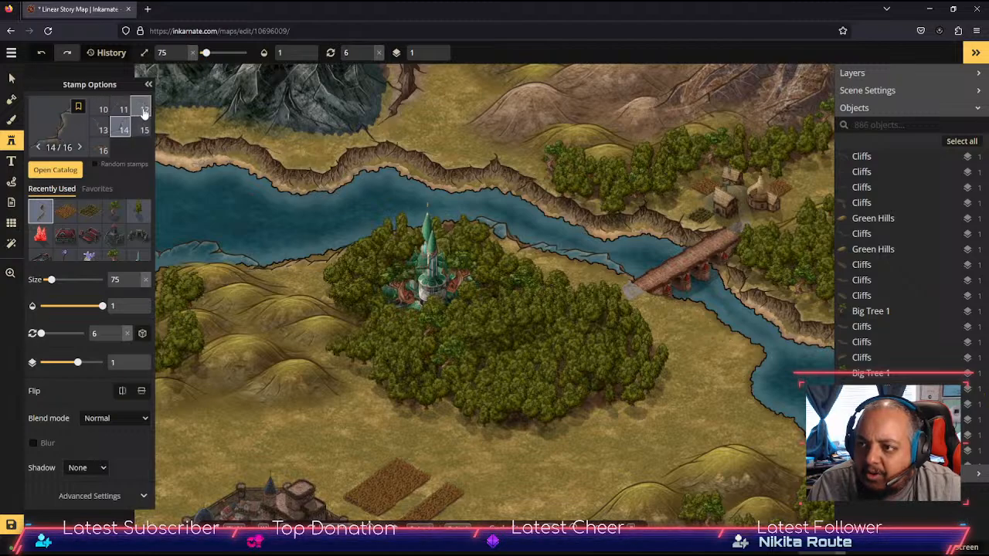
left_click(144, 112)
left_click(106, 127)
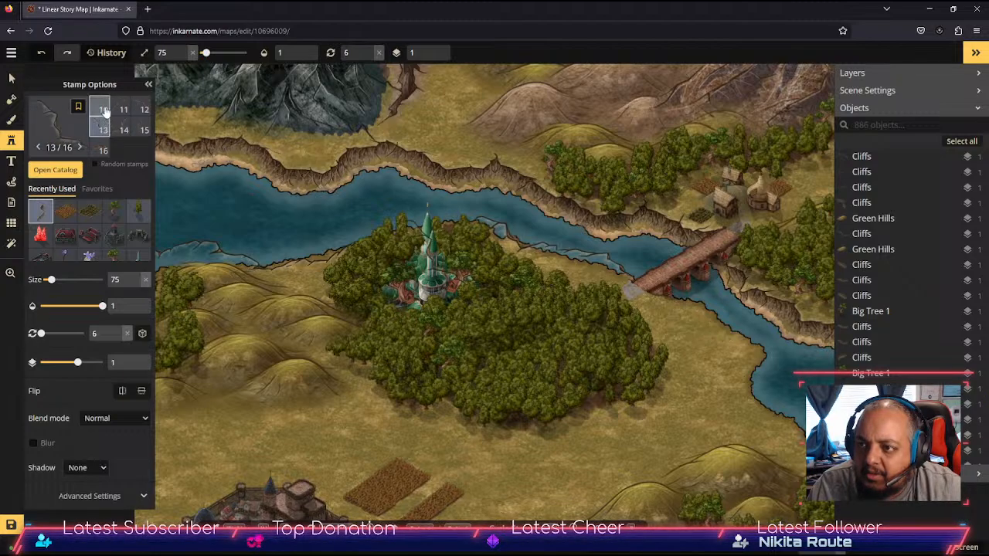
left_click(104, 111)
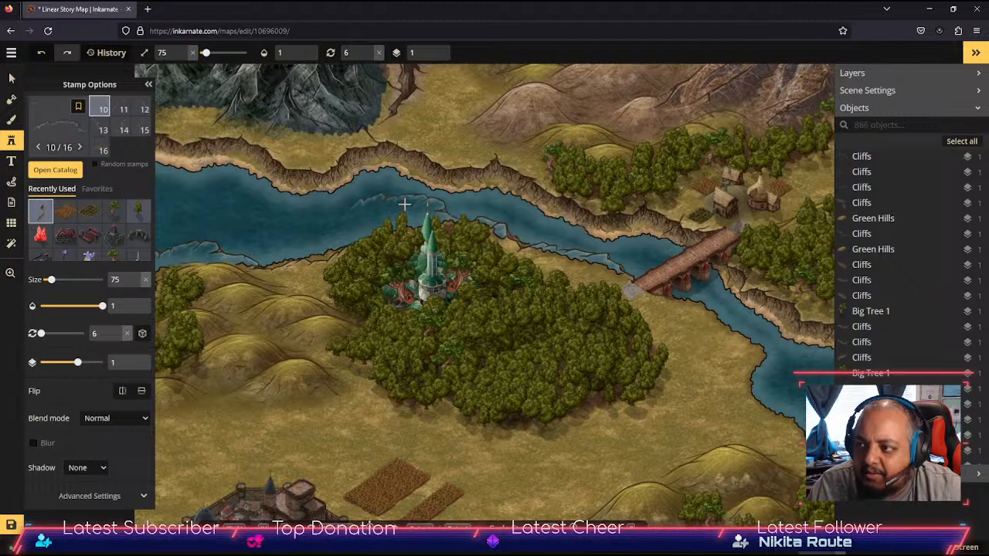
left_click(720, 305)
left_click_drag(737, 263, 761, 284)
mouse_move(704, 323)
left_mouse_down()
mouse_move(714, 317)
mouse_move(701, 320)
left_mouse_up()
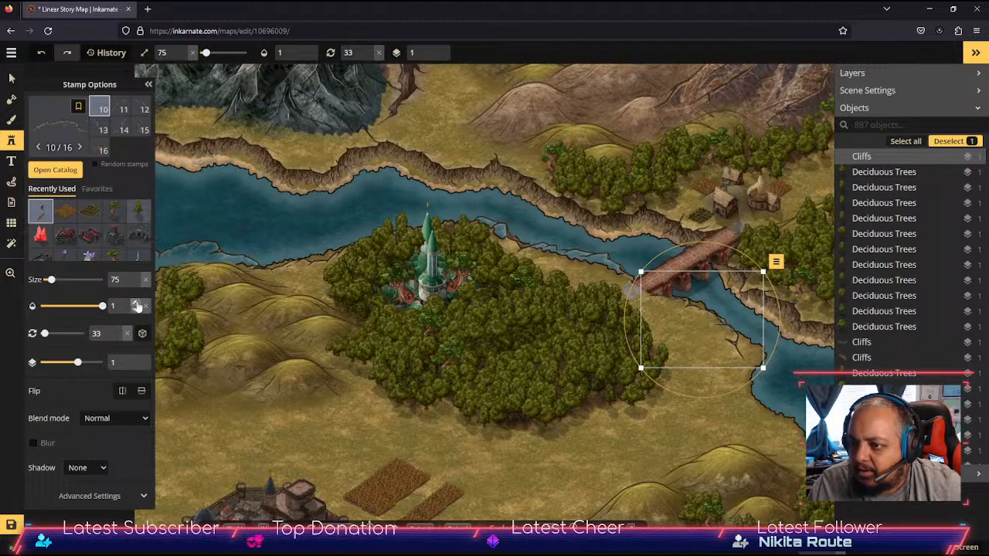
left_click(136, 360)
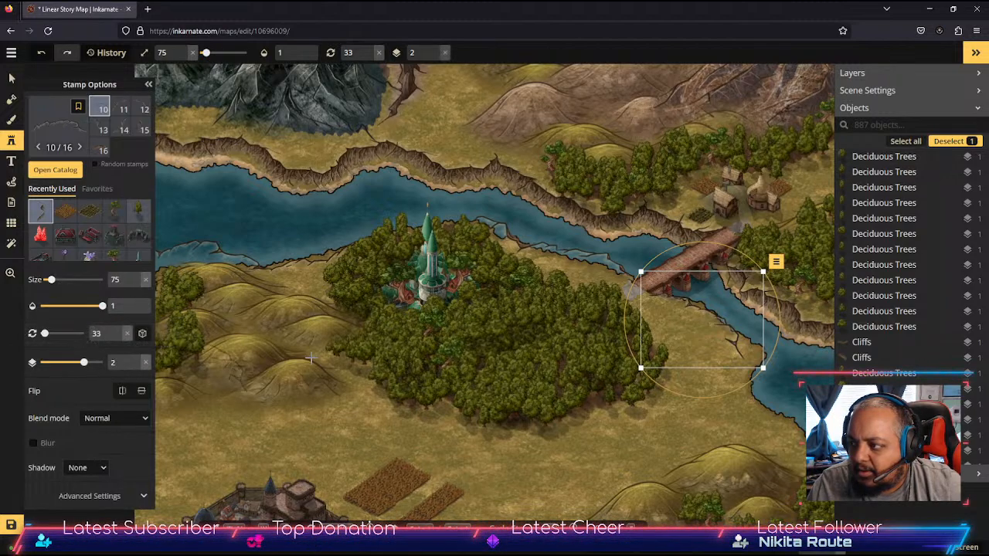
left_click_drag(726, 328, 722, 329)
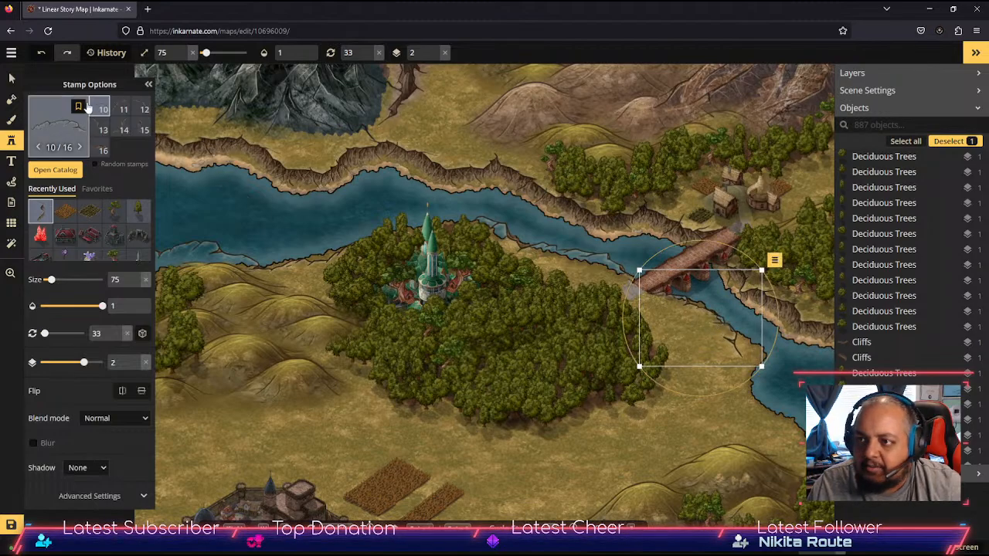
Step: Place cliff variant 13 farther down the bank where the river opens into the bay, rotated to 16
left_click(104, 127)
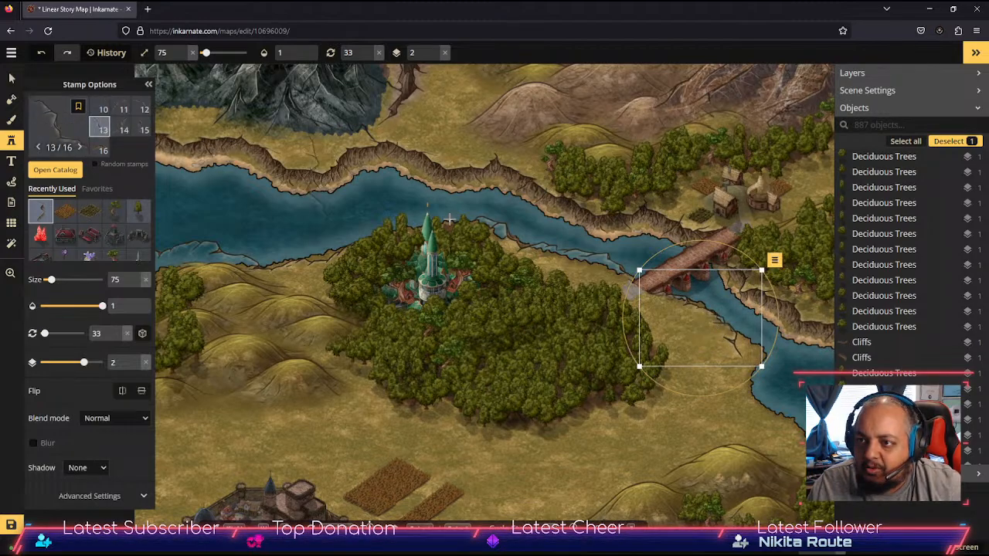
left_click(749, 393)
left_click_drag(781, 459, 800, 447)
left_click_drag(754, 408, 766, 410)
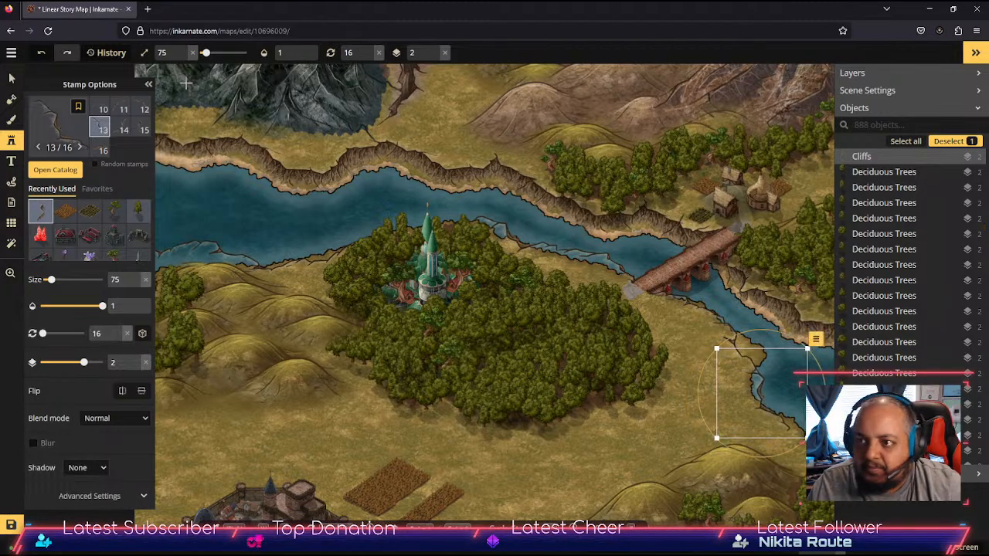
Step: Place cliff variant 12 on the bay's western shore beside the northernmost trees of the southern forest, rotated to 2
left_click(140, 108)
key("space")
left_click_drag(671, 401, 356, 258)
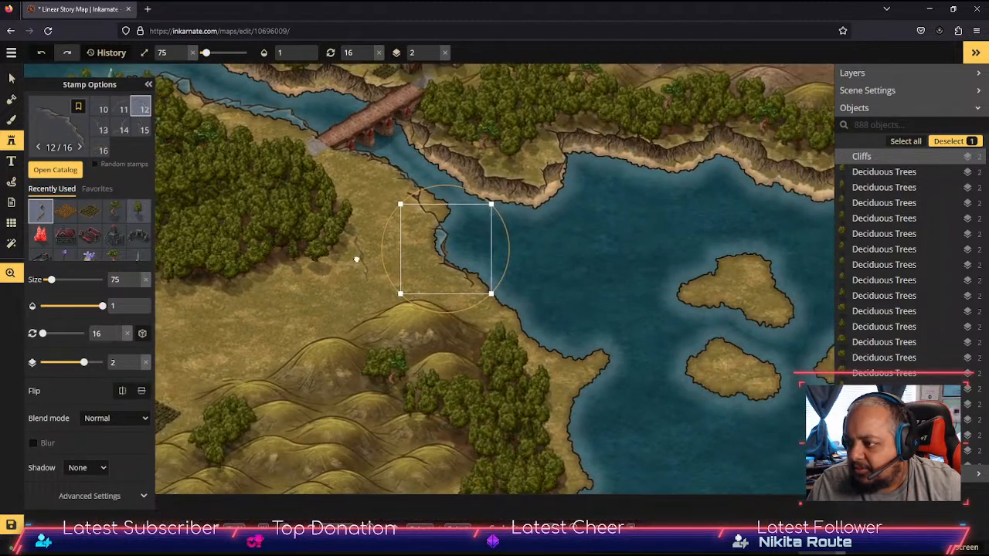
left_click(507, 311)
left_click_drag(521, 252, 508, 254)
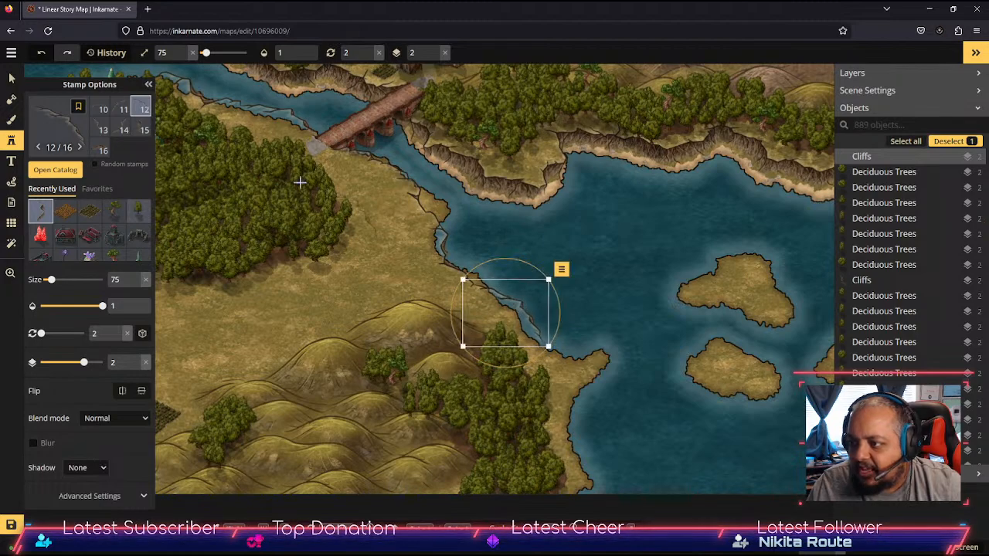
Step: Place cliff variant 14 just north of the small headland on the bay's western shore, continuing the shoreline cliffs
left_click(104, 108)
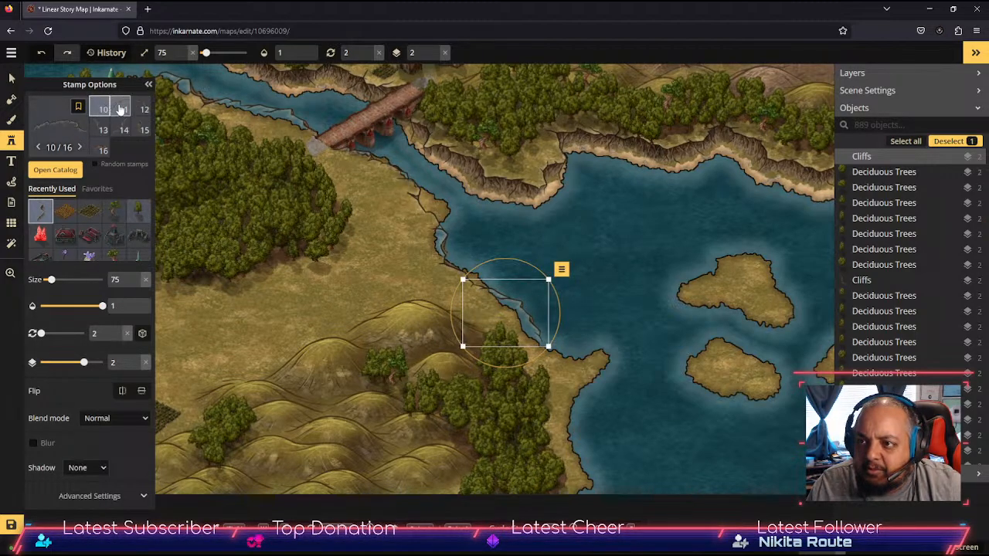
left_click(120, 108)
scroll(135, 127, "up", 3)
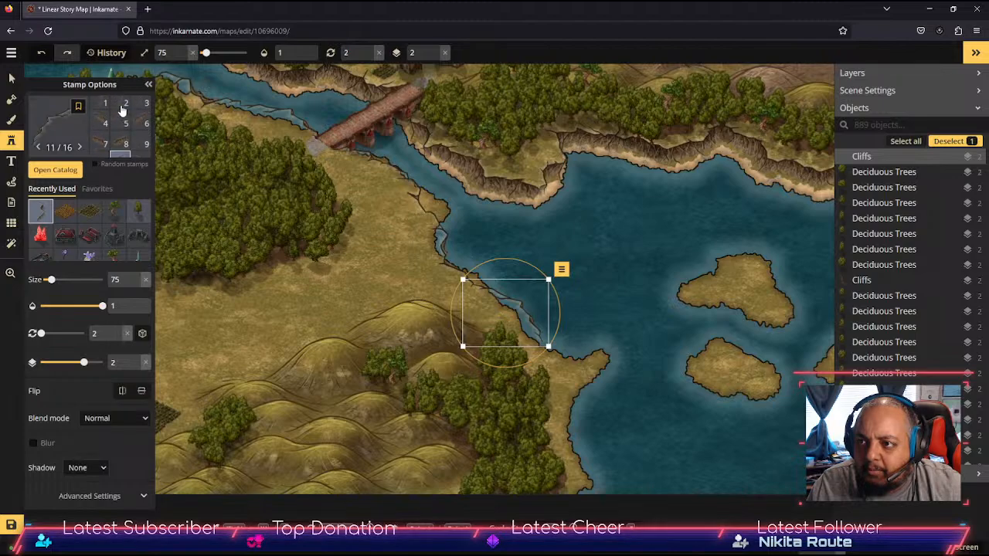
left_click(143, 145)
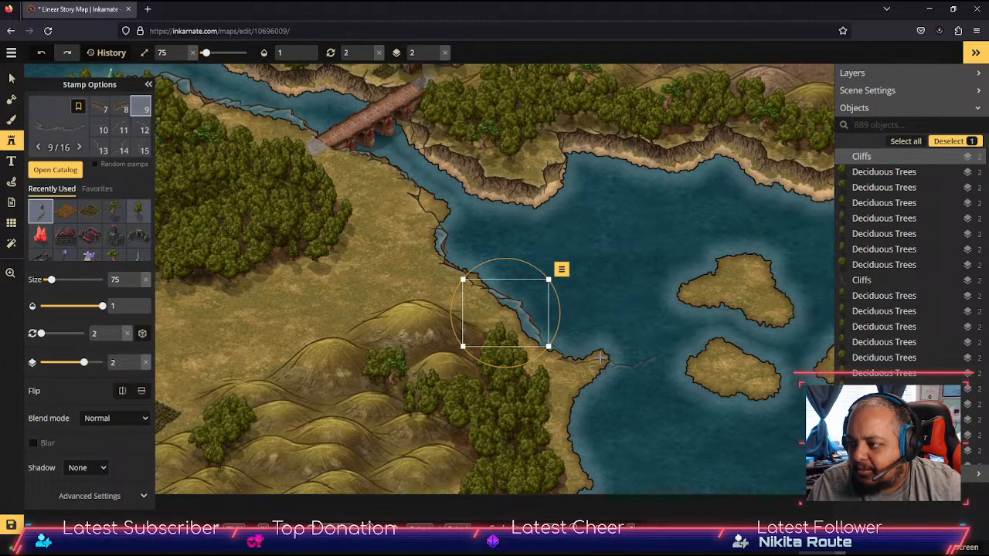
left_click(97, 130)
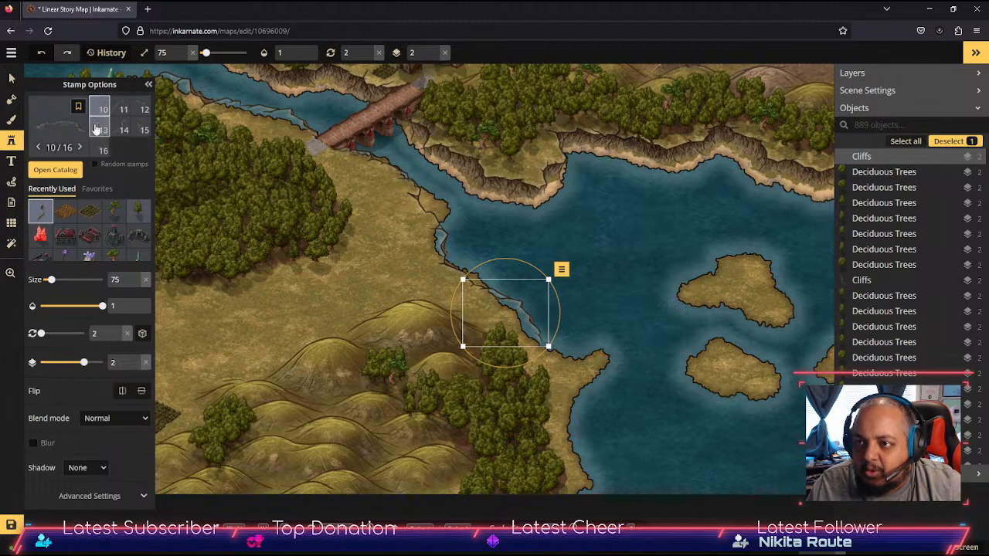
left_click(121, 130)
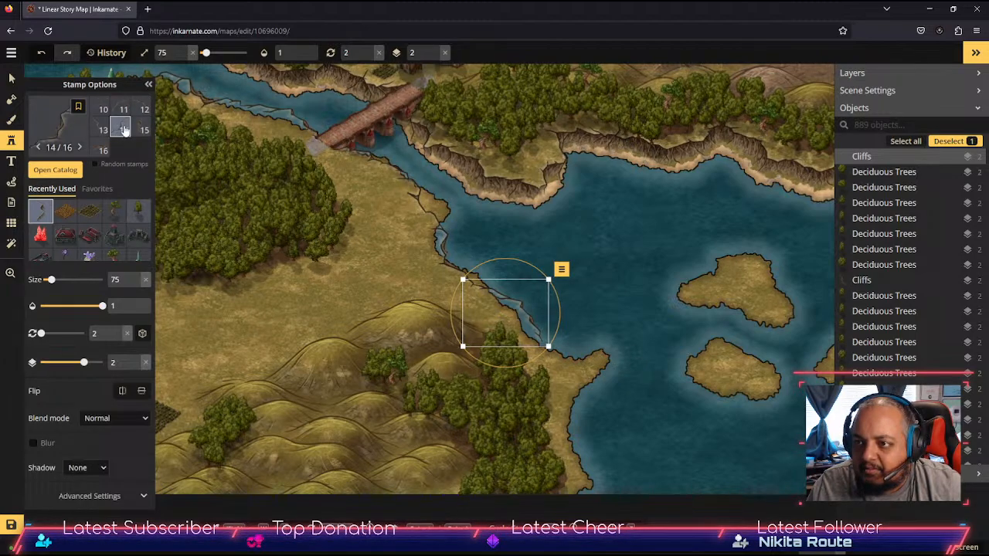
left_click(582, 325)
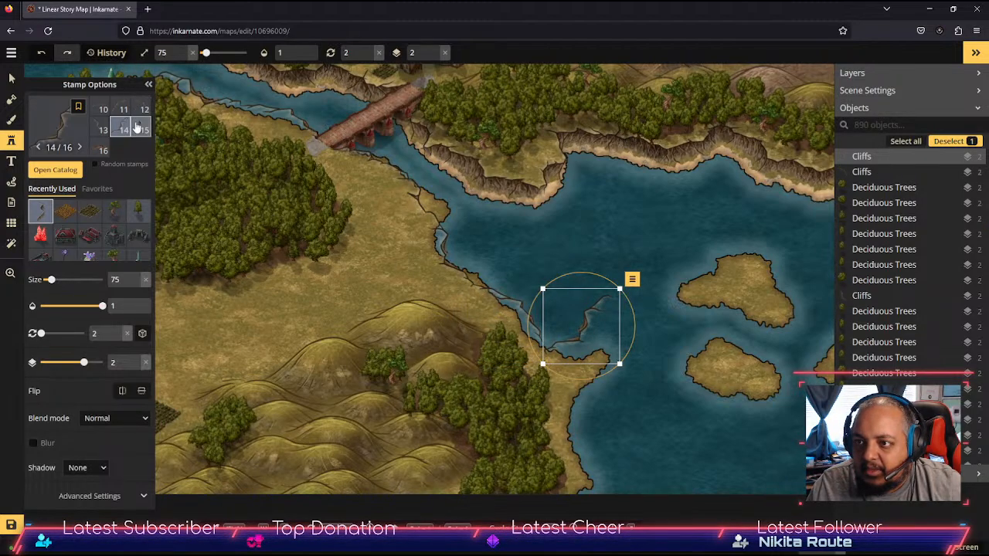
Step: Place cliff variant 13 in the water east of the headland, rotated to 21 and joined to the preceding cliff stamp
left_click(103, 130)
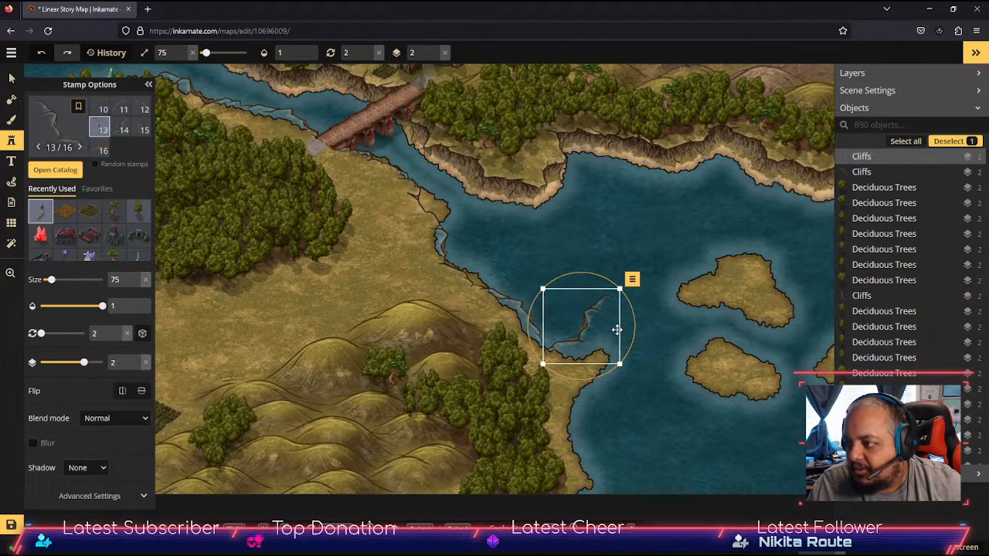
left_click(647, 374)
left_click_drag(653, 388, 676, 366)
left_click_drag(629, 336, 616, 345)
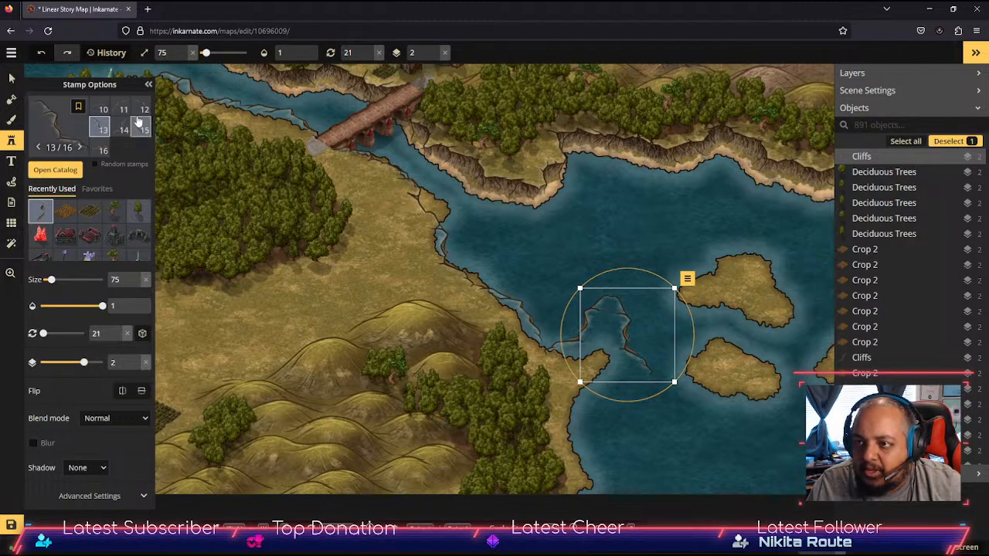
left_click(124, 109)
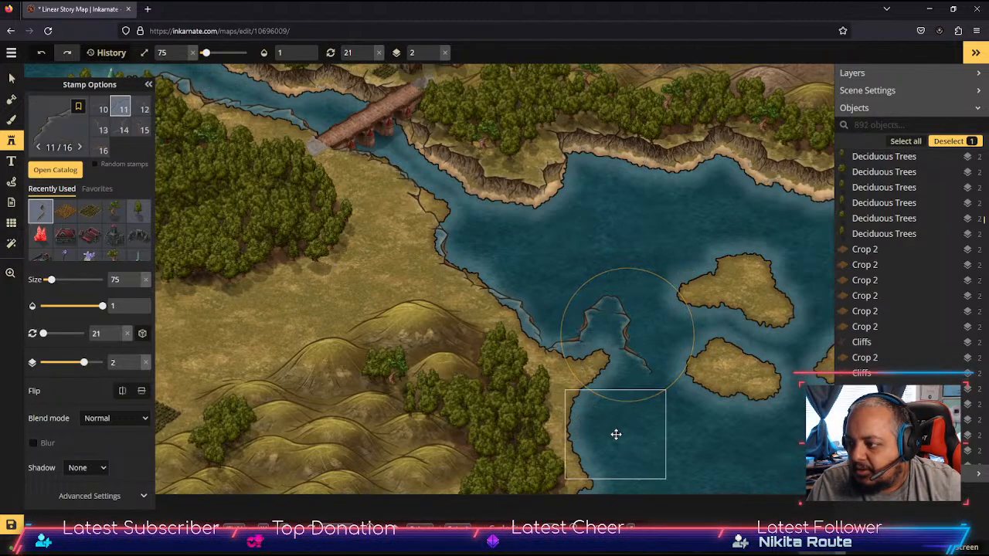
left_click(615, 432)
left_click_drag(644, 441, 606, 424)
key("Delete")
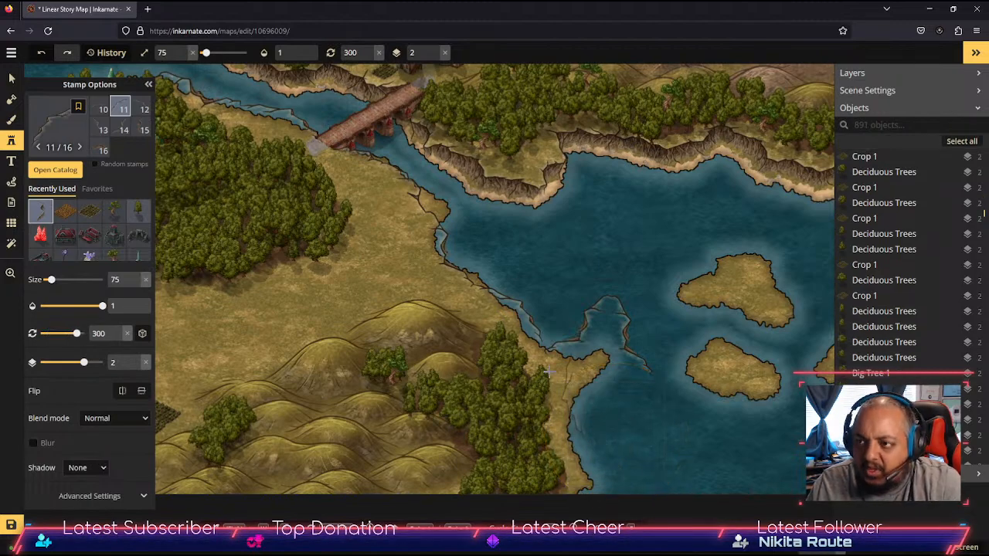
Step: Place another cliff variant 13 in the bay southeast of the headland, rotated to 300 and flipped vertically, extending the cliff line southward
left_click(103, 130)
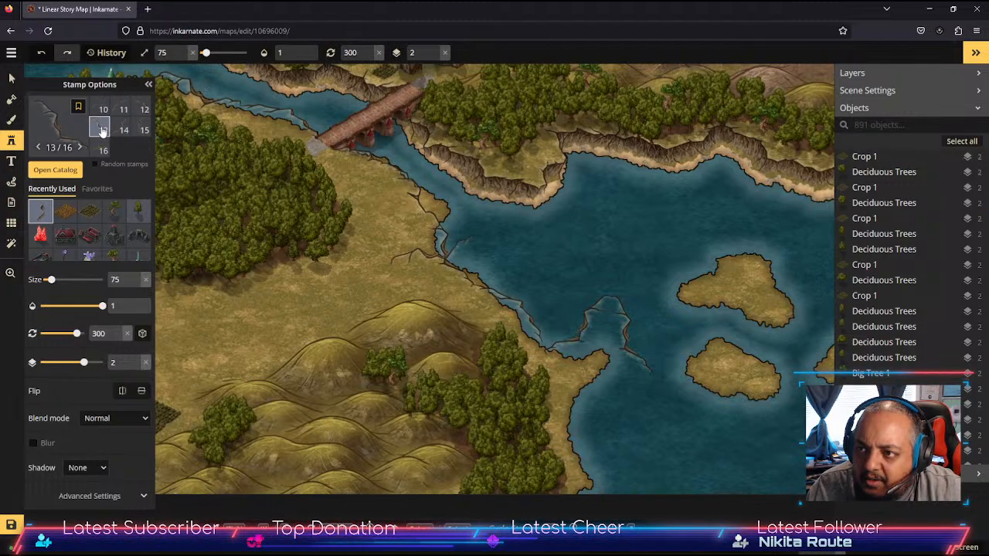
left_click(611, 406)
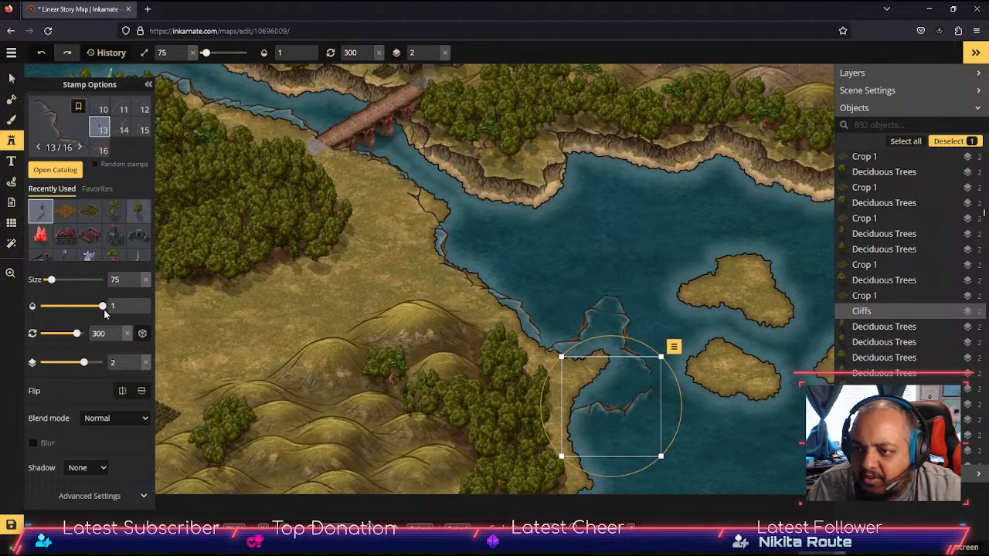
left_click(142, 392)
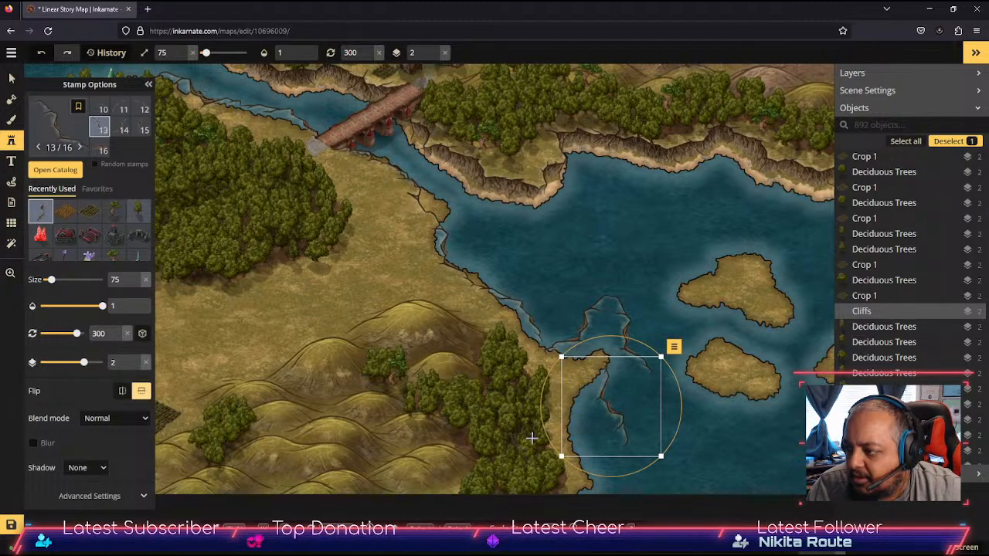
left_click_drag(607, 410, 654, 425)
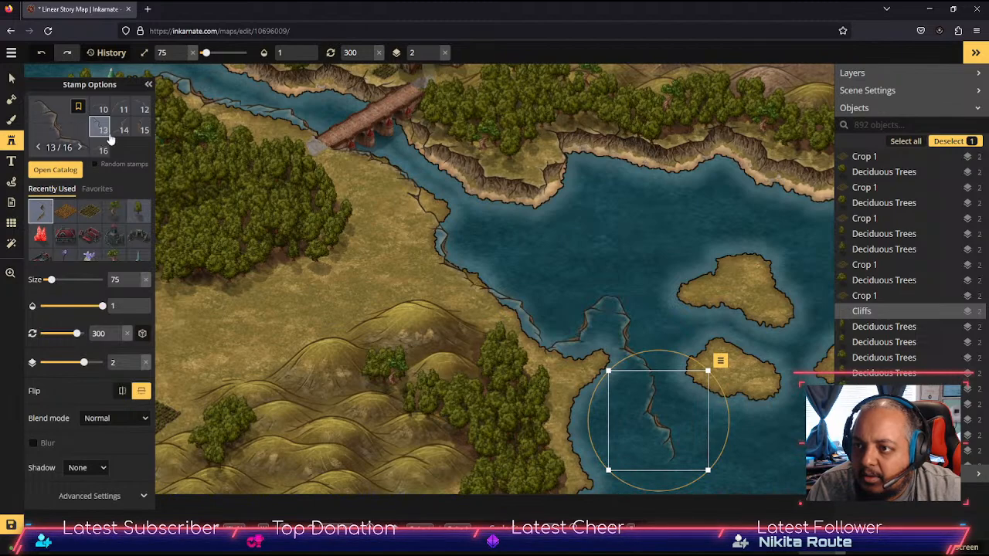
Step: Place an unflipped cliff variant 16 at the map's southern edge, rotated to 327 and joined to the end of the bay cliff line
left_click(122, 108)
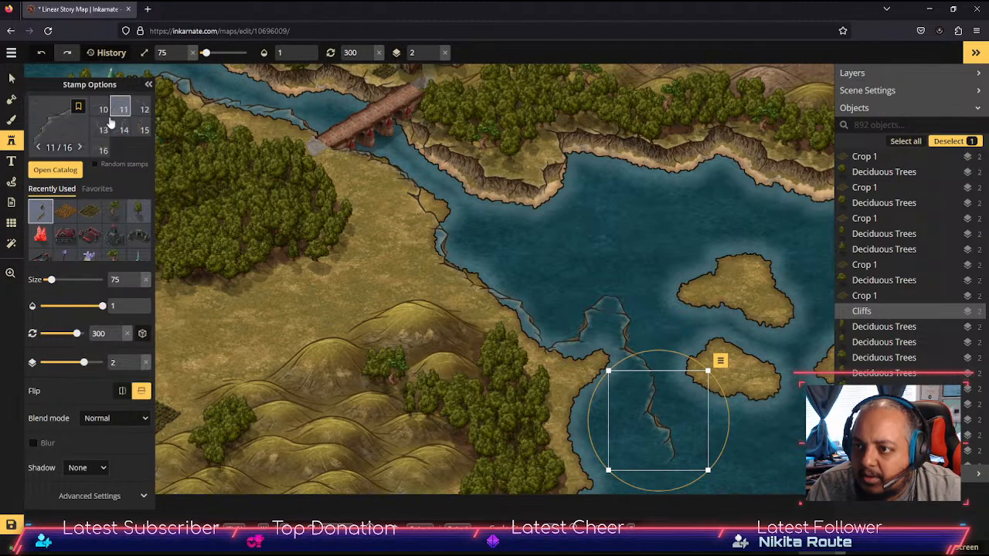
left_click(103, 149)
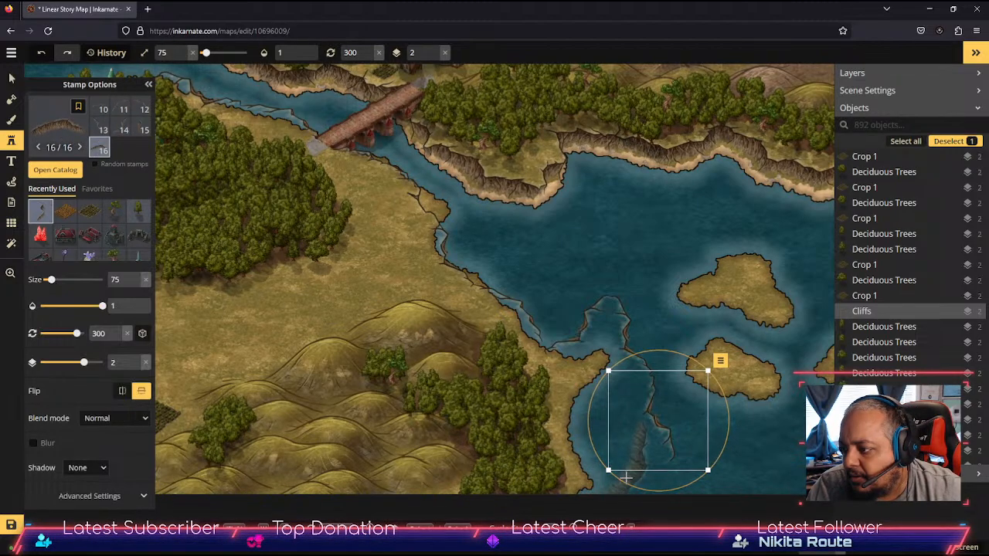
left_click(565, 415)
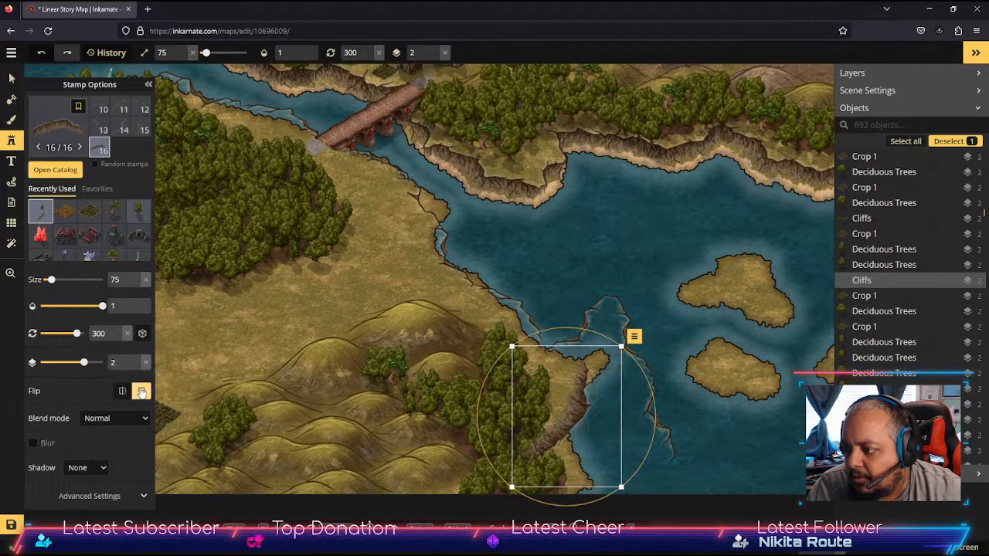
left_click(141, 391)
left_click_drag(570, 407, 636, 475)
left_click_drag(699, 404, 666, 403)
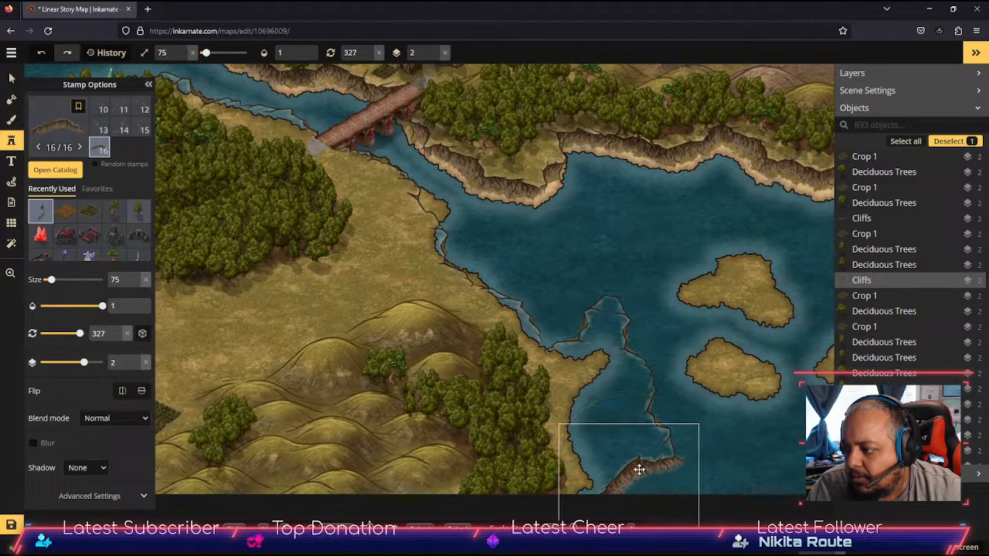
left_click_drag(639, 469, 632, 476)
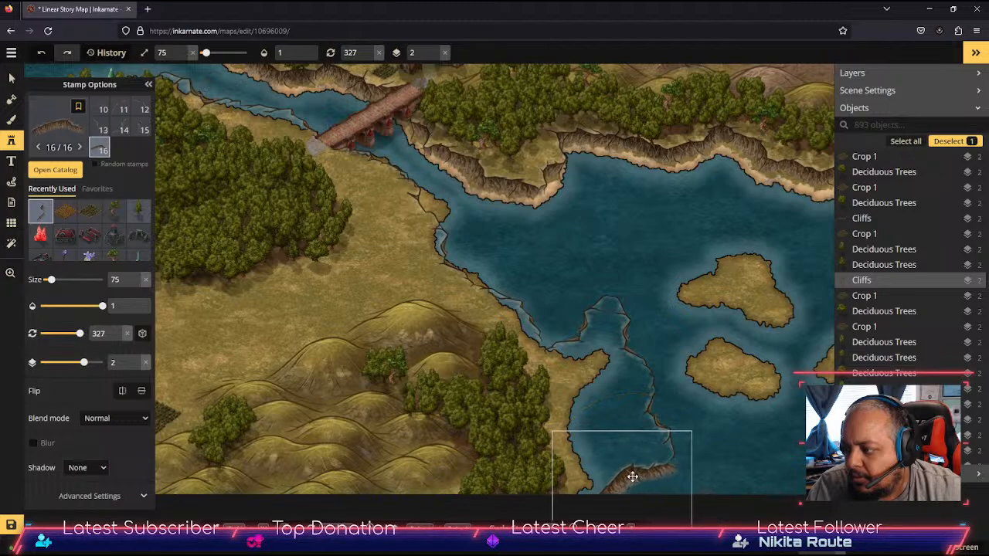
Step: Subtract the land mask at size 30 along the southern river bank from the bridge down to the bay's cliff stamps
key("space")
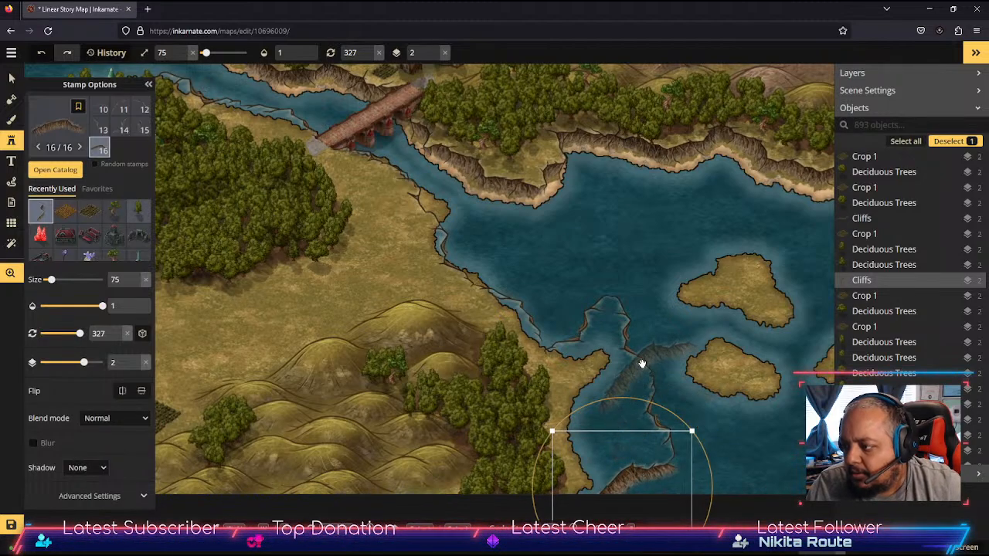
left_click_drag(639, 360, 631, 252)
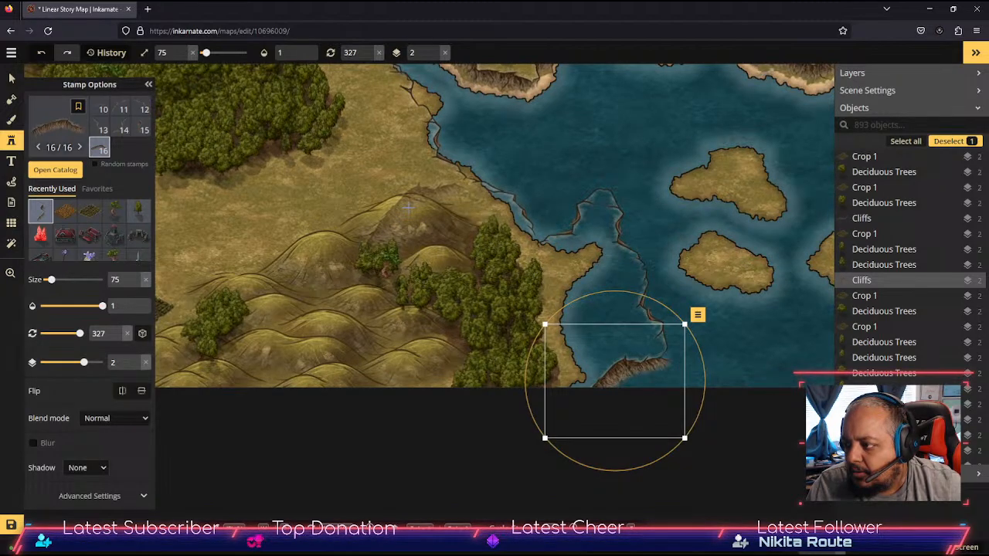
key("space")
left_click_drag(360, 155, 546, 296)
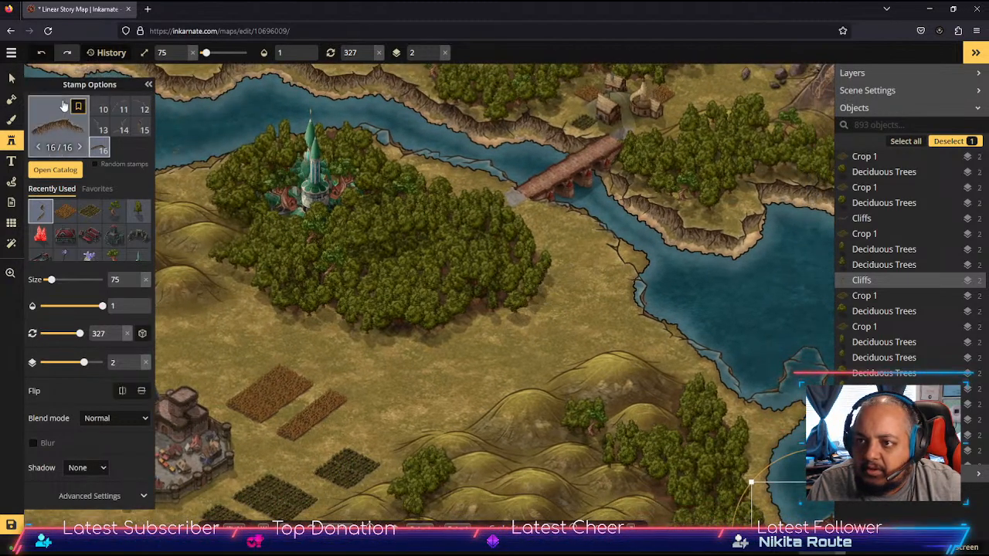
left_click(10, 99)
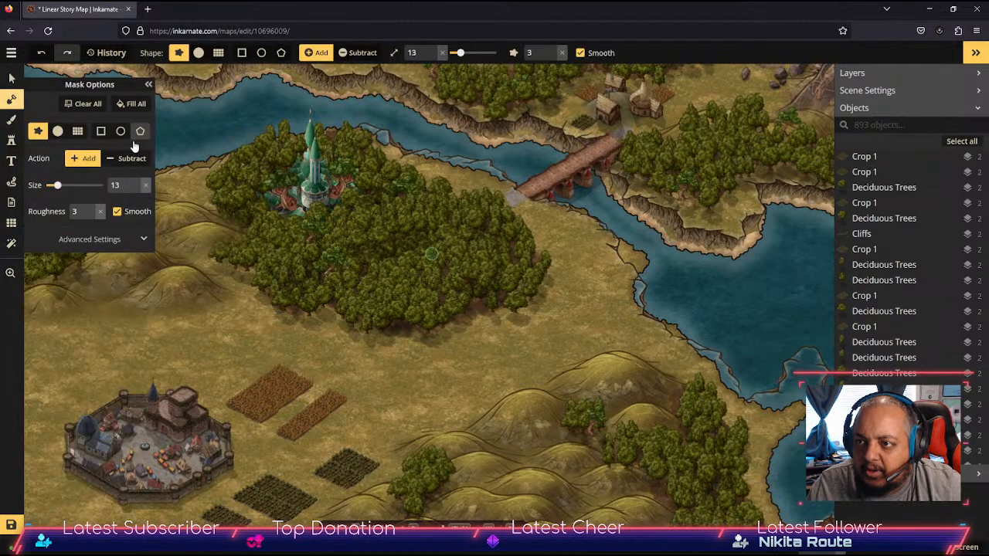
left_click(126, 158)
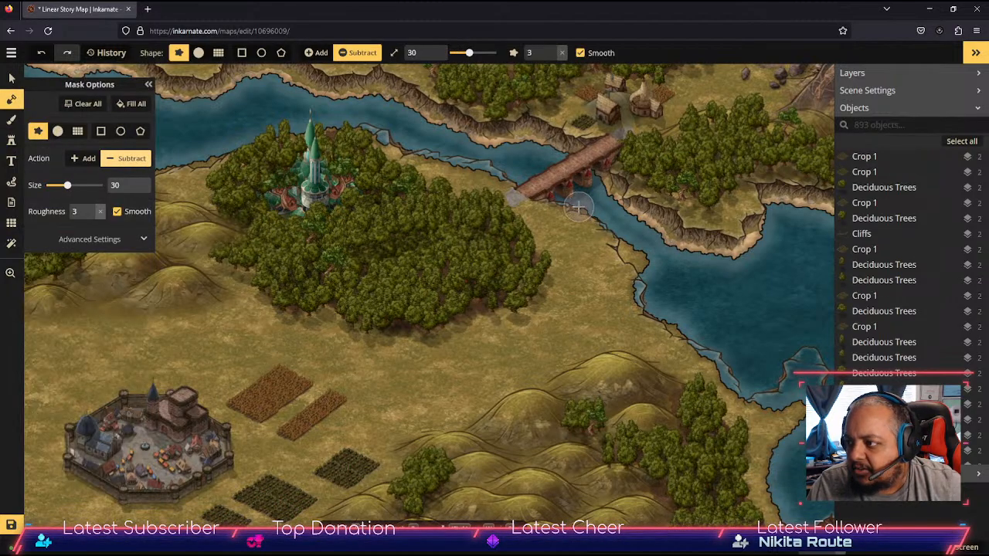
mouse_move(577, 207)
left_mouse_down()
mouse_move(650, 258)
mouse_move(630, 247)
mouse_move(671, 310)
mouse_move(649, 299)
mouse_move(650, 285)
mouse_move(658, 309)
mouse_move(713, 353)
mouse_move(774, 375)
mouse_move(789, 396)
left_mouse_up()
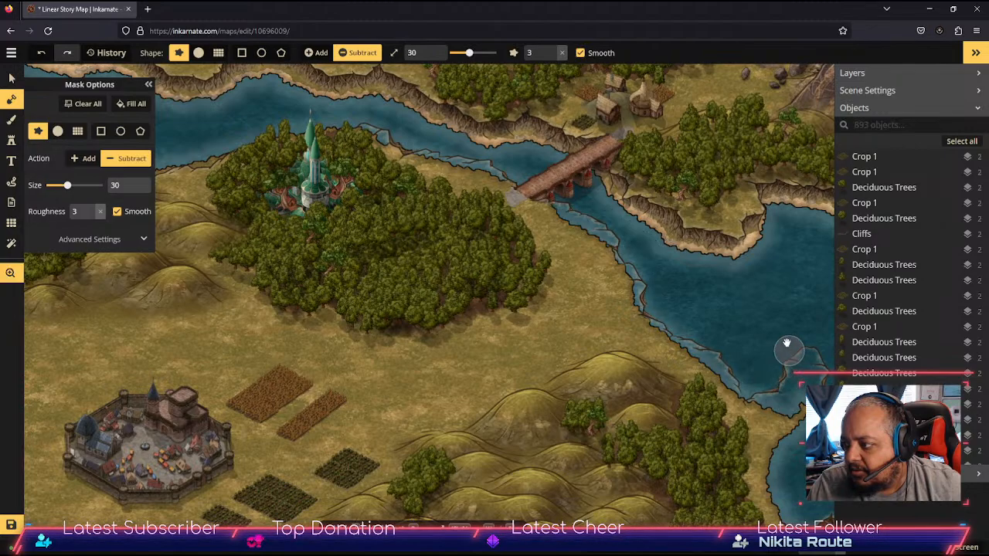
Step: Place cliff variant 11 at size 100 on the river bank behind the elven tower, rotated to 33 and fitted to the shore
left_click_drag(786, 342, 845, 411)
key("v")
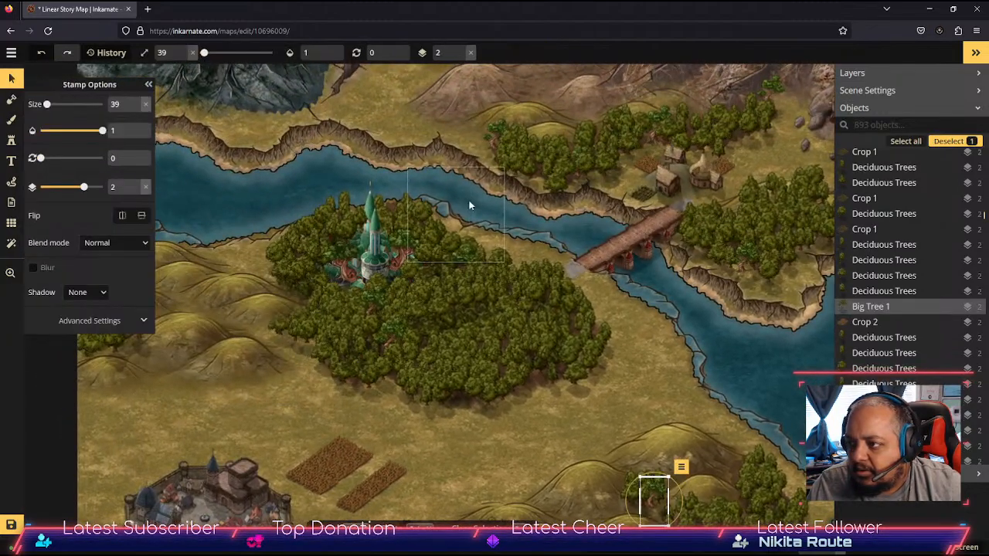
left_click_drag(243, 194, 372, 206)
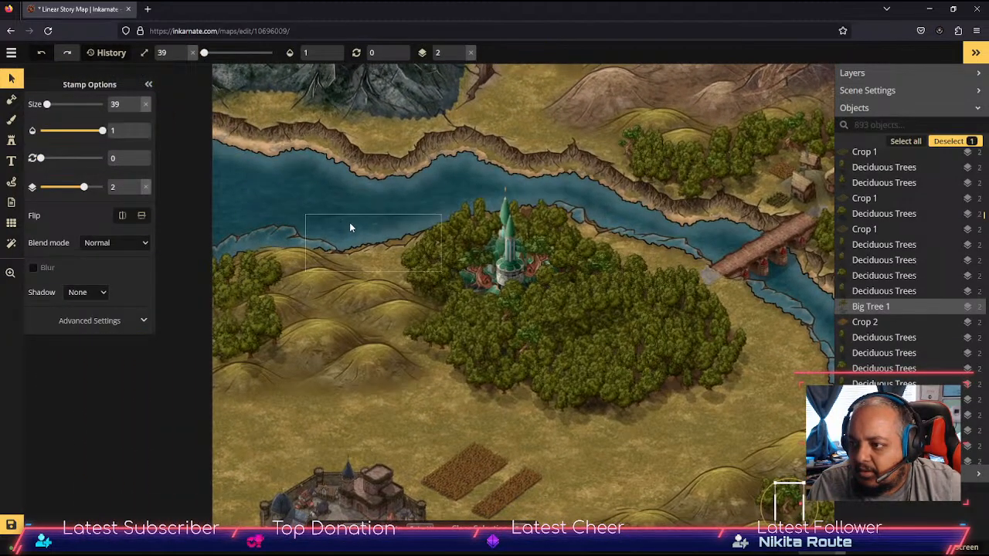
left_click(11, 99)
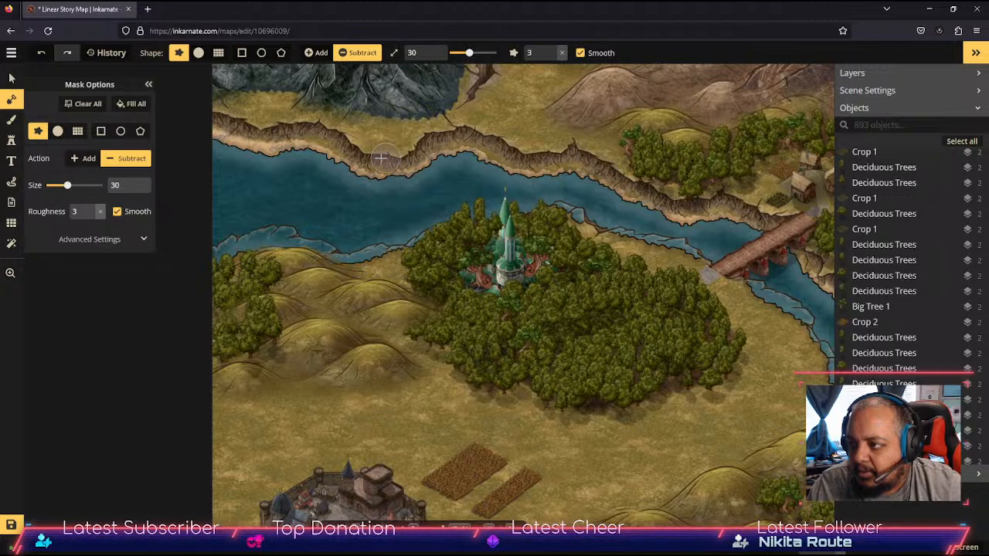
left_click(11, 140)
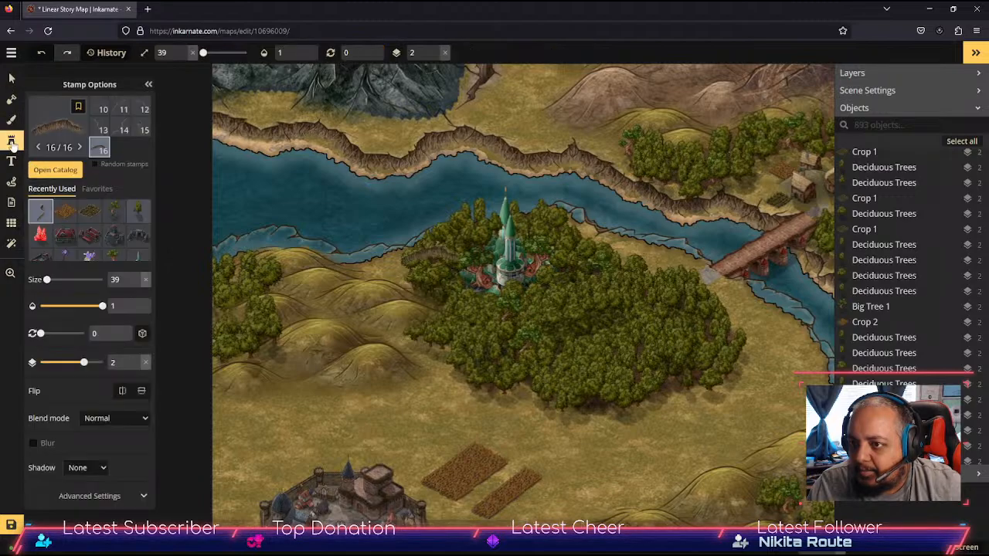
left_click(121, 112)
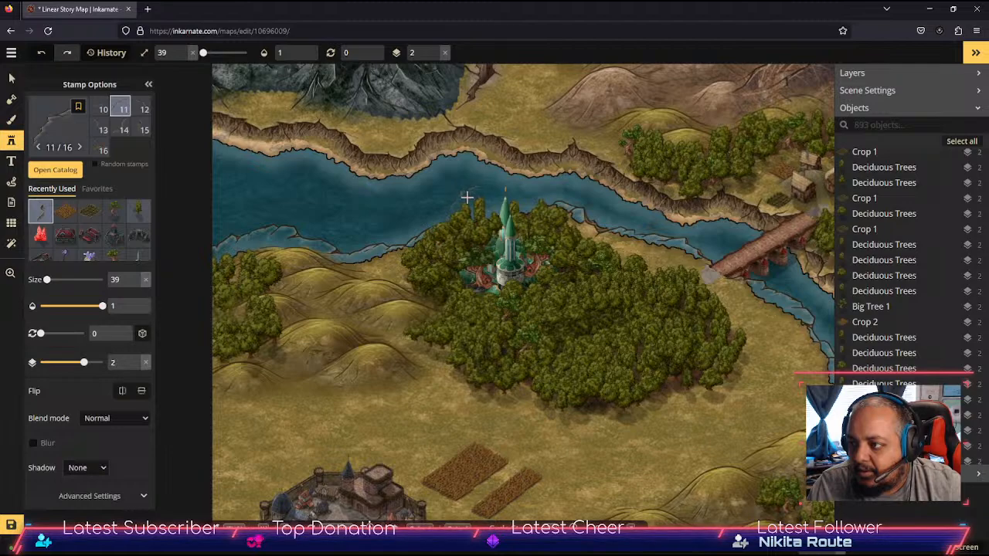
left_click(134, 277)
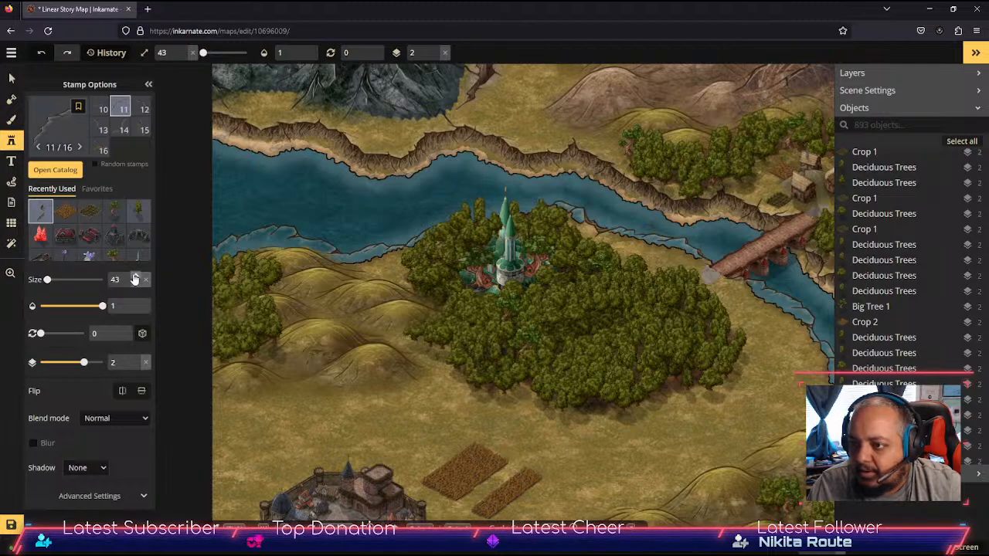
left_click_drag(134, 279, 134, 279)
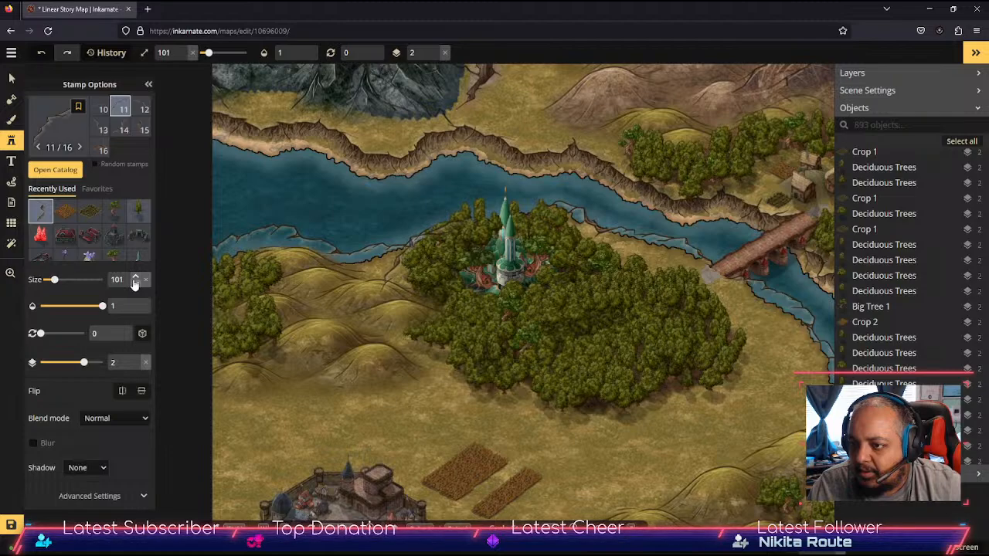
left_click(136, 282)
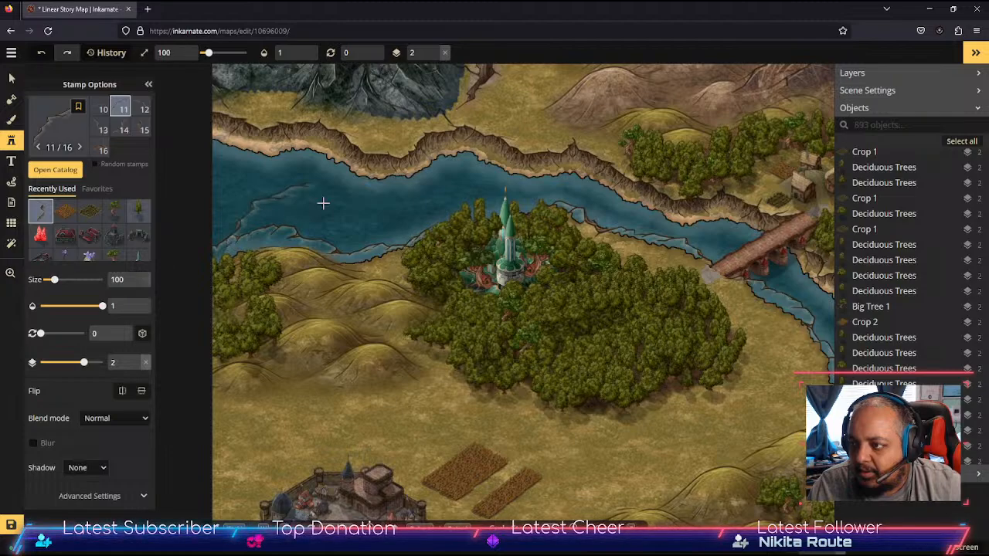
left_click(458, 209)
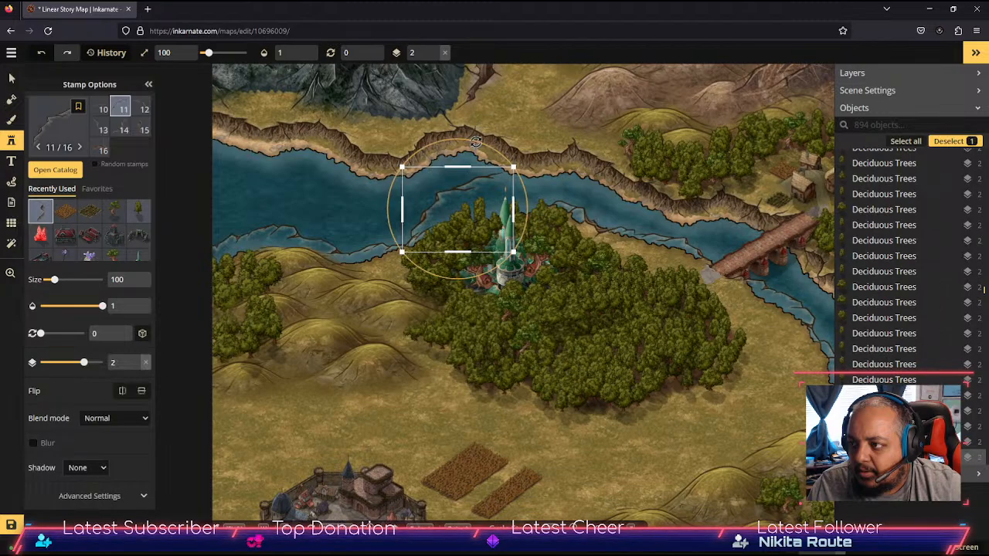
left_click_drag(472, 141, 510, 157)
left_click_drag(453, 194, 493, 209)
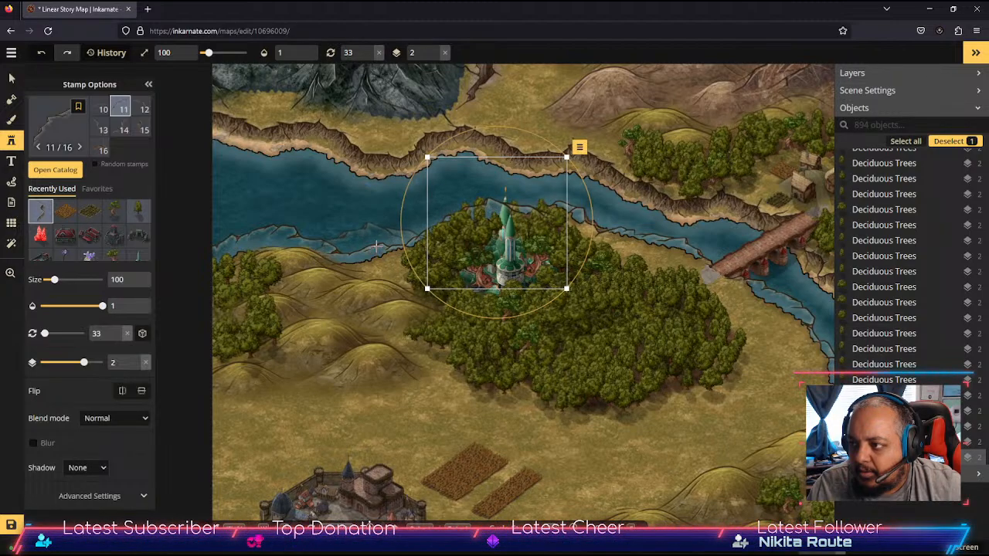
Step: Set the layer of the cliff stamp behind the elven tower to -2
left_click(136, 368)
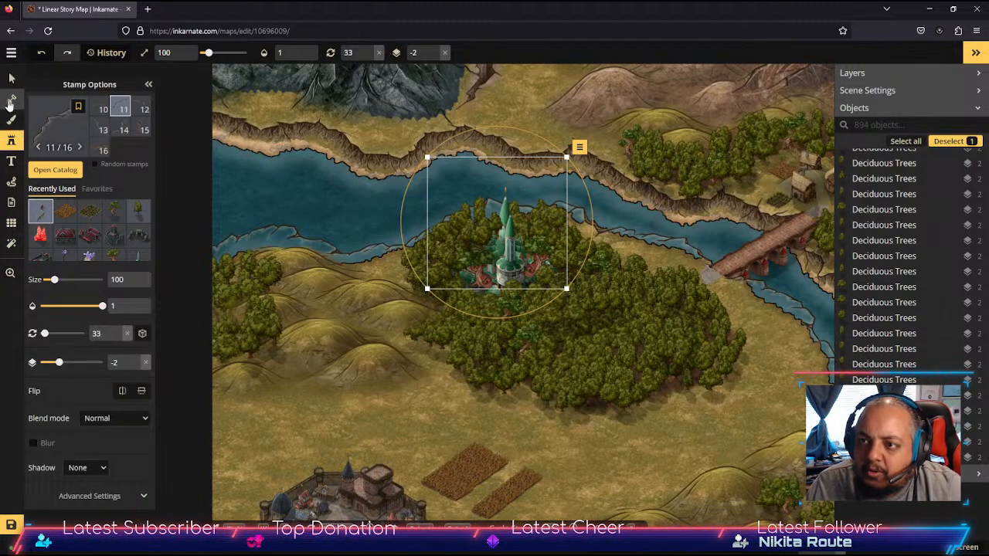
Step: Add land mask with the round brush at size 13 behind the cliff line at the map's western edge
left_click(11, 98)
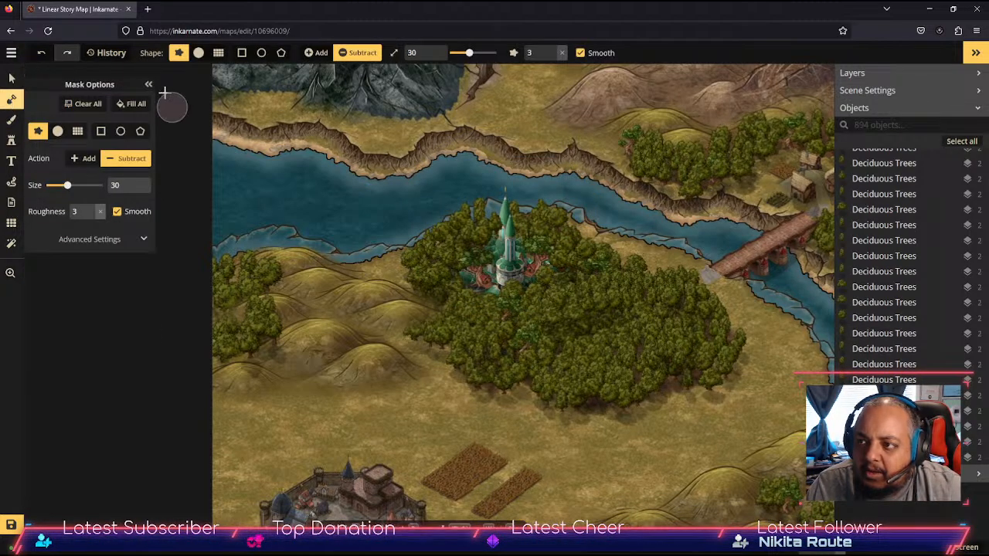
left_click(85, 158)
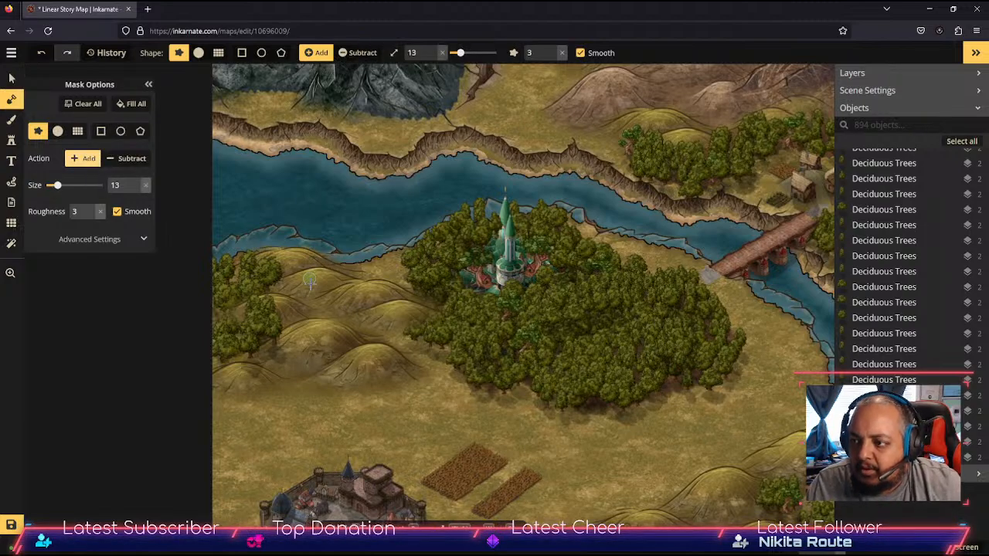
key("space")
left_click_drag(329, 286, 428, 274)
scroll(348, 233, "up", 2)
scroll(348, 233, "up", 3)
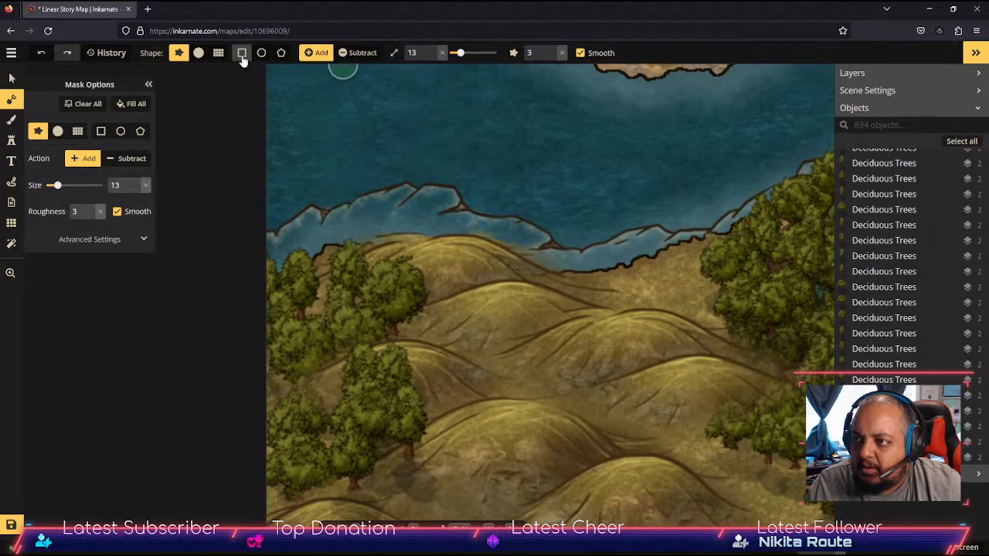
left_click(240, 53)
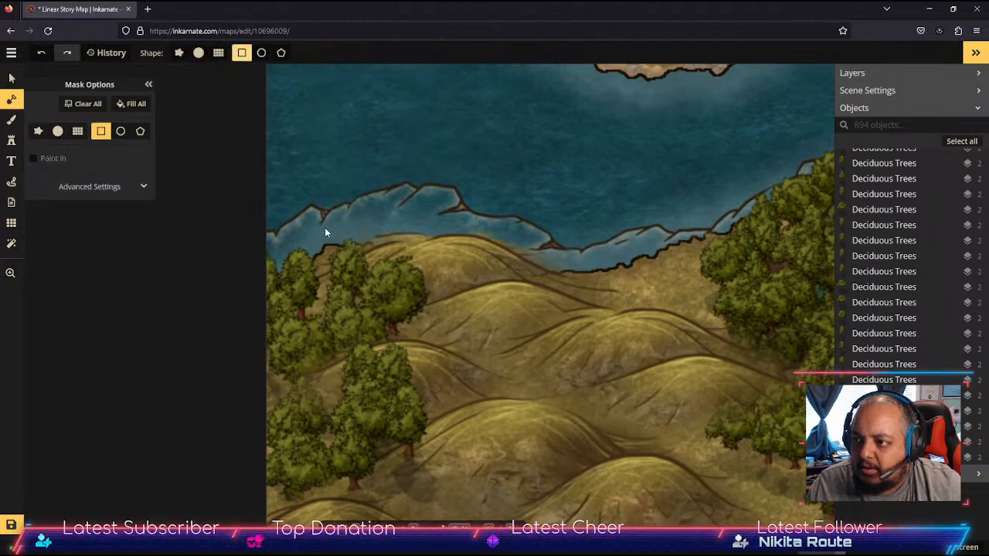
left_click(198, 52)
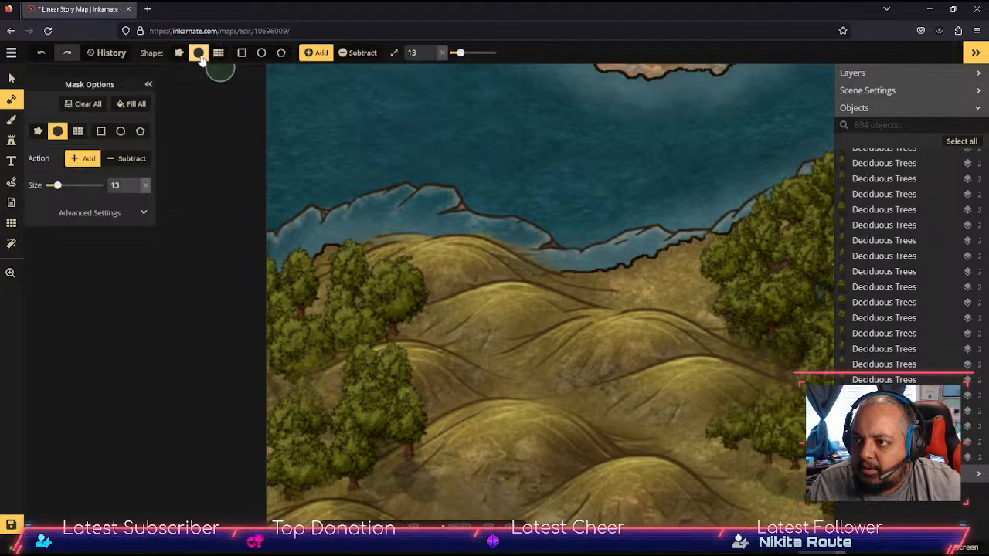
mouse_move(305, 217)
left_mouse_down()
mouse_move(278, 265)
mouse_move(314, 245)
mouse_move(302, 245)
mouse_move(303, 234)
left_mouse_up()
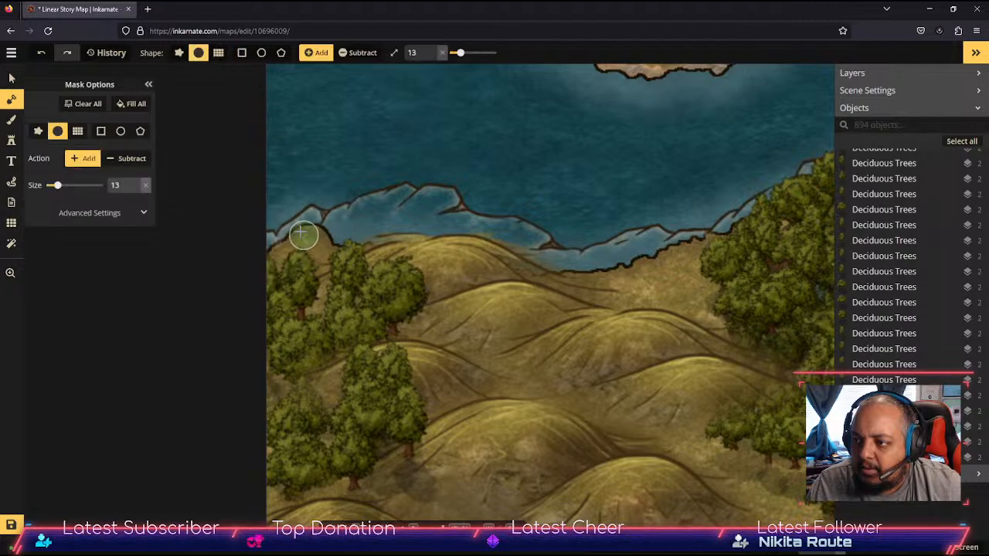
Step: Add land mask at size 5 to fill the water between the westernmost cliff outline and the hills
left_click(432, 58)
left_click(433, 58)
left_click(433, 58)
left_click(432, 58)
left_click(433, 58)
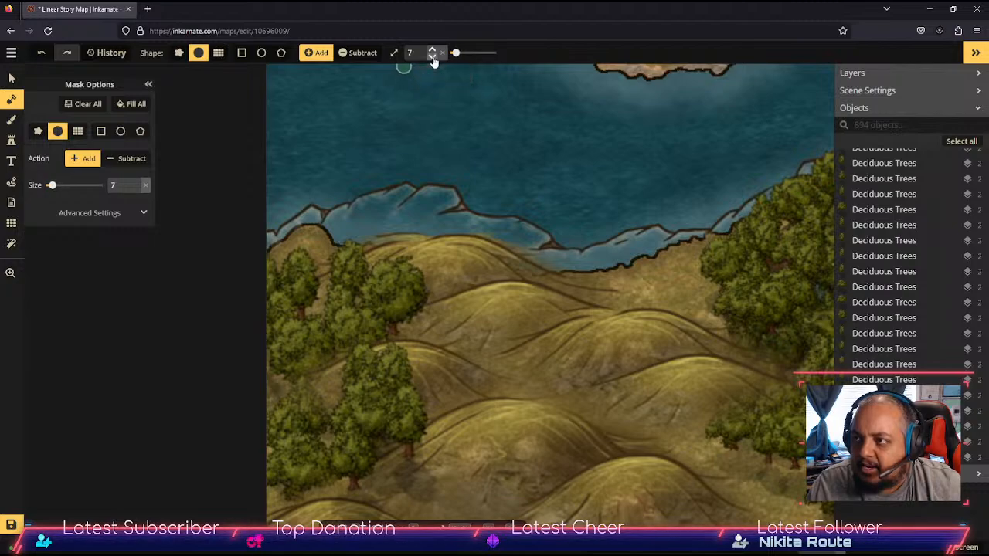
left_click(434, 59)
left_click(433, 59)
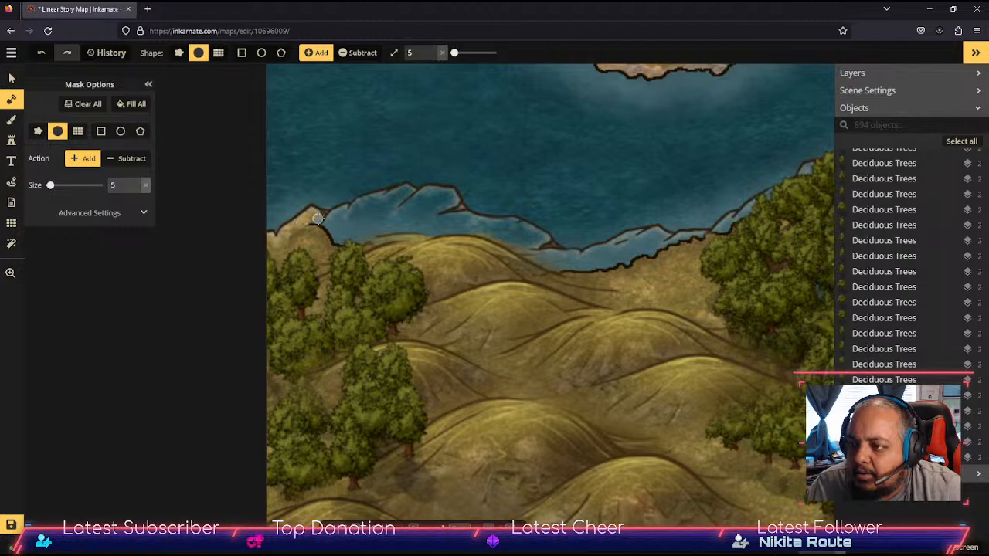
left_click_drag(323, 229, 321, 236)
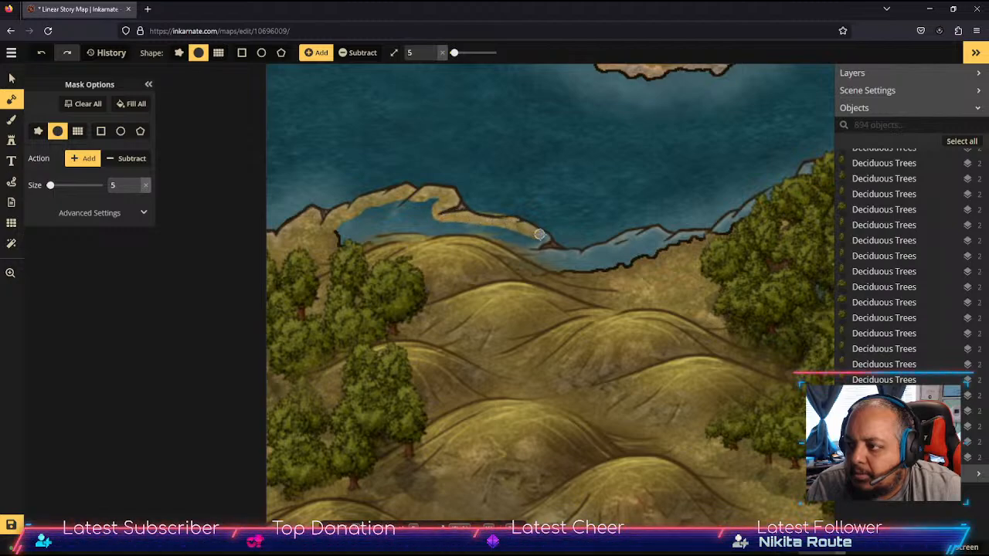
mouse_move(506, 252)
left_mouse_down()
mouse_move(527, 236)
mouse_move(471, 232)
mouse_move(493, 236)
mouse_move(495, 251)
mouse_move(469, 224)
mouse_move(481, 227)
mouse_move(359, 237)
mouse_move(422, 238)
mouse_move(412, 224)
mouse_move(352, 224)
left_mouse_up()
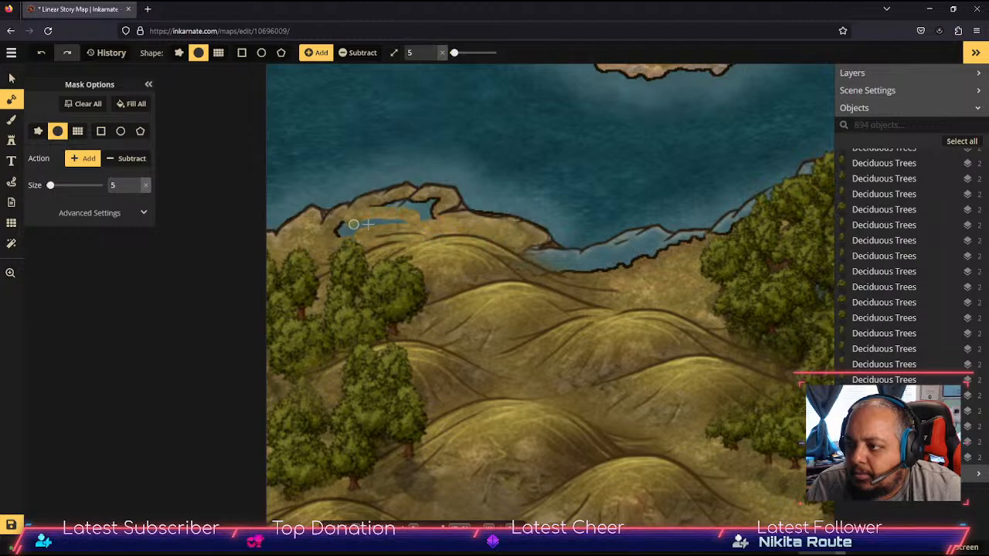
left_click_drag(426, 223, 400, 205)
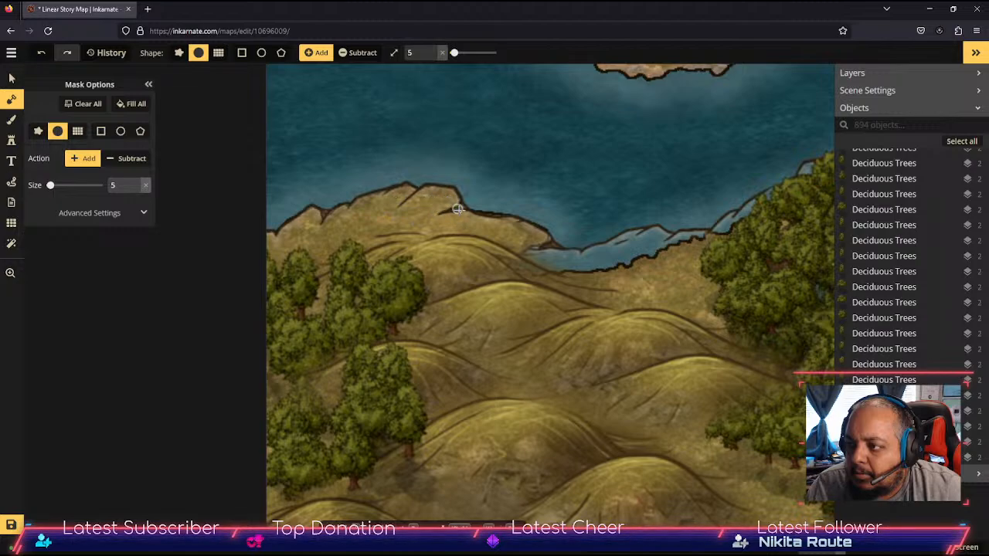
left_click_drag(457, 208, 434, 222)
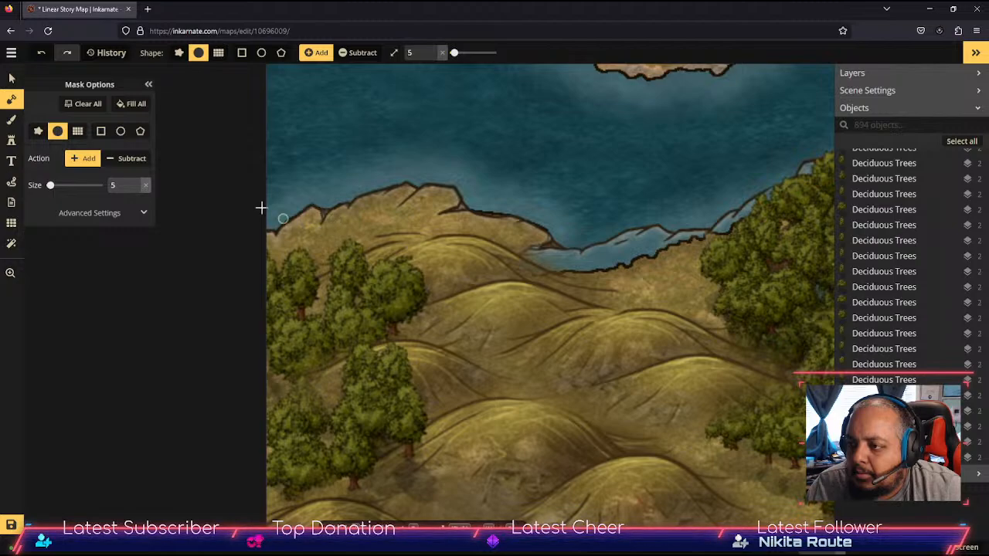
Step: Subtract stray land mask at size 1 along the outer edge of the western cliff outline
left_click(128, 159)
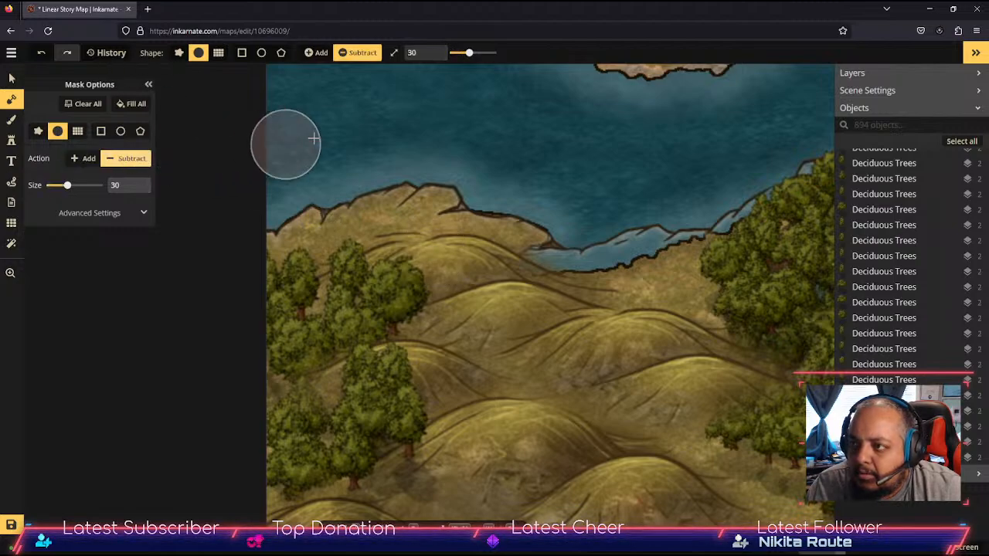
left_click(432, 57)
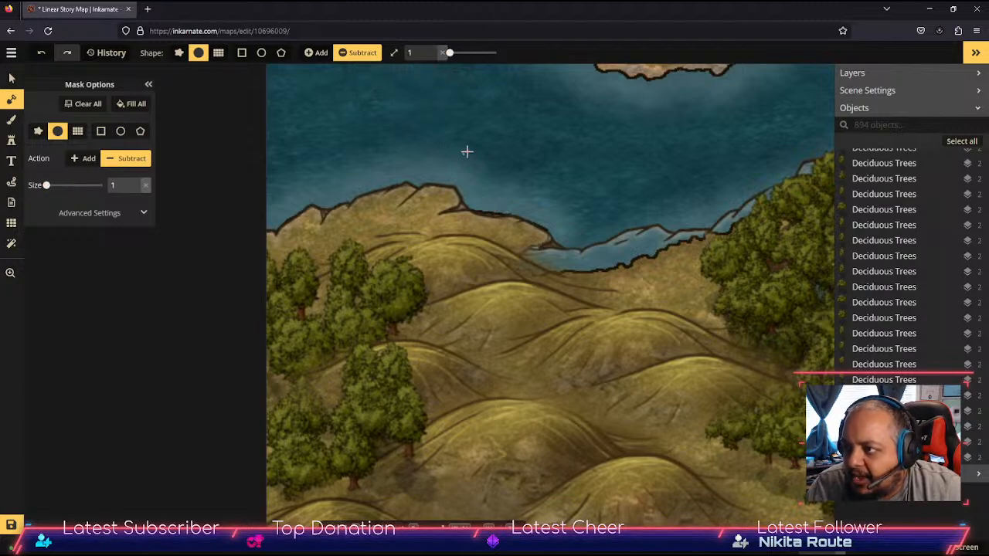
left_click_drag(506, 212, 478, 208)
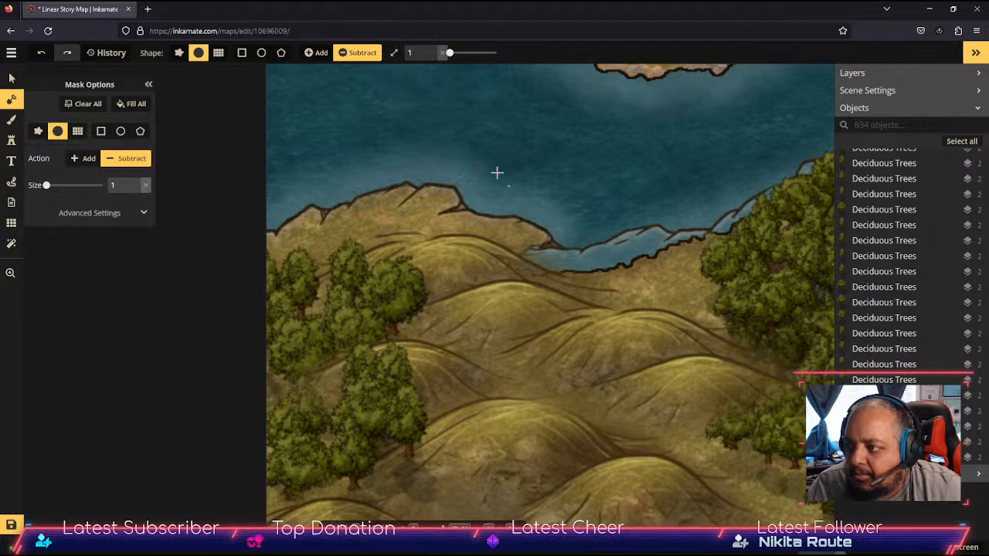
Step: Add land mask at size 5 behind the cliff outline between the hills and the elven forest
left_click(84, 158)
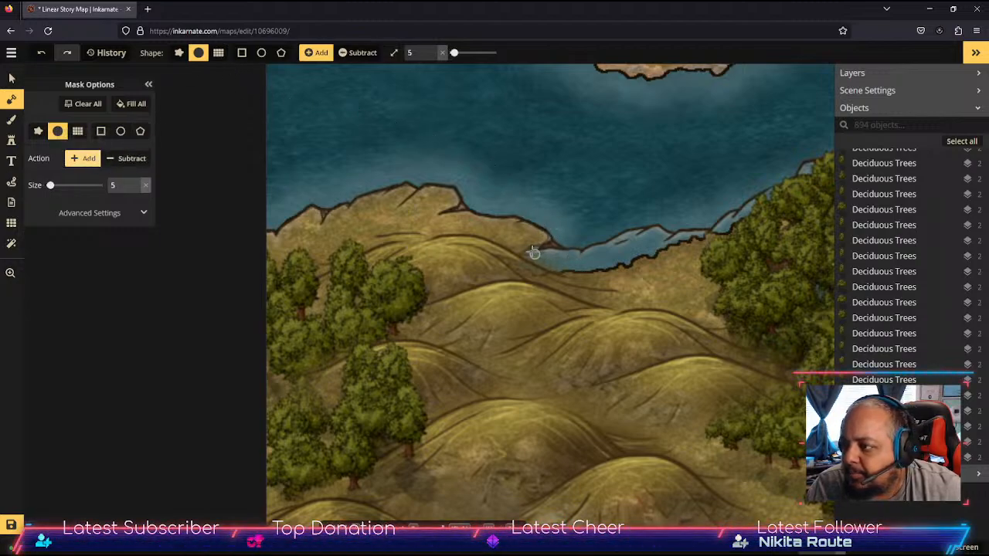
left_click_drag(562, 263, 520, 247)
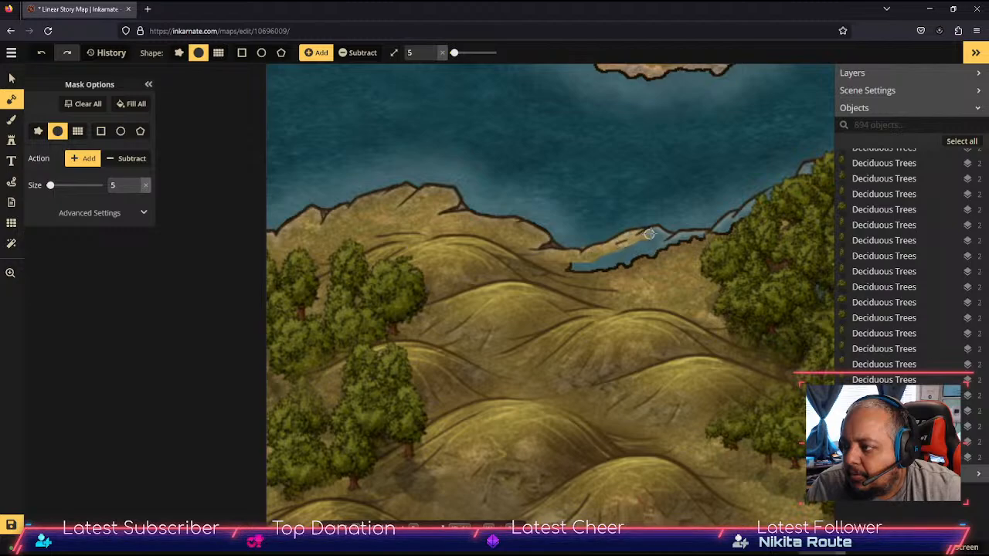
mouse_move(667, 239)
left_mouse_down()
mouse_move(679, 242)
mouse_move(578, 262)
mouse_move(624, 262)
mouse_move(633, 250)
left_mouse_up()
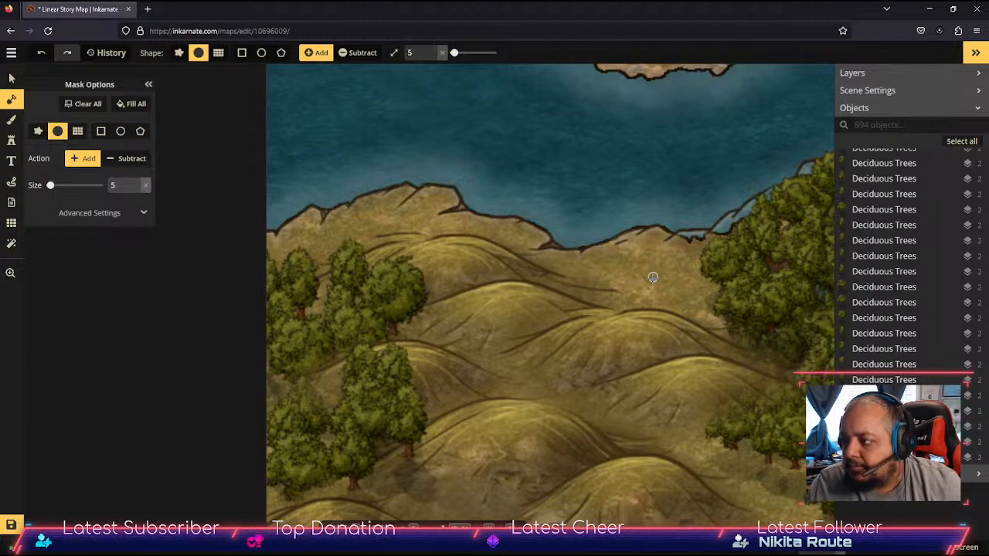
Step: Fill the river bank behind the elven forest and tower with land mask at size 5, up to the cliff outline
key("space")
left_click_drag(653, 278, 426, 322)
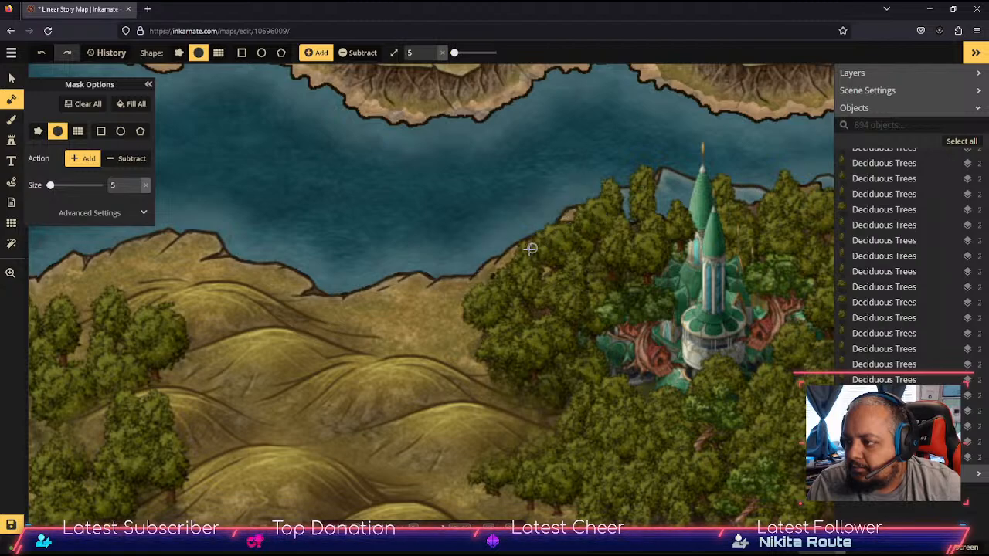
left_click_drag(563, 254, 458, 317)
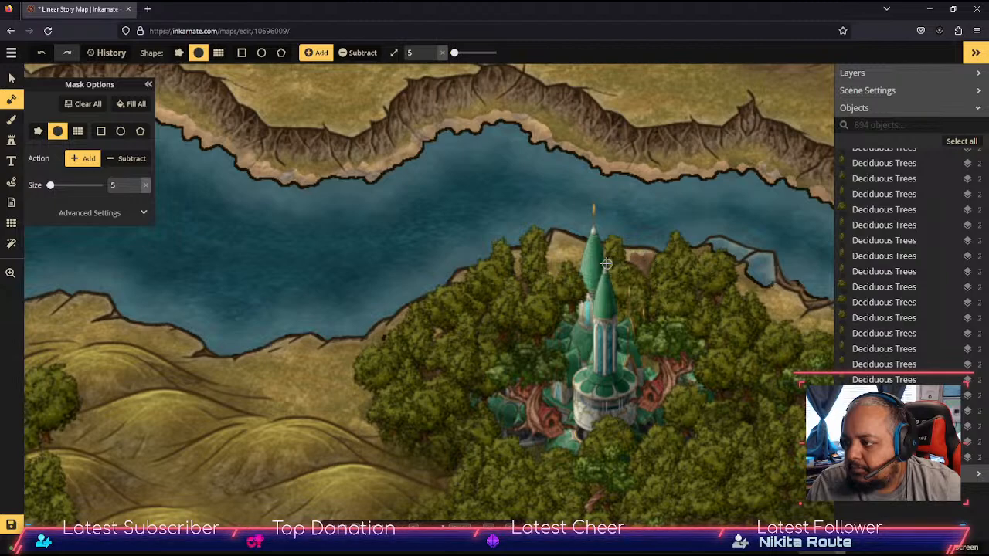
mouse_move(654, 276)
left_mouse_down()
mouse_move(625, 291)
mouse_move(492, 269)
left_mouse_up()
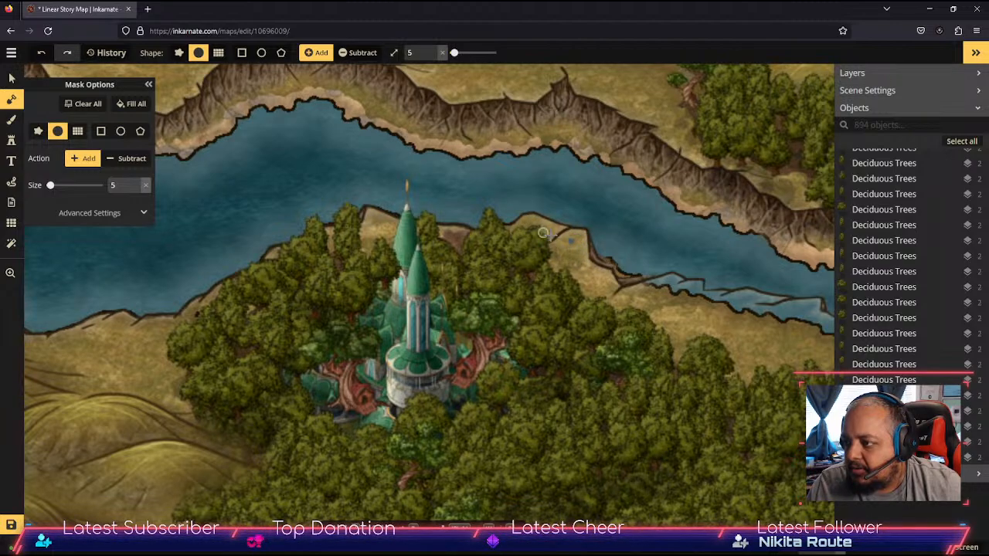
Step: Extend the size 5 land mask along the cliff outline from the elven forest to the bridge, saving the map partway
left_click_drag(624, 317, 475, 262)
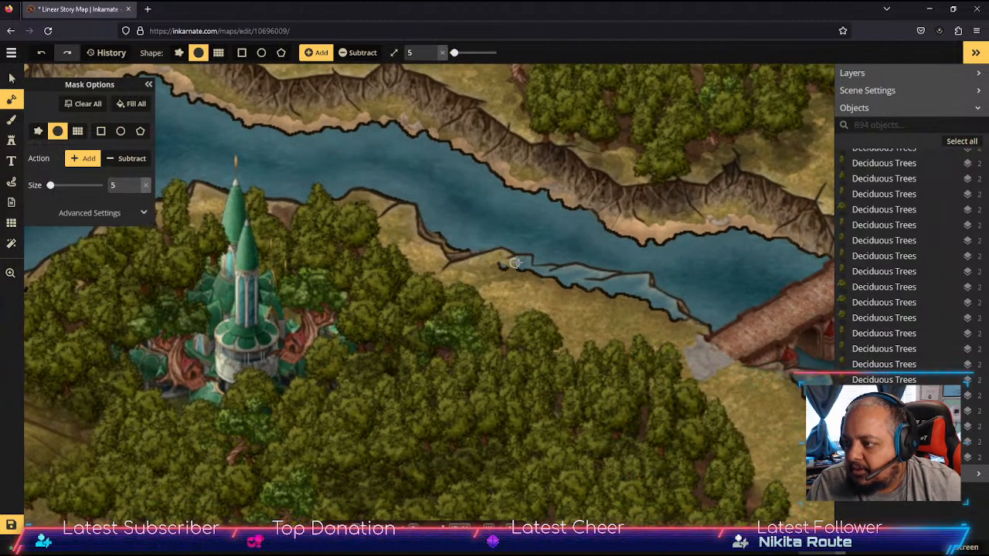
mouse_move(533, 277)
left_mouse_down()
mouse_move(501, 269)
mouse_move(580, 275)
mouse_move(491, 268)
mouse_move(564, 278)
left_mouse_up()
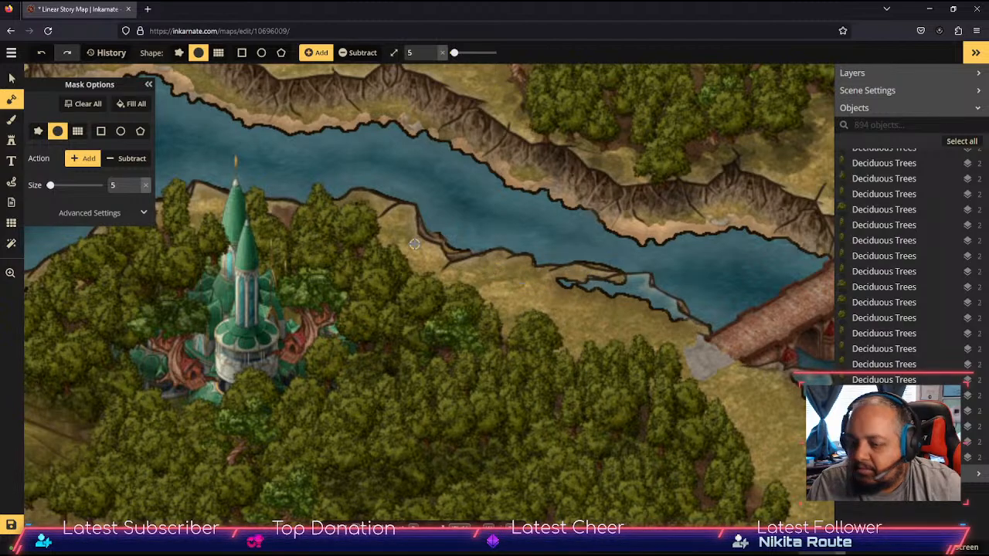
key("ctrl+z")
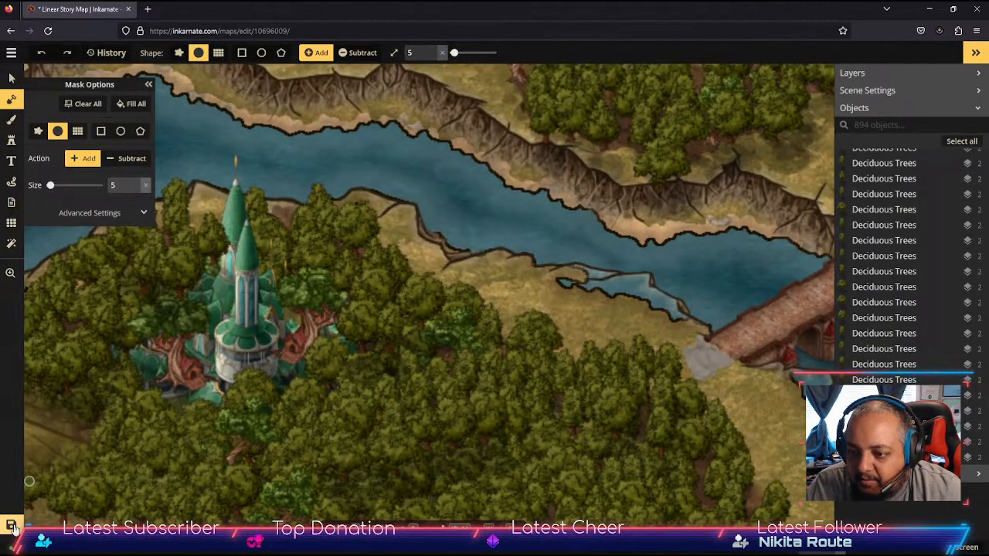
key("ctrl+s")
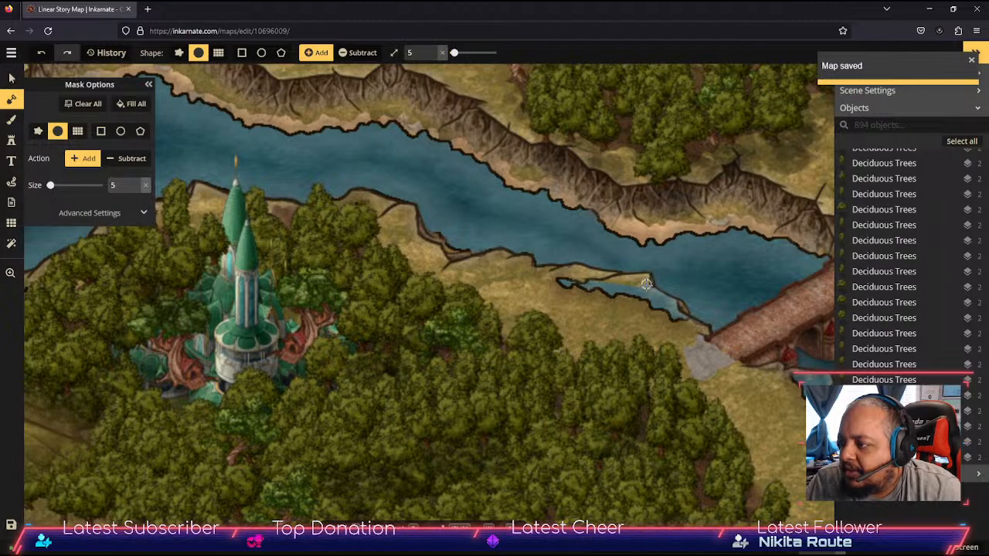
mouse_move(647, 284)
left_mouse_down()
mouse_move(657, 316)
mouse_move(643, 289)
mouse_move(558, 279)
mouse_move(601, 282)
mouse_move(642, 302)
mouse_move(588, 299)
left_mouse_up()
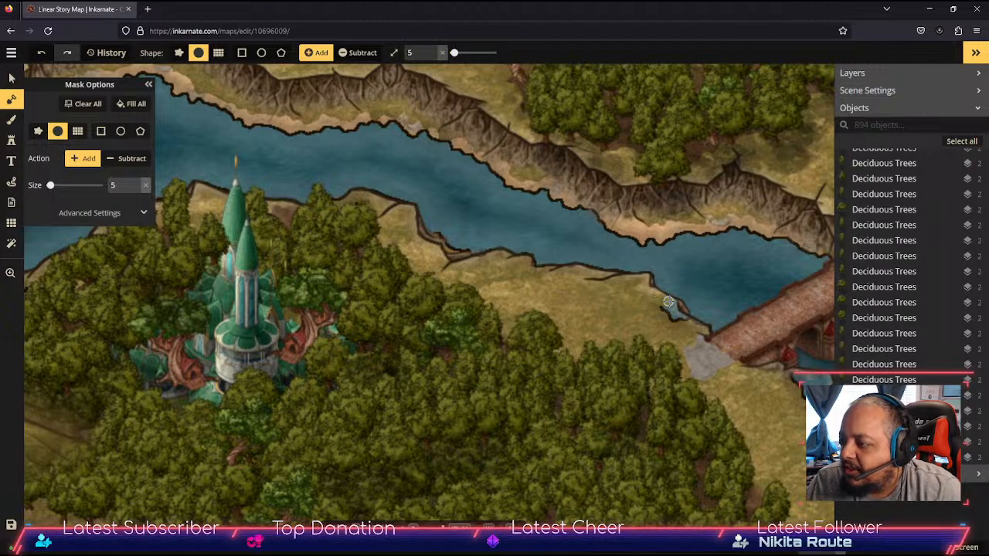
mouse_move(673, 304)
left_mouse_down()
mouse_move(684, 325)
mouse_move(640, 304)
left_mouse_up()
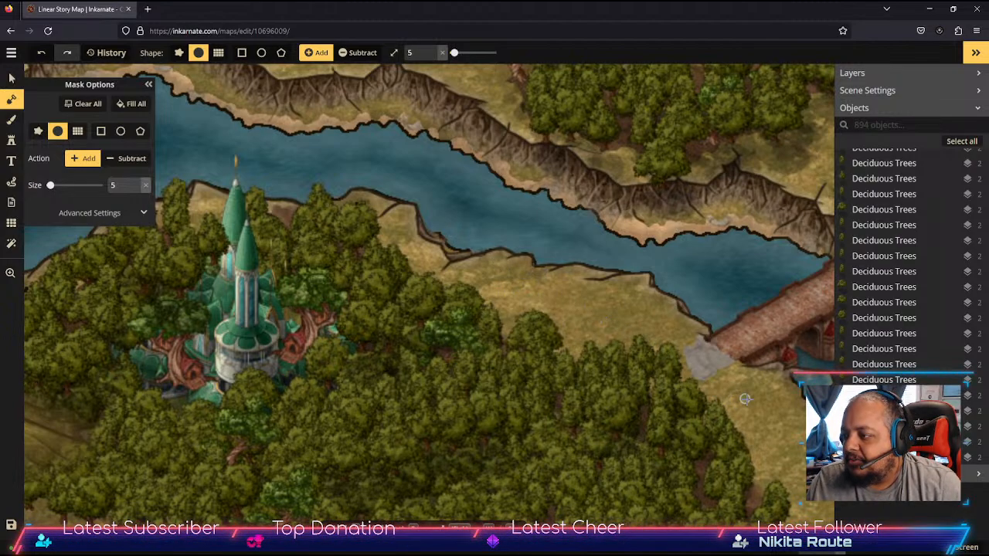
Step: Fill the gap behind the first cliff outline south of the bridge with land mask at size 5
left_click_drag(744, 402, 567, 310)
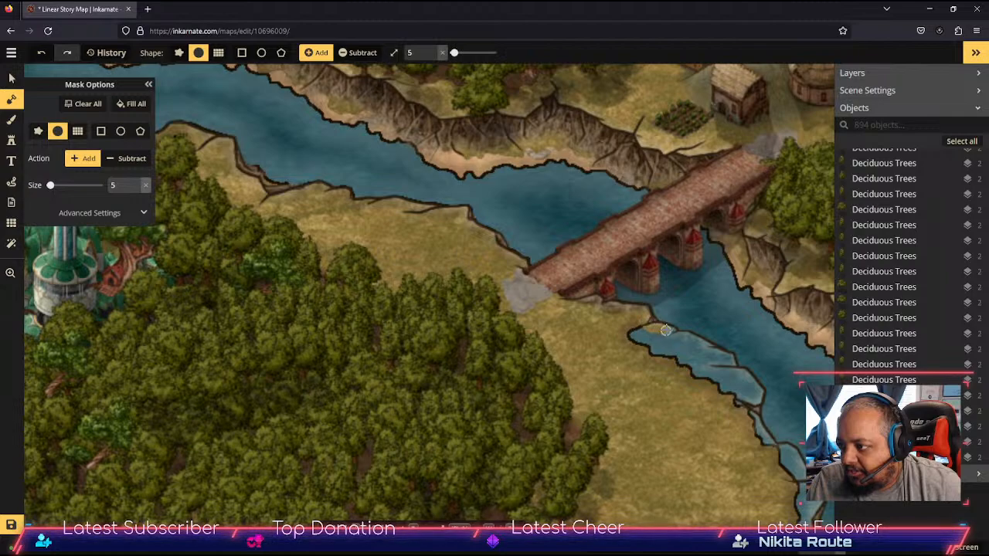
mouse_move(669, 345)
left_mouse_down()
mouse_move(657, 351)
mouse_move(622, 330)
mouse_move(632, 336)
left_mouse_up()
left_click_drag(657, 380, 523, 338)
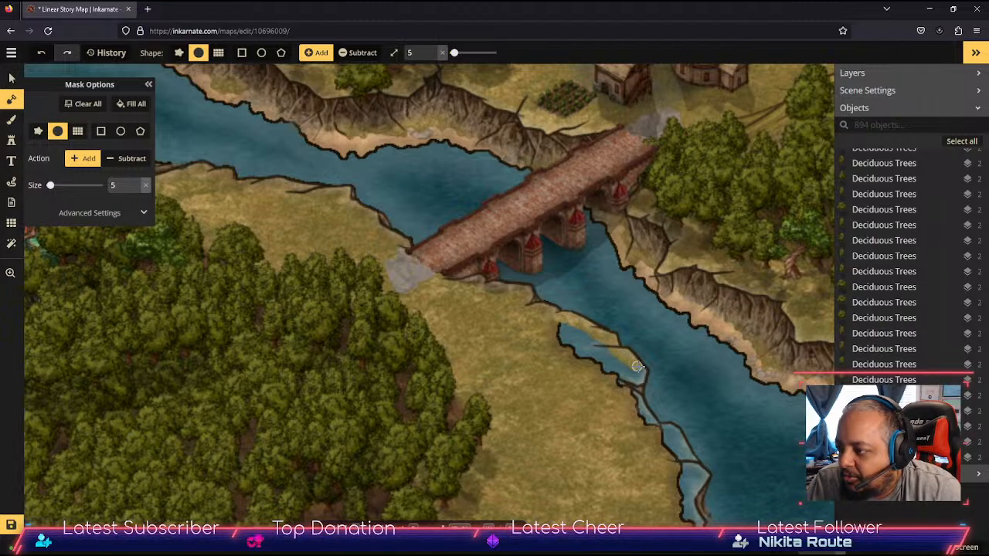
left_click_drag(625, 383, 600, 392)
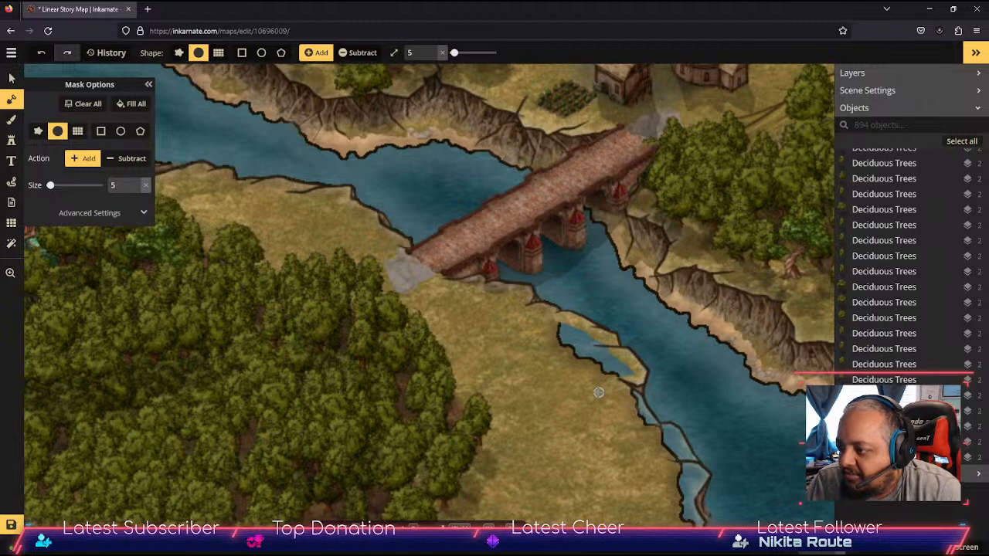
left_click_drag(562, 331, 628, 372)
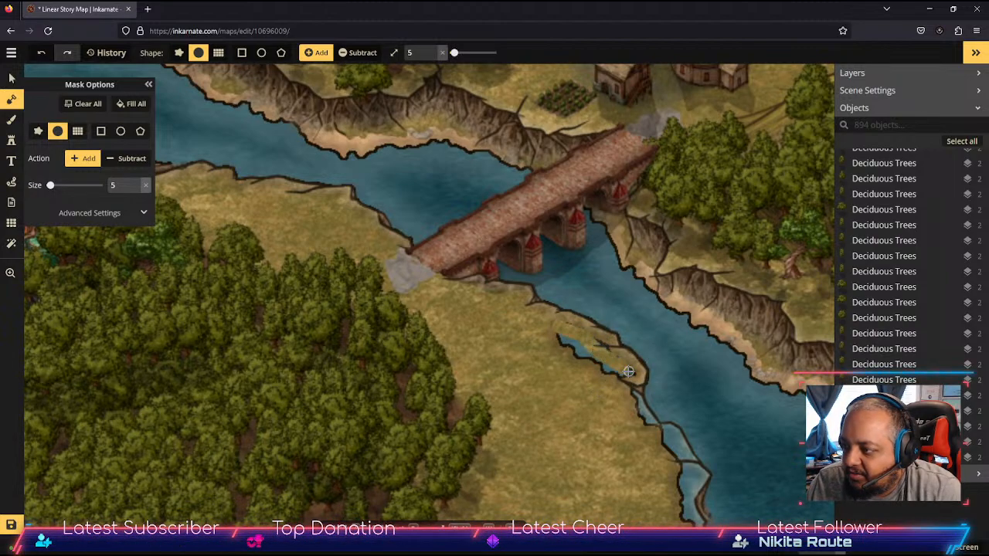
mouse_move(599, 340)
left_mouse_down()
mouse_move(621, 376)
mouse_move(569, 340)
mouse_move(590, 371)
left_mouse_up()
Step: Fill the gaps behind the cliff outline between the bridge and the yellow hill with size 5 land mask, trimming overspill at size 1
mouse_move(584, 423)
left_mouse_down()
mouse_move(525, 391)
mouse_move(461, 313)
left_mouse_up()
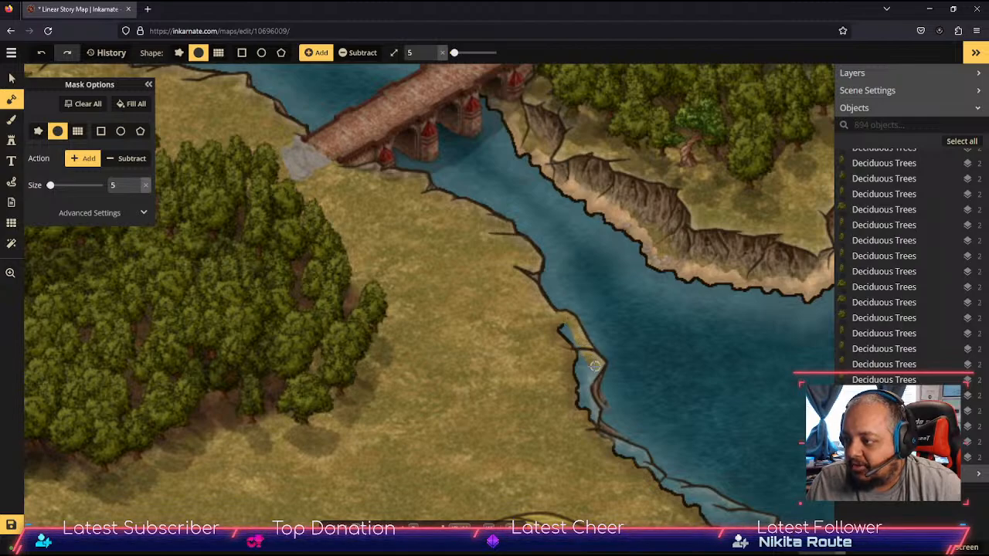
mouse_move(595, 366)
left_mouse_down()
mouse_move(564, 329)
mouse_move(570, 359)
mouse_move(563, 332)
mouse_move(589, 369)
left_mouse_up()
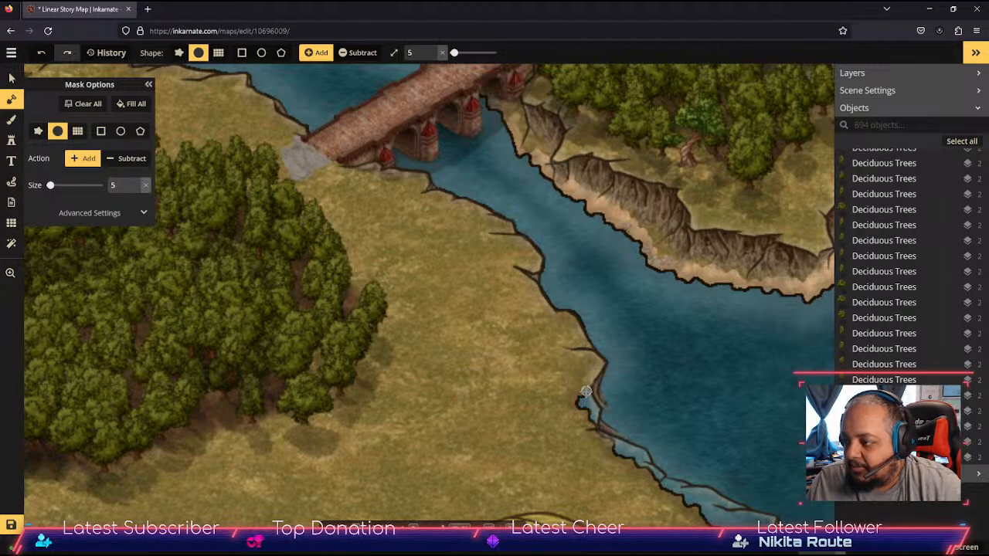
mouse_move(590, 417)
left_mouse_down()
mouse_move(572, 397)
mouse_move(582, 415)
mouse_move(592, 397)
mouse_move(592, 433)
mouse_move(592, 387)
mouse_move(592, 437)
mouse_move(617, 456)
mouse_move(522, 430)
mouse_move(498, 381)
mouse_move(591, 435)
left_mouse_up()
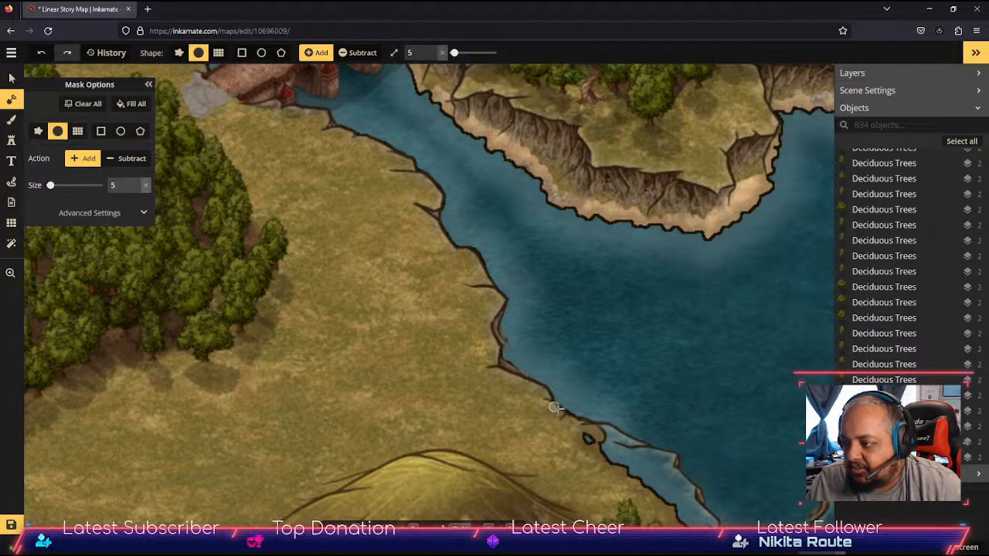
left_click_drag(554, 408, 590, 425)
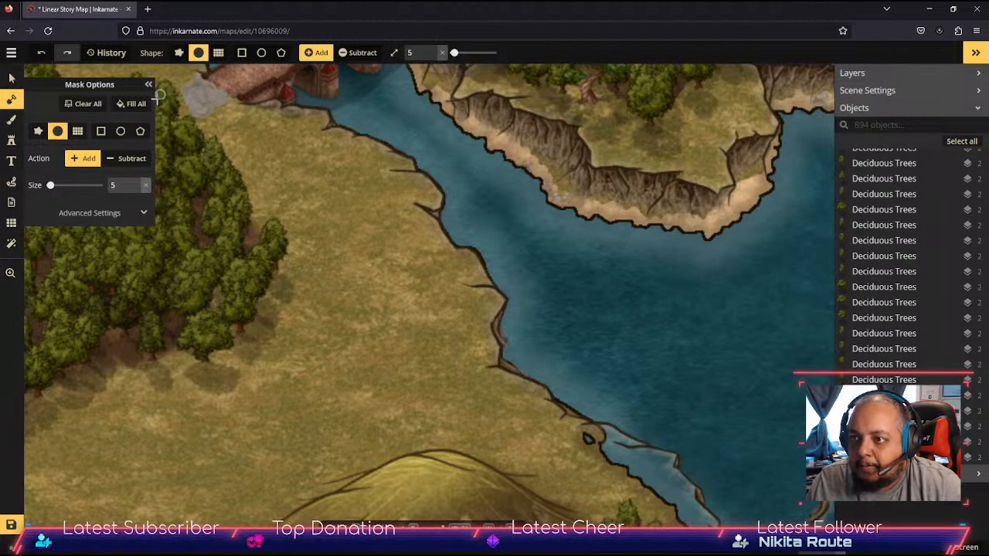
left_click(132, 159)
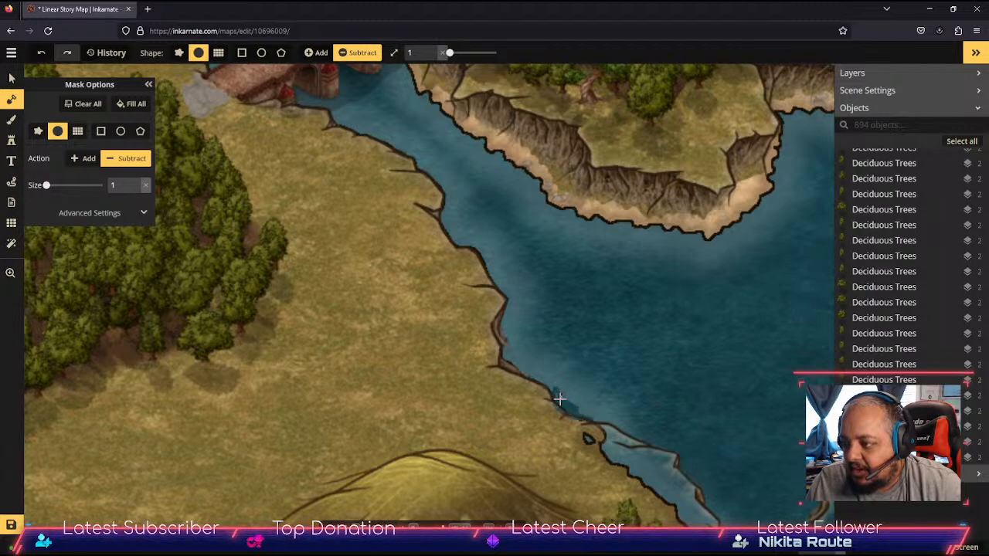
left_click_drag(560, 398, 587, 397)
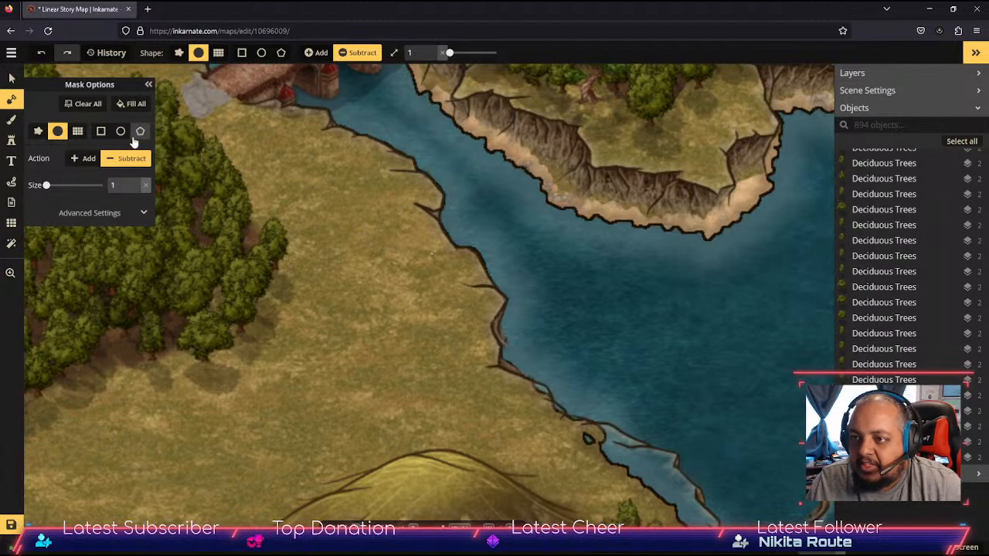
Step: Add land mask at size 5 behind the cliff outline on the shore beside the yellow hill
left_click(83, 159)
left_click_drag(386, 363, 266, 207)
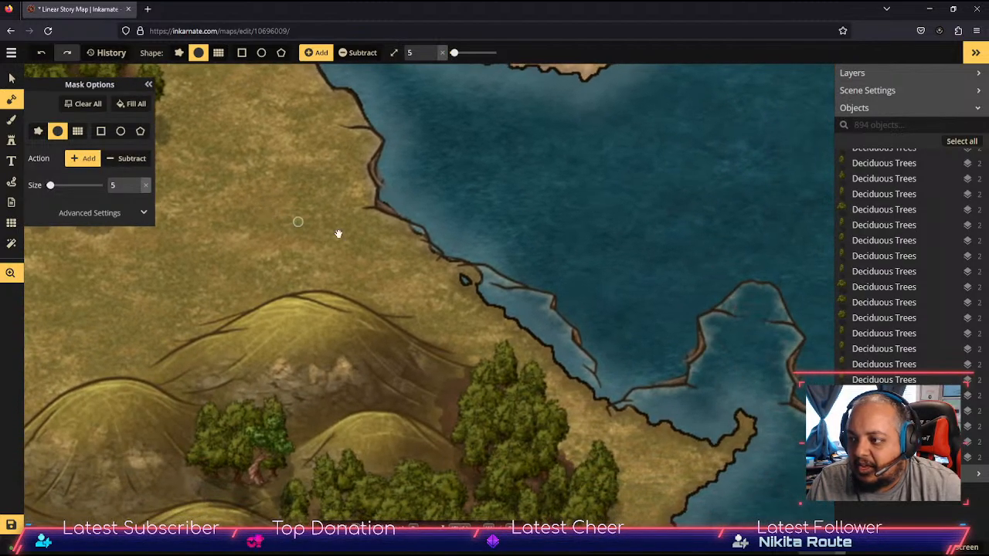
mouse_move(455, 277)
left_mouse_down()
mouse_move(479, 290)
mouse_move(465, 279)
left_mouse_up()
scroll(409, 251, "up", 2)
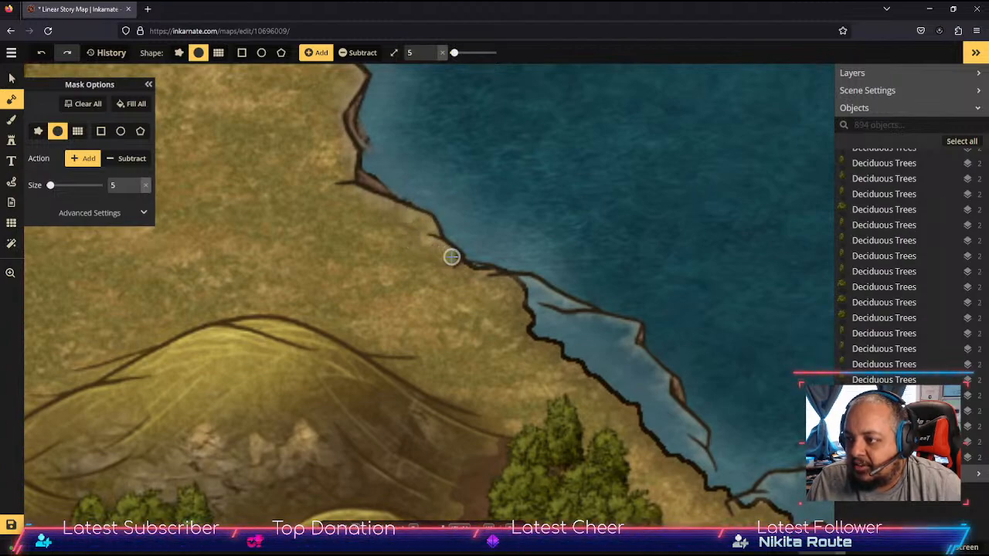
mouse_move(476, 272)
left_mouse_down()
mouse_move(501, 295)
mouse_move(503, 284)
mouse_move(528, 285)
mouse_move(583, 312)
mouse_move(637, 416)
left_mouse_up()
mouse_move(520, 301)
left_mouse_down()
mouse_move(608, 390)
mouse_move(548, 306)
mouse_move(589, 377)
mouse_move(569, 329)
mouse_move(580, 372)
mouse_move(517, 323)
mouse_move(564, 362)
mouse_move(481, 331)
left_mouse_up()
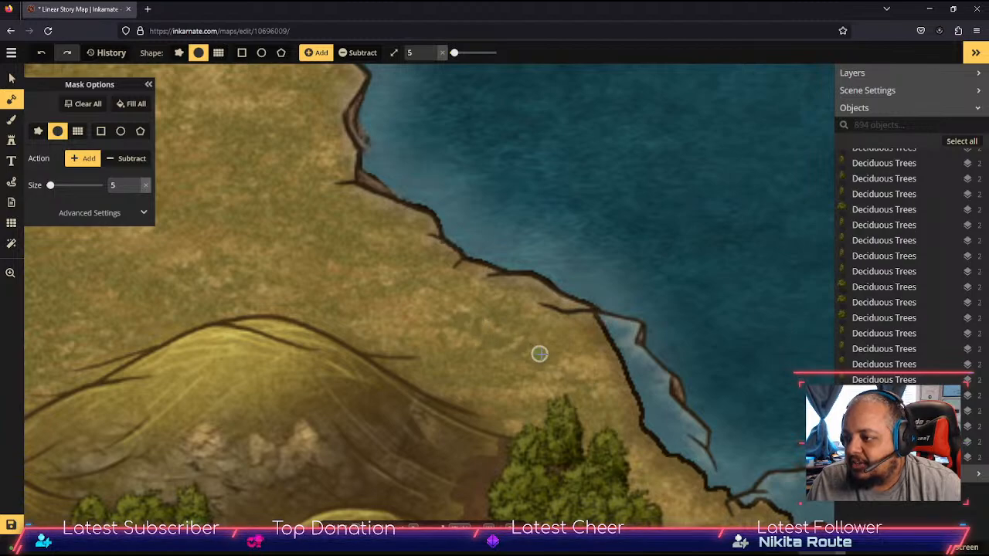
Step: Extend the size 5 land mask along the shore past the trees and up the western side of the headland outline
mouse_move(549, 357)
left_mouse_down()
mouse_move(377, 227)
mouse_move(464, 201)
mouse_move(467, 304)
mouse_move(454, 271)
mouse_move(440, 205)
mouse_move(450, 244)
mouse_move(444, 204)
mouse_move(455, 246)
mouse_move(466, 227)
mouse_move(501, 268)
mouse_move(507, 363)
mouse_move(488, 263)
mouse_move(483, 347)
mouse_move(477, 259)
mouse_move(493, 340)
mouse_move(502, 313)
mouse_move(490, 291)
mouse_move(502, 322)
mouse_move(448, 285)
mouse_move(433, 258)
mouse_move(441, 238)
mouse_move(466, 337)
mouse_move(441, 272)
mouse_move(450, 316)
mouse_move(450, 260)
mouse_move(459, 299)
mouse_move(492, 329)
mouse_move(528, 302)
mouse_move(615, 294)
mouse_move(567, 296)
mouse_move(615, 281)
mouse_move(636, 247)
left_mouse_up()
key("space")
mouse_move(544, 342)
left_mouse_down()
mouse_move(551, 318)
mouse_move(678, 282)
mouse_move(614, 313)
mouse_move(524, 323)
mouse_move(533, 316)
mouse_move(545, 320)
mouse_move(544, 340)
mouse_move(674, 275)
mouse_move(557, 351)
mouse_move(583, 355)
left_mouse_up()
mouse_move(656, 353)
left_mouse_down()
mouse_move(693, 353)
mouse_move(656, 371)
mouse_move(651, 330)
mouse_move(541, 400)
left_mouse_up()
key("space")
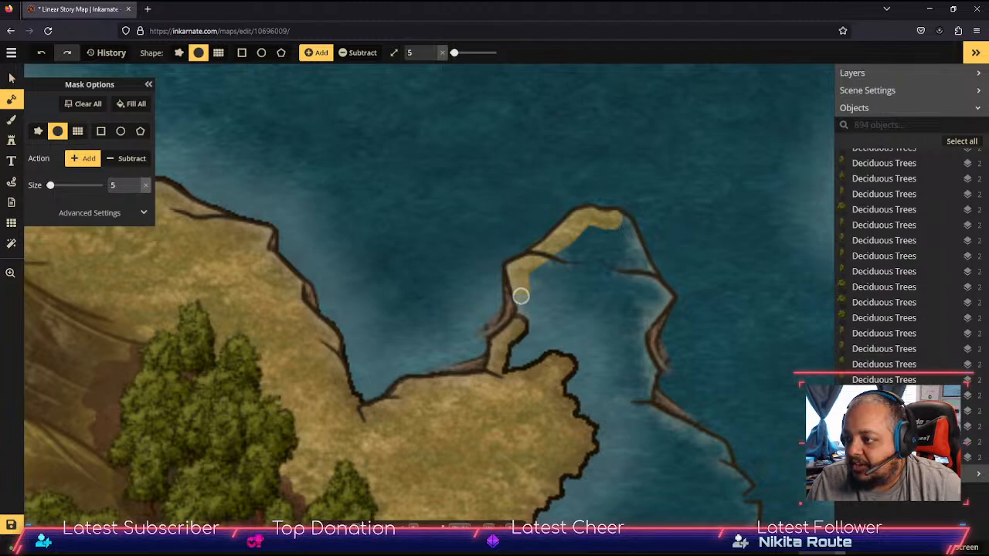
Step: Line the headland's eastern side with size 5 land mask and fill its interior
left_click_drag(523, 310, 523, 333)
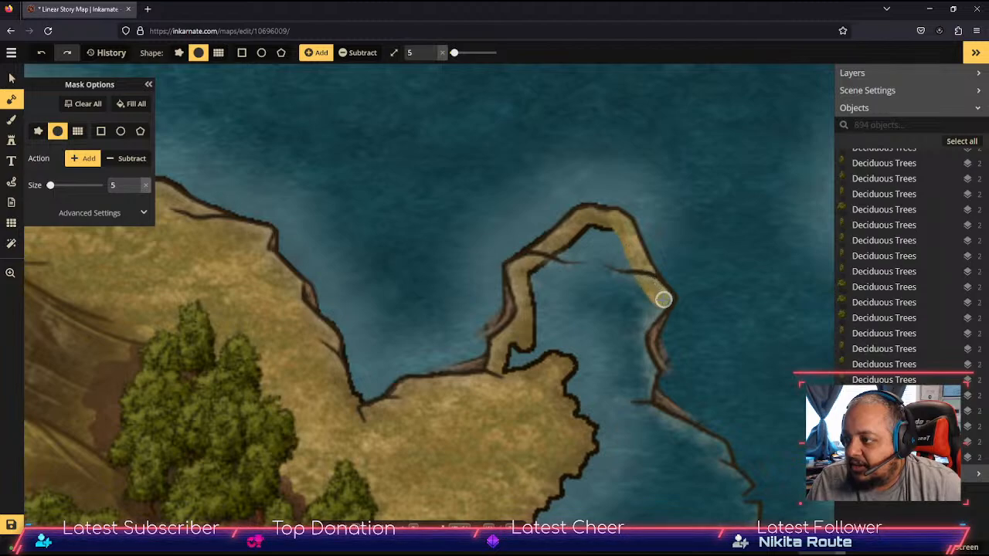
left_click_drag(647, 317, 647, 348)
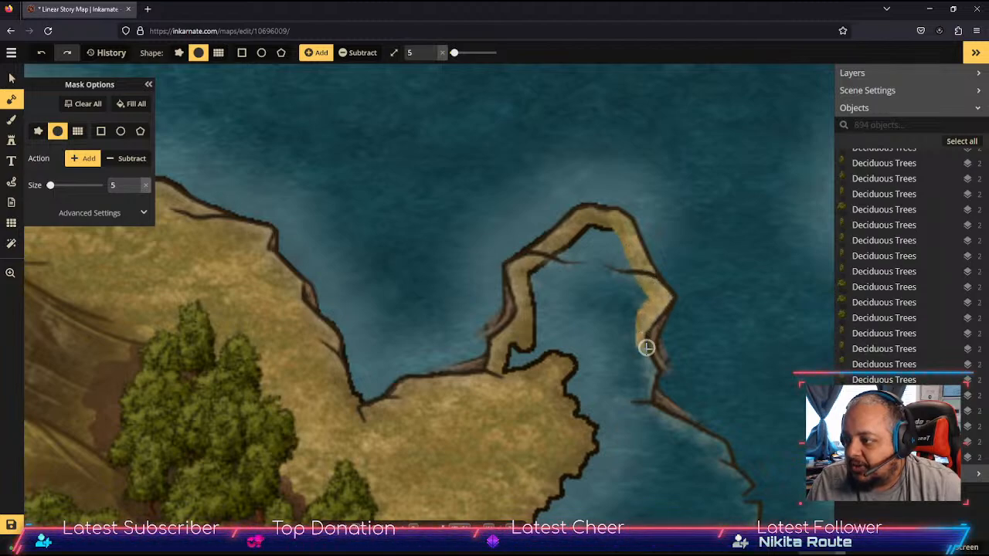
mouse_move(647, 384)
left_mouse_down()
mouse_move(633, 402)
mouse_move(576, 419)
mouse_move(583, 388)
left_mouse_up()
mouse_move(611, 221)
left_mouse_down()
mouse_move(566, 369)
mouse_move(595, 219)
mouse_move(555, 349)
mouse_move(558, 300)
mouse_move(584, 227)
mouse_move(568, 254)
mouse_move(543, 364)
mouse_move(557, 256)
mouse_move(532, 372)
mouse_move(550, 264)
mouse_move(534, 273)
mouse_move(513, 373)
mouse_move(600, 287)
mouse_move(569, 405)
mouse_move(605, 373)
mouse_move(597, 391)
mouse_move(633, 379)
mouse_move(627, 337)
left_mouse_up()
mouse_move(573, 407)
left_mouse_down()
mouse_move(600, 399)
mouse_move(637, 353)
mouse_move(635, 265)
mouse_move(624, 270)
mouse_move(618, 346)
mouse_move(588, 377)
mouse_move(621, 275)
mouse_move(602, 352)
mouse_move(620, 270)
left_mouse_up()
Step: Rotate the bay's southern cliff stamp to 341 and move it to join the shore and the eastern cliff line
left_click_drag(583, 361, 538, 100)
mouse_move(464, 204)
left_mouse_down()
mouse_move(441, 116)
mouse_move(387, 188)
mouse_move(381, 56)
mouse_move(360, 55)
mouse_move(366, 73)
left_mouse_up()
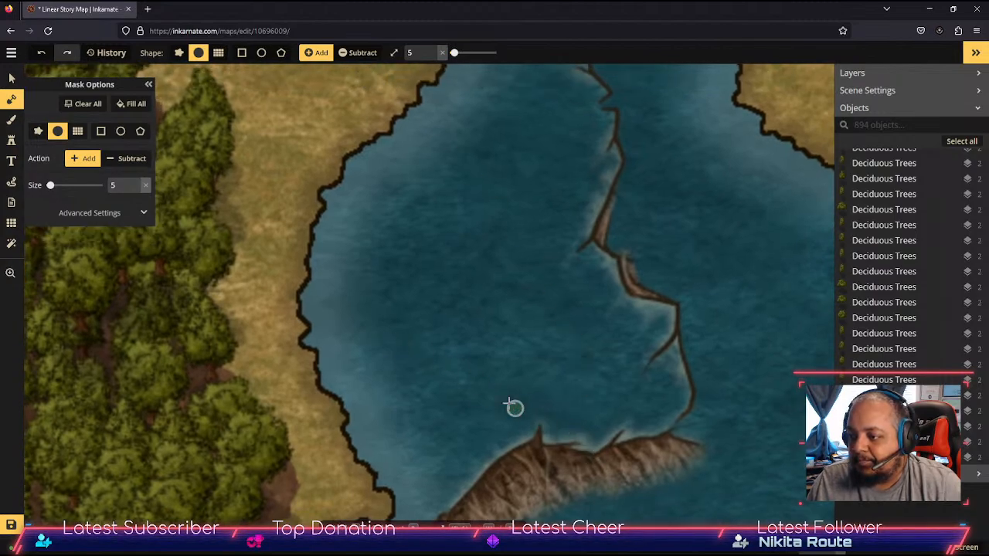
left_click(12, 80)
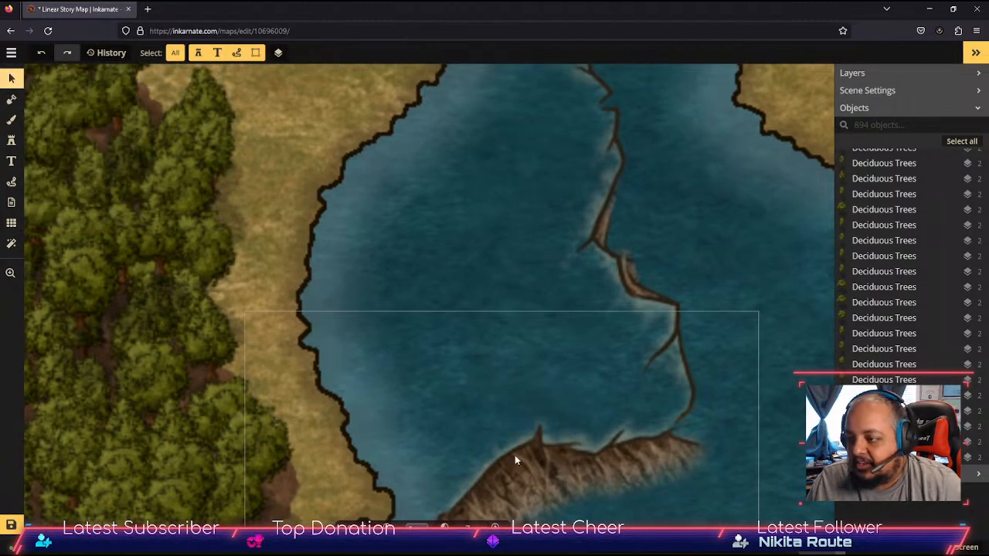
left_click_drag(514, 455, 544, 475)
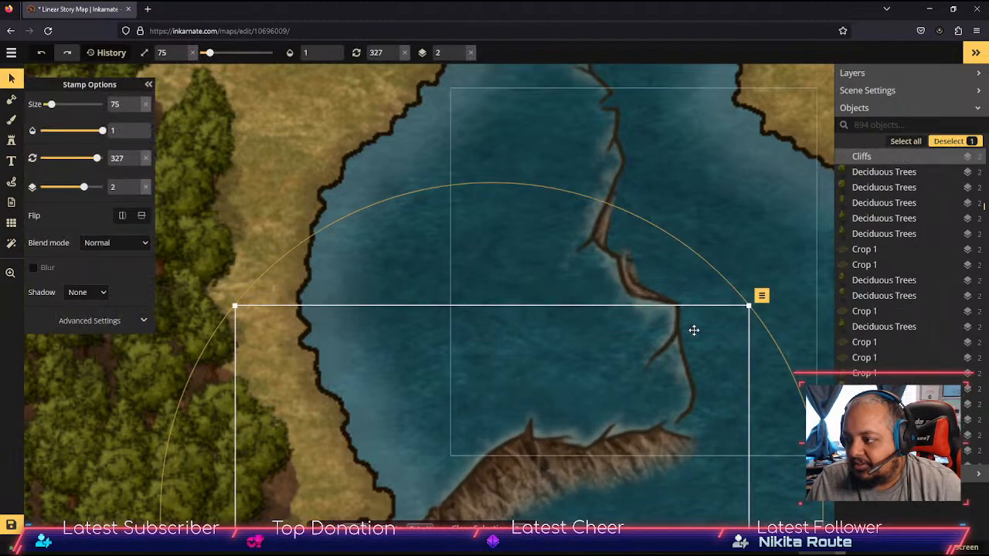
left_click_drag(715, 268, 755, 318)
mouse_move(577, 461)
left_mouse_down()
mouse_move(559, 440)
mouse_move(563, 430)
mouse_move(575, 459)
left_mouse_up()
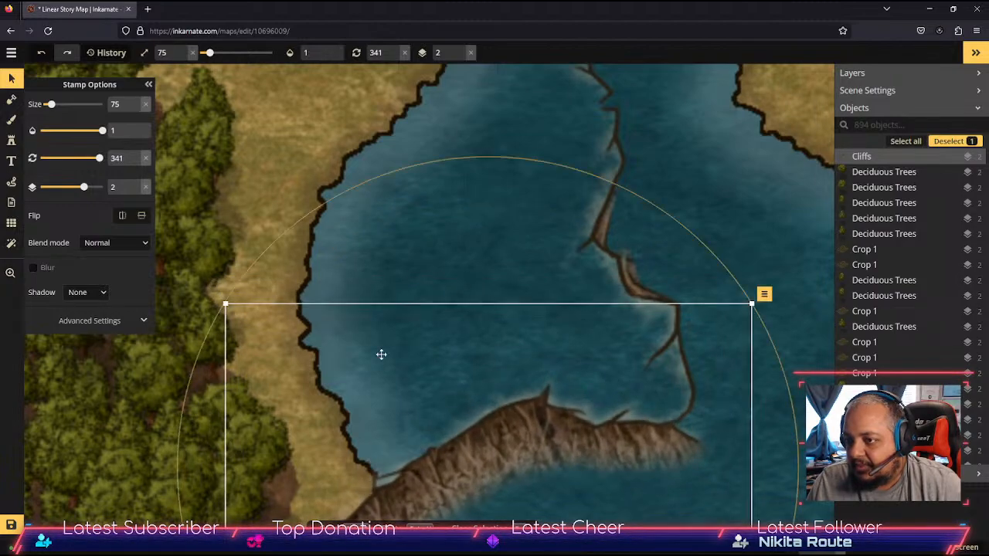
Step: Place cliff stamp 15 at size 75 and rotation 341, flip it horizontally, and move it east of the bay's cliff line
left_click(11, 140)
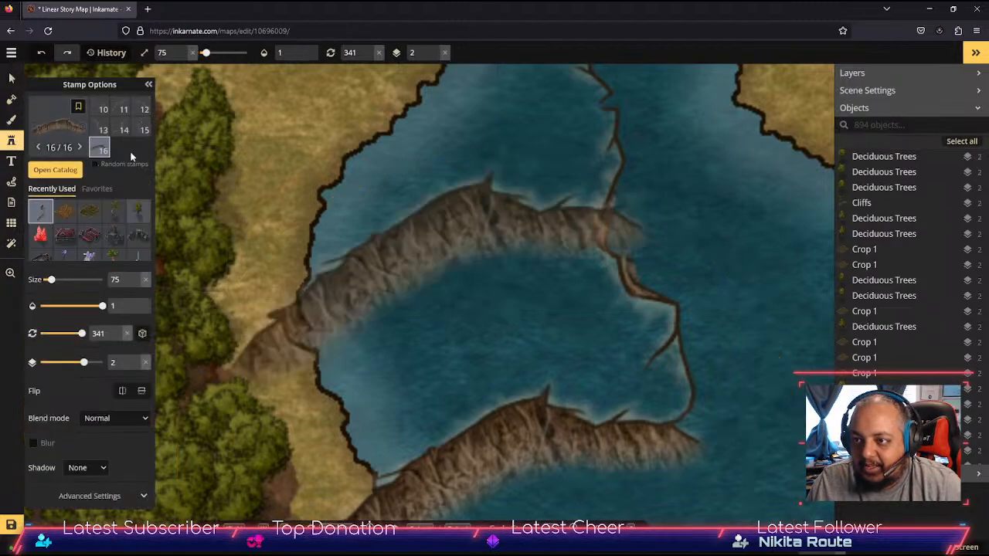
left_click(102, 128)
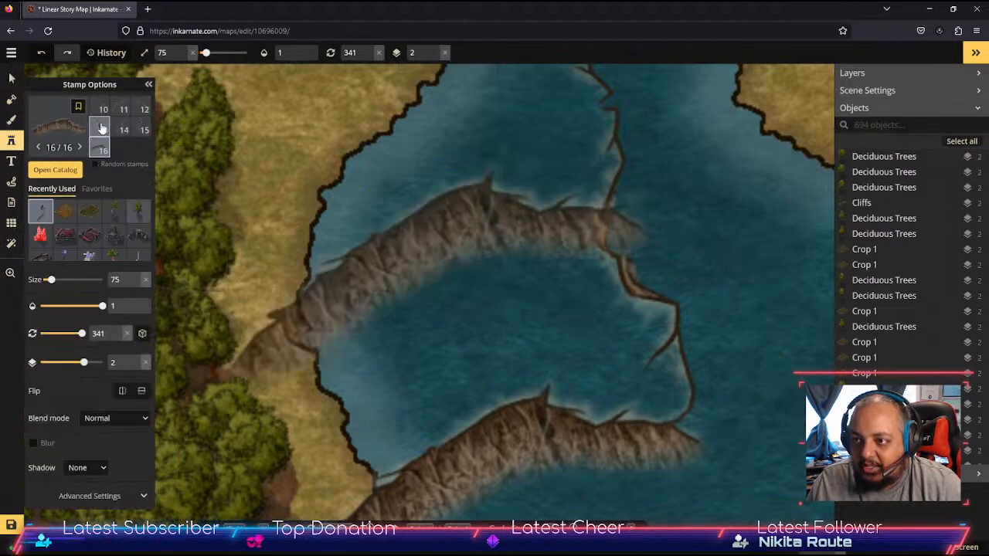
left_click(141, 129)
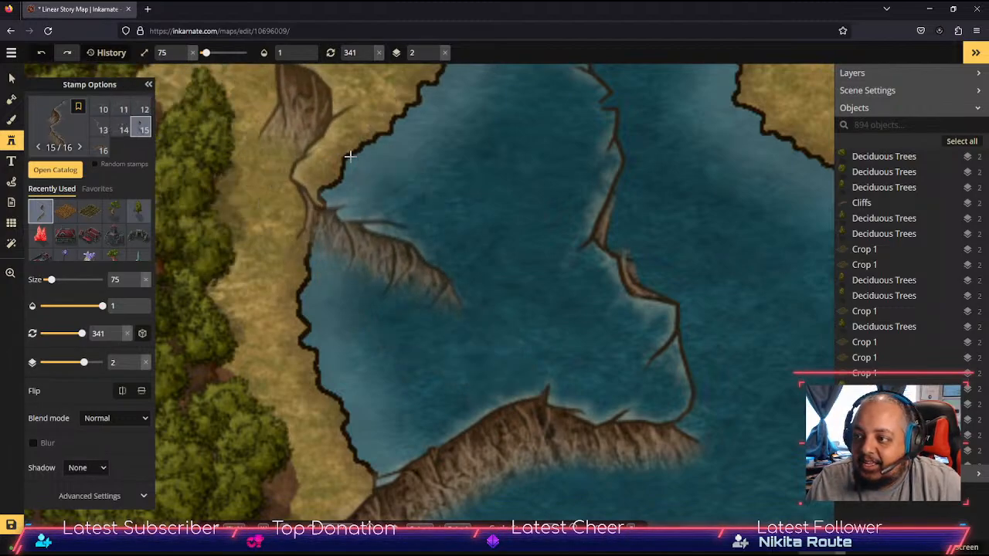
left_click(491, 238)
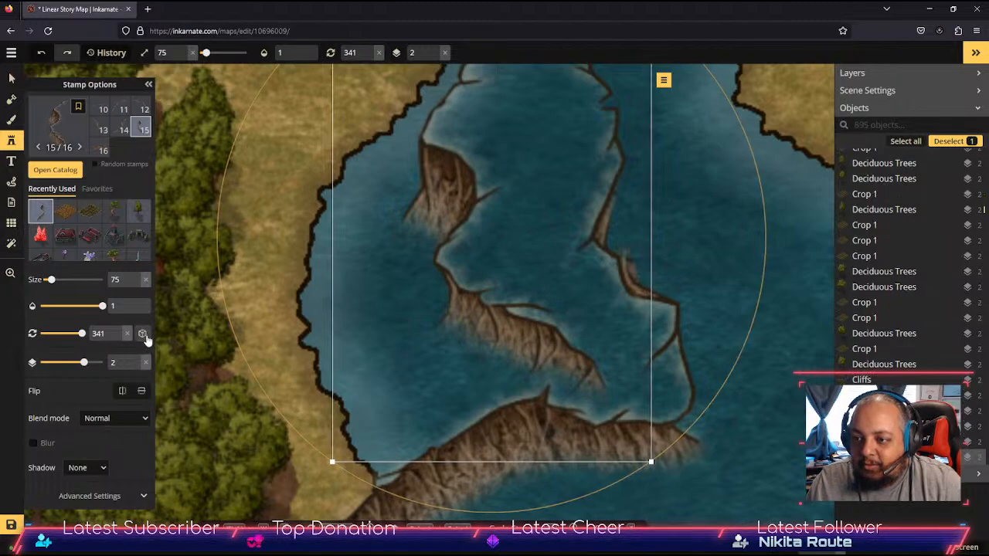
left_click(122, 391)
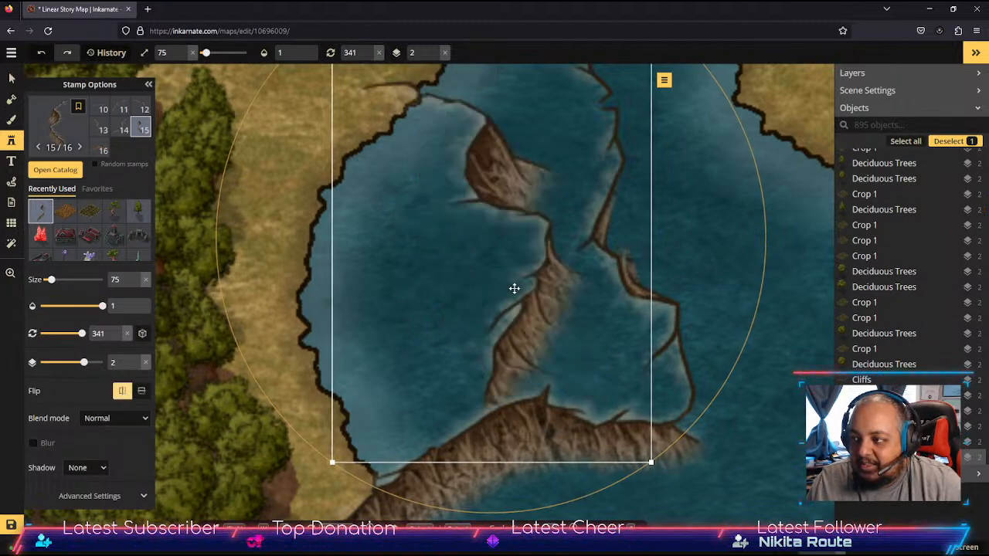
left_click_drag(514, 286, 622, 271)
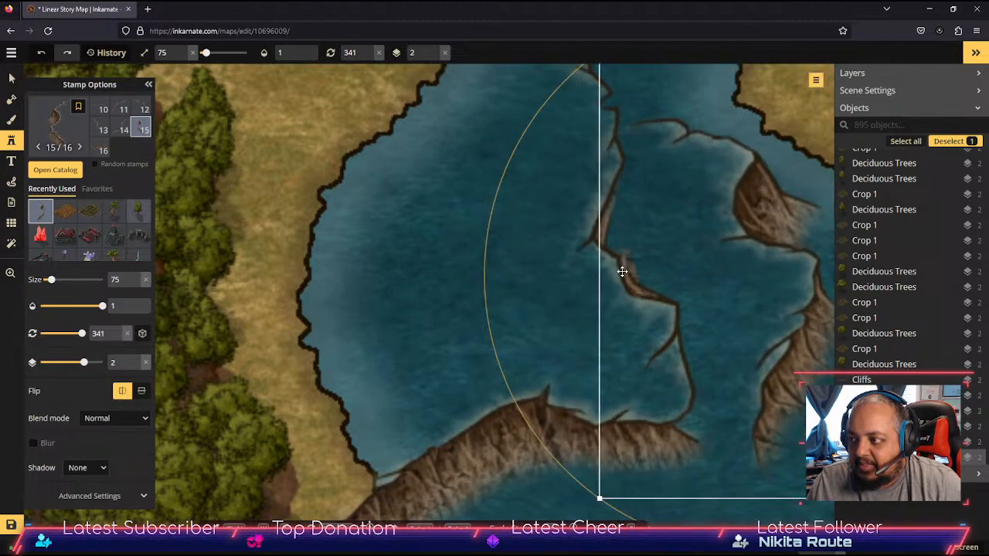
left_click(539, 251)
key("Delete")
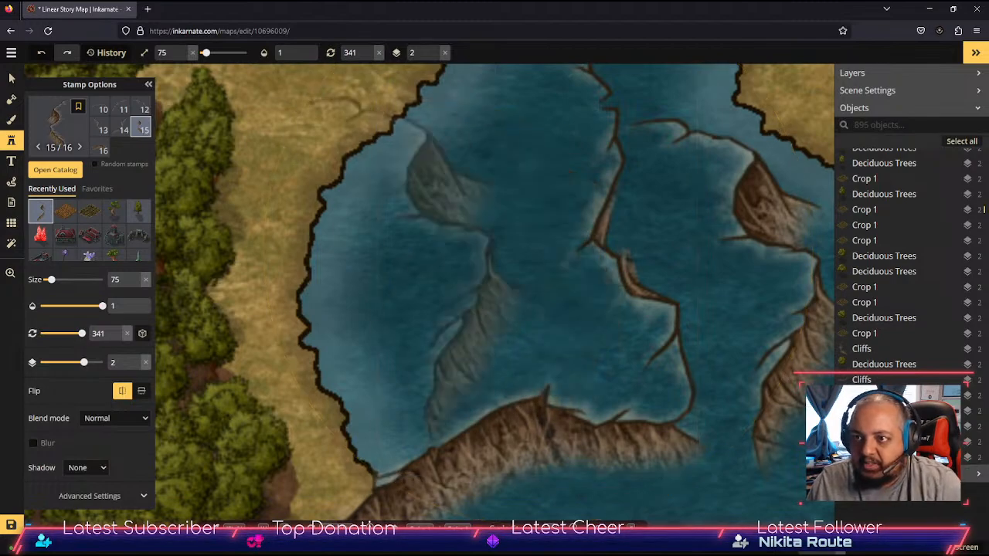
Step: Delete the old cliff stamp rotated to 300 along the bay's eastern side
left_click(10, 78)
left_click(610, 315)
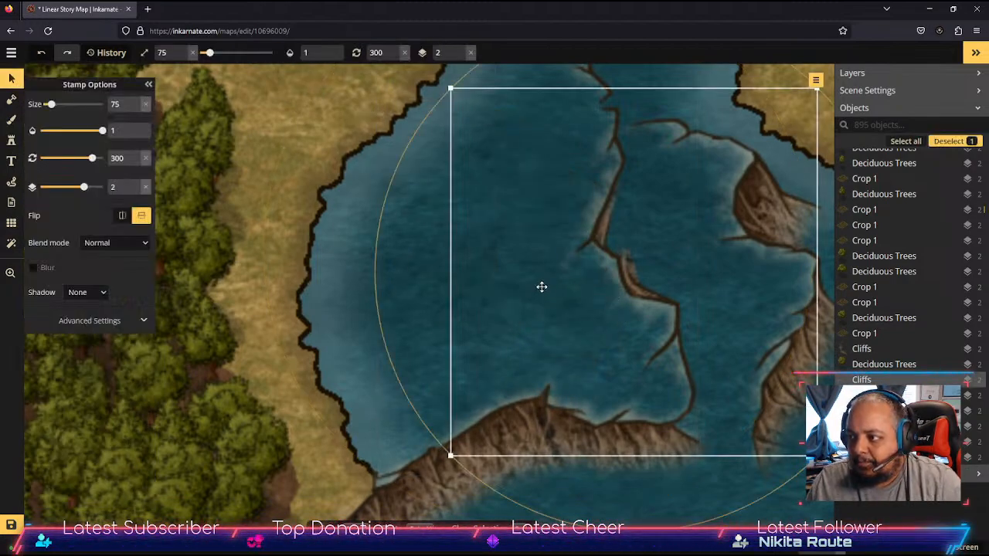
scroll(541, 289, "up", 2)
scroll(541, 289, "down", 4)
left_click_drag(707, 289, 593, 238)
key("Delete")
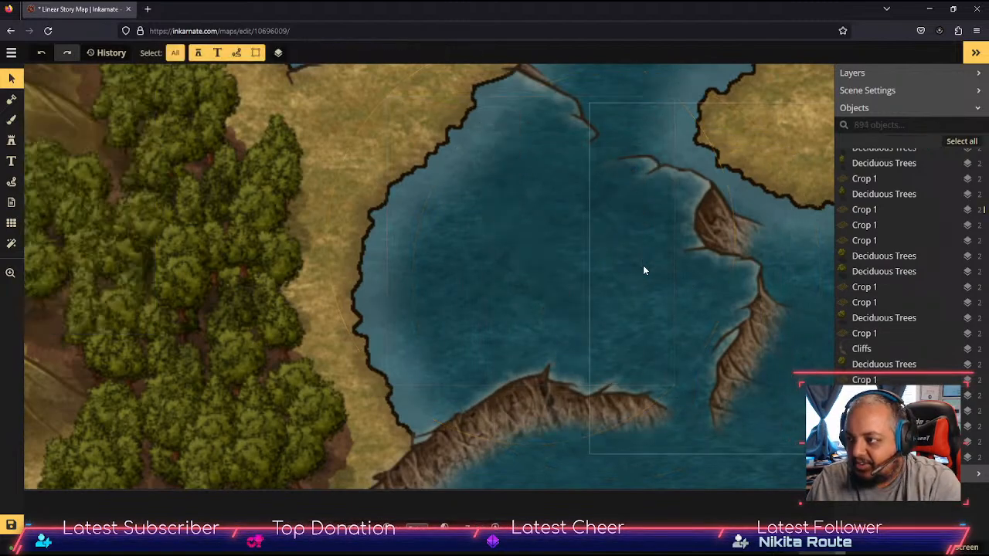
Step: Rotate the flipped cliff stamp to 357 and position it and the southern cliff stamp to close the bay's outline
left_click_drag(524, 415, 506, 424)
left_click_drag(729, 250, 692, 246)
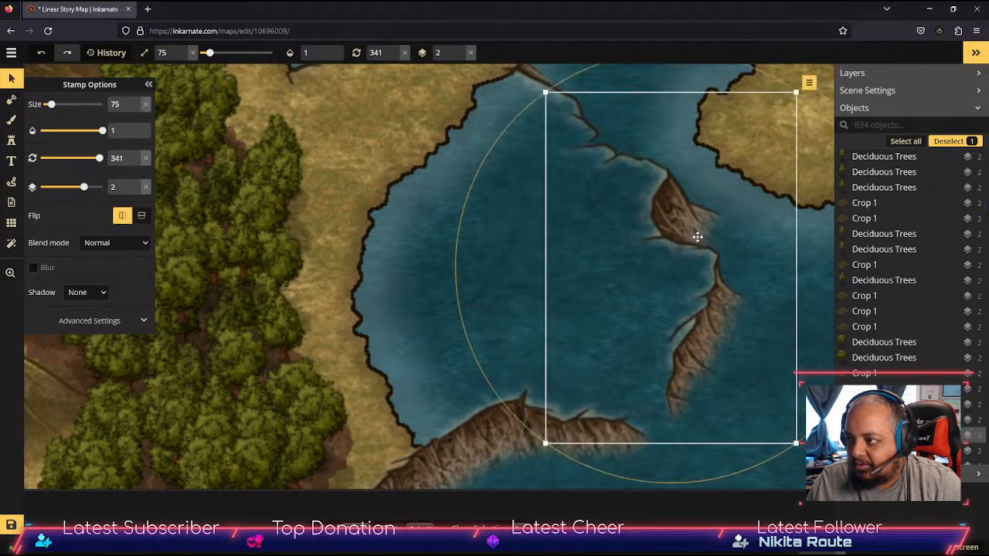
left_click_drag(768, 77, 768, 95)
left_click_drag(673, 181, 654, 200)
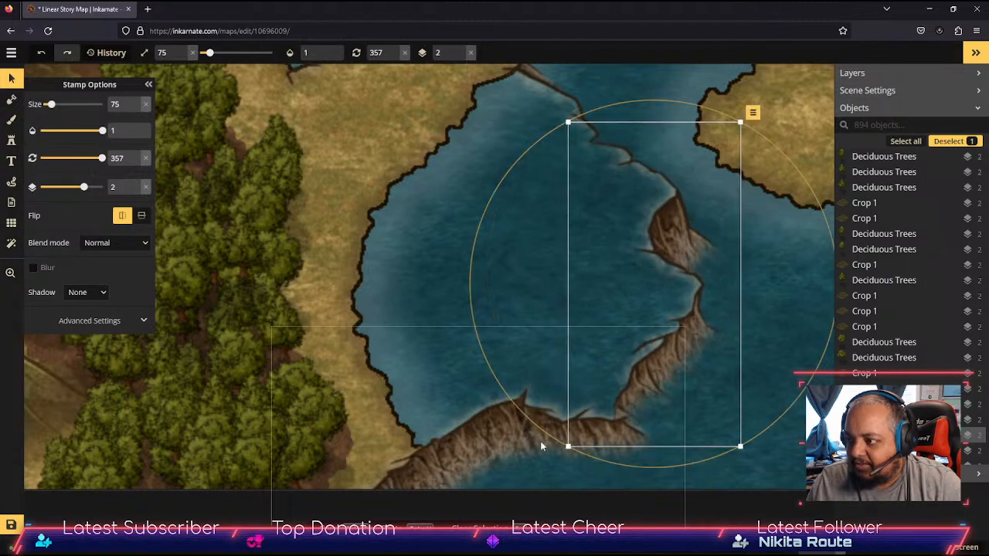
left_click_drag(524, 437, 523, 421)
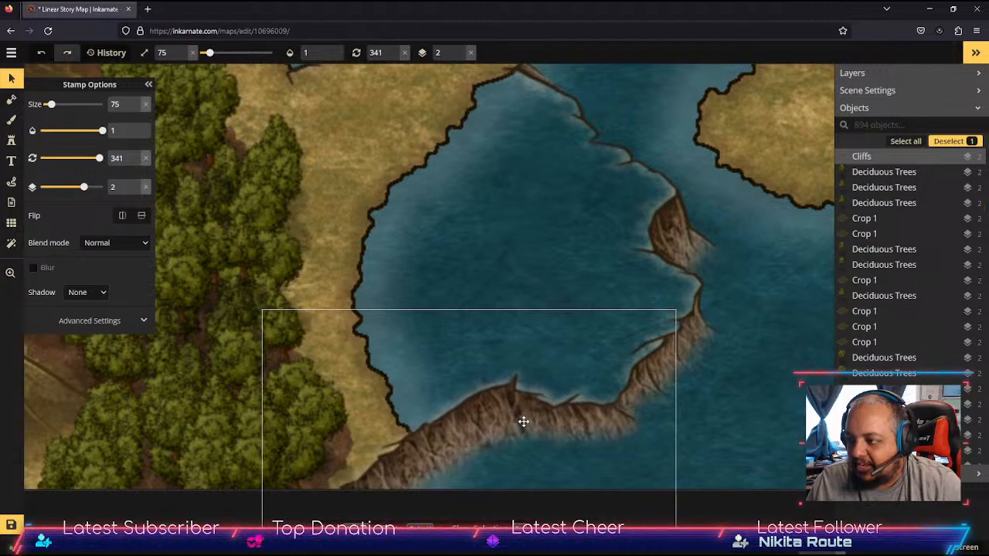
Step: Nudge the cliff stamp below the headland's eastern side to align with the shoreline
left_click_drag(757, 287, 789, 421)
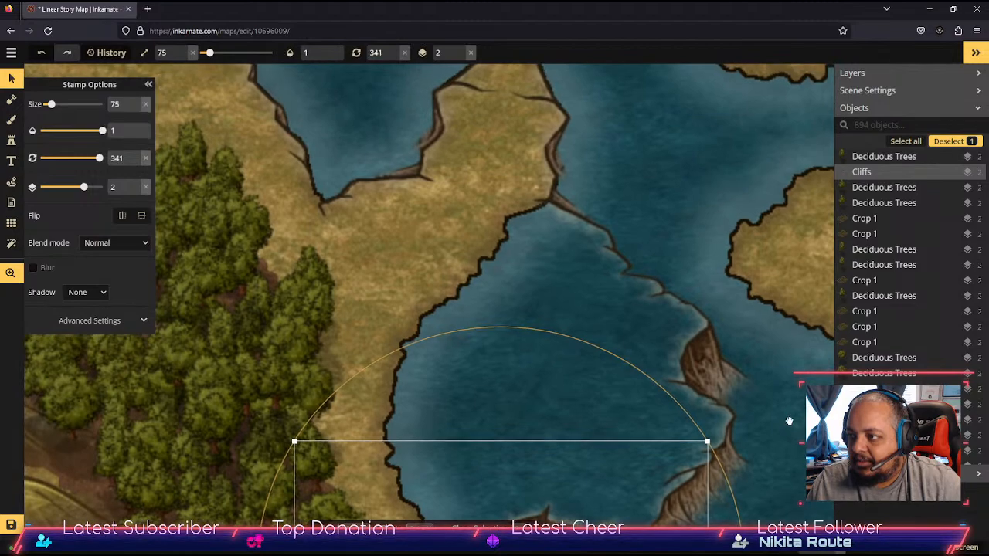
left_click(596, 224)
mouse_move(596, 223)
left_mouse_down()
mouse_move(600, 214)
mouse_move(594, 224)
left_mouse_up()
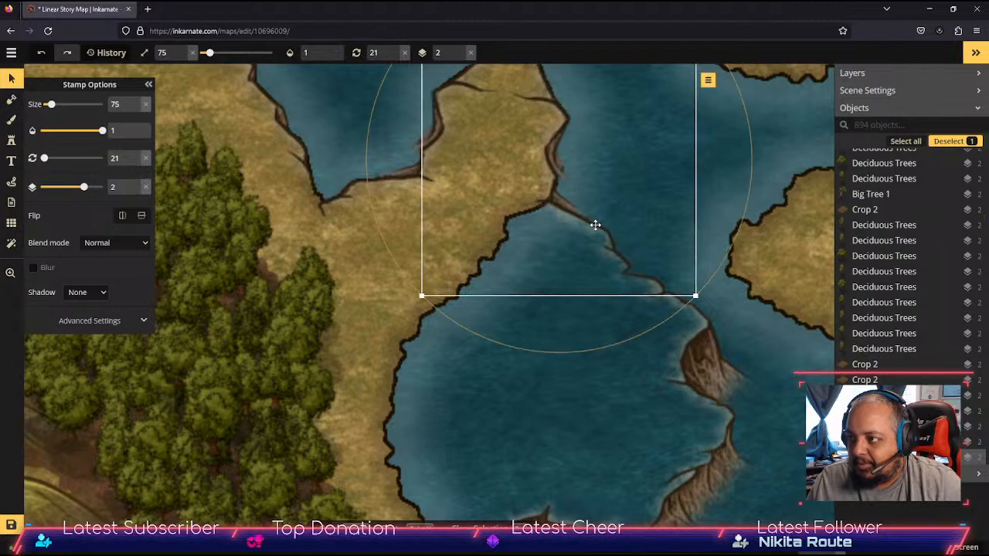
key("space")
left_click_drag(599, 148, 576, 179)
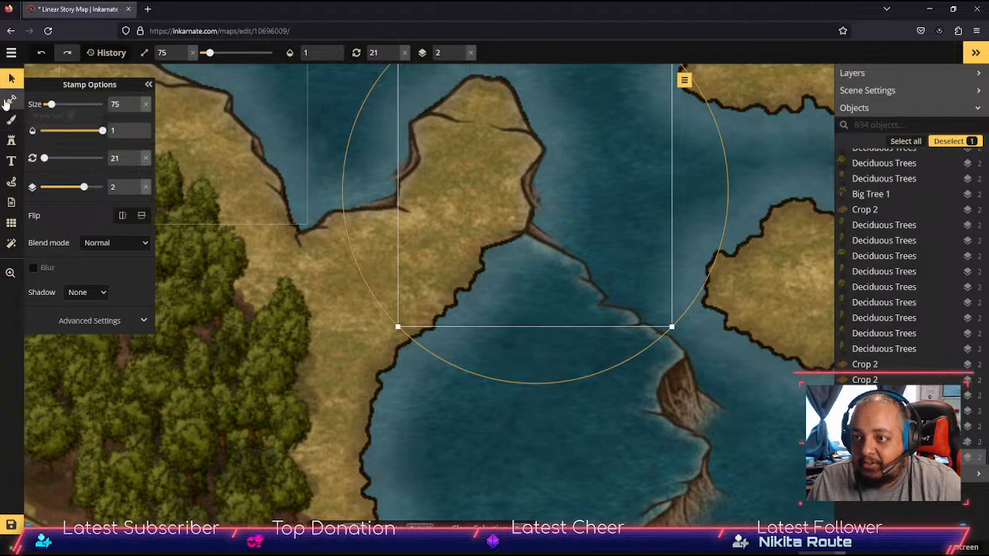
left_click(11, 99)
left_click(125, 158)
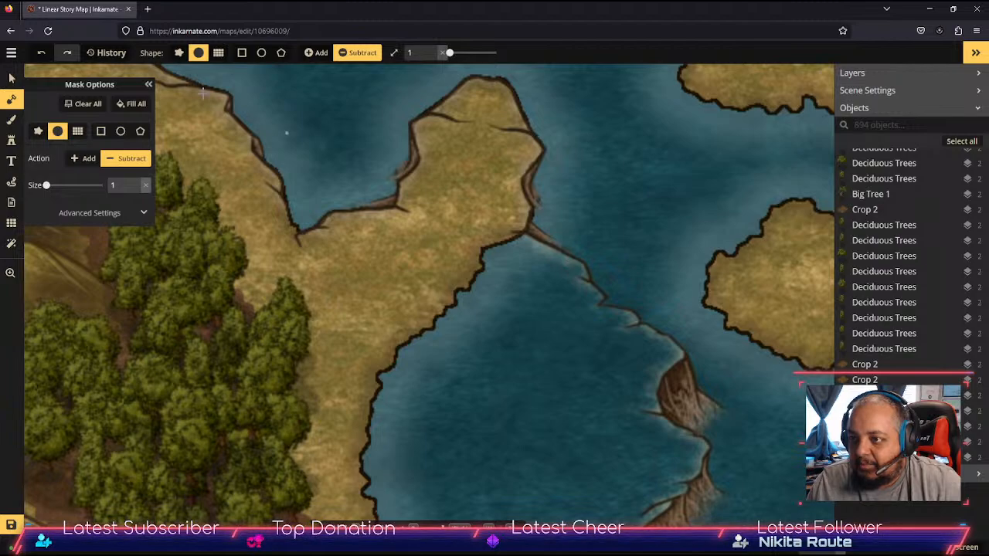
key("v")
Step: Nudge the flipped eastern cliff stamp up to meet the end of the headland's cliff line
left_click(623, 320)
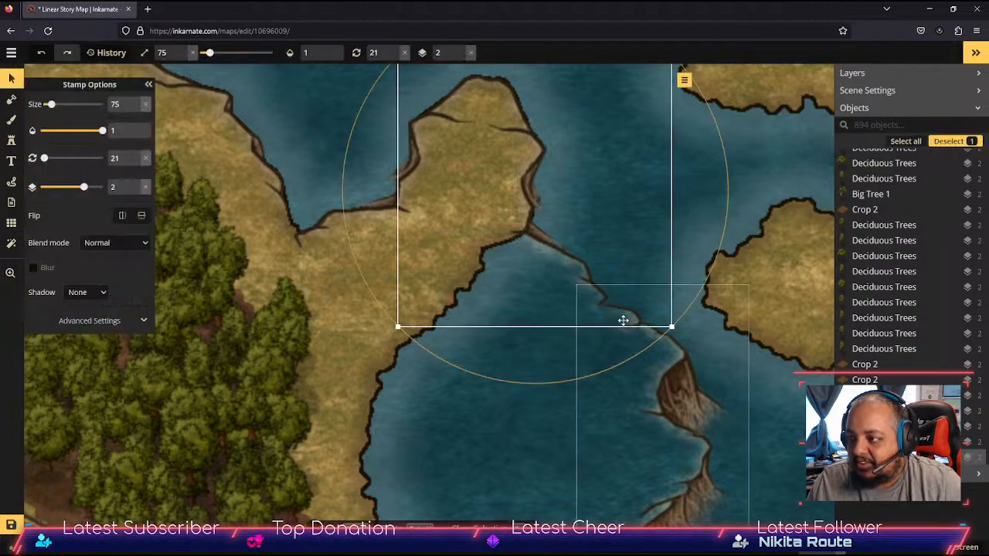
left_click(611, 312)
left_click(576, 289)
left_click_drag(580, 293, 644, 320)
left_click(625, 327)
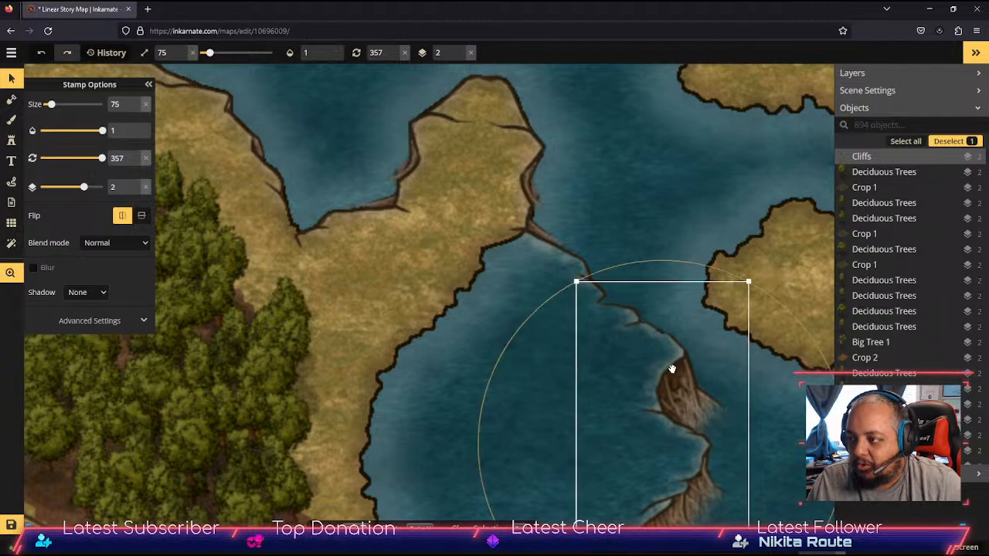
left_click_drag(671, 369, 662, 286)
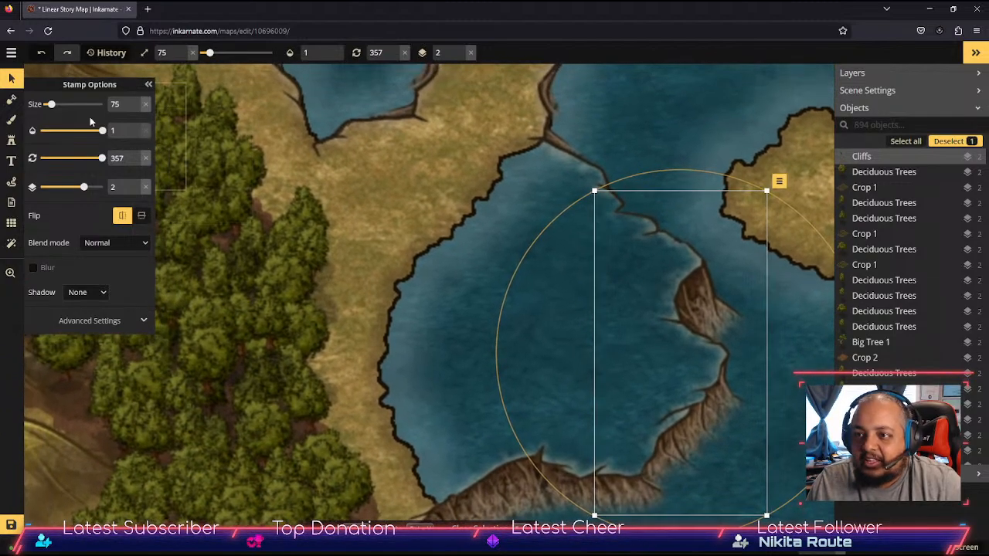
Step: Add land with the round mask brush at size 5 along the bay's western shore and inside its southern and eastern cliffs
left_click(12, 121)
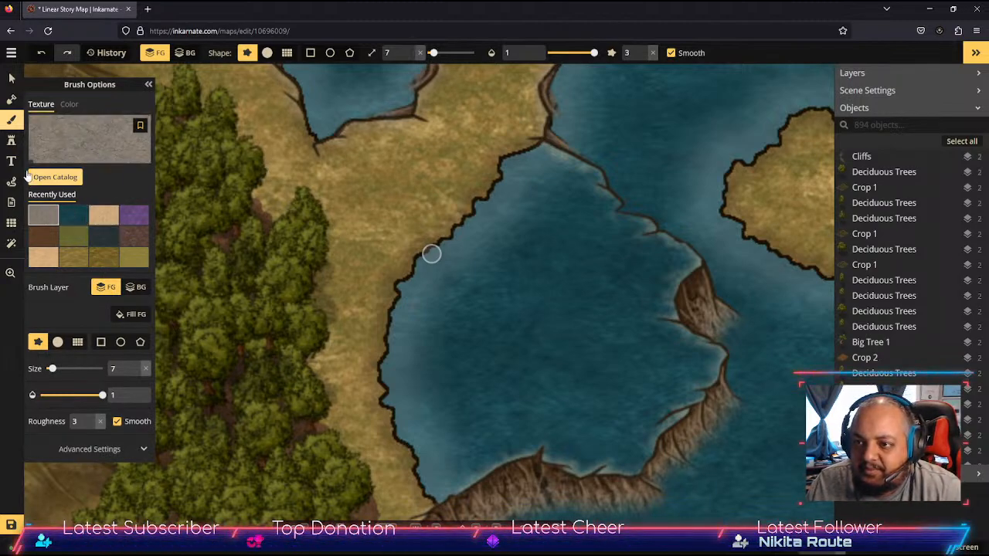
left_click(12, 100)
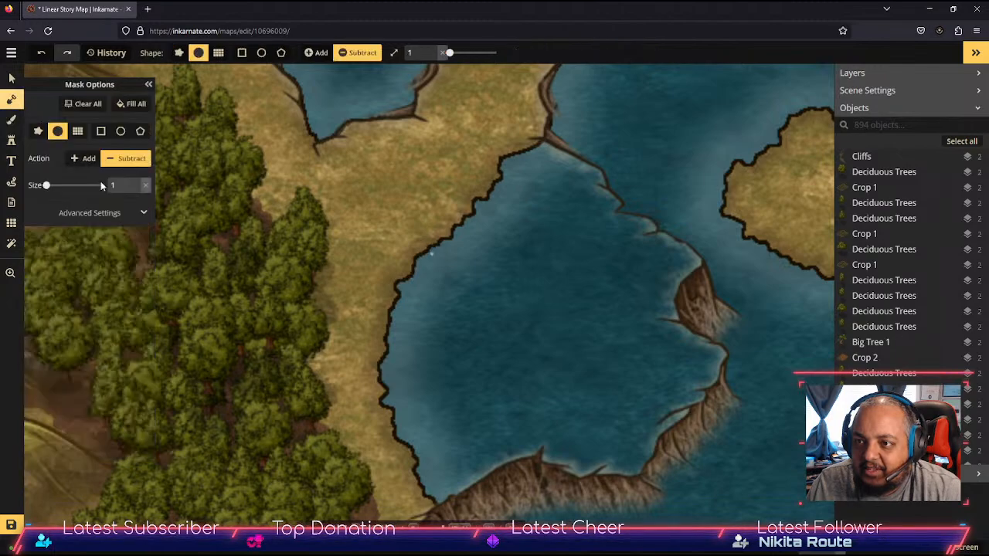
left_click(81, 158)
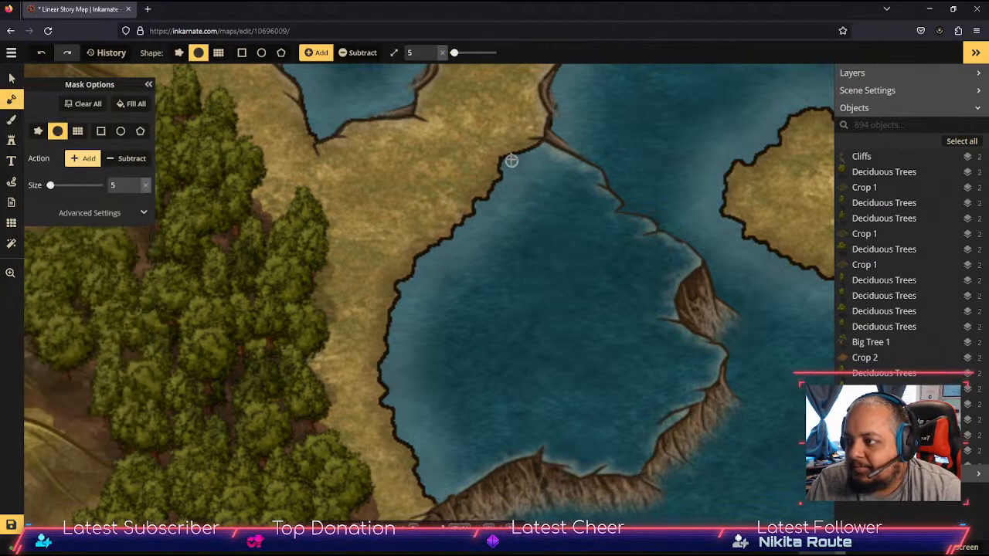
mouse_move(512, 161)
left_mouse_down()
mouse_move(431, 343)
mouse_move(411, 446)
mouse_move(413, 390)
mouse_move(483, 183)
mouse_move(418, 319)
mouse_move(407, 407)
left_mouse_up()
mouse_move(432, 240)
left_mouse_down()
mouse_move(391, 361)
mouse_move(396, 445)
mouse_move(411, 255)
mouse_move(392, 302)
mouse_move(380, 379)
mouse_move(400, 433)
left_mouse_up()
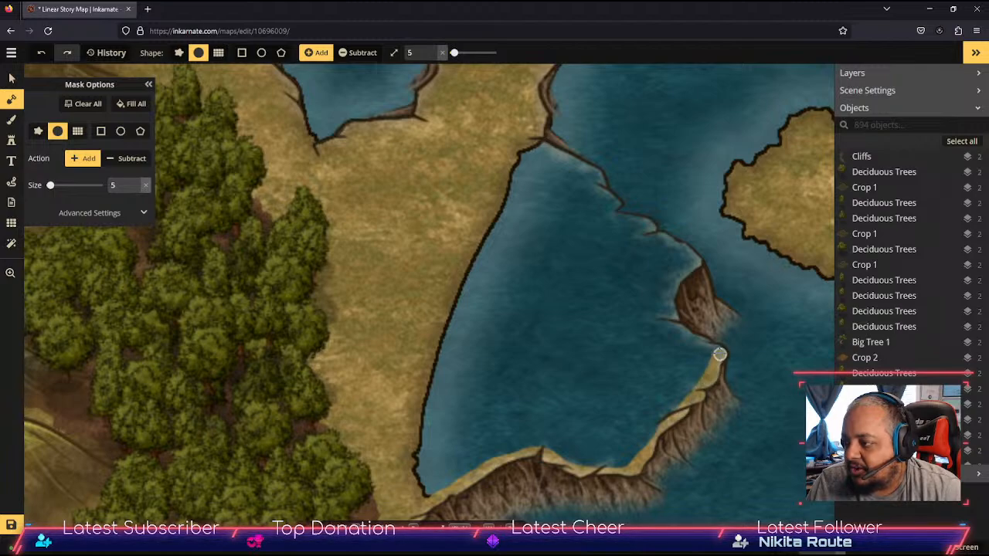
left_click_drag(717, 350, 681, 322)
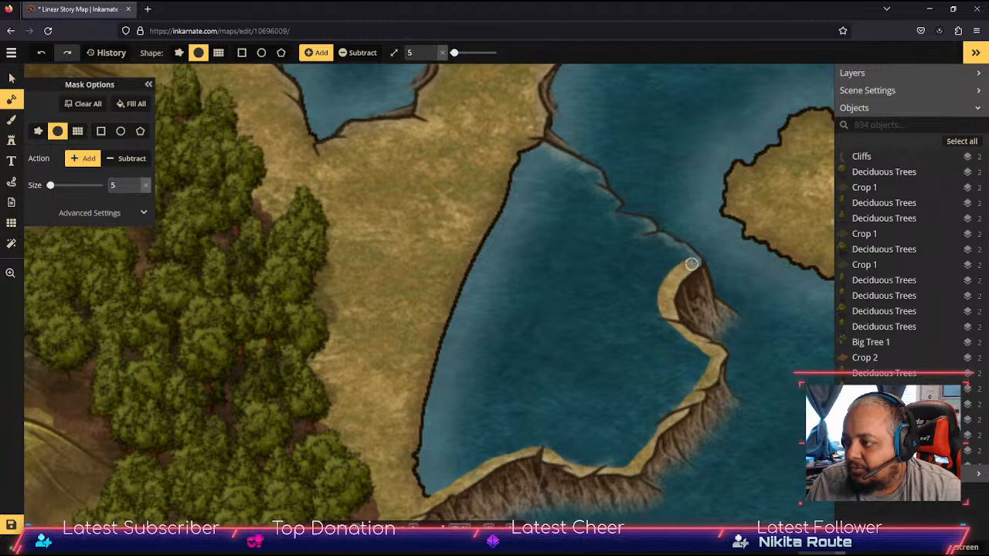
left_click_drag(675, 245, 682, 276)
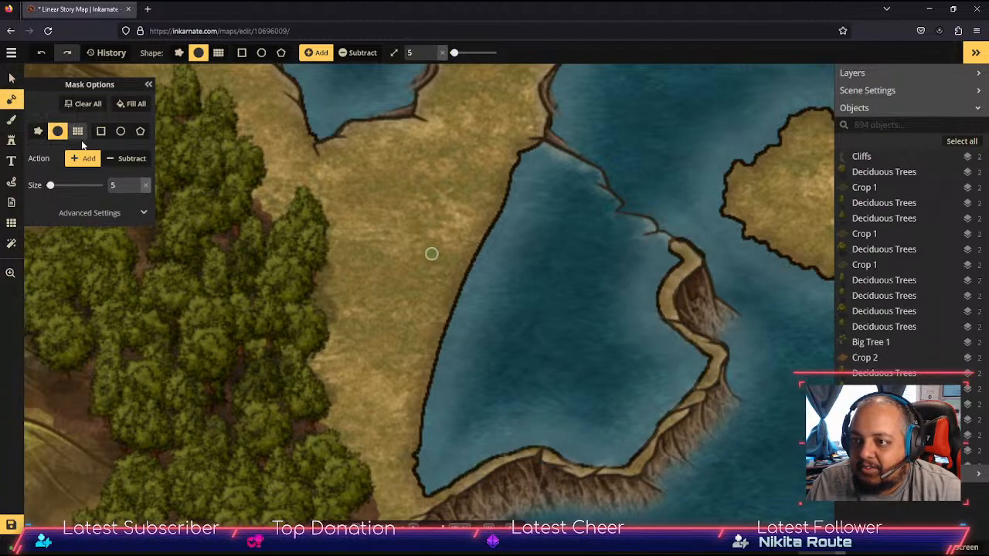
Step: Extend the land strip along the inside of the bay's northeastern cliff line until it joins the northern shore
left_click(120, 159)
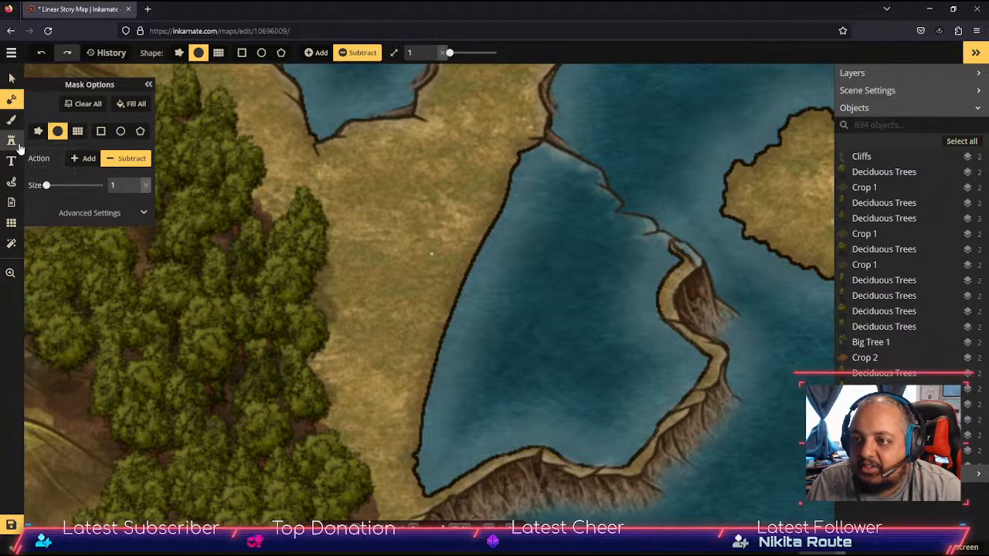
left_click(90, 159)
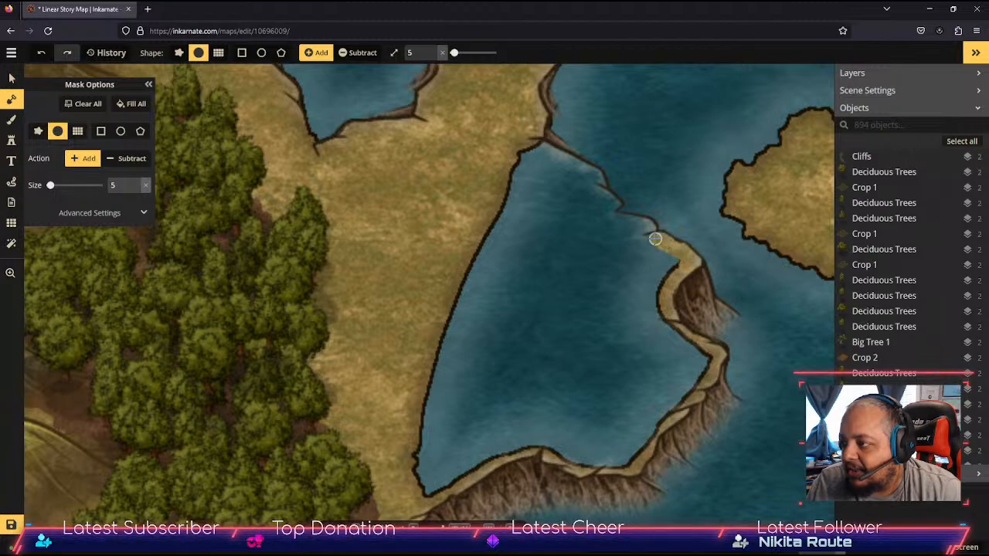
left_click_drag(637, 239, 630, 239)
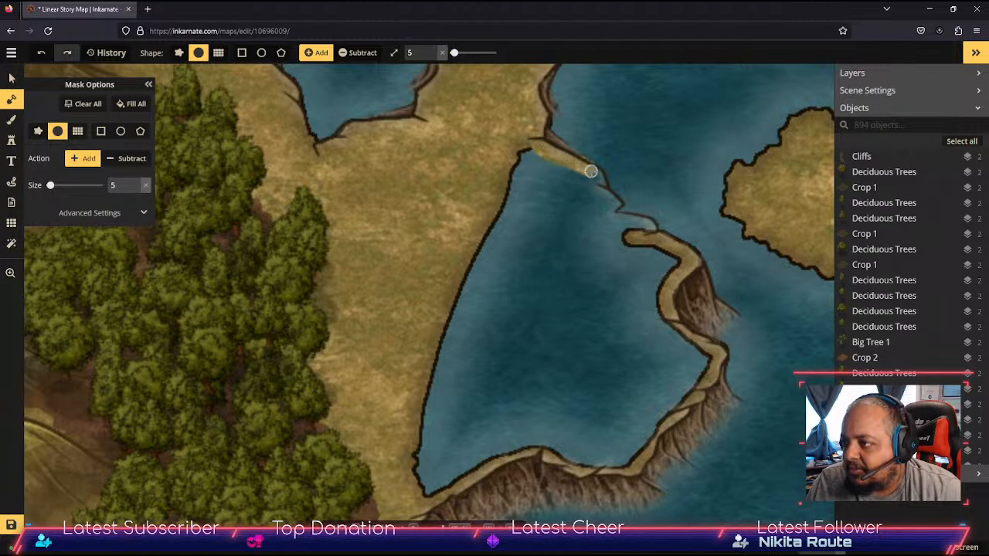
left_click_drag(597, 179, 591, 182)
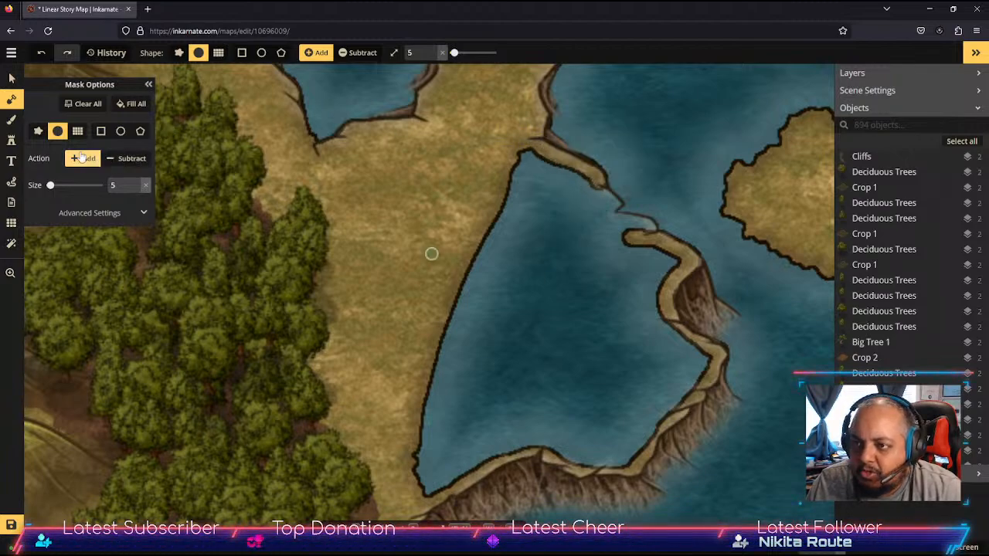
key("ctrl+z")
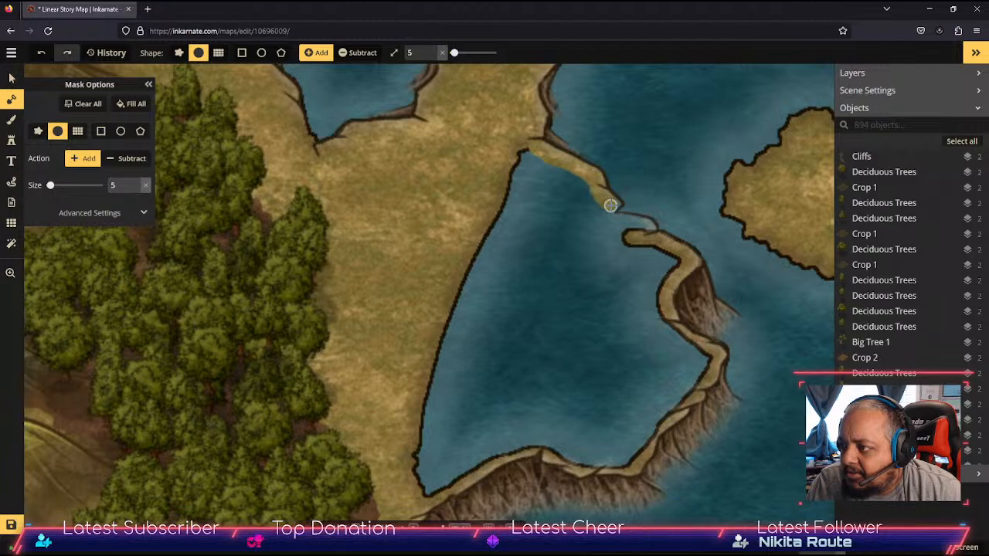
left_click_drag(607, 211, 600, 217)
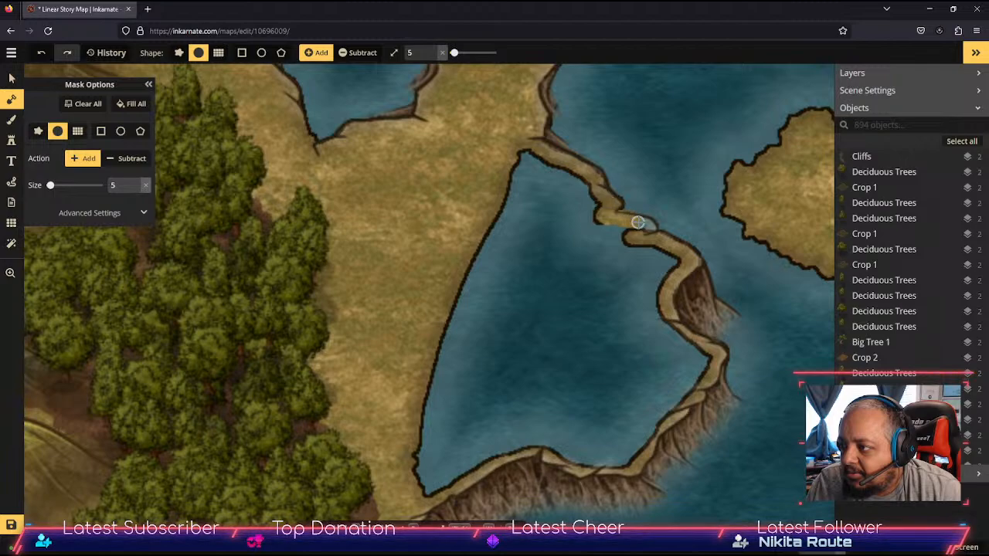
left_click_drag(653, 243, 644, 245)
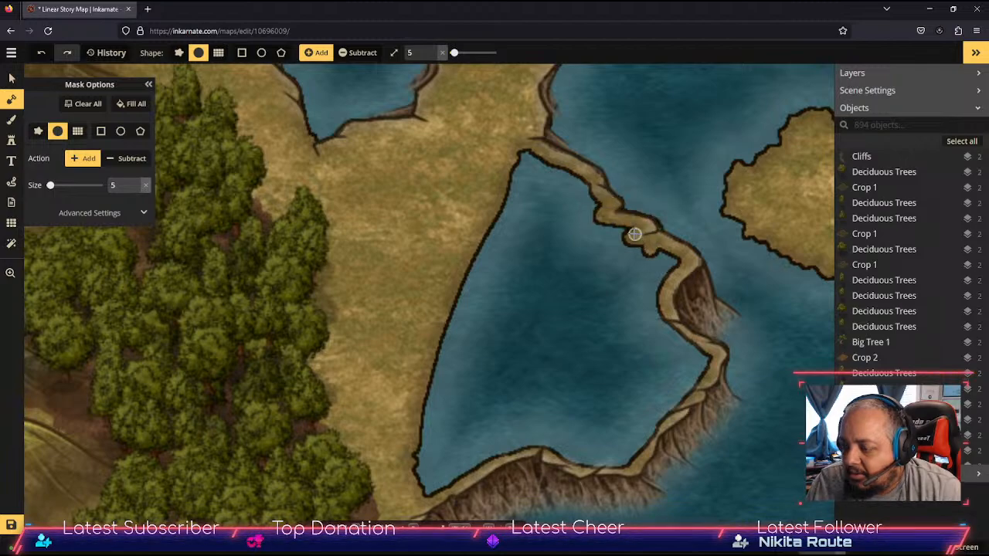
key("ctrl+z")
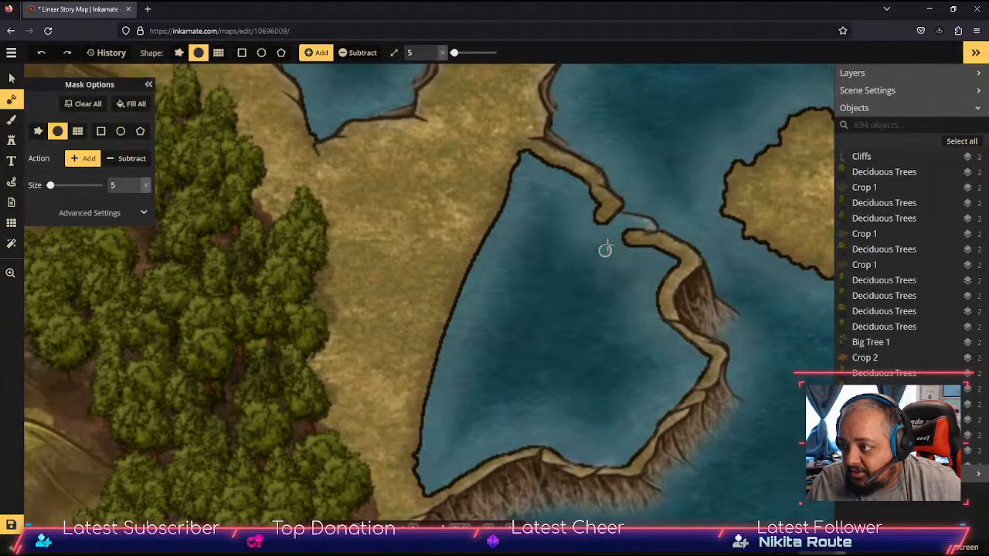
key("ctrl+y")
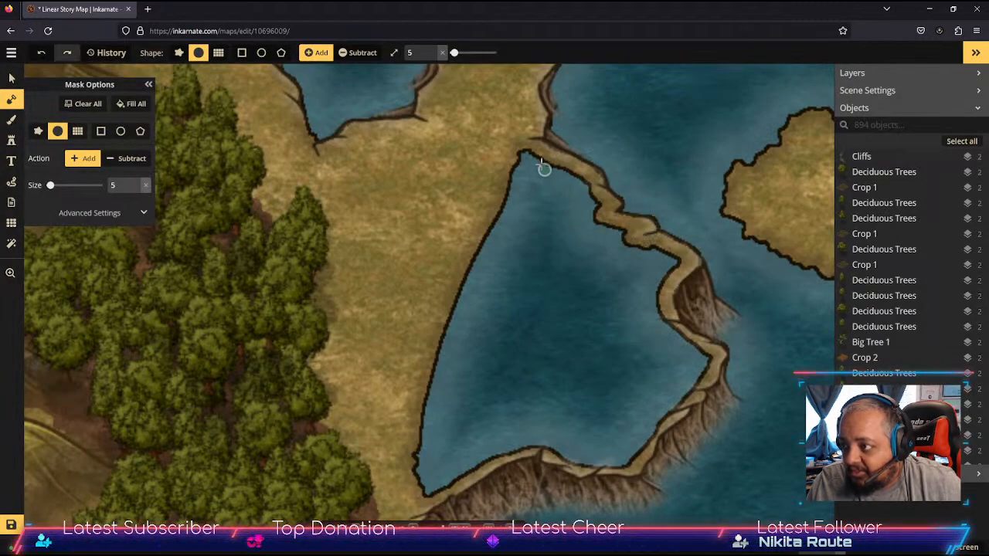
Step: Fill the remaining water enclosed by the cliffs with land, from the northern end down to the southwestern corner
mouse_move(519, 153)
left_mouse_down()
mouse_move(602, 214)
mouse_move(510, 167)
mouse_move(505, 176)
mouse_move(610, 243)
mouse_move(636, 241)
mouse_move(575, 213)
mouse_move(543, 182)
mouse_move(563, 173)
mouse_move(577, 183)
mouse_move(548, 187)
mouse_move(572, 199)
mouse_move(565, 182)
mouse_move(585, 185)
mouse_move(544, 160)
left_mouse_up()
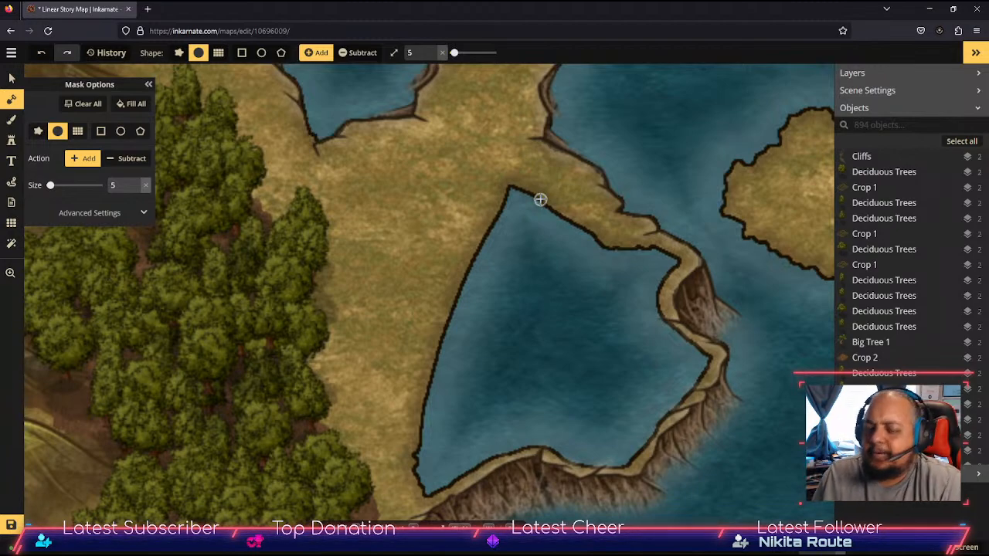
mouse_move(435, 455)
left_mouse_down()
mouse_move(582, 304)
mouse_move(618, 247)
mouse_move(416, 461)
mouse_move(404, 453)
mouse_move(589, 270)
mouse_move(608, 237)
mouse_move(506, 370)
mouse_move(418, 450)
mouse_move(401, 450)
mouse_move(435, 403)
mouse_move(611, 233)
mouse_move(495, 354)
mouse_move(517, 337)
mouse_move(411, 429)
mouse_move(413, 405)
mouse_move(594, 224)
mouse_move(560, 240)
mouse_move(397, 396)
mouse_move(527, 285)
mouse_move(580, 216)
mouse_move(417, 370)
mouse_move(566, 227)
mouse_move(552, 222)
mouse_move(430, 336)
mouse_move(562, 205)
mouse_move(424, 322)
mouse_move(525, 252)
mouse_move(571, 193)
mouse_move(463, 277)
mouse_move(557, 202)
mouse_move(496, 265)
mouse_move(530, 200)
mouse_move(519, 190)
mouse_move(495, 220)
left_mouse_up()
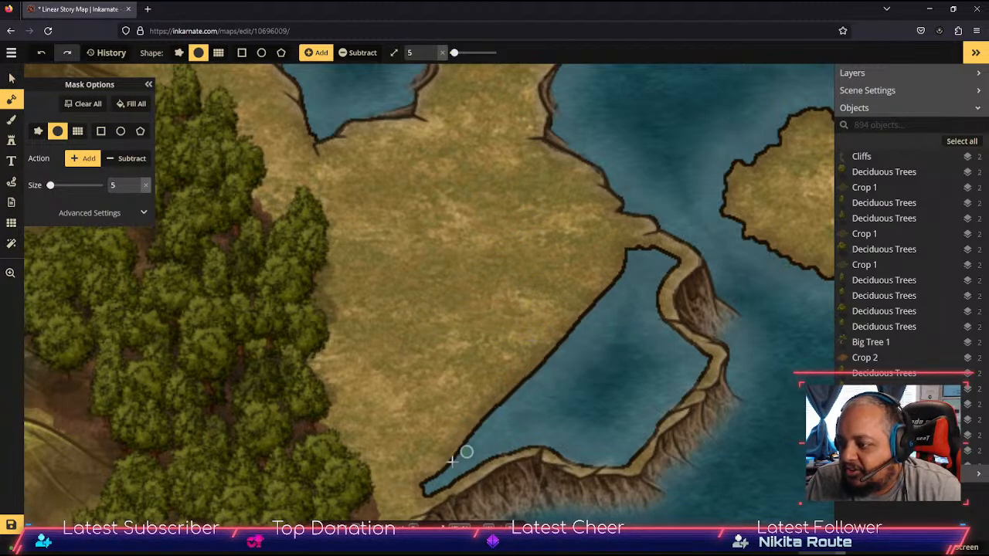
mouse_move(422, 492)
left_mouse_down()
mouse_move(454, 454)
mouse_move(430, 497)
mouse_move(522, 445)
mouse_move(621, 464)
mouse_move(639, 452)
mouse_move(703, 370)
mouse_move(699, 352)
mouse_move(653, 309)
mouse_move(655, 284)
mouse_move(672, 264)
mouse_move(638, 248)
mouse_move(622, 260)
mouse_move(677, 260)
mouse_move(651, 247)
mouse_move(645, 266)
mouse_move(629, 266)
mouse_move(459, 459)
mouse_move(535, 396)
mouse_move(493, 440)
mouse_move(507, 437)
mouse_move(482, 442)
mouse_move(602, 450)
mouse_move(514, 411)
mouse_move(541, 399)
mouse_move(547, 364)
mouse_move(538, 405)
mouse_move(530, 407)
mouse_move(594, 444)
mouse_move(685, 373)
mouse_move(645, 303)
mouse_move(644, 261)
mouse_move(653, 265)
mouse_move(636, 274)
mouse_move(541, 422)
mouse_move(600, 309)
mouse_move(559, 413)
mouse_move(626, 399)
mouse_move(600, 437)
mouse_move(629, 426)
mouse_move(669, 364)
mouse_move(618, 372)
mouse_move(640, 360)
mouse_move(591, 375)
mouse_move(667, 353)
mouse_move(616, 363)
mouse_move(641, 293)
mouse_move(610, 340)
mouse_move(617, 296)
left_mouse_up()
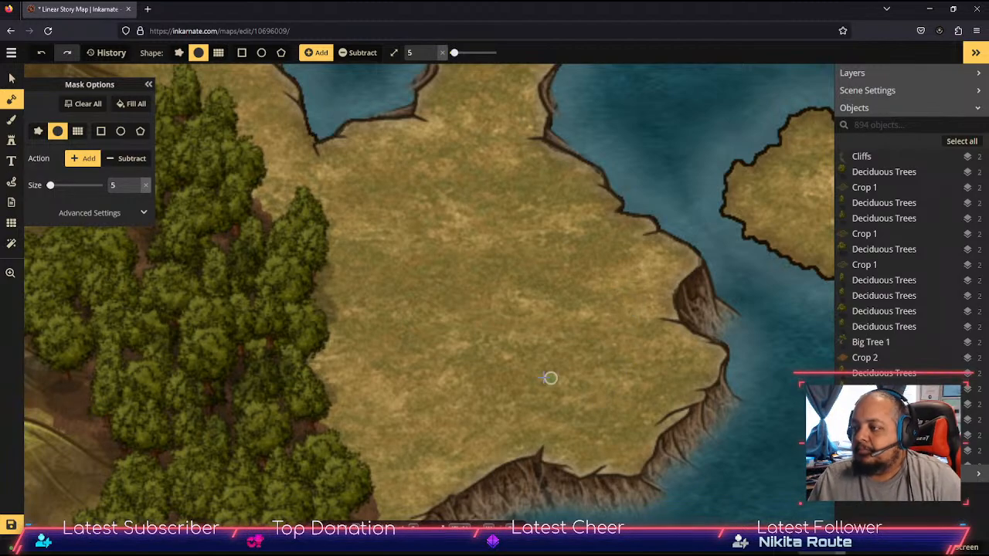
Step: Save the map with the filled-in southeastern headland
scroll(541, 348, "down", 4)
scroll(541, 347, "down", 2)
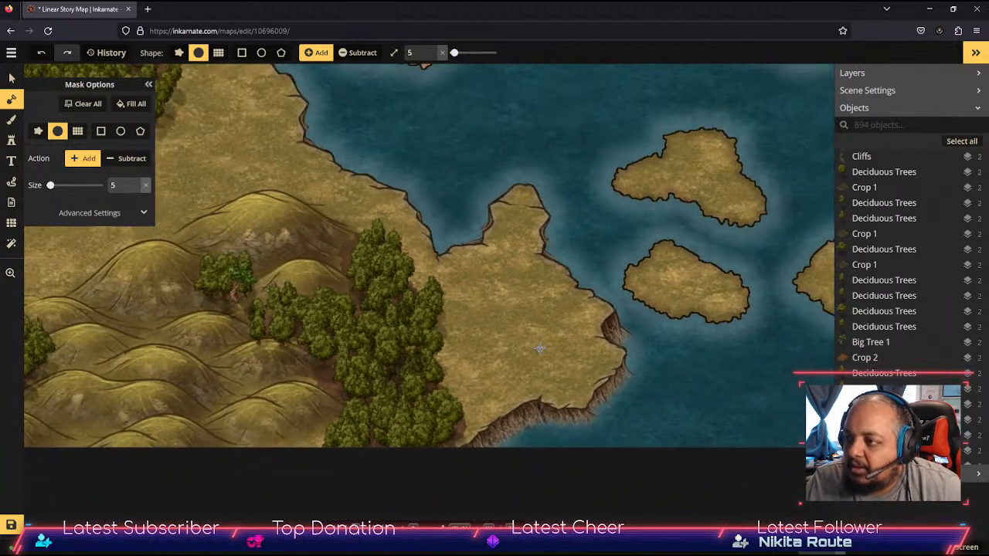
left_click_drag(493, 314, 572, 330)
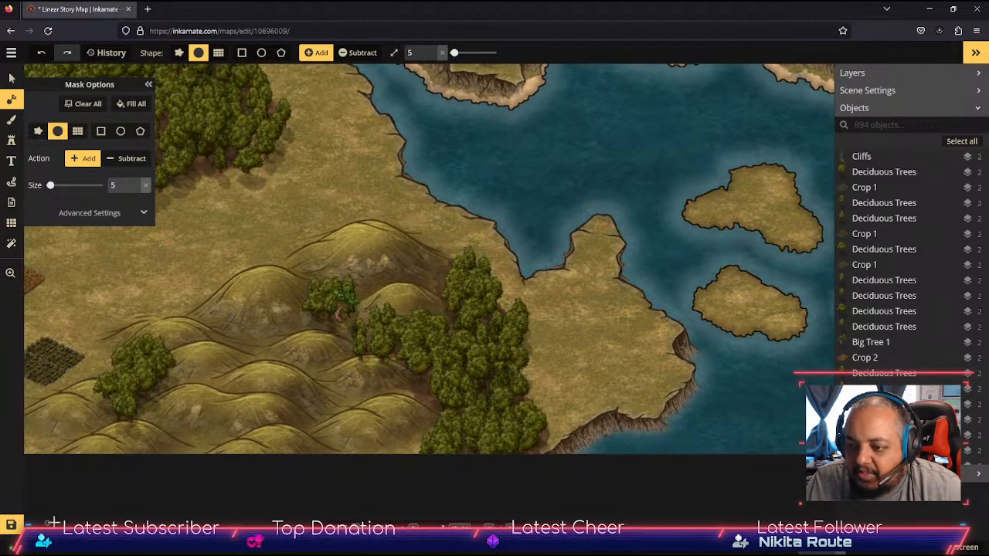
left_click(11, 526)
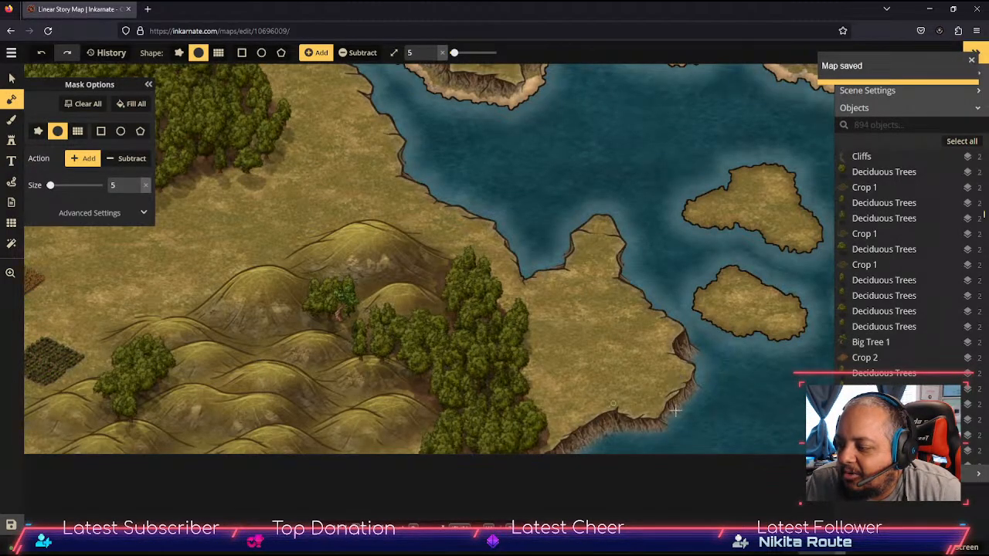
Step: Review the whole map to judge how the new southern coastline fits the overall composition
scroll(423, 345, "down", 5)
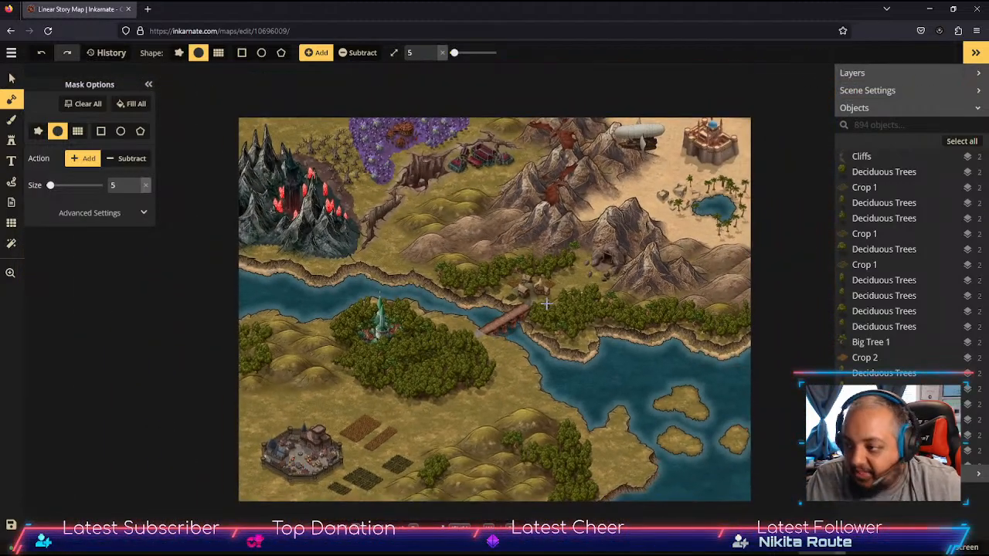
key("space")
left_click_drag(563, 322, 528, 271)
scroll(453, 249, "up", 1)
scroll(452, 246, "down", 2)
scroll(452, 245, "down", 1)
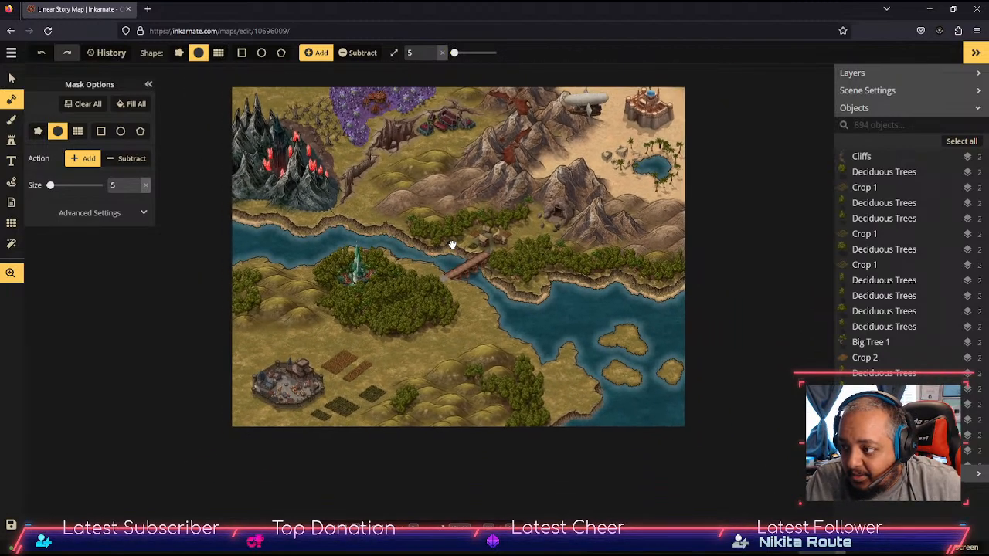
left_click_drag(551, 270, 546, 254)
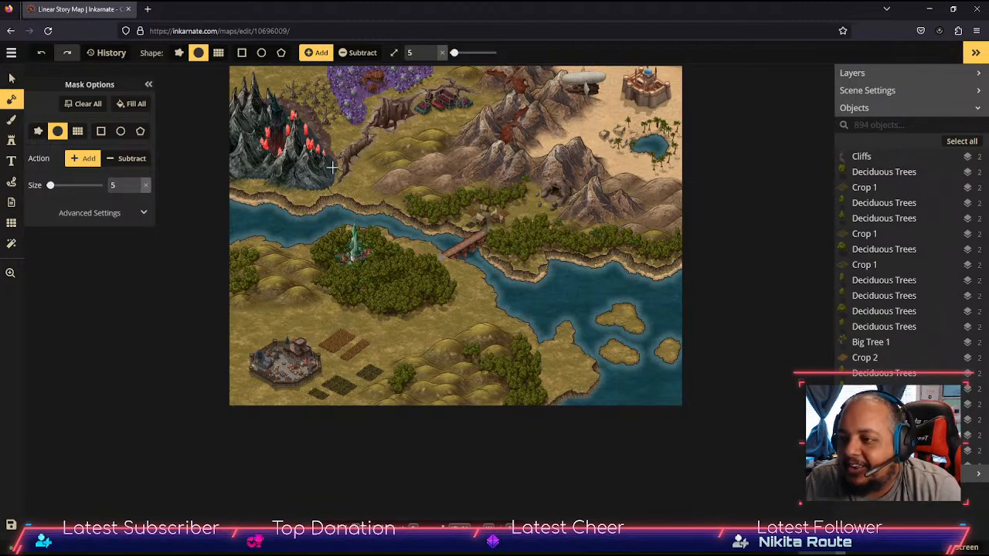
Step: Inspect the islands, the southern river bank and the land around the forest and walled city for remaining work
left_click(11, 78)
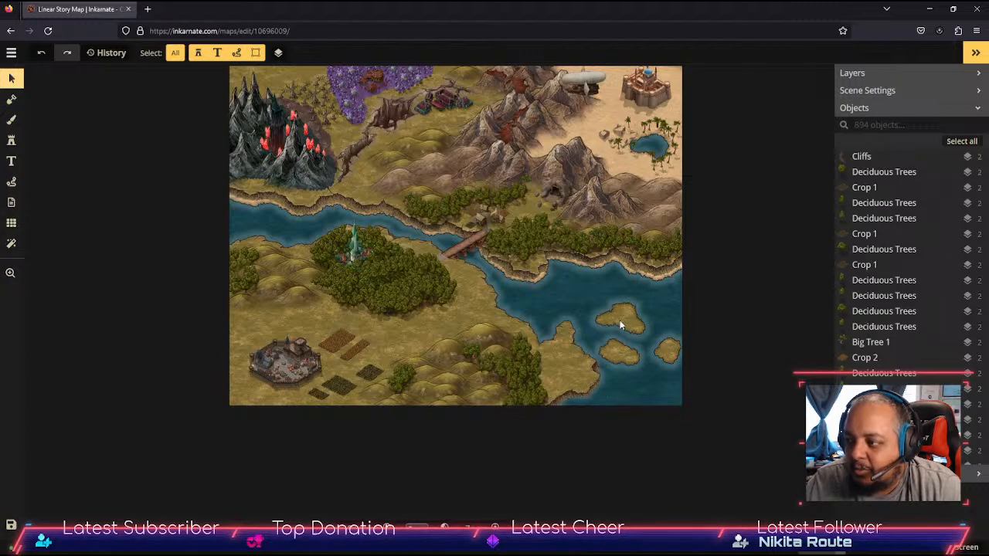
scroll(651, 336, "up", 5)
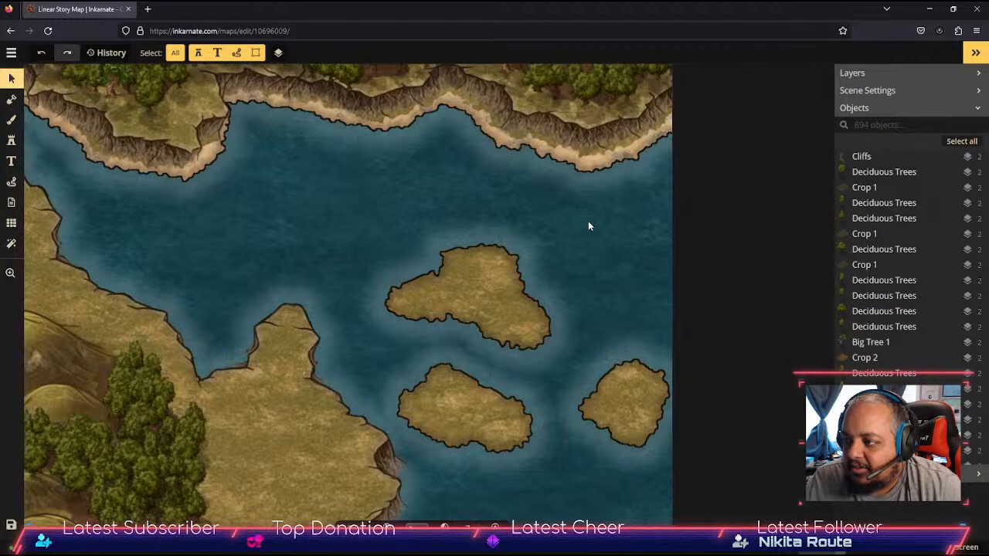
left_click_drag(588, 226, 278, 213)
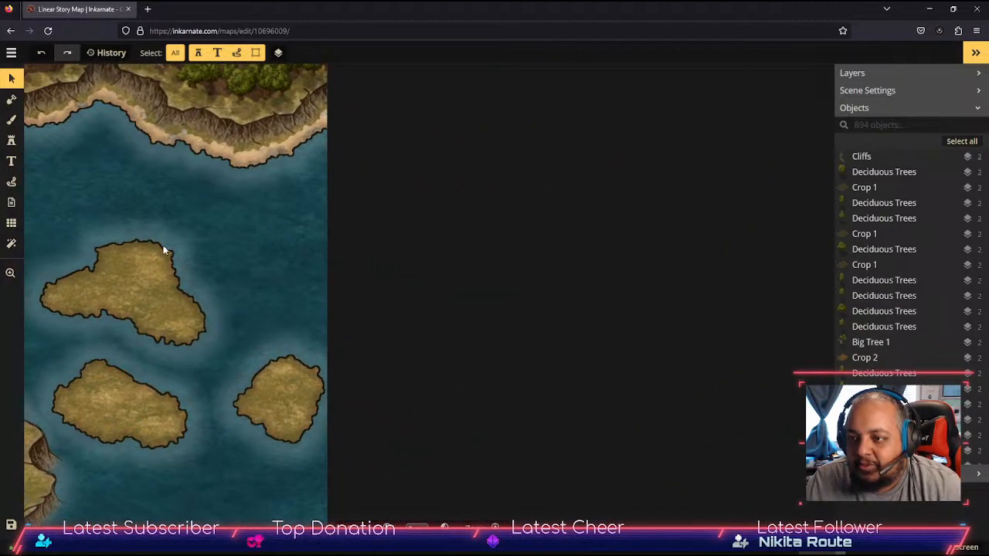
left_click_drag(137, 203, 612, 159)
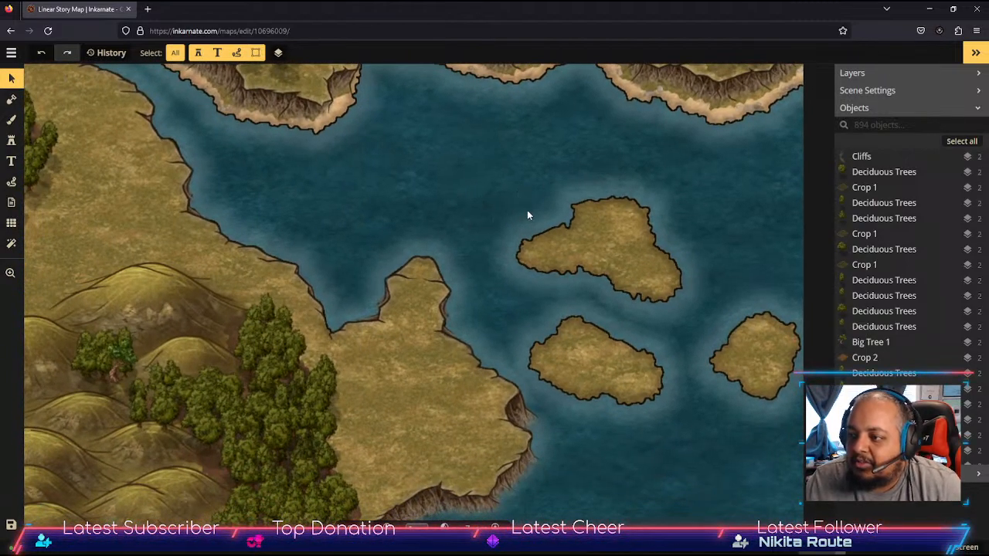
scroll(527, 215, "down", 3)
left_click_drag(494, 192, 592, 225)
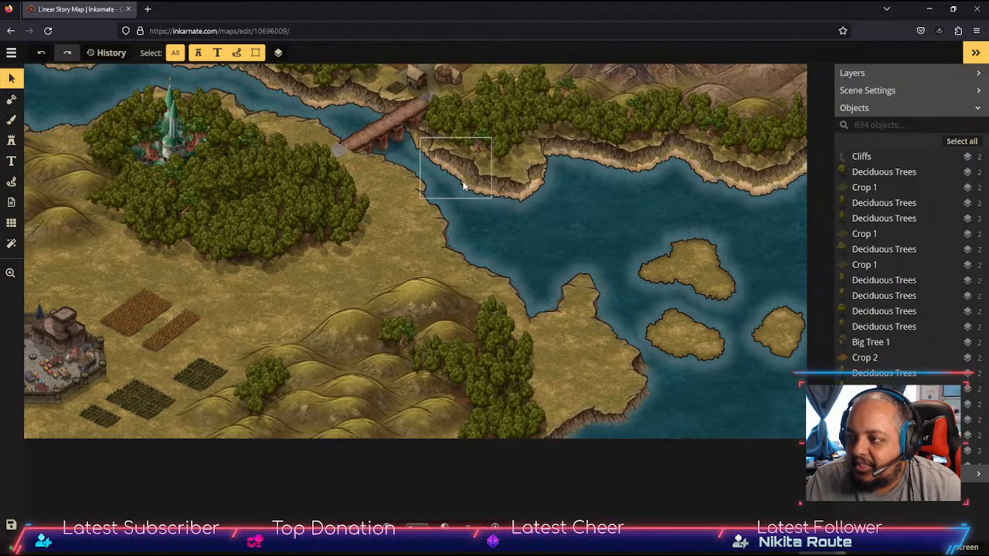
left_click_drag(475, 219, 753, 328)
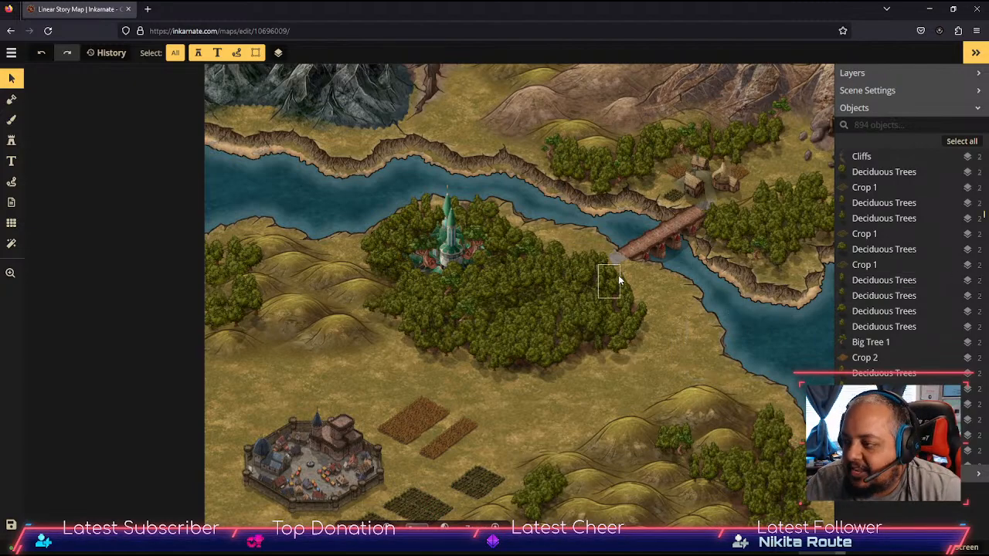
left_click_drag(678, 381, 509, 257)
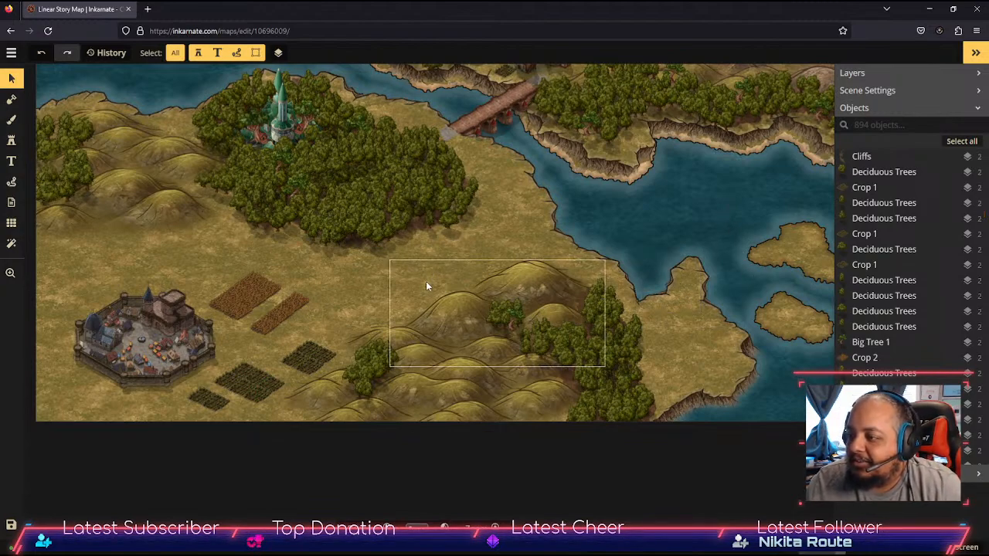
left_click_drag(512, 227, 395, 273)
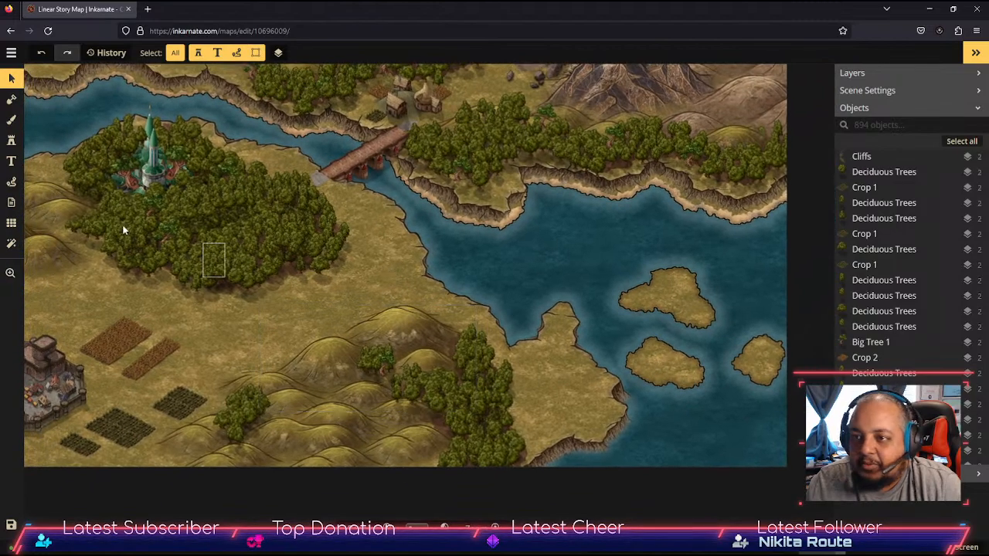
Step: Add a rough-edged strip of land along the foot of the southeastern headland's cliffs, using a size 14 mask brush
left_click(10, 119)
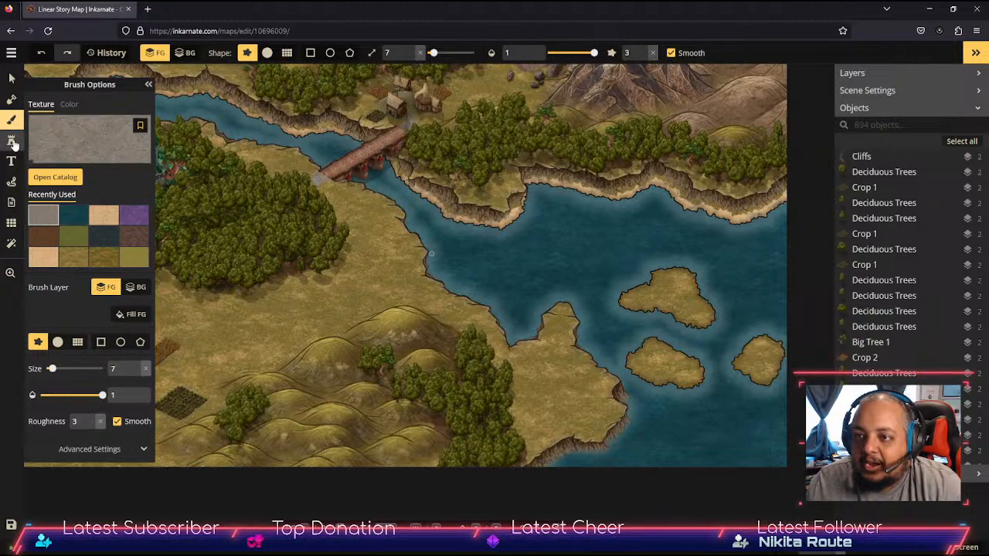
left_click(12, 98)
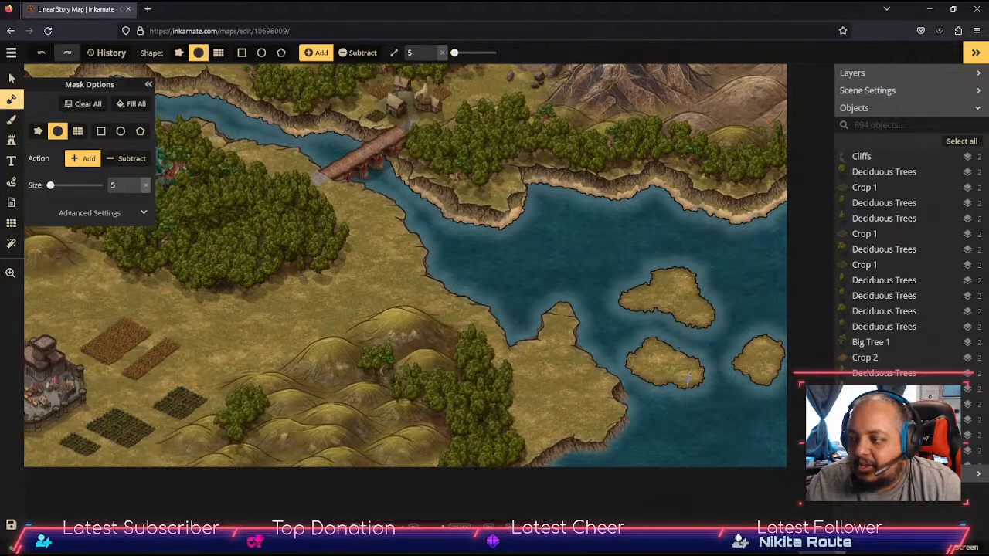
left_click(179, 52)
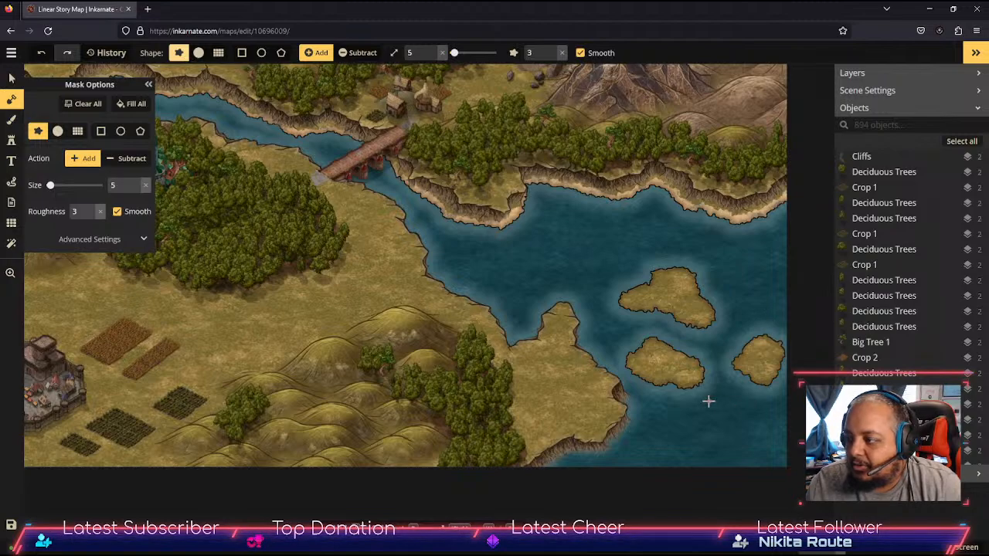
left_click(433, 50)
left_click(432, 56)
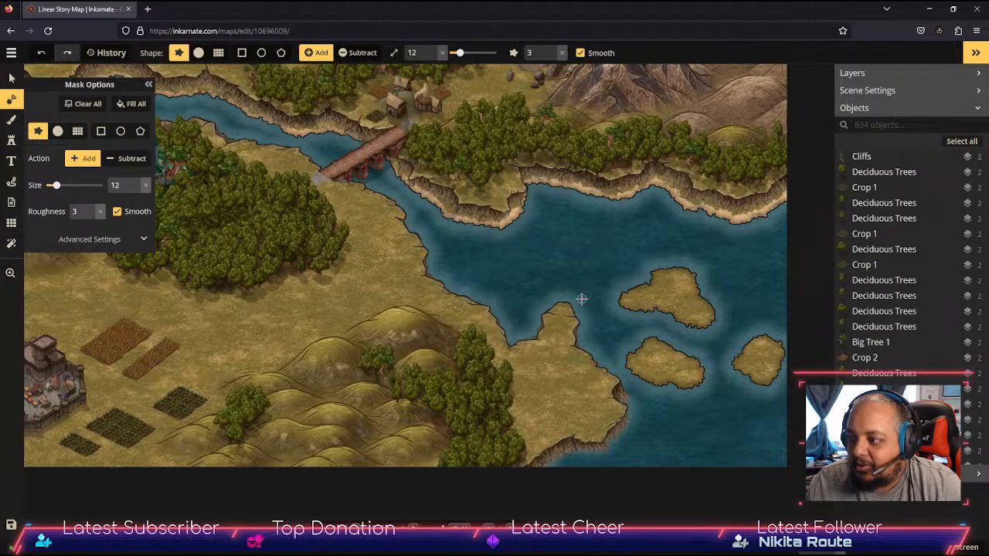
left_click(432, 50)
left_click(433, 50)
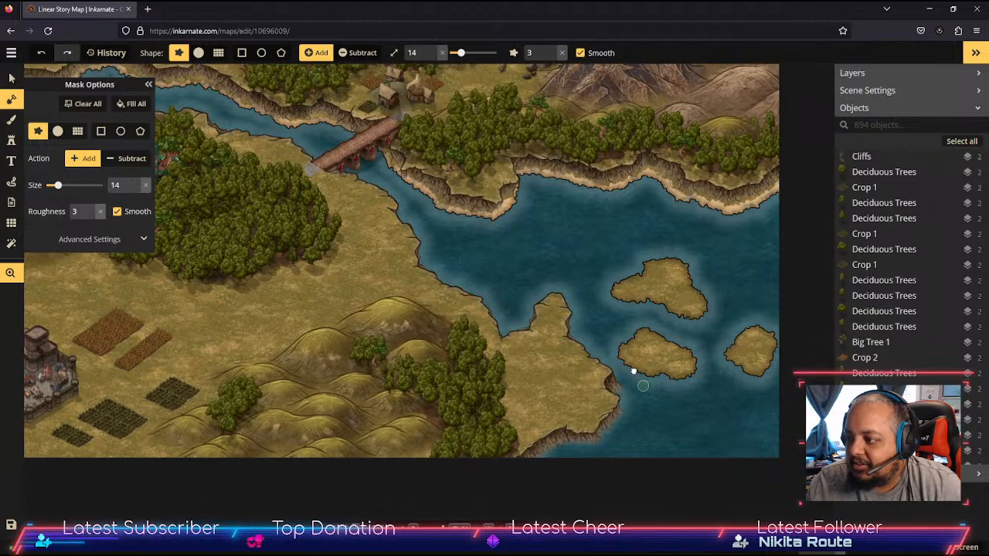
mouse_move(633, 370)
left_mouse_down()
mouse_move(597, 274)
mouse_move(551, 250)
mouse_move(570, 283)
mouse_move(564, 252)
mouse_move(542, 245)
mouse_move(574, 318)
mouse_move(510, 384)
mouse_move(393, 406)
mouse_move(380, 430)
mouse_move(386, 446)
left_mouse_up()
scroll(587, 284, "up", 3)
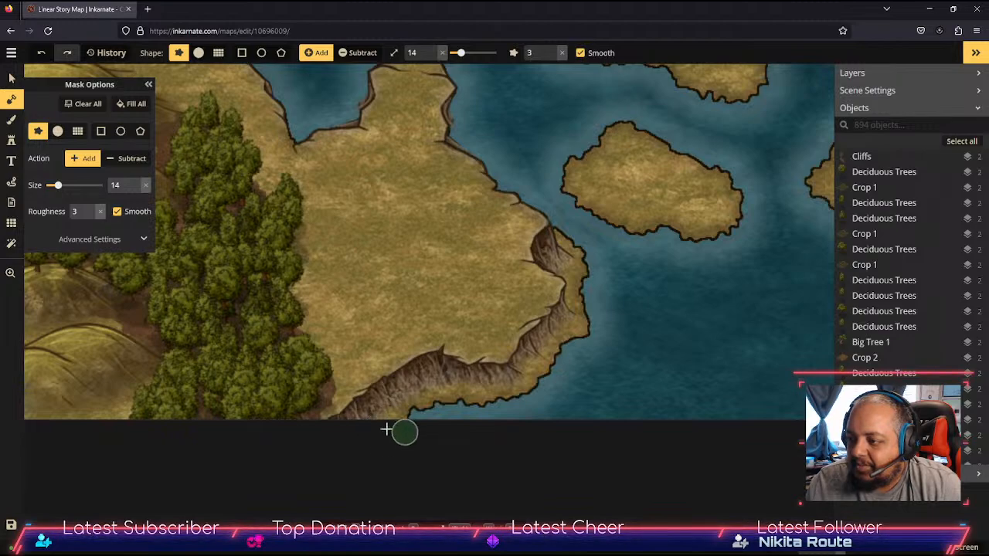
Step: Paint the new strip below the headland cliffs with the pale sand texture, blending touches of grass along the cliff base
left_click(13, 121)
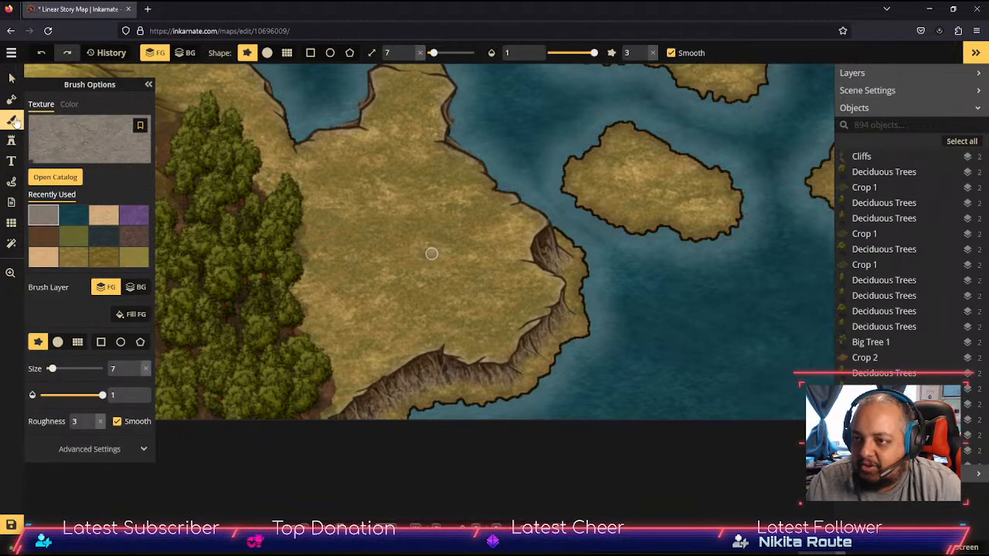
left_click(106, 219)
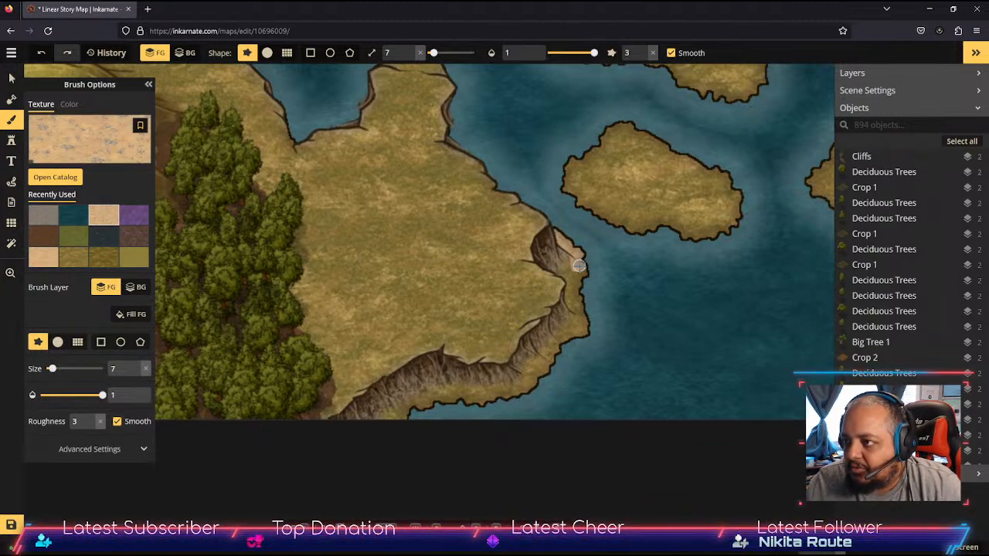
mouse_move(578, 266)
left_mouse_down()
mouse_move(574, 281)
mouse_move(580, 269)
mouse_move(566, 275)
mouse_move(581, 331)
mouse_move(540, 373)
mouse_move(399, 417)
left_mouse_up()
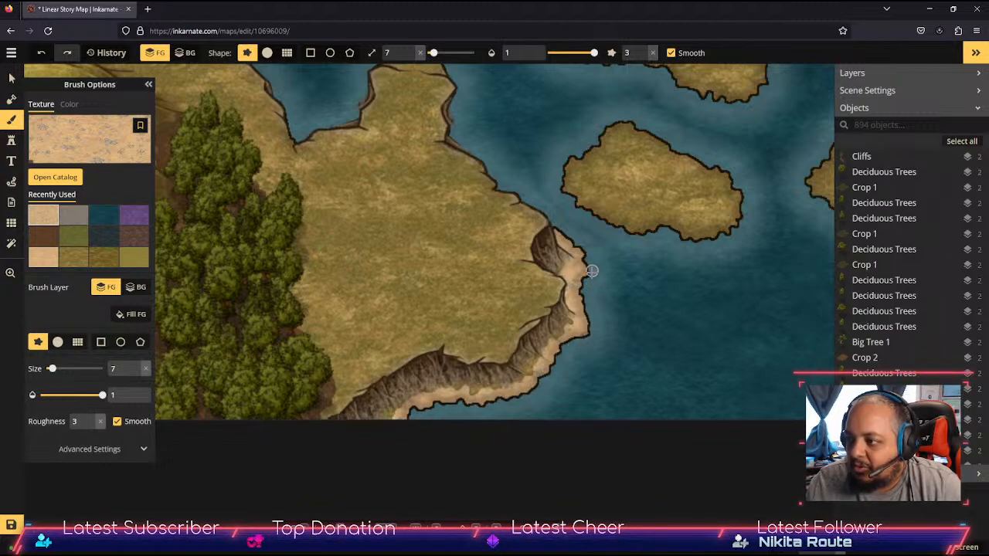
left_click(77, 259)
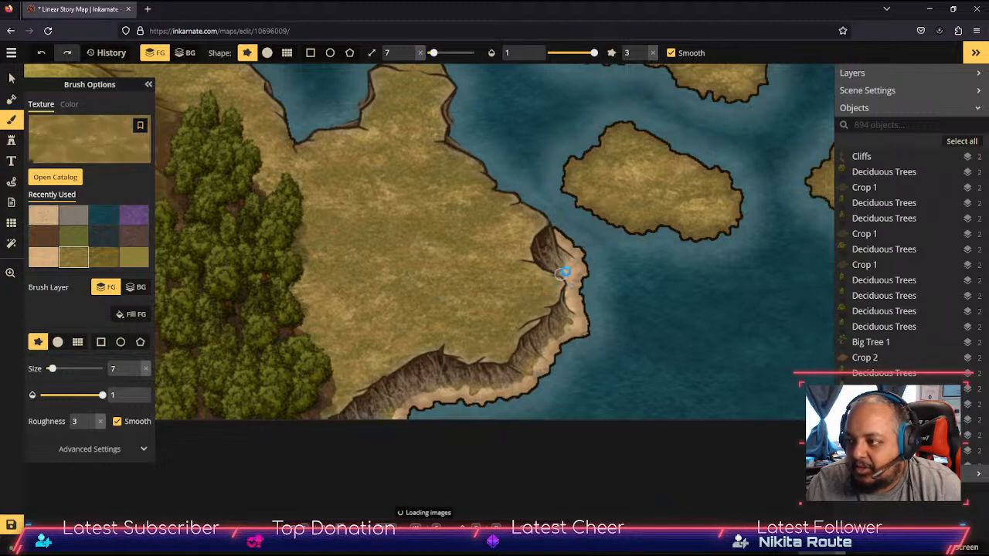
mouse_move(560, 283)
left_mouse_down()
mouse_move(514, 284)
mouse_move(518, 321)
mouse_move(576, 327)
mouse_move(535, 385)
left_mouse_up()
left_click(73, 216)
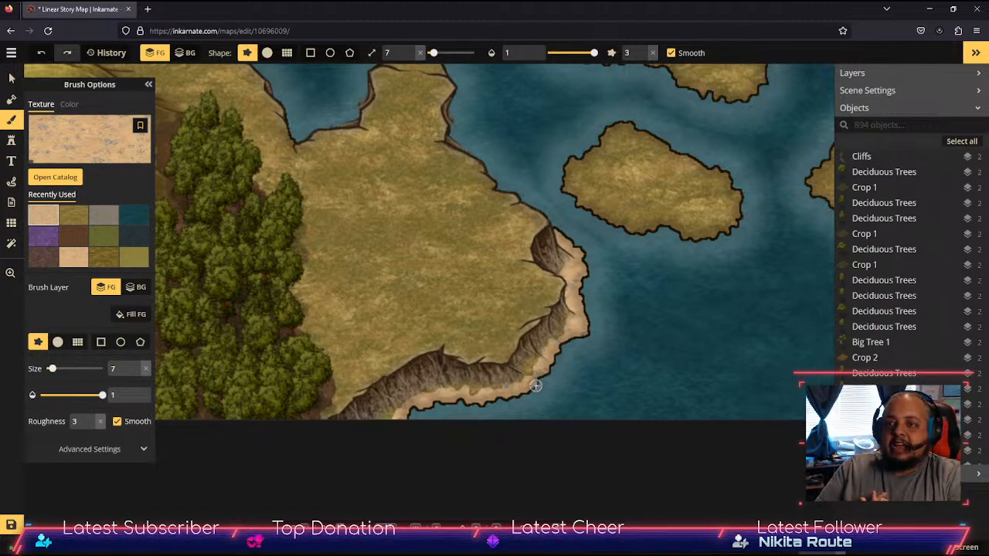
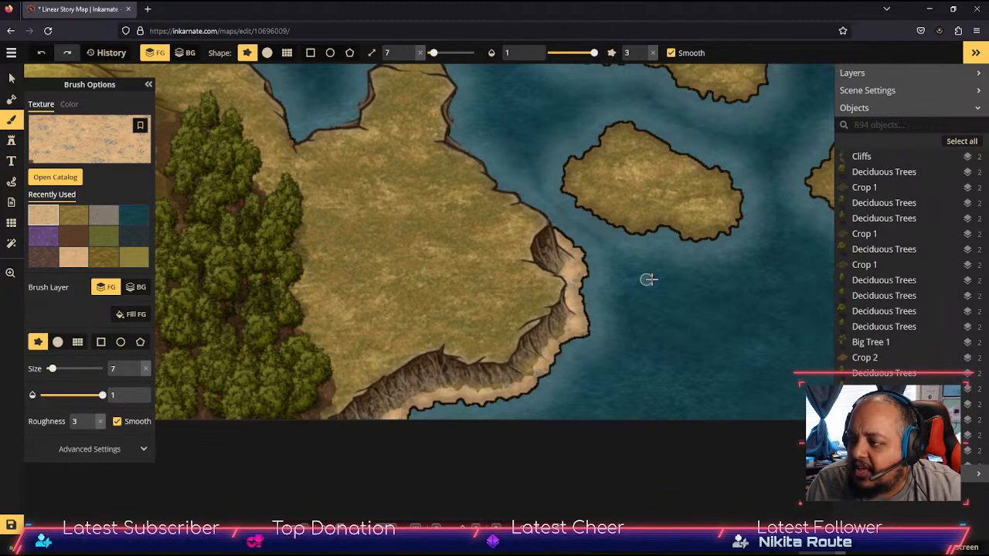
Step: Examine the northern cliff coast, the islands and the southern river bank to compare their shorelines with the new beach
key("space")
left_click_drag(647, 278, 634, 432)
left_click_drag(541, 258, 545, 393)
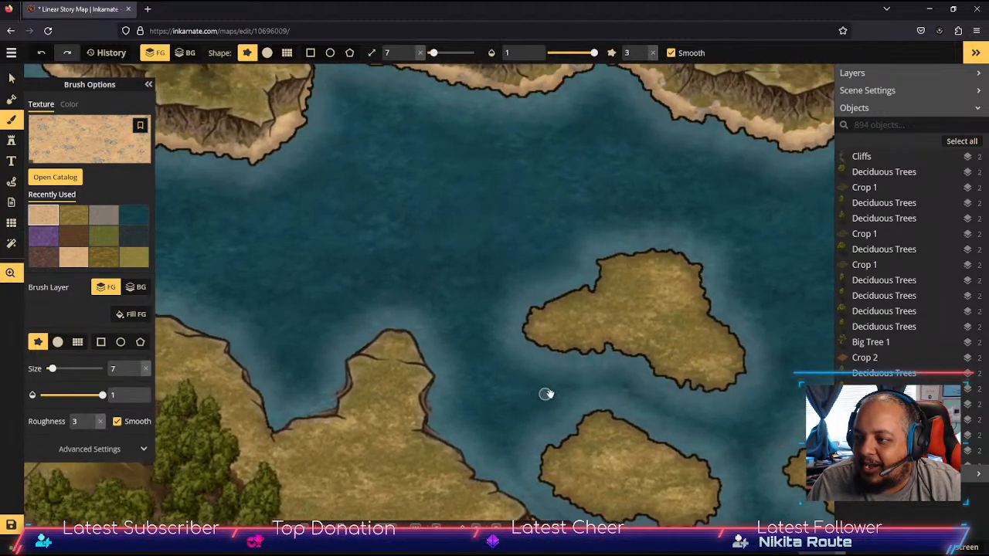
left_click_drag(474, 255, 583, 352)
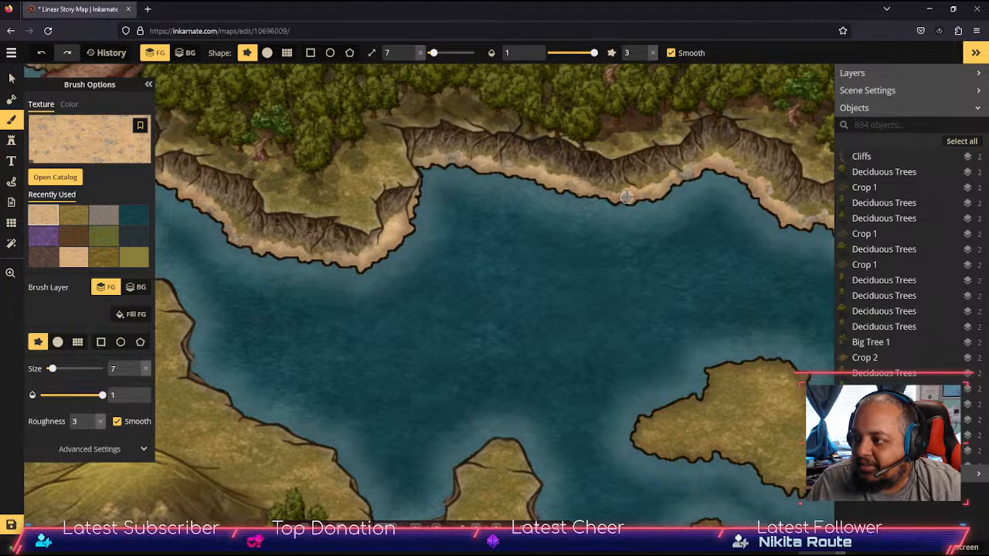
left_click_drag(672, 241, 478, 189)
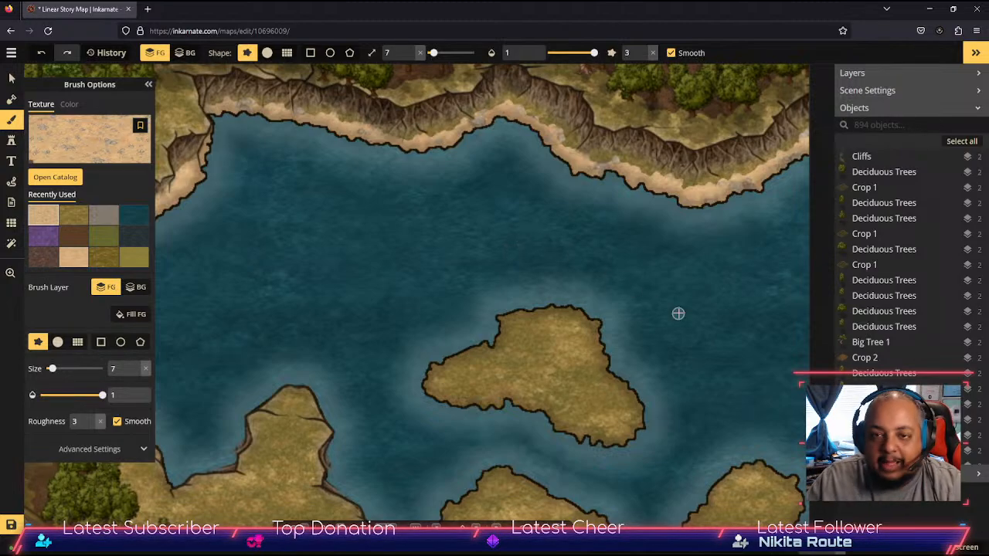
key("space")
left_click_drag(666, 374, 722, 155)
left_click_drag(722, 248, 797, 233)
scroll(443, 318, "down", 5)
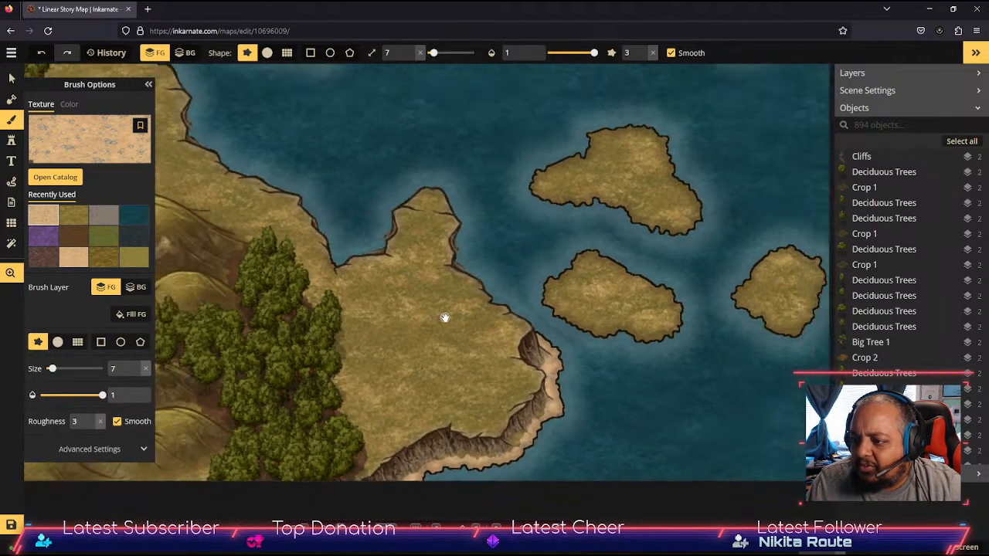
scroll(445, 319, "down", 3)
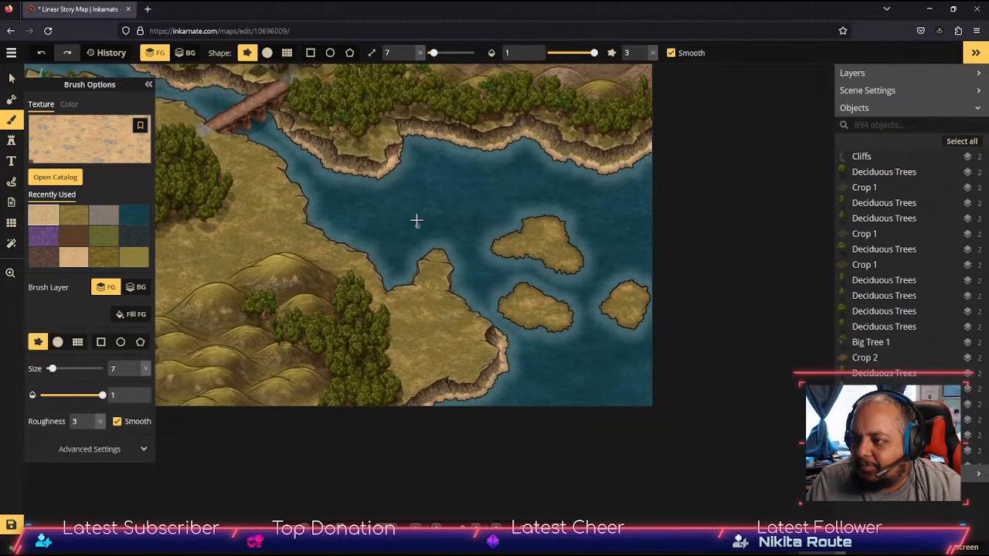
left_click_drag(414, 221, 594, 302)
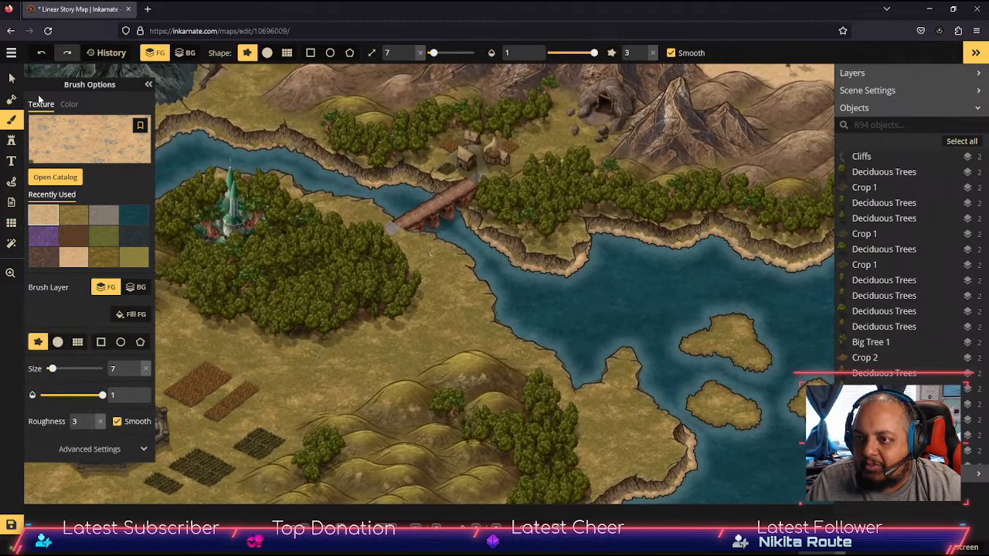
left_click(11, 78)
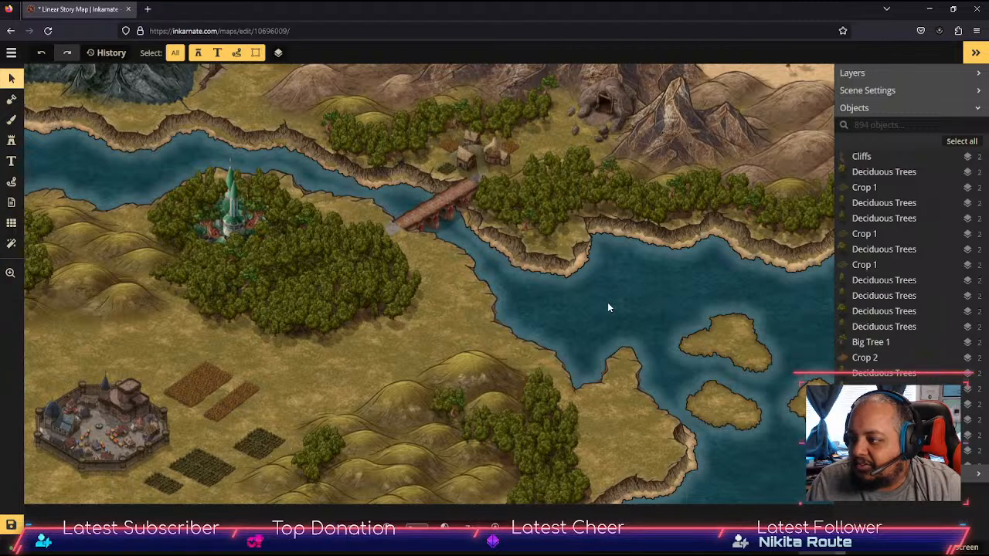
left_click_drag(626, 306, 479, 275)
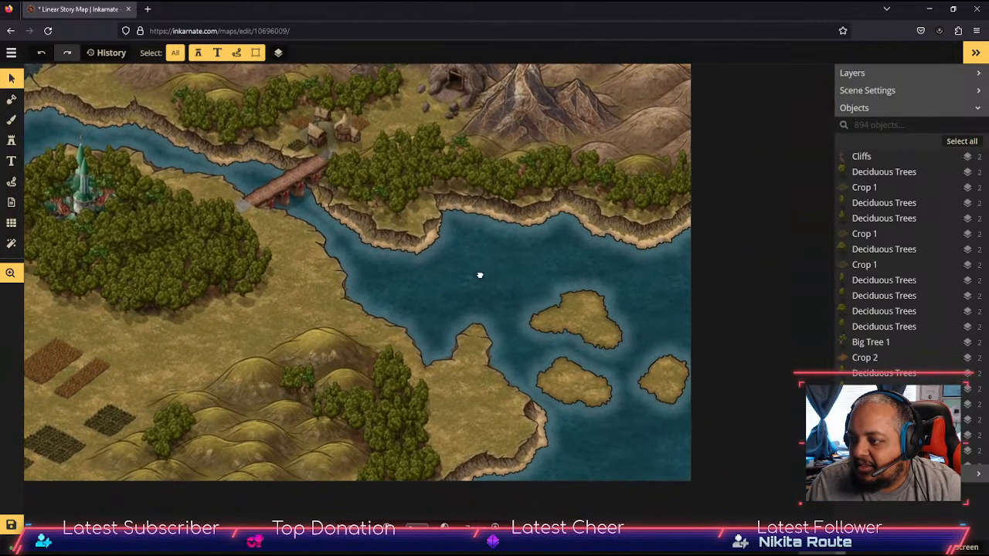
Step: Add small land patches below the cliffs on both sides of the headland's northern point and paint them with sand
left_click(12, 120)
scroll(491, 357, "up", 4)
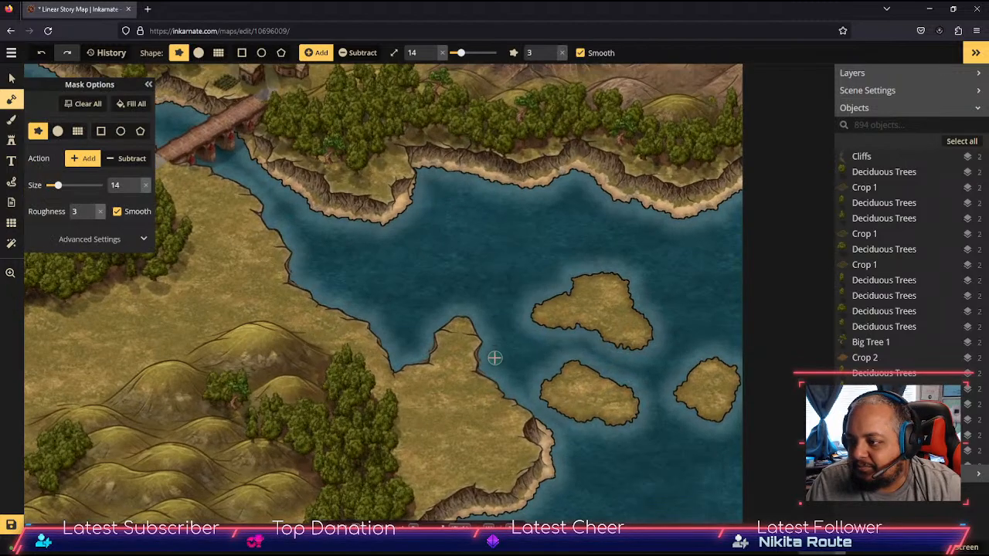
mouse_move(481, 366)
left_mouse_down()
mouse_move(468, 353)
mouse_move(478, 391)
left_mouse_up()
mouse_move(407, 351)
left_mouse_down()
mouse_move(401, 337)
mouse_move(375, 365)
mouse_move(411, 340)
left_mouse_up()
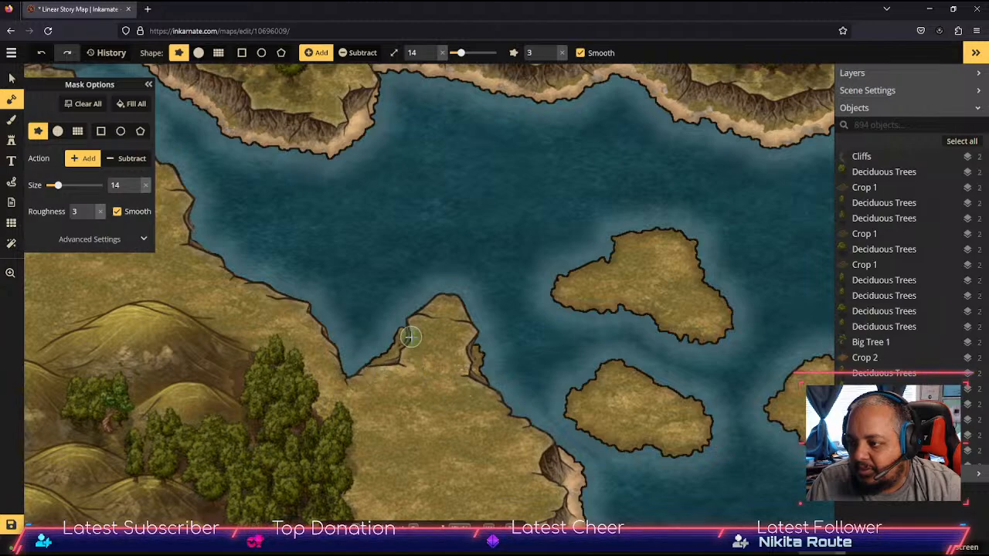
left_click(11, 120)
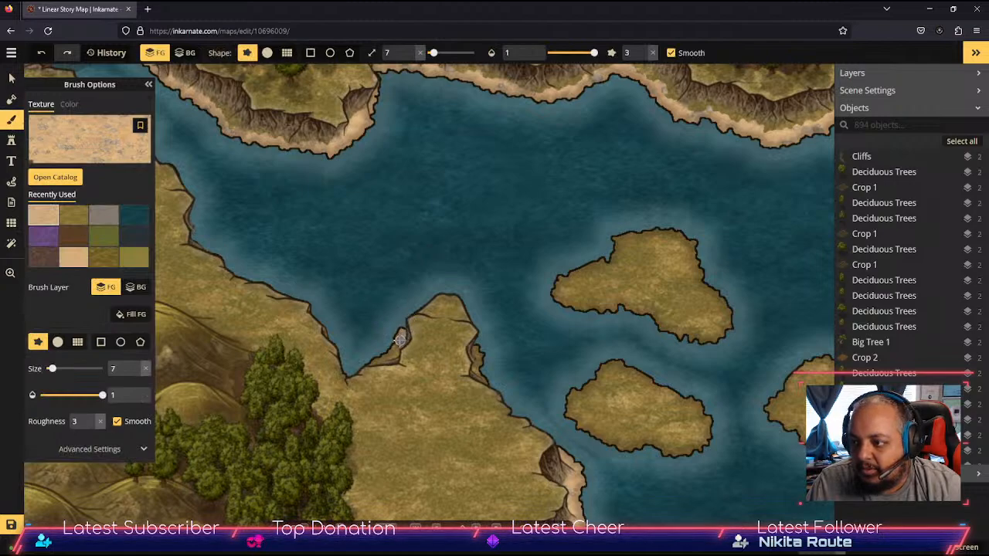
left_click_drag(395, 352, 380, 360)
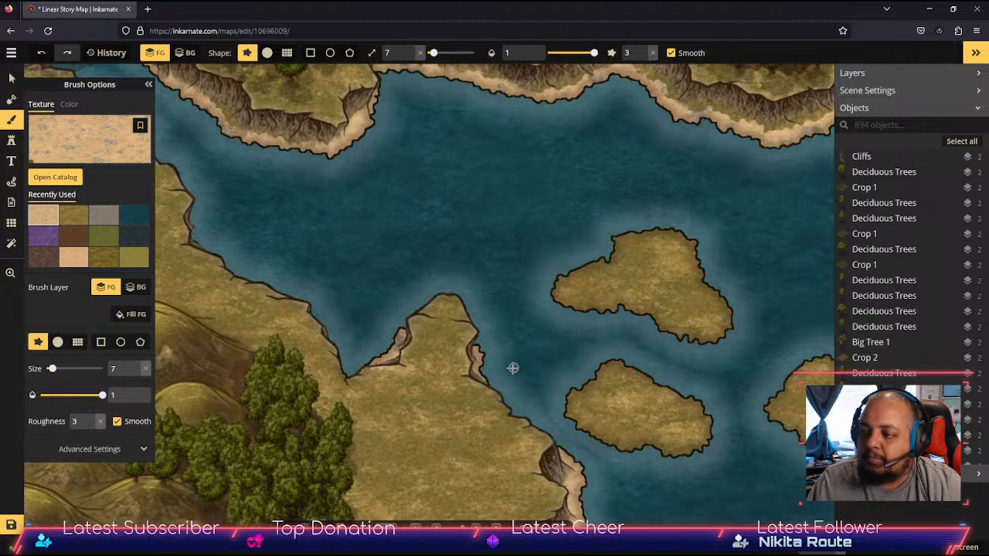
Step: Inspect the southern river bank, the forest, the walled city and the islands for areas that still need detail
scroll(512, 368, "down", 5)
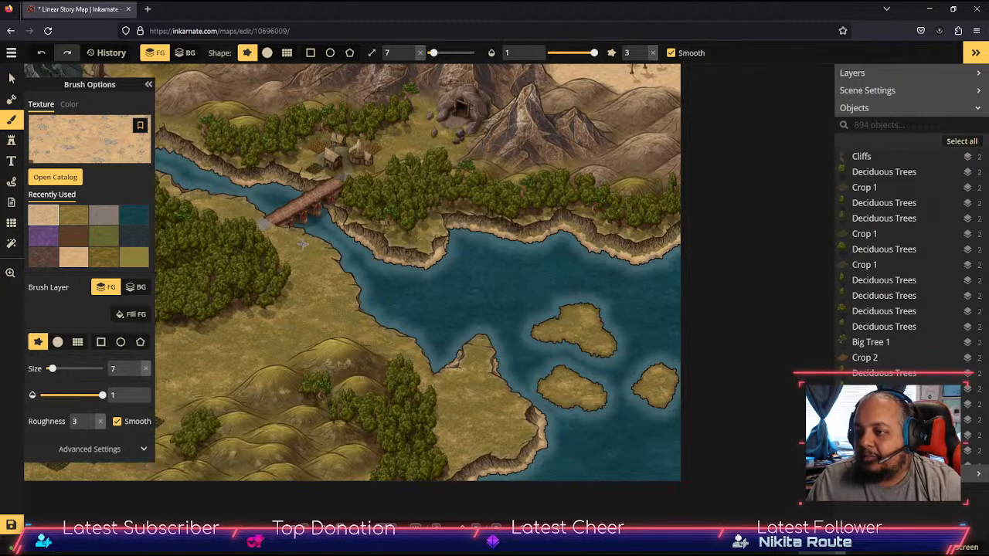
key("space")
left_click_drag(304, 245, 527, 265)
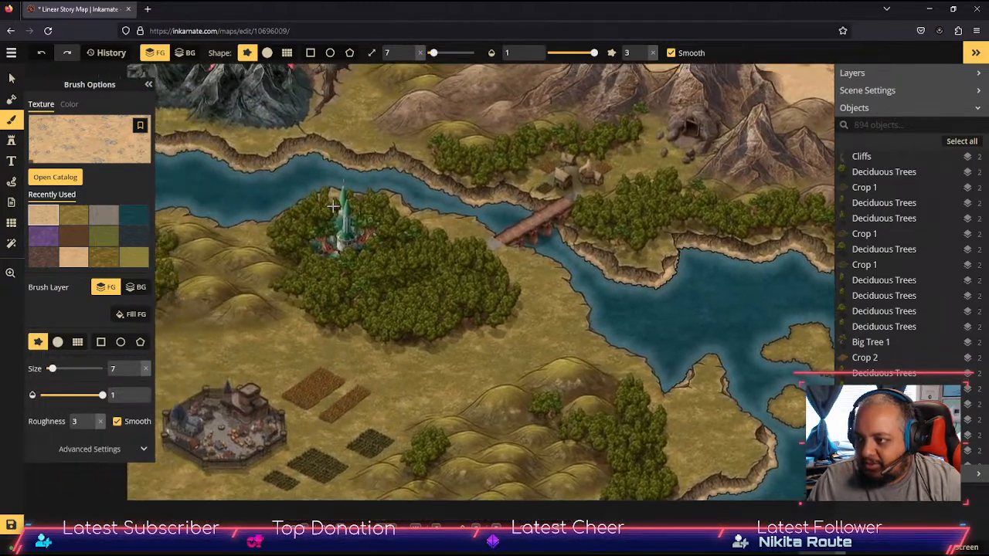
left_click_drag(725, 446, 478, 421)
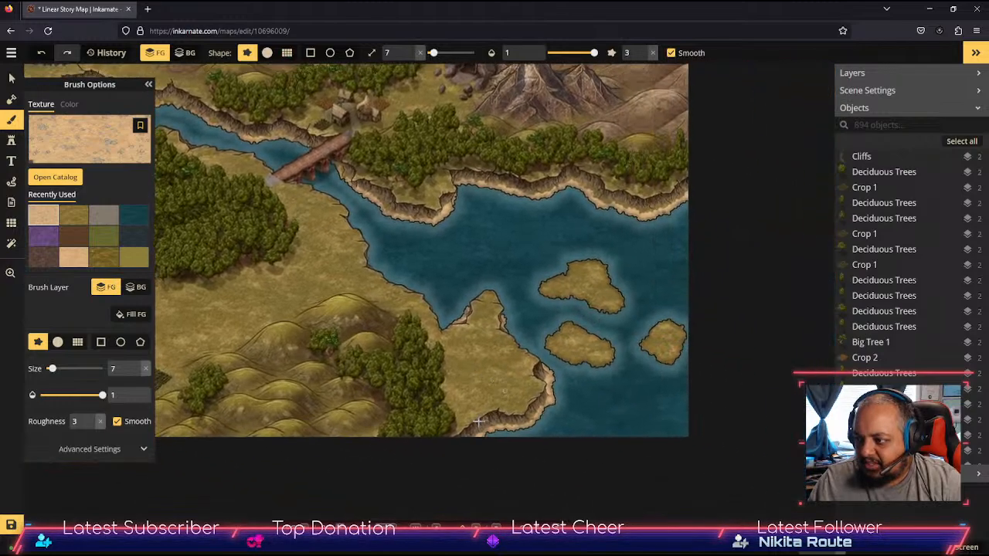
left_click_drag(294, 253, 537, 318)
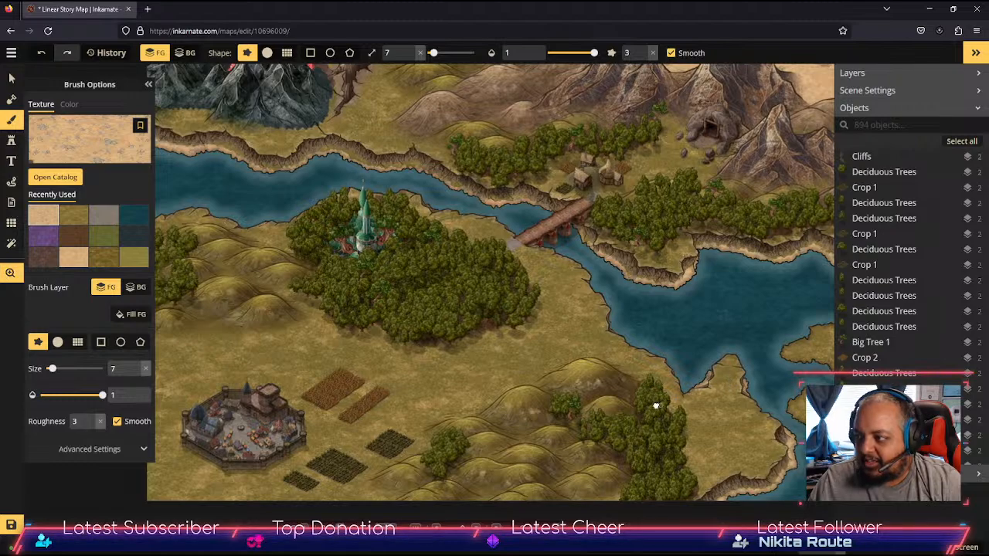
left_click_drag(658, 403, 600, 386)
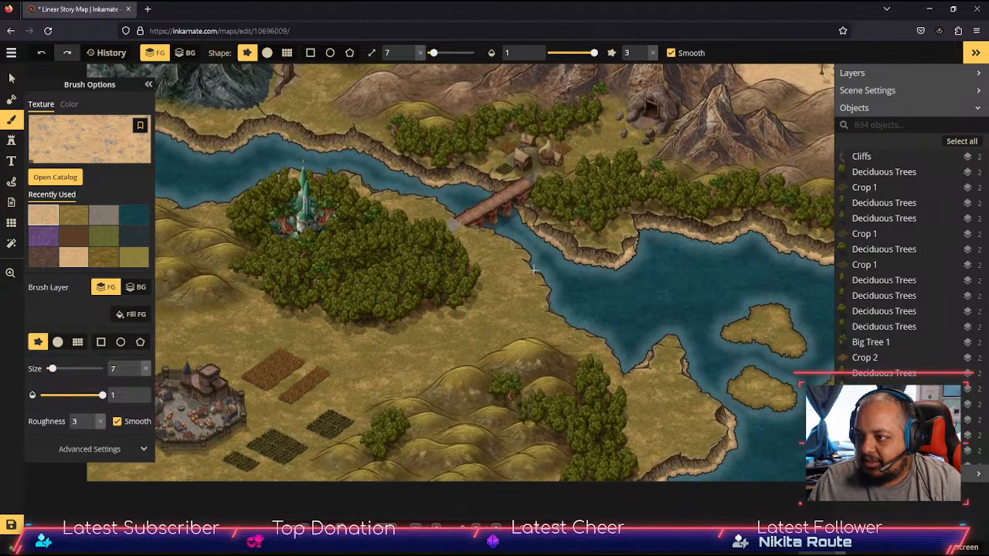
left_click_drag(665, 408, 441, 347)
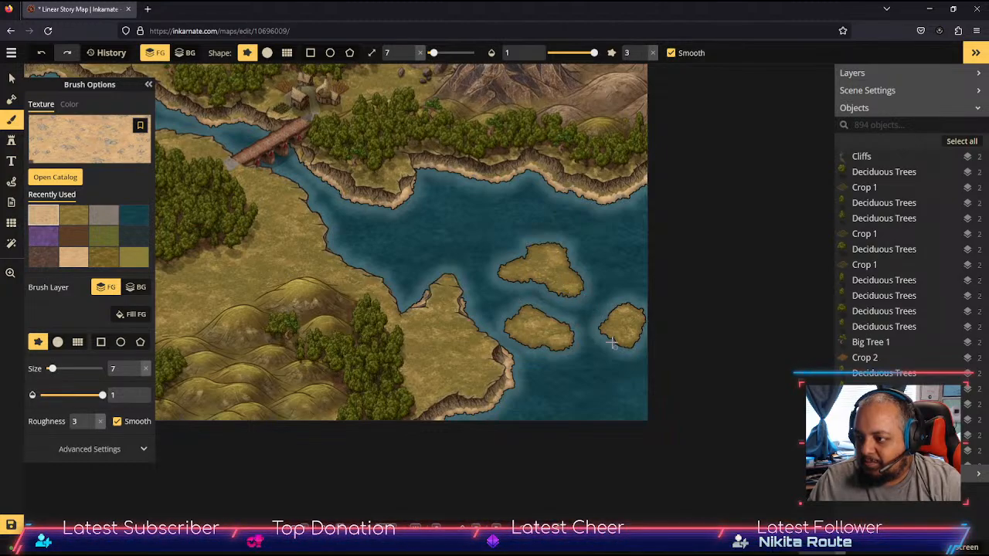
Step: Ready the cliff stamp, variant 15, and reduce its size to 44
key("s")
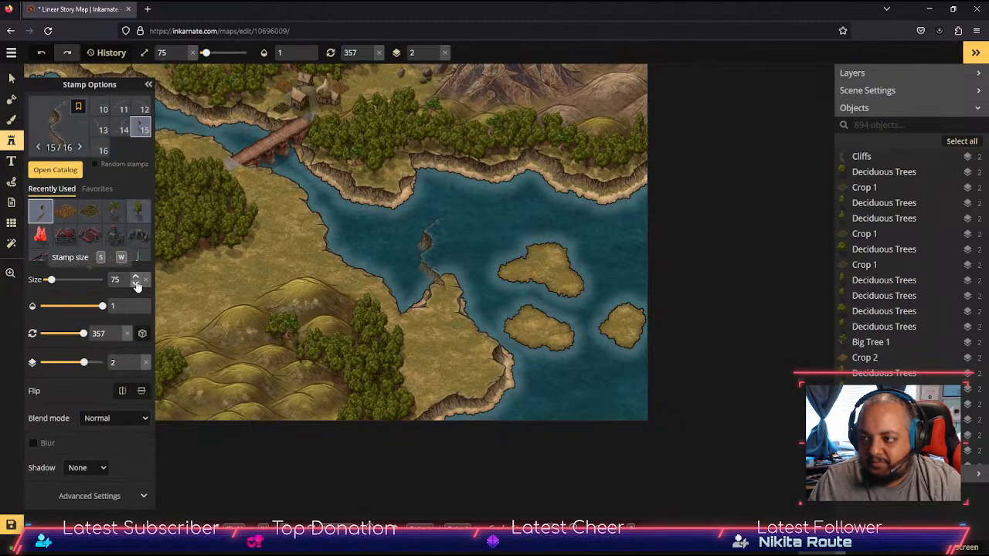
left_click(137, 283)
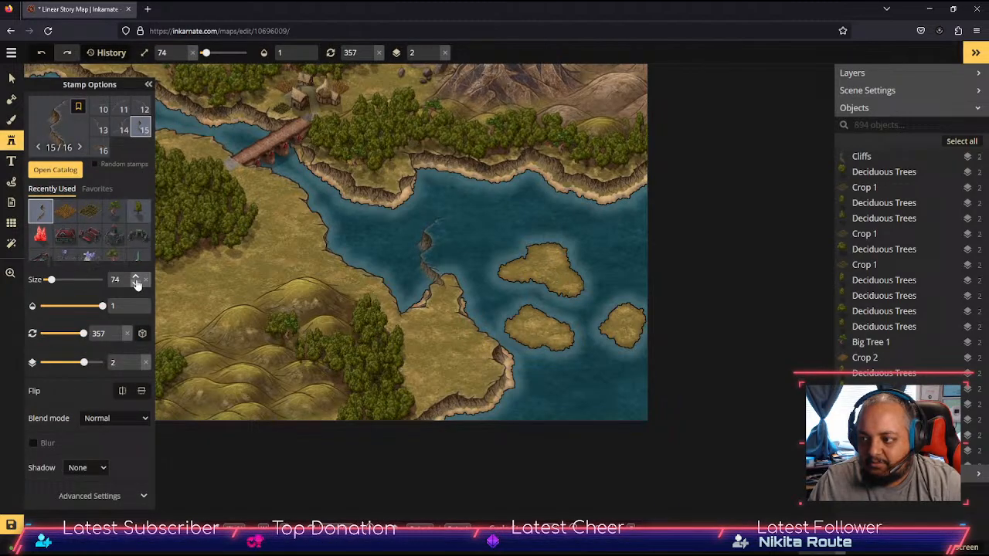
scroll(137, 283, "up", 16)
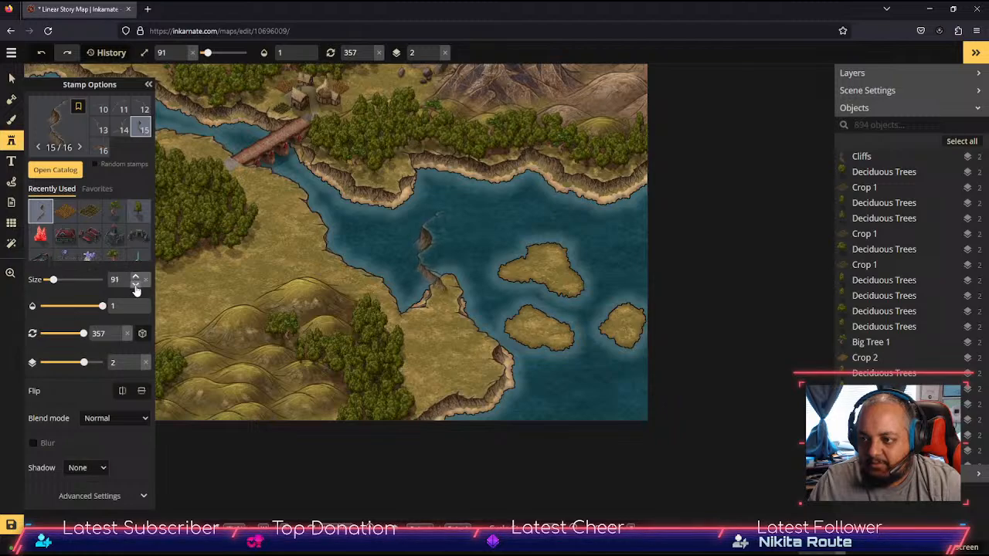
scroll(136, 287, "down", 20)
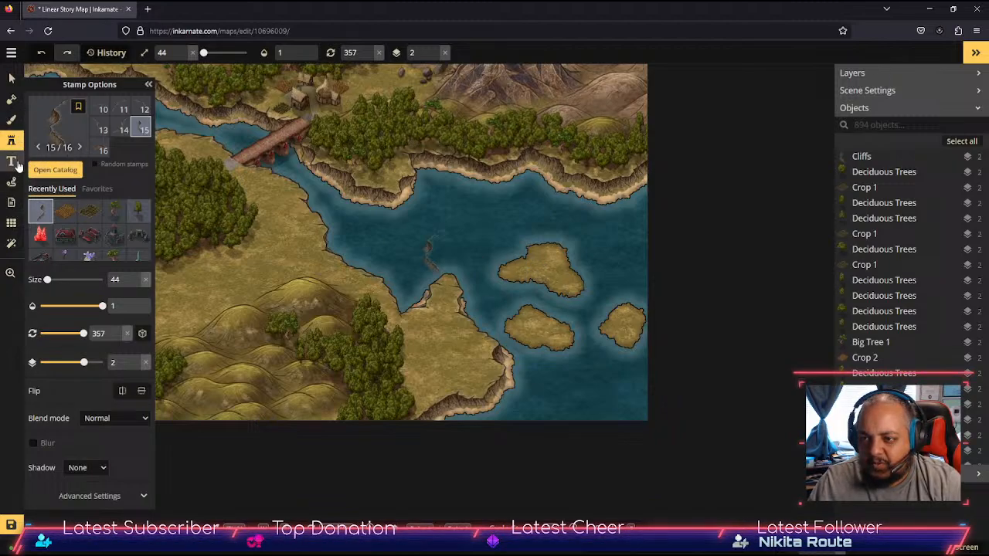
Step: Search the Fantasy Regional HD stamp catalog for "hill" and "cliff" stamps
left_click(56, 169)
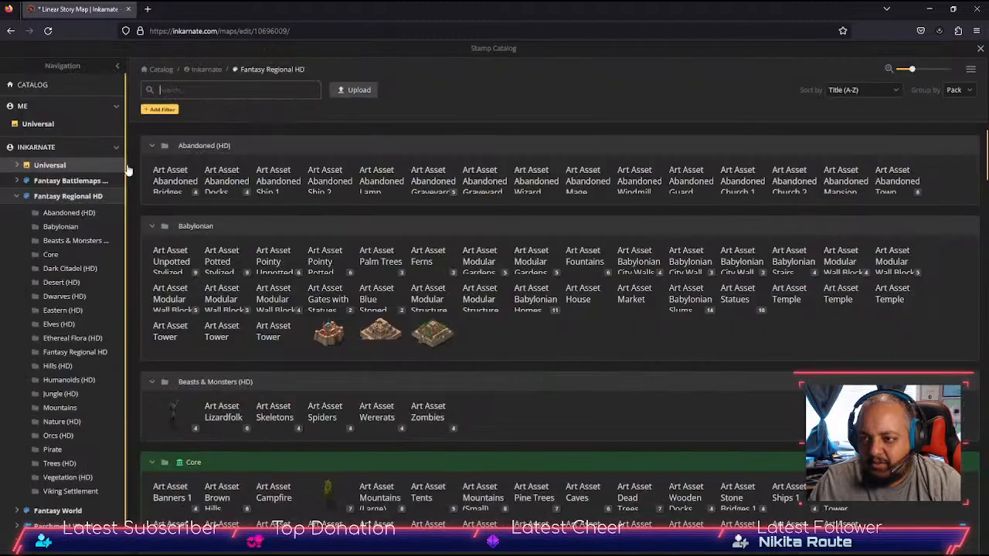
type("hill")
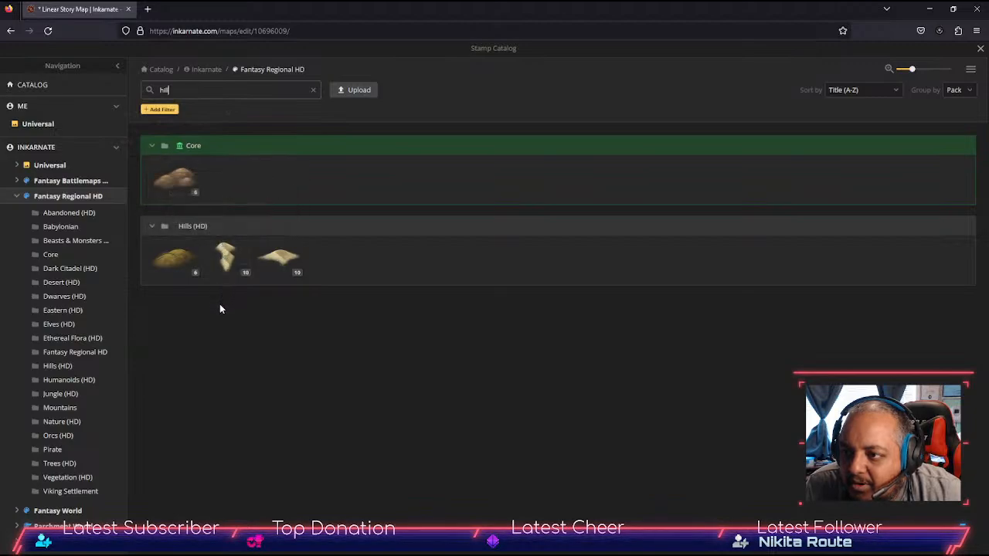
left_click(180, 89)
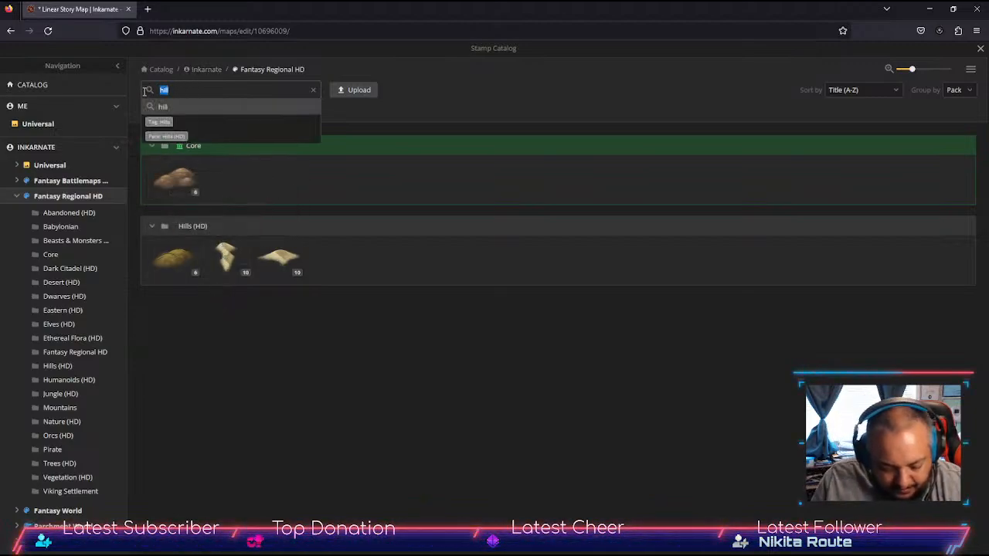
type("cliff")
key("Return")
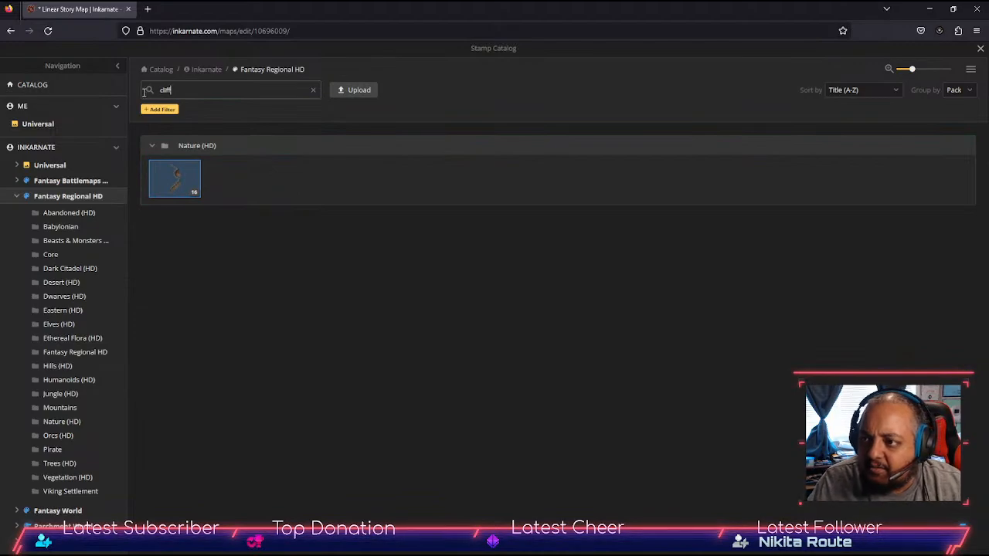
left_click(165, 90)
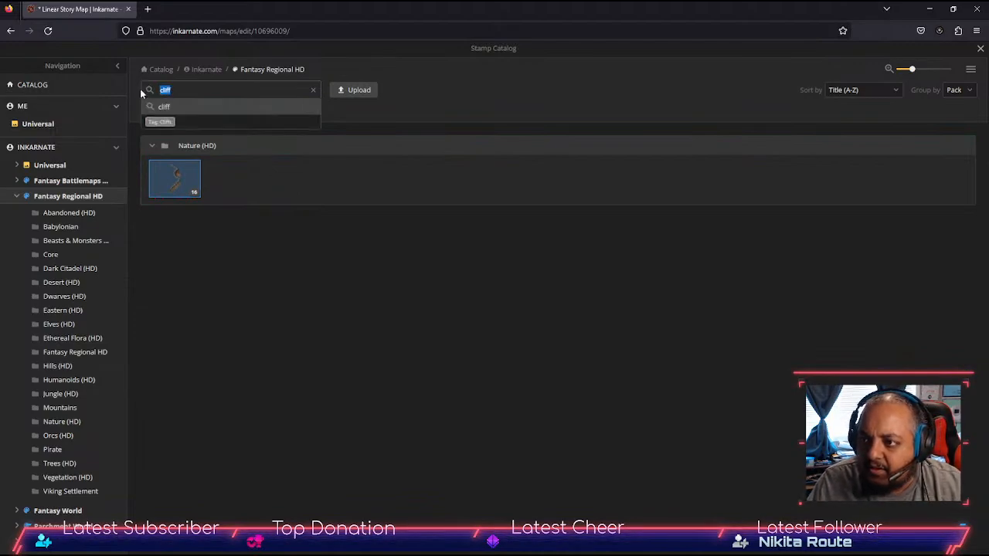
key("BackSpace")
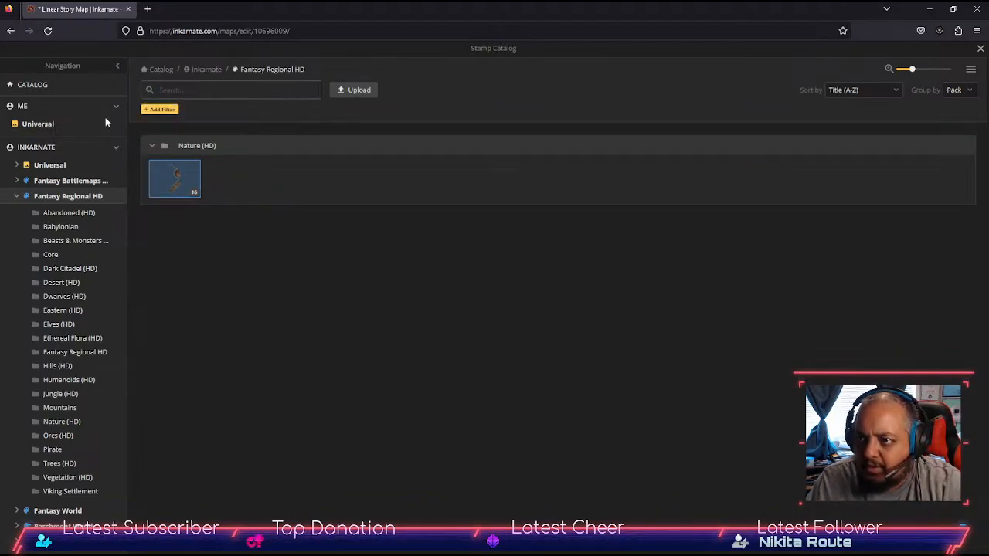
type("cliff")
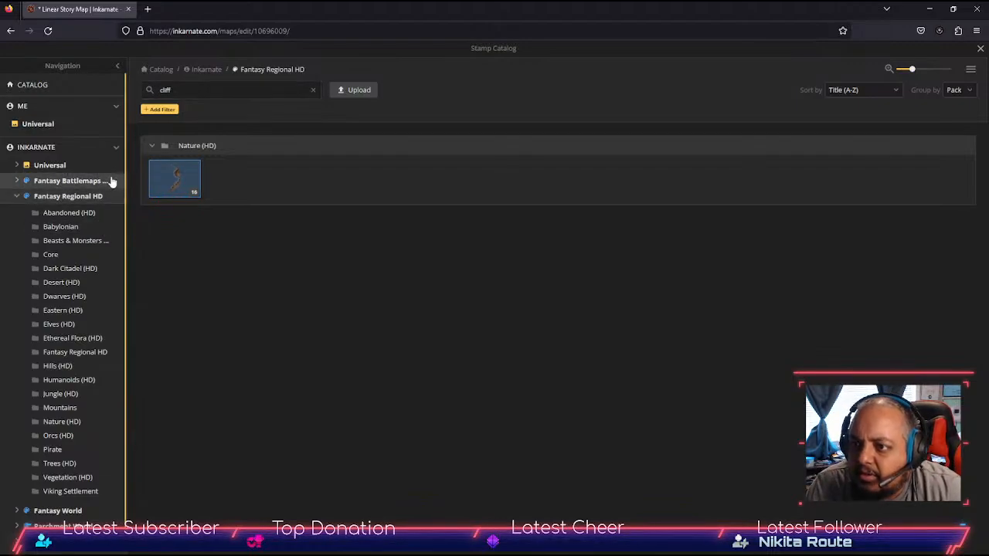
Step: Check all Inkarnate packs for cliff stamps, then clear the search and view the Universal and Fantasy Battlemaps 2.0 collections
left_click(209, 70)
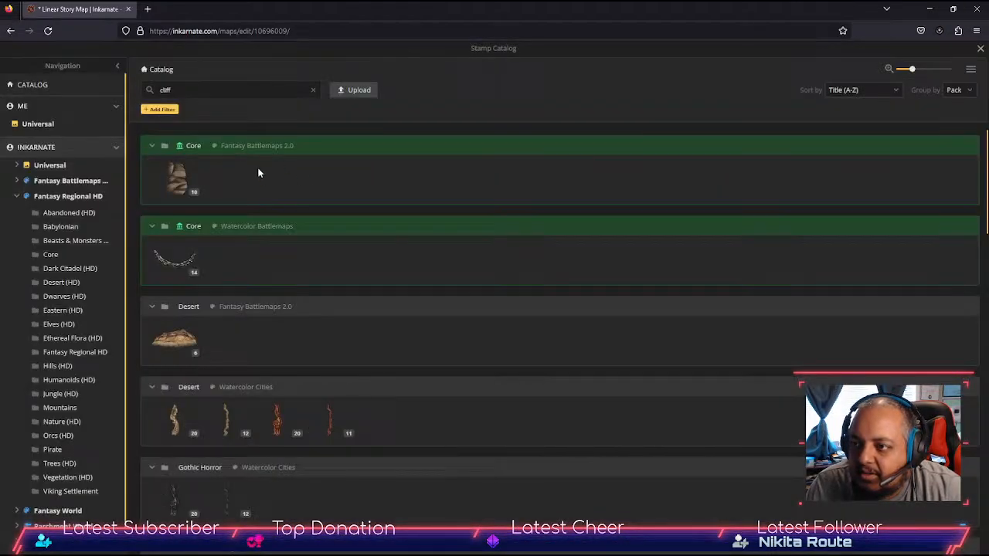
left_click(78, 198)
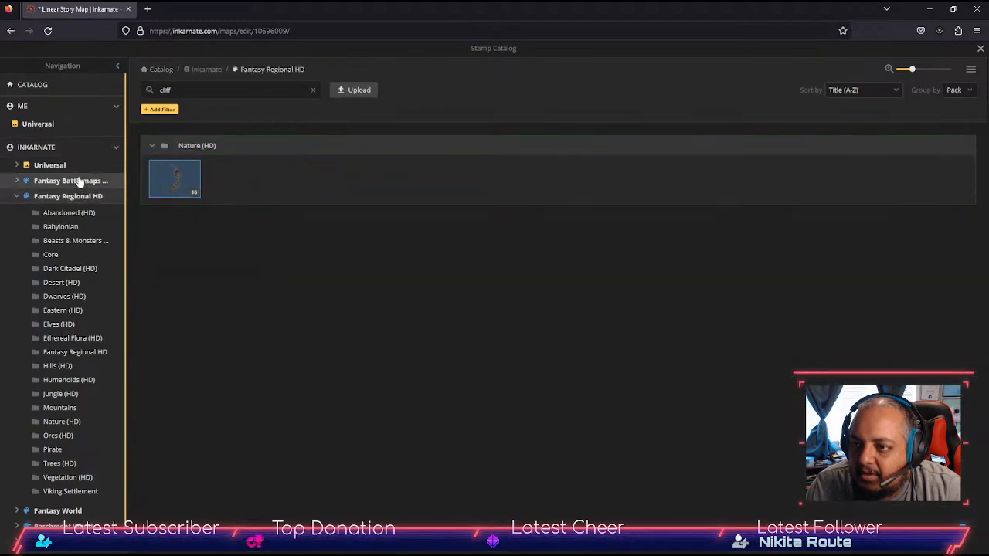
left_click(61, 170)
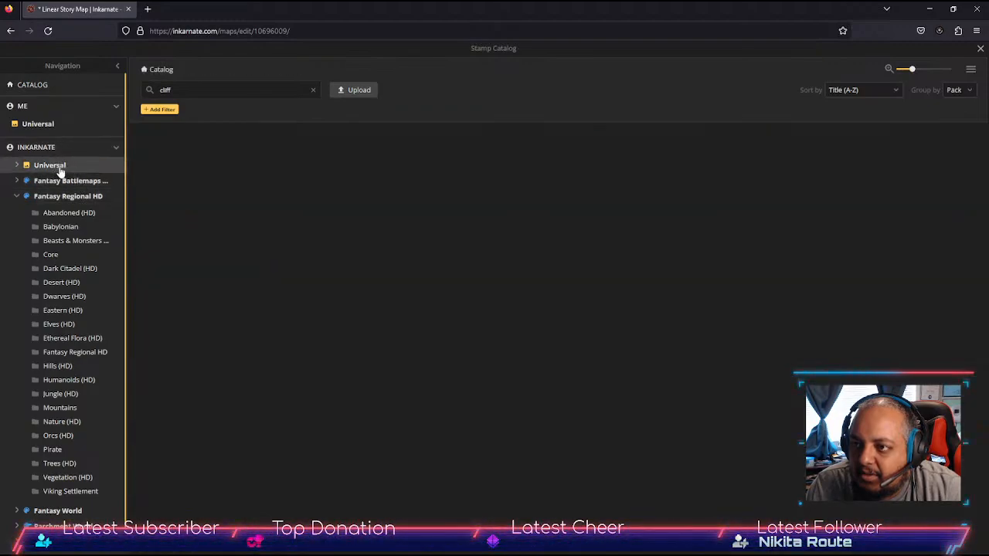
left_click(312, 90)
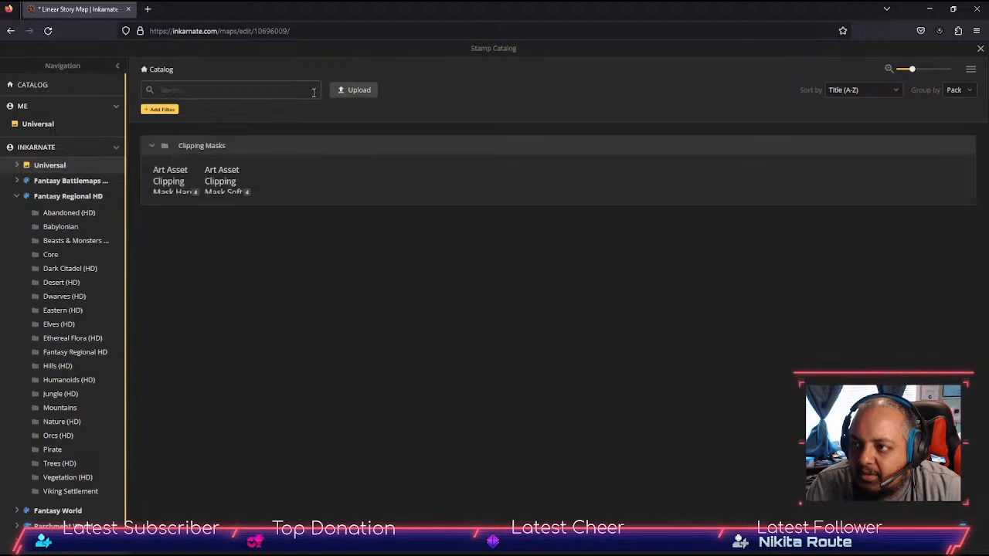
left_click(70, 181)
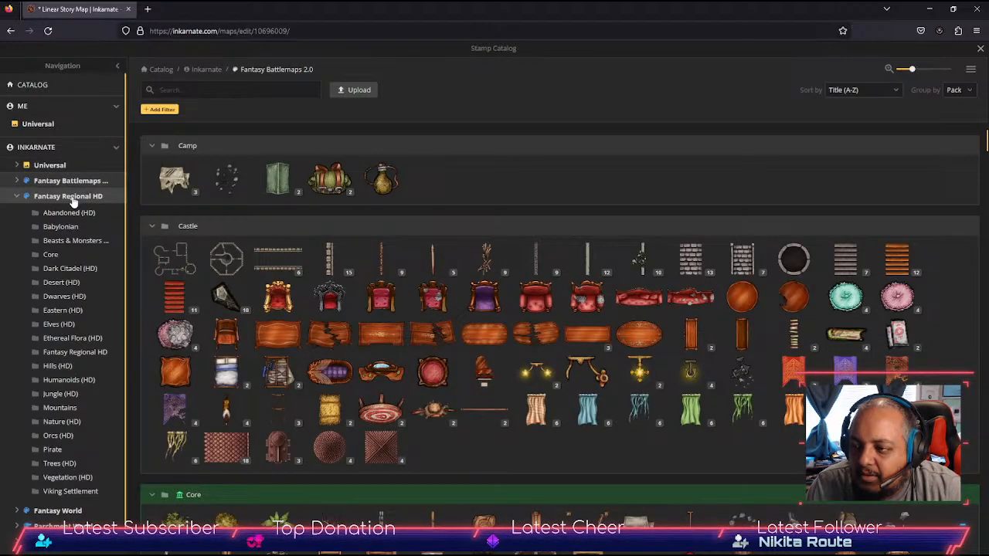
Step: Browse the Fantasy Regional HD stamps down to the Hills pack and expand its hill and dune groups to view the variants
left_click(72, 198)
scroll(763, 238, "down", 3)
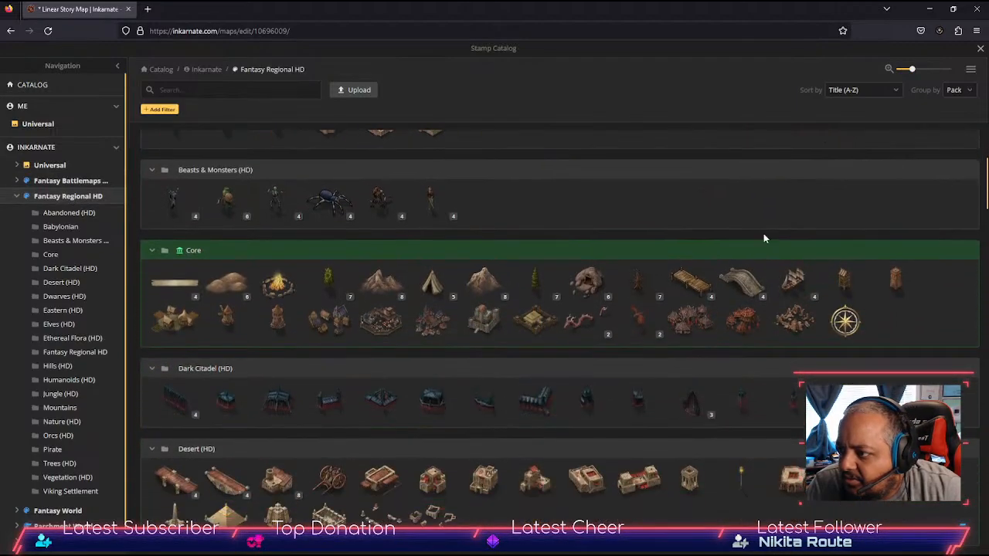
scroll(763, 237, "down", 6)
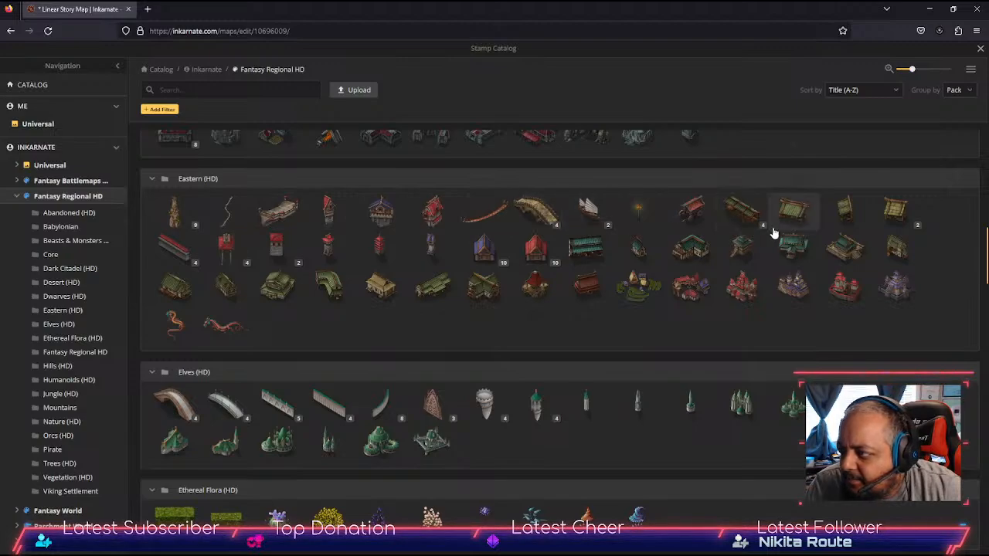
scroll(772, 230, "down", 5)
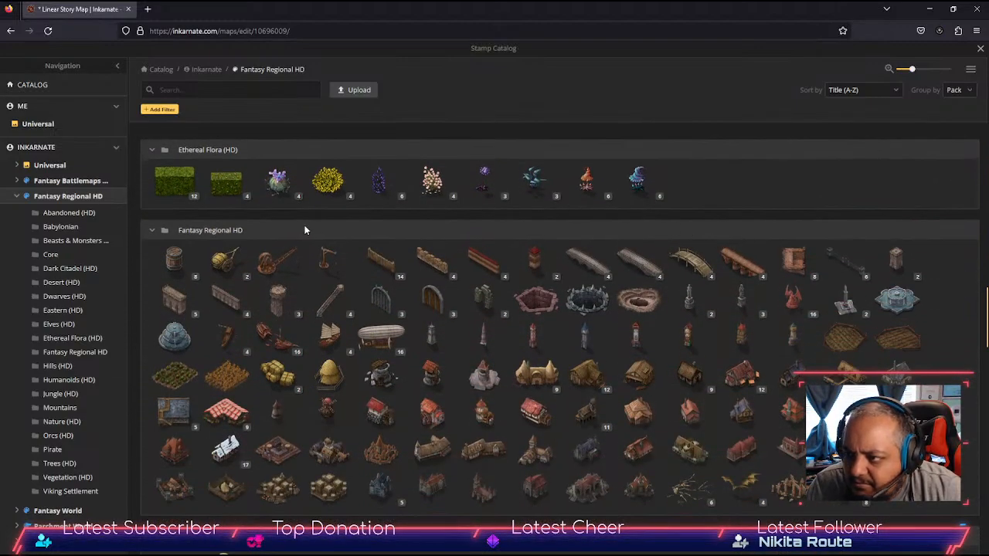
scroll(422, 261, "down", 3)
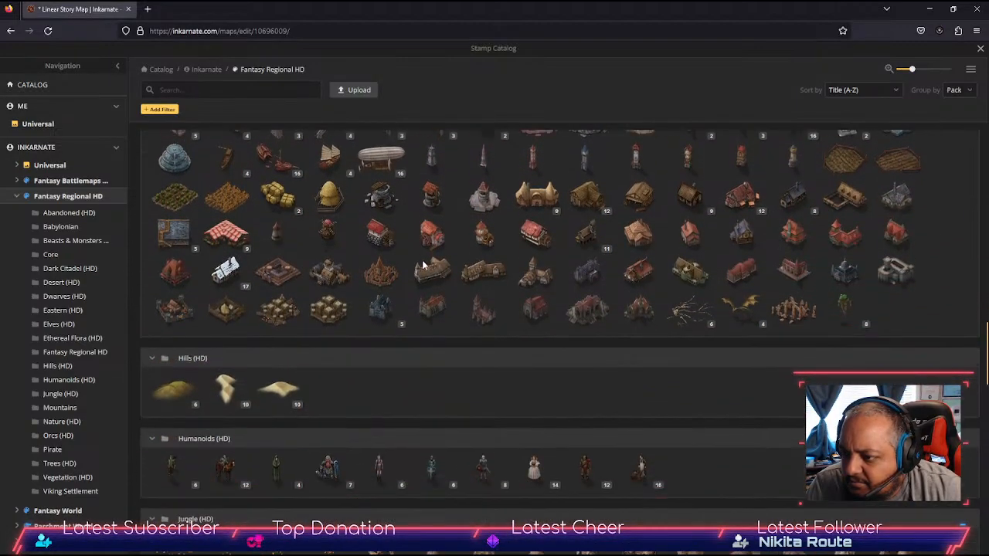
scroll(422, 264, "down", 2)
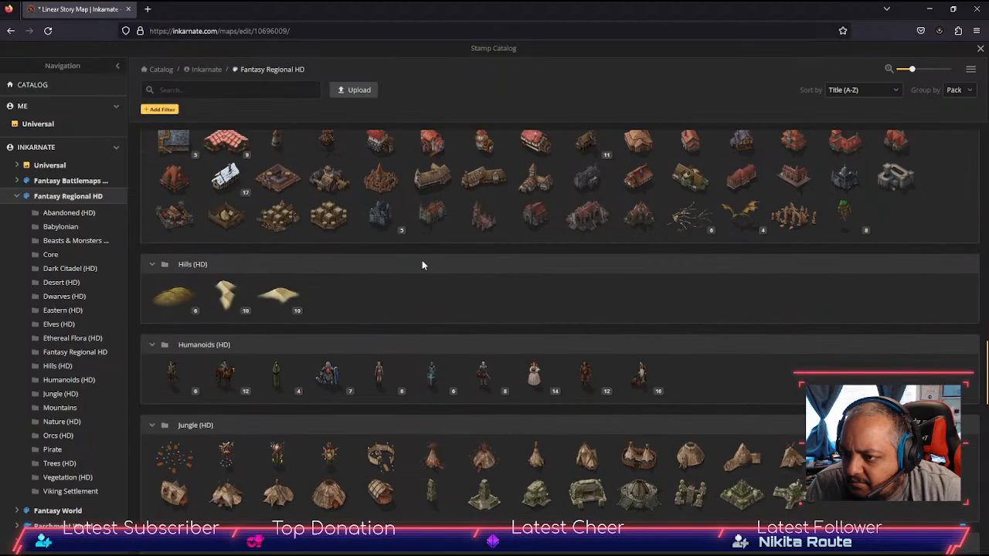
left_click(190, 312)
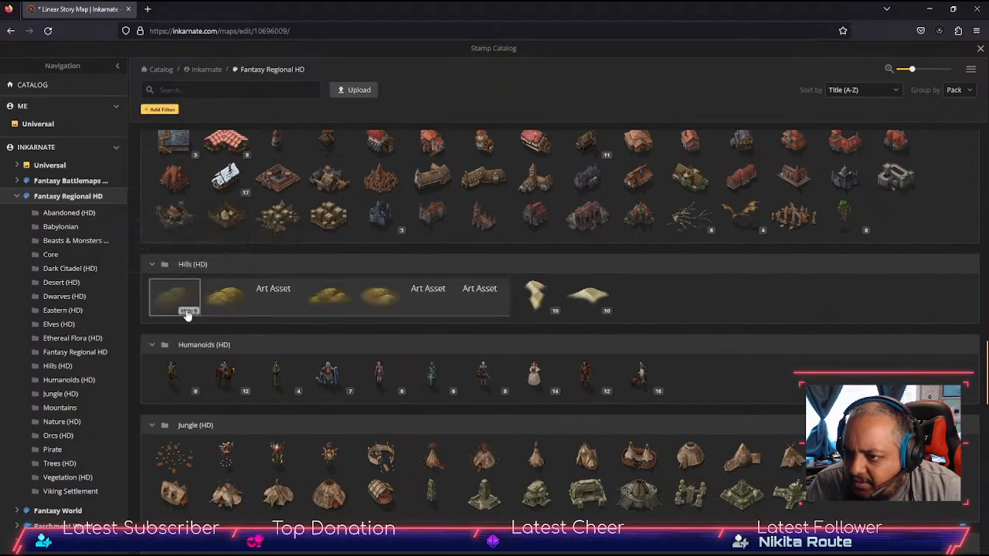
left_click(567, 317)
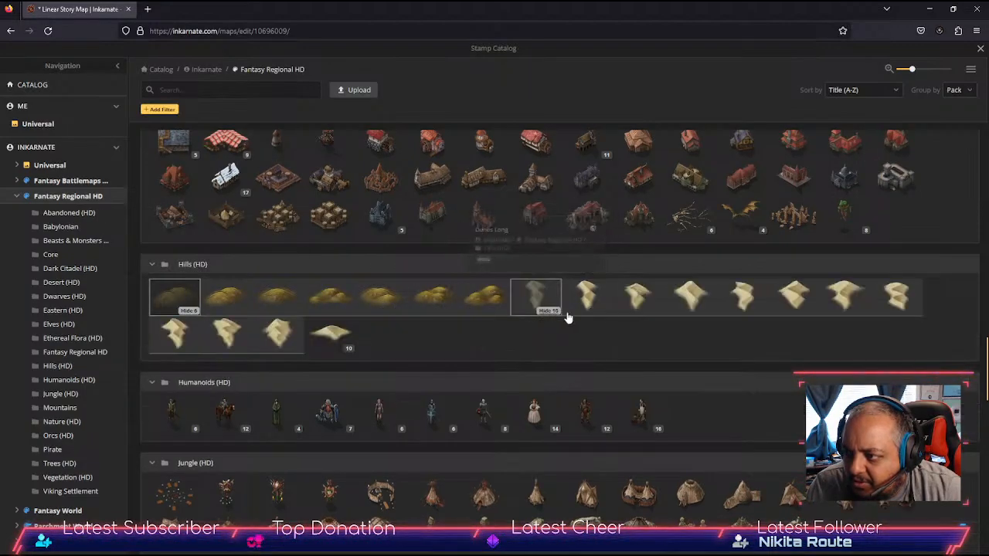
left_click(345, 348)
scroll(380, 352, "down", 4)
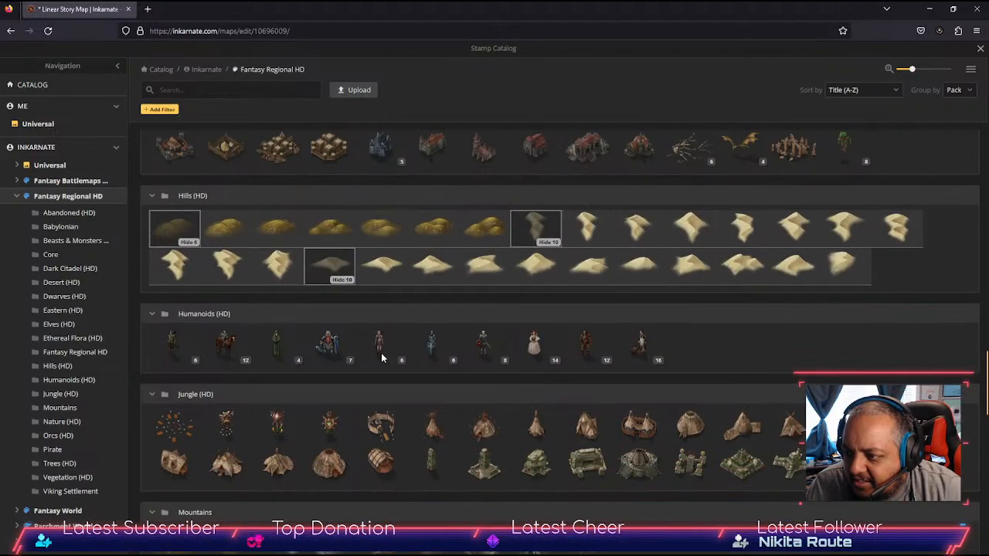
Step: Look through the Mountains, Nature, Orcs, Pirate, Trees and Vegetation stamp packs, then close the catalog without choosing a stamp
scroll(384, 343, "down", 1)
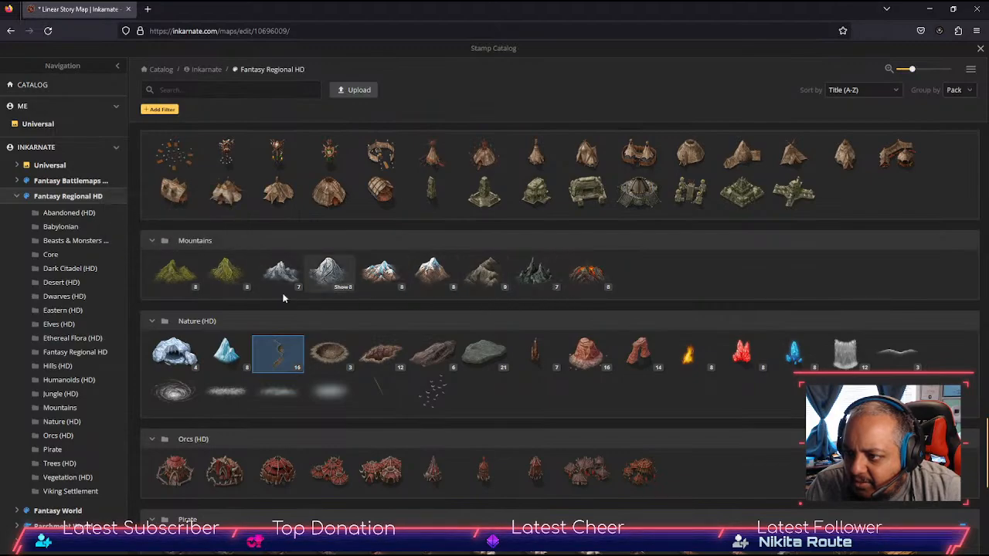
scroll(207, 301, "down", 2)
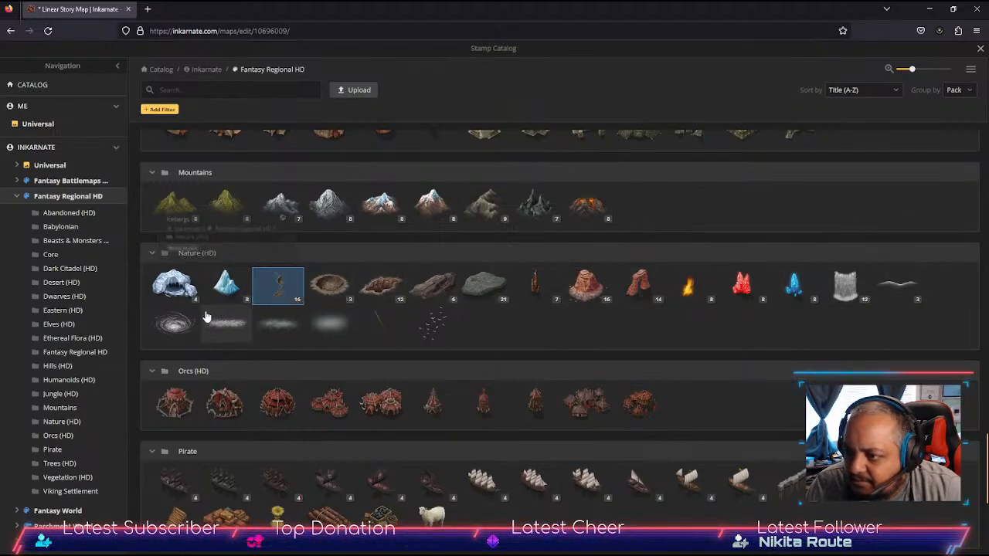
scroll(300, 324, "down", 2)
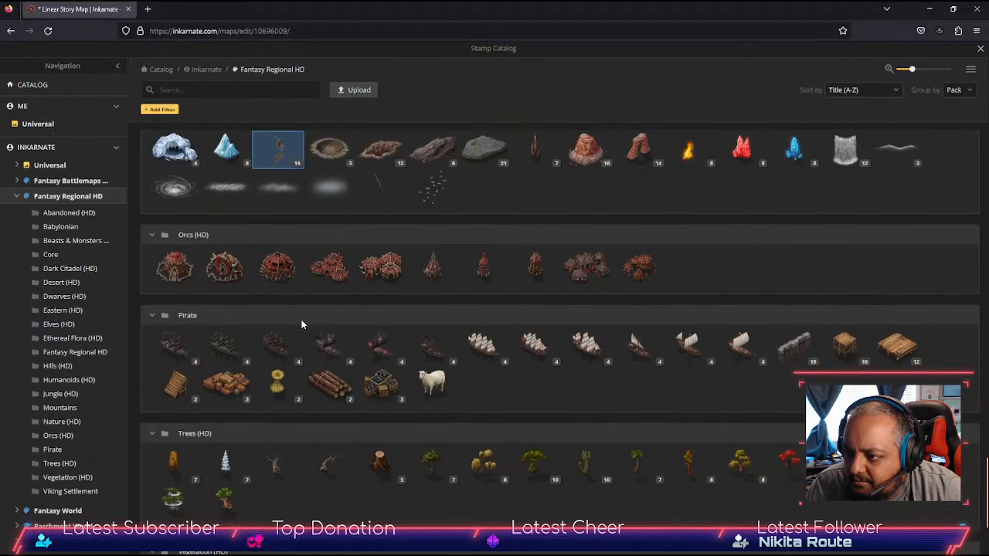
scroll(301, 324, "down", 2)
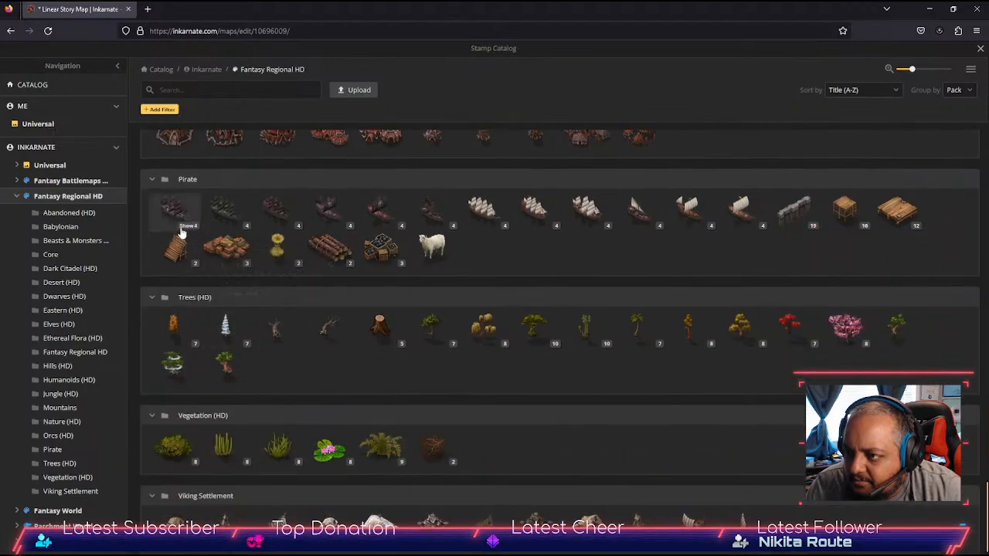
scroll(466, 325, "down", 1)
mouse_move(467, 326)
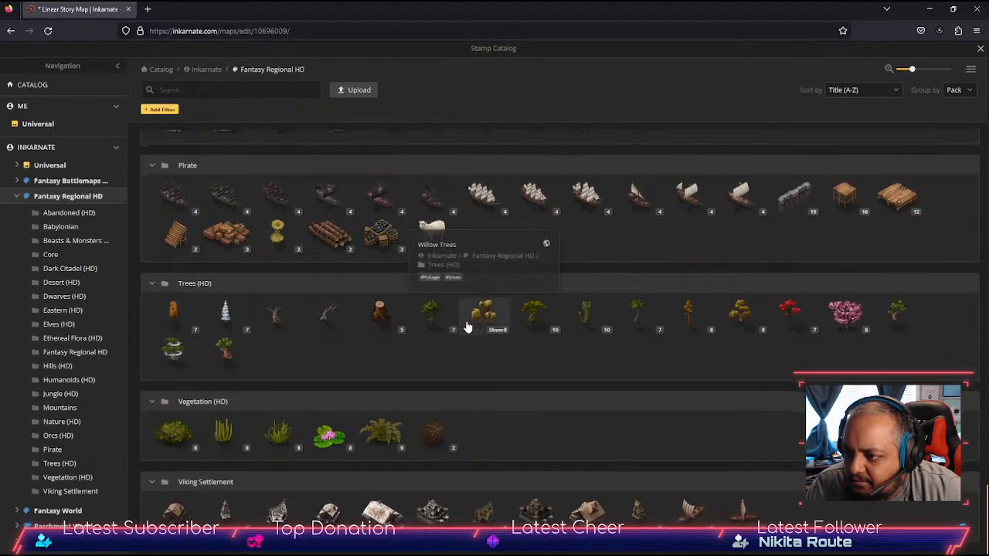
scroll(465, 323, "up", 16)
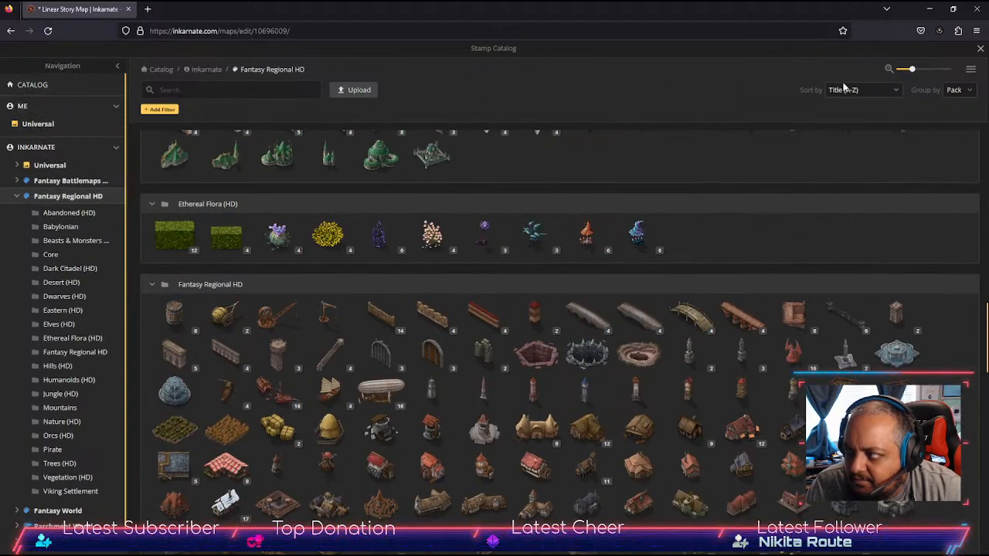
left_click(980, 51)
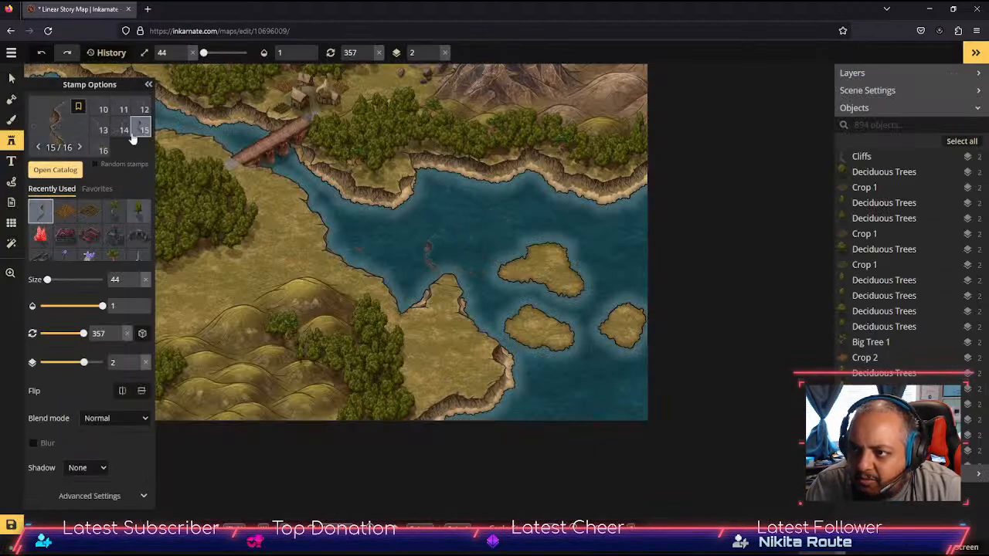
Step: Set the cliff stamp size to 28 and place one cliff on the western half of the northernmost island
left_click(135, 286)
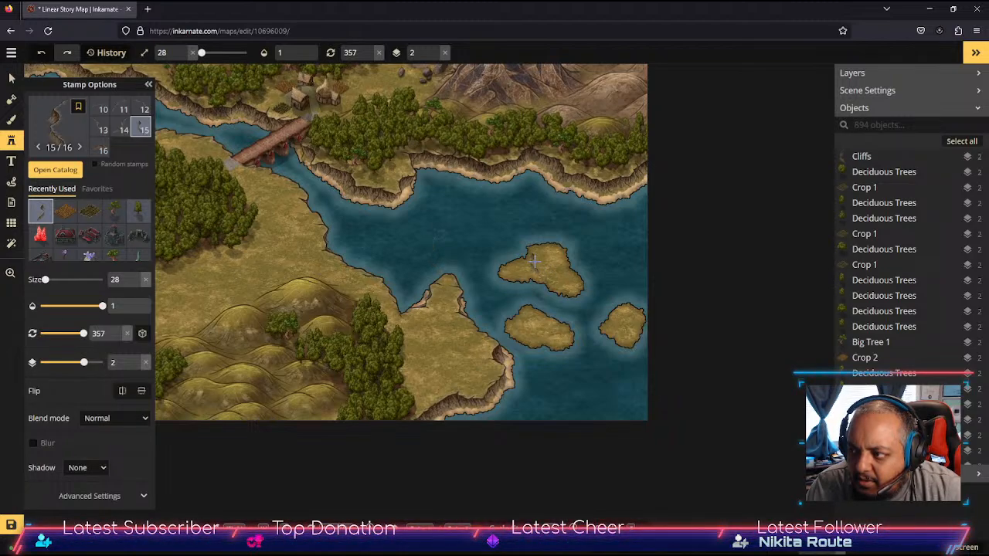
left_click(534, 265)
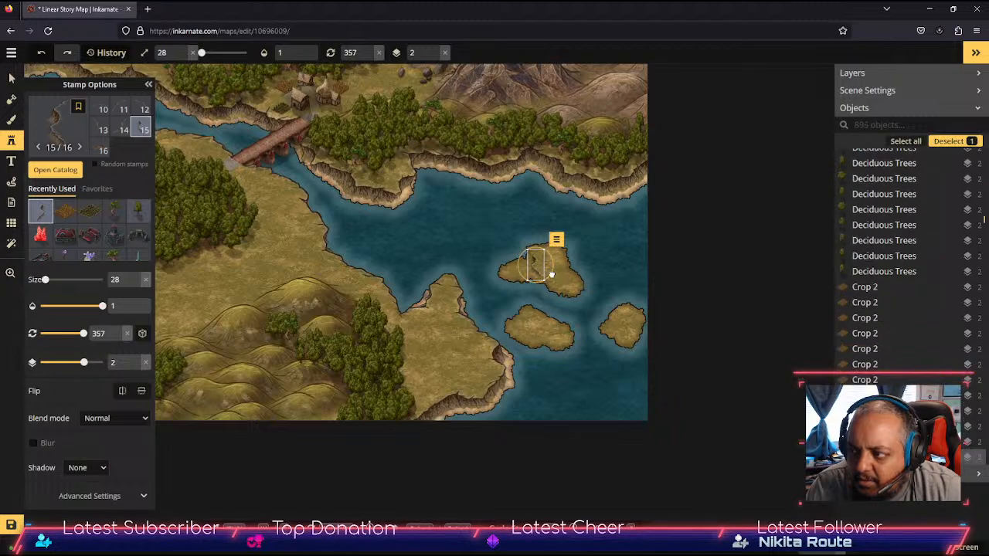
scroll(540, 263, "up", 2)
scroll(571, 285, "up", 3)
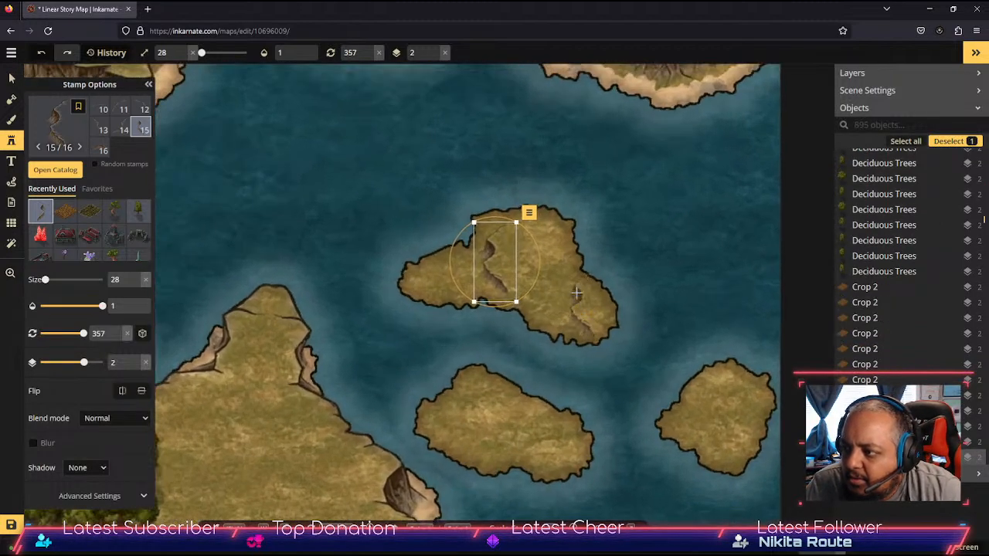
Step: Place cliff variant 13 off the northernmost island's northeast shore and variant 14 in the water just north of it
left_click(103, 130)
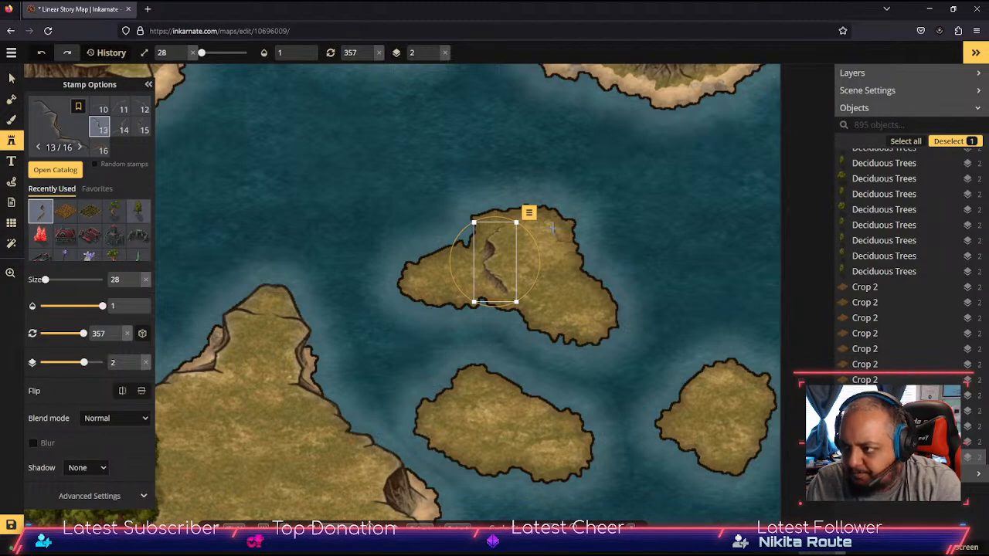
left_click(593, 210)
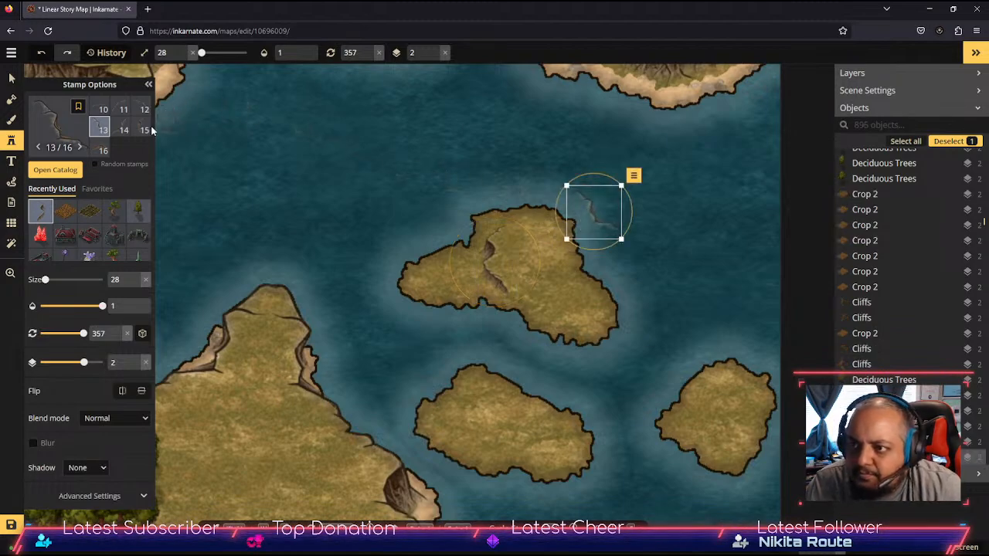
left_click(485, 189)
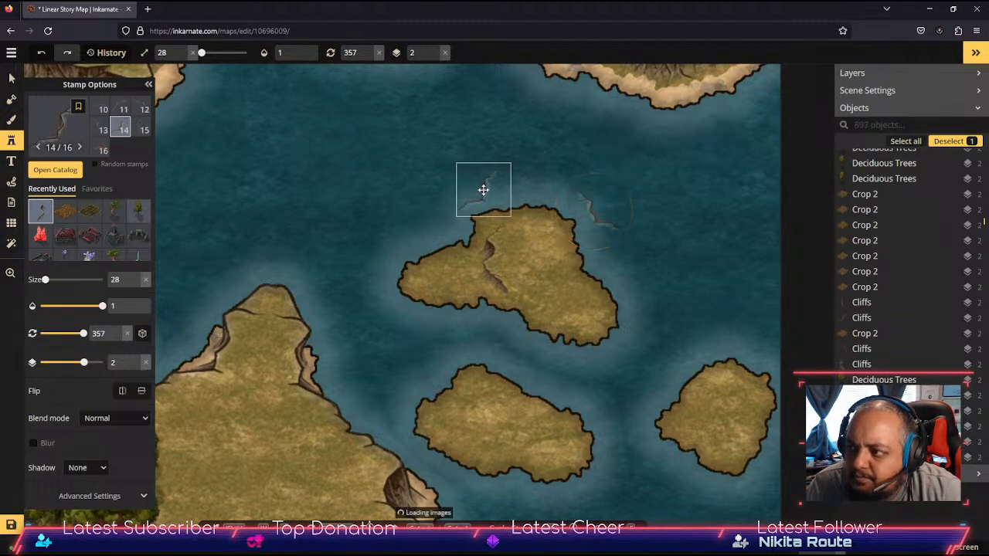
mouse_move(497, 189)
left_mouse_down()
mouse_move(496, 218)
mouse_move(484, 176)
left_mouse_up()
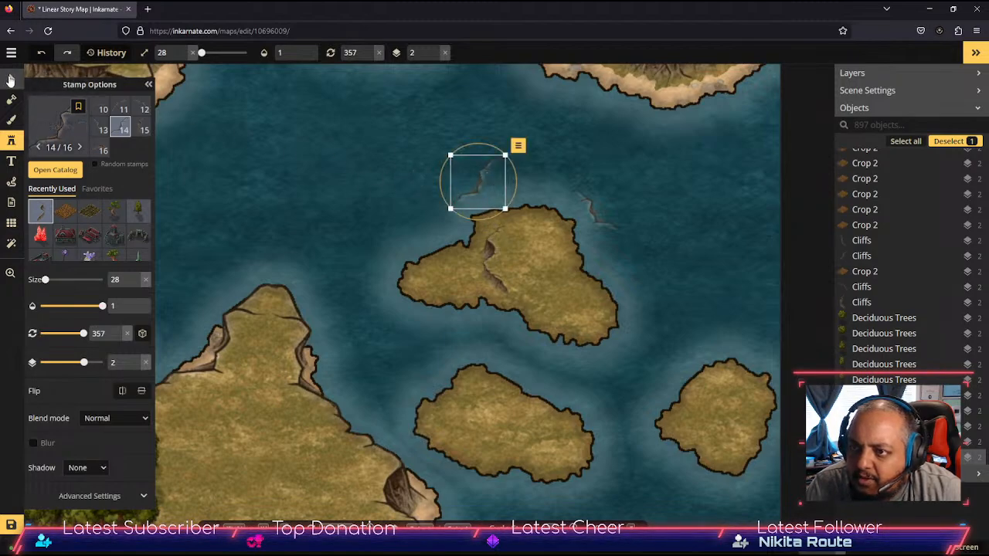
Step: Select and delete all the cliff stamps on and around the northernmost island
left_click(11, 79)
left_click_drag(387, 157, 595, 263)
key("Delete")
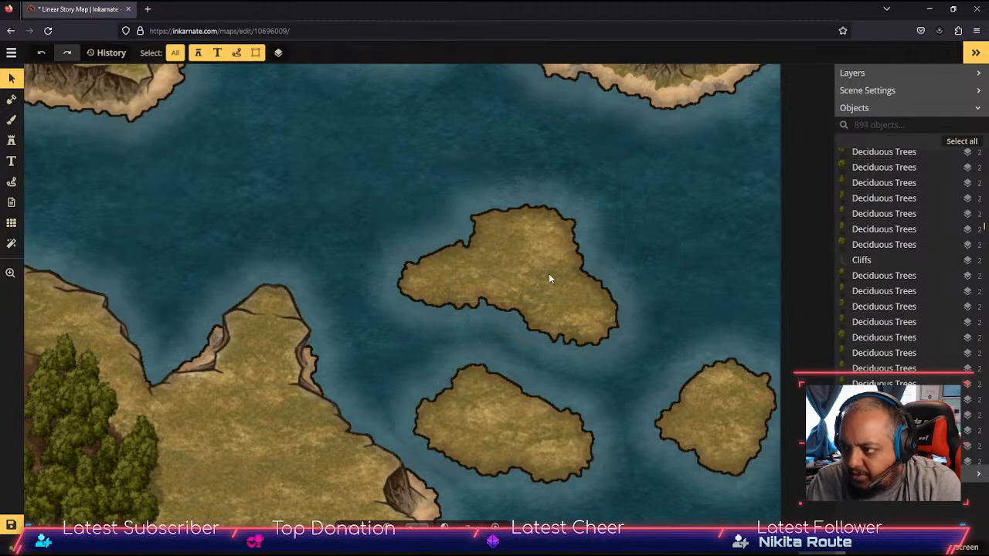
Step: Erase all three offshore islands from the landmass with a subtracting mask brush of size 26
left_click(13, 101)
left_click(129, 158)
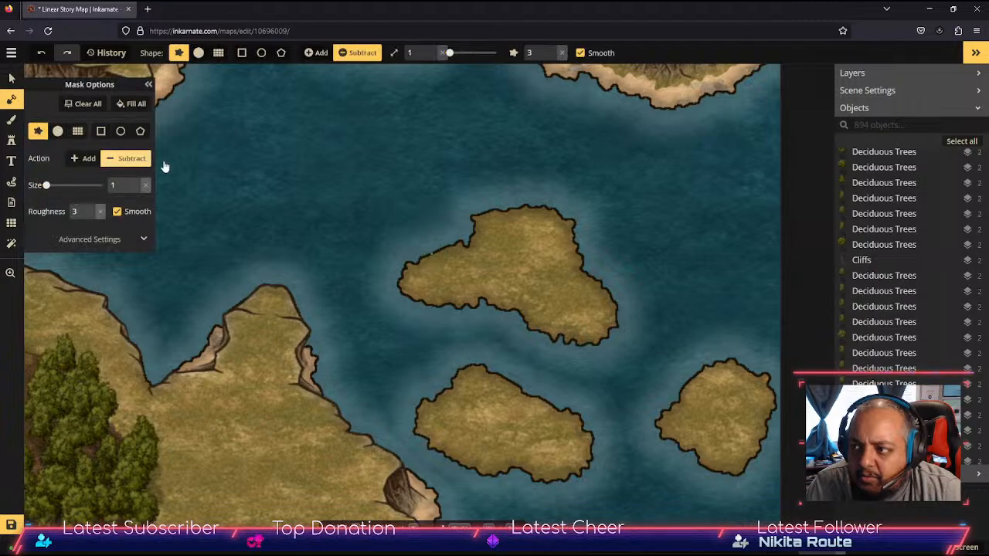
left_click(433, 49)
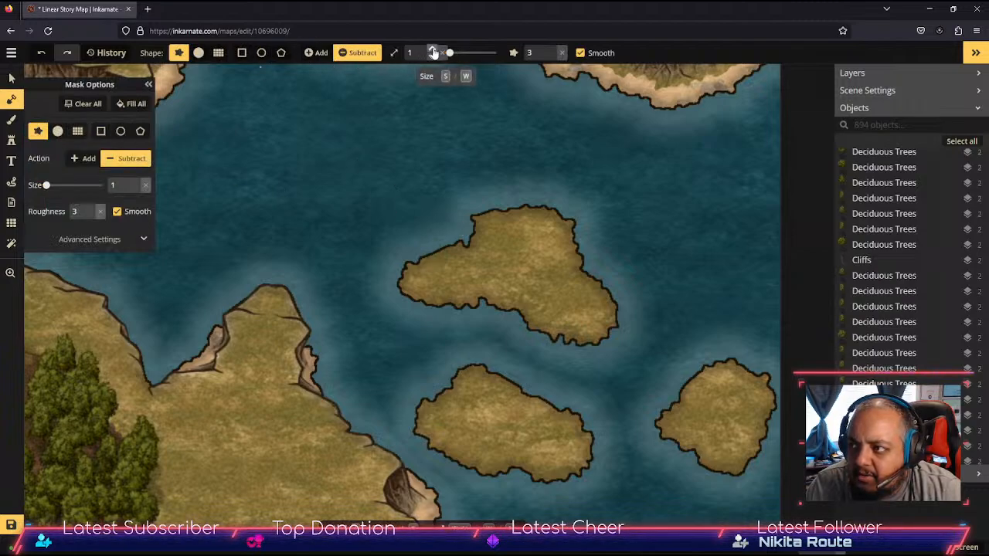
mouse_move(508, 224)
left_mouse_down()
mouse_move(521, 347)
mouse_move(514, 222)
mouse_move(582, 205)
mouse_move(664, 301)
mouse_move(611, 336)
mouse_move(644, 417)
mouse_move(719, 438)
mouse_move(725, 450)
mouse_move(727, 434)
mouse_move(649, 423)
mouse_move(551, 463)
mouse_move(485, 447)
mouse_move(447, 397)
mouse_move(482, 369)
mouse_move(507, 411)
mouse_move(454, 432)
mouse_move(420, 419)
mouse_move(518, 445)
mouse_move(539, 355)
mouse_move(430, 290)
mouse_move(460, 258)
mouse_move(428, 278)
mouse_move(499, 319)
mouse_move(621, 363)
mouse_move(730, 432)
mouse_move(431, 254)
left_mouse_up()
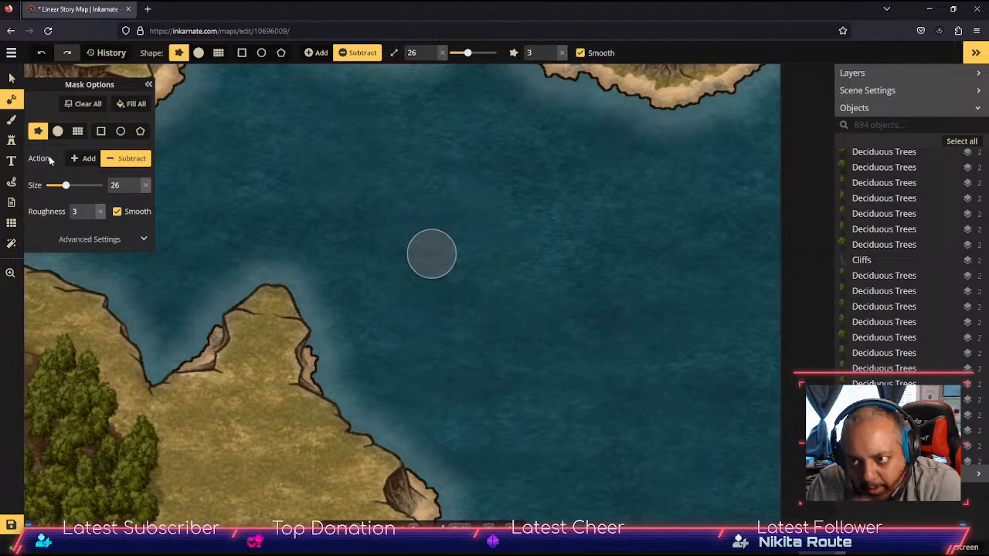
Step: Form the northern arc of an island outline in the open water from cliff variants 14, 11 and 12, with 11 and 12 rotated to 16
left_click(10, 140)
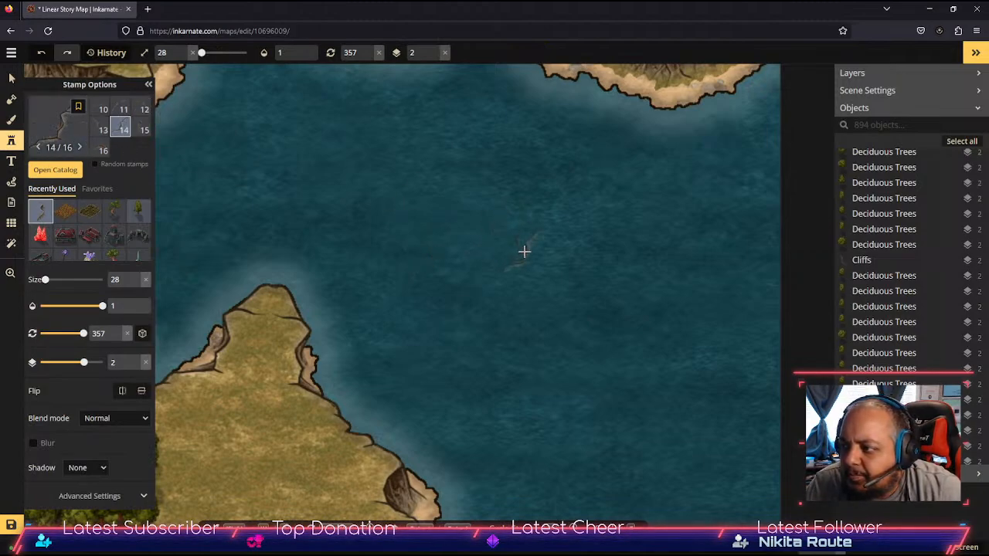
left_click(525, 251)
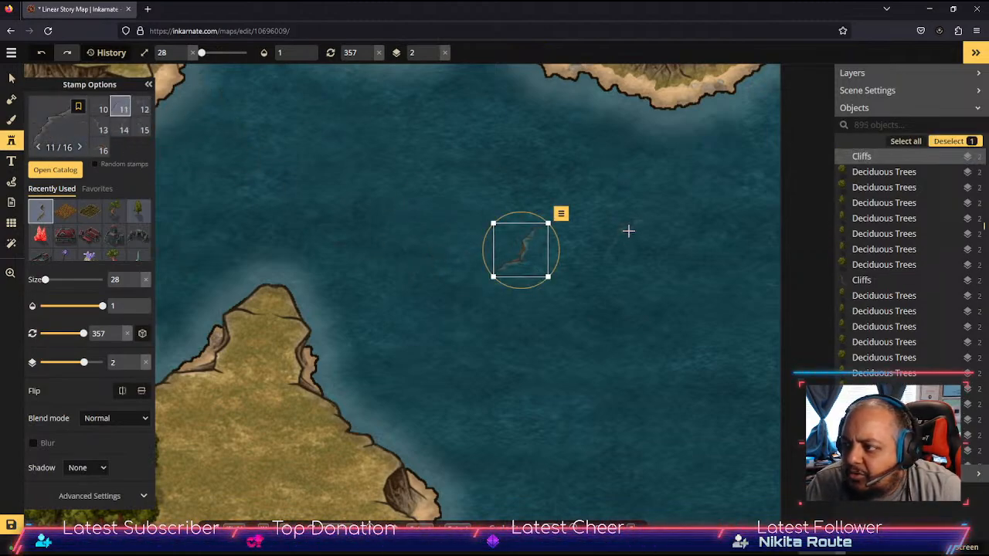
left_click(612, 207)
left_click_drag(635, 176, 563, 209)
left_click(144, 109)
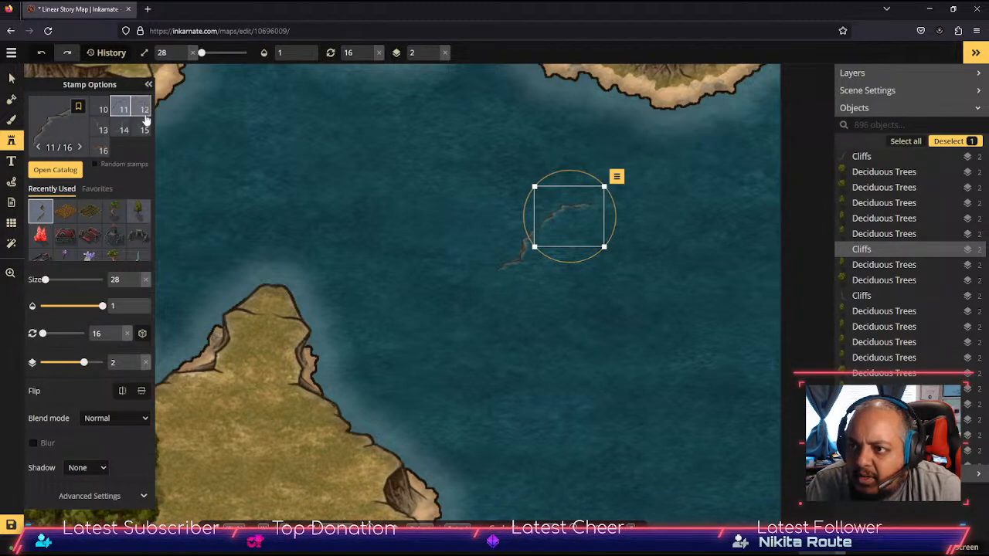
left_click(646, 234)
left_click_drag(649, 234, 626, 226)
Step: Extend the outline down its west side with cliff variant 2 and along the south with variant 5, both rotated to 349
scroll(125, 122, "up", 3)
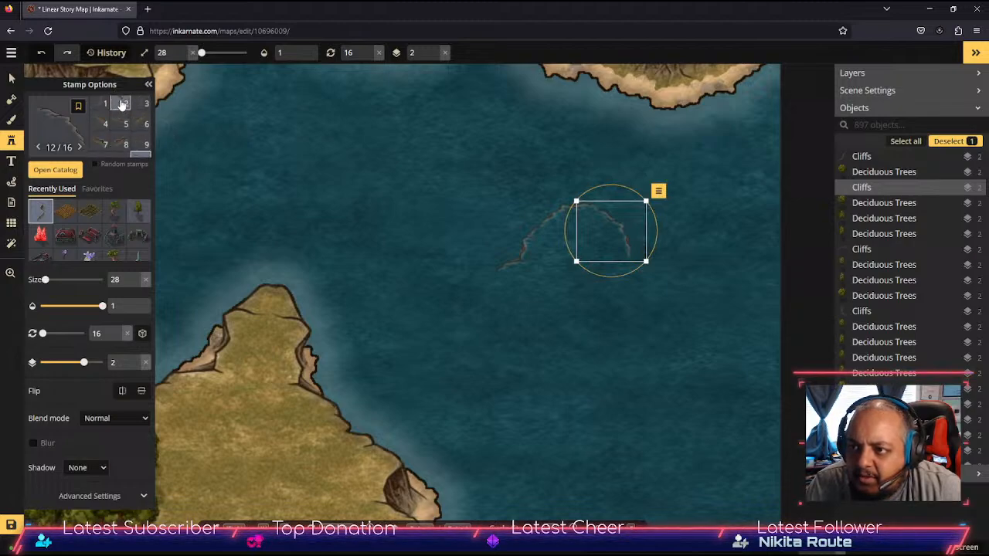
left_click(122, 105)
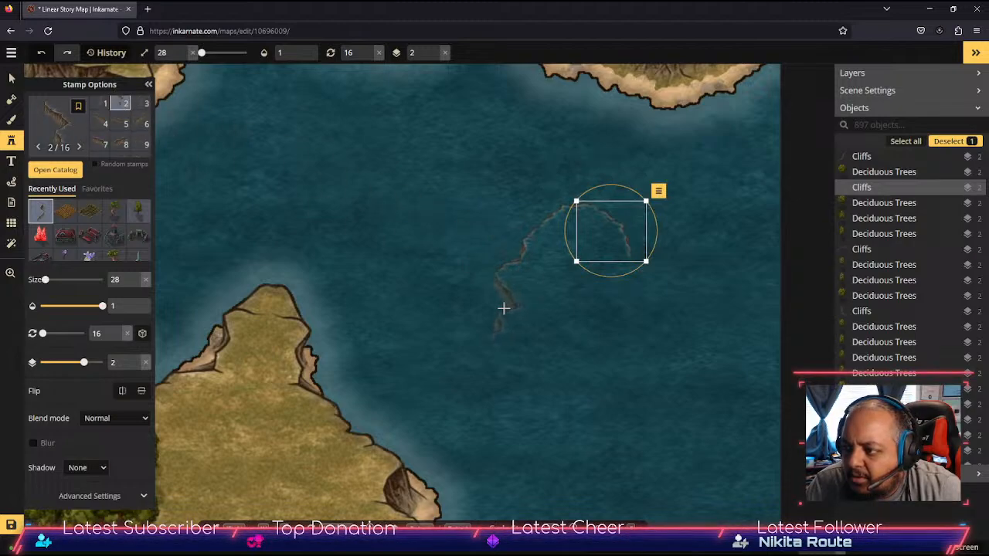
left_click(502, 308)
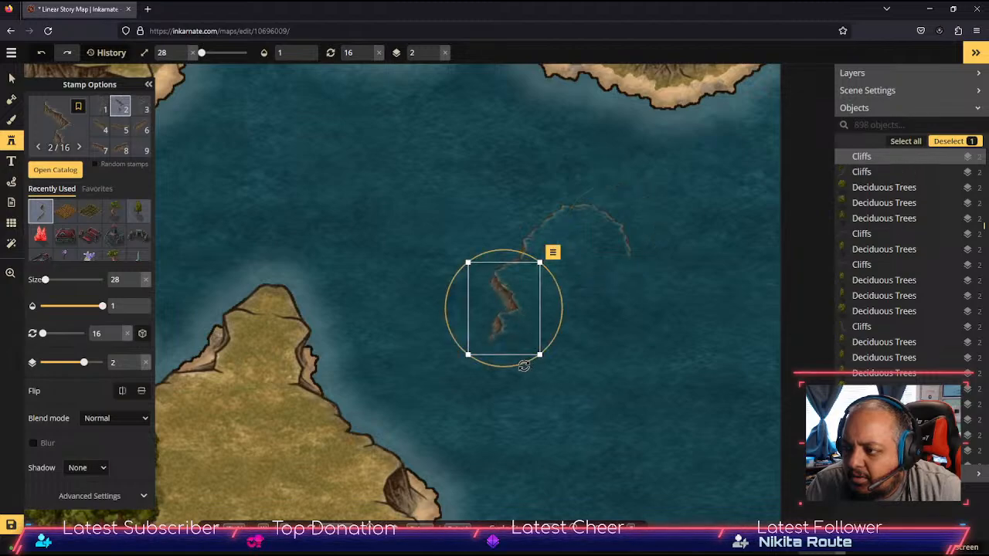
left_click_drag(523, 366, 553, 354)
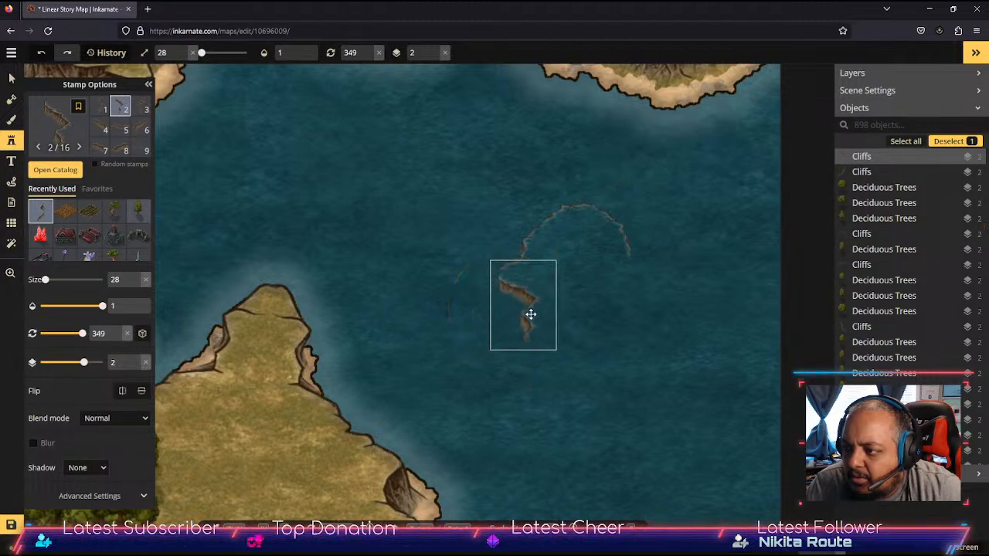
left_click_drag(531, 313, 529, 311)
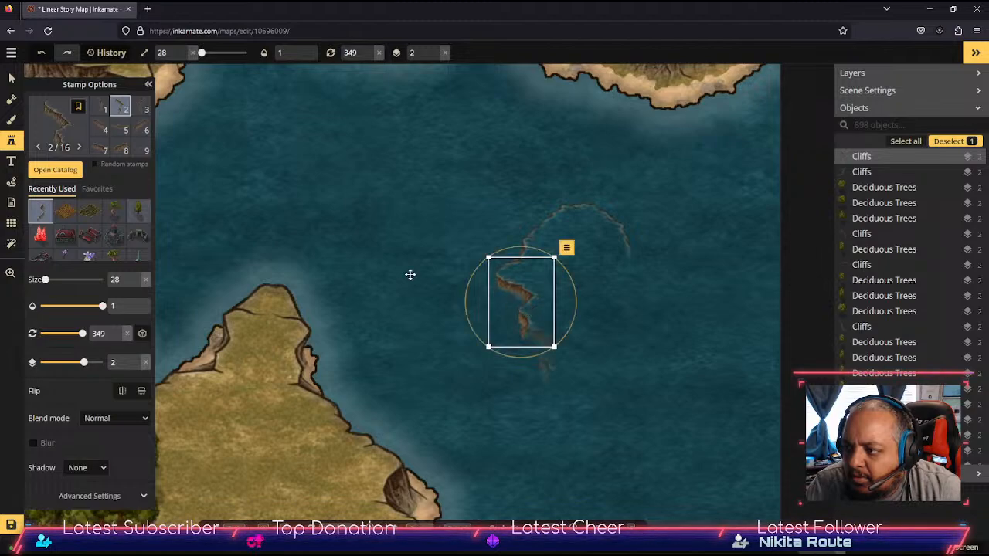
left_click(122, 130)
left_click(604, 353)
left_click_drag(611, 358, 571, 337)
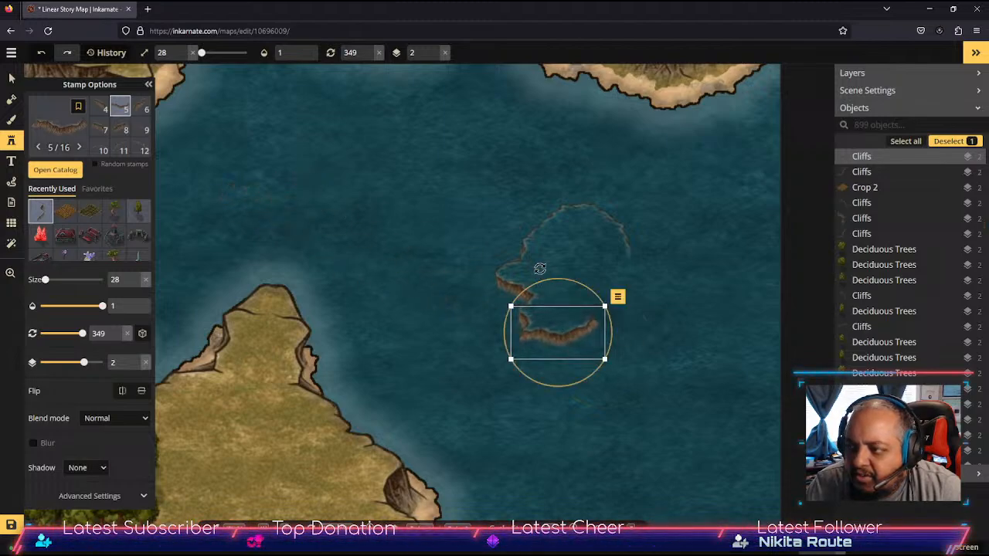
Step: Add cliff variant 16 rotated to 327 and join it to the east end of the southern cliff
left_click(140, 131)
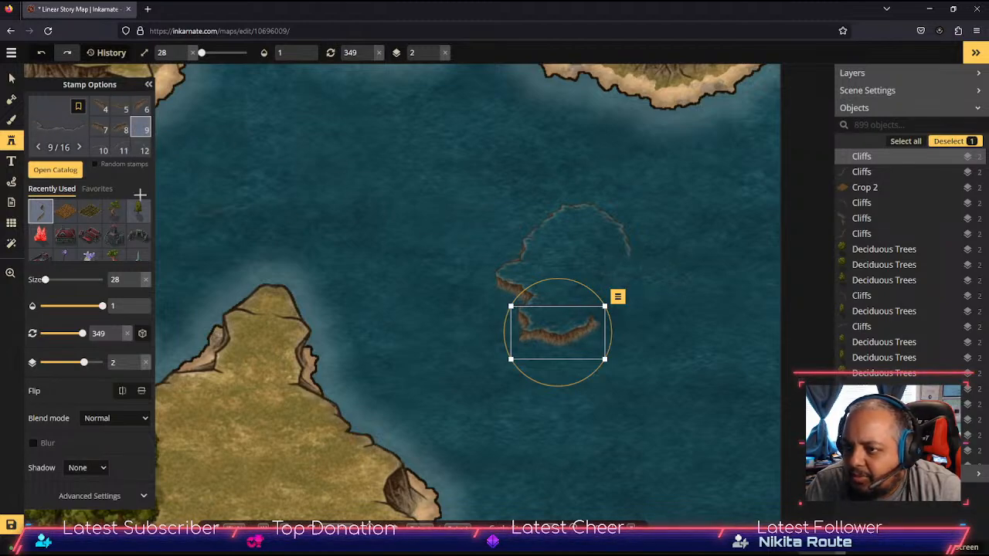
left_click(99, 148)
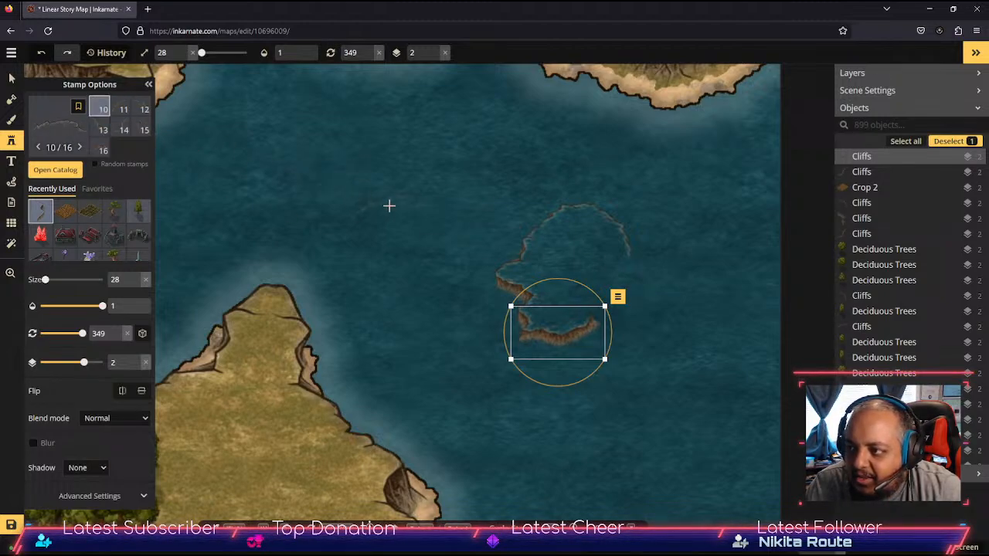
left_click(103, 150)
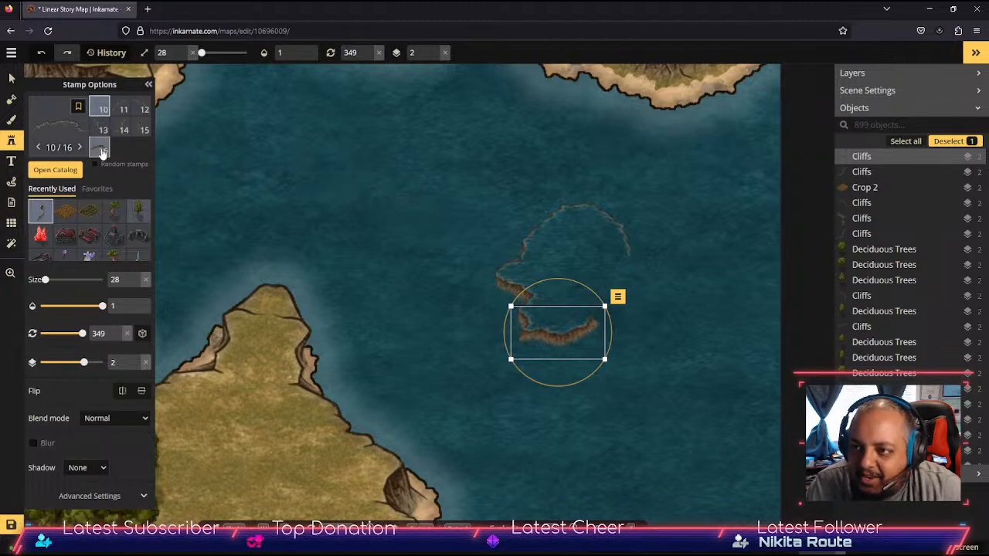
left_click(656, 302)
left_click_drag(678, 254, 657, 254)
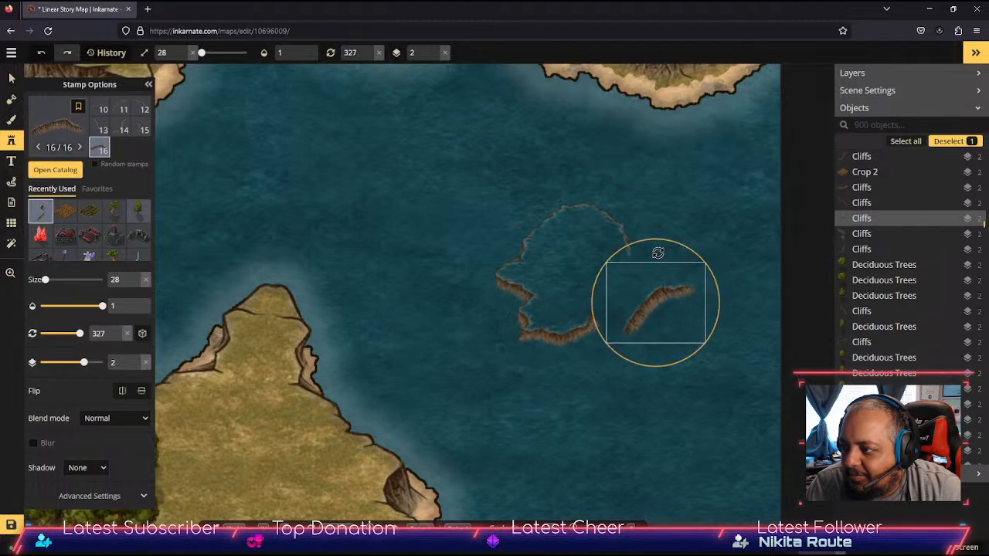
left_click_drag(645, 301, 613, 289)
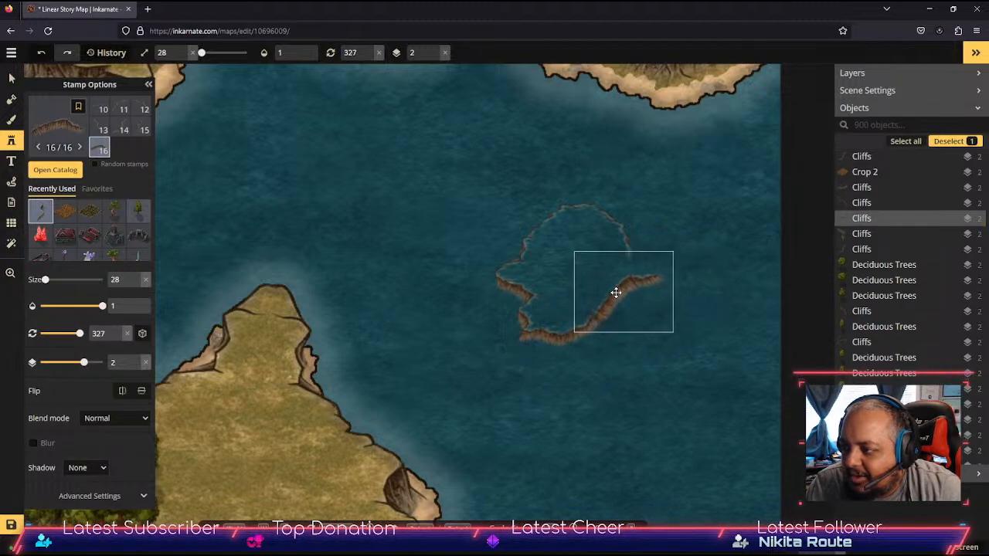
Step: Place cliff stamp variant 13 at the east end of the upper outline and move the long lower cliff piece down away from the outline
left_click_drag(651, 241, 526, 278)
key("Delete")
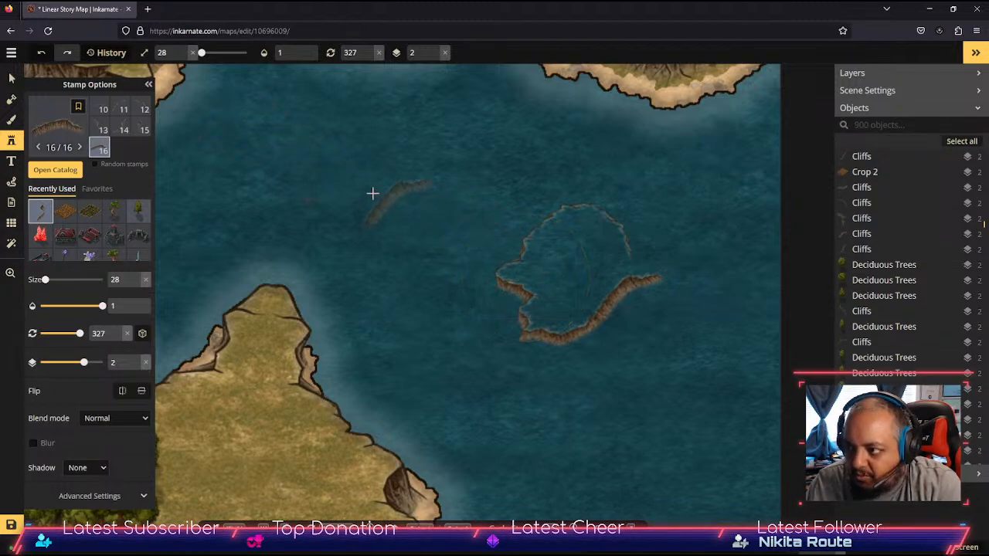
left_click(103, 129)
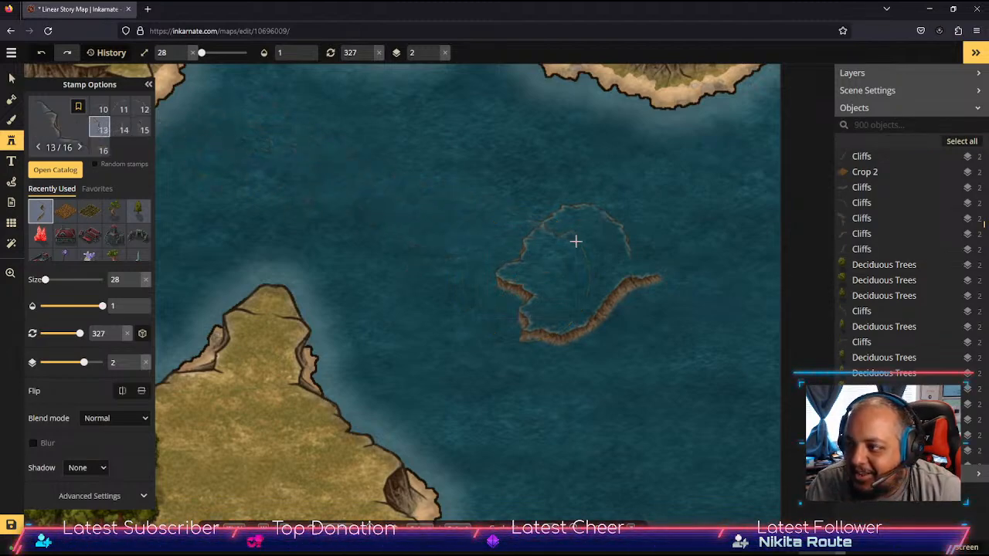
left_click(655, 264)
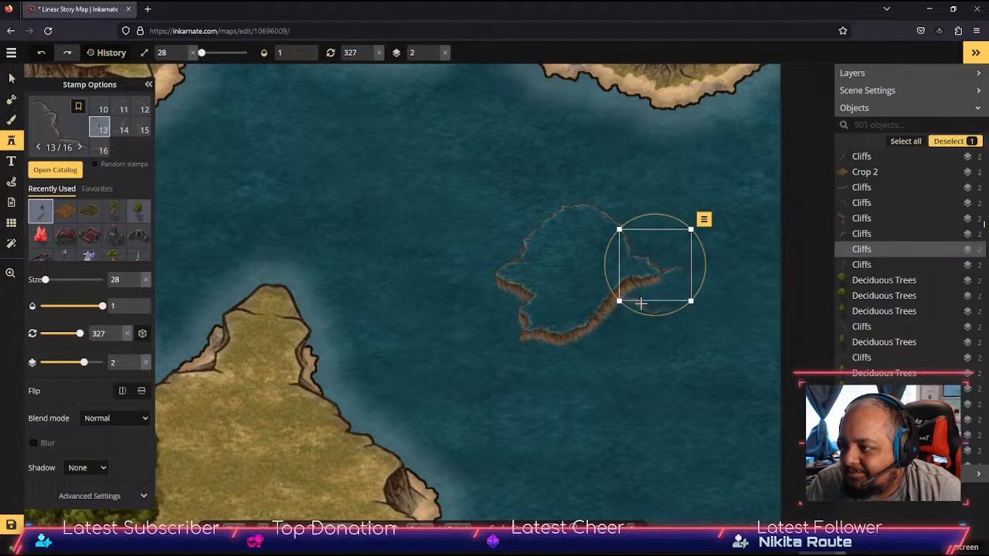
key("v")
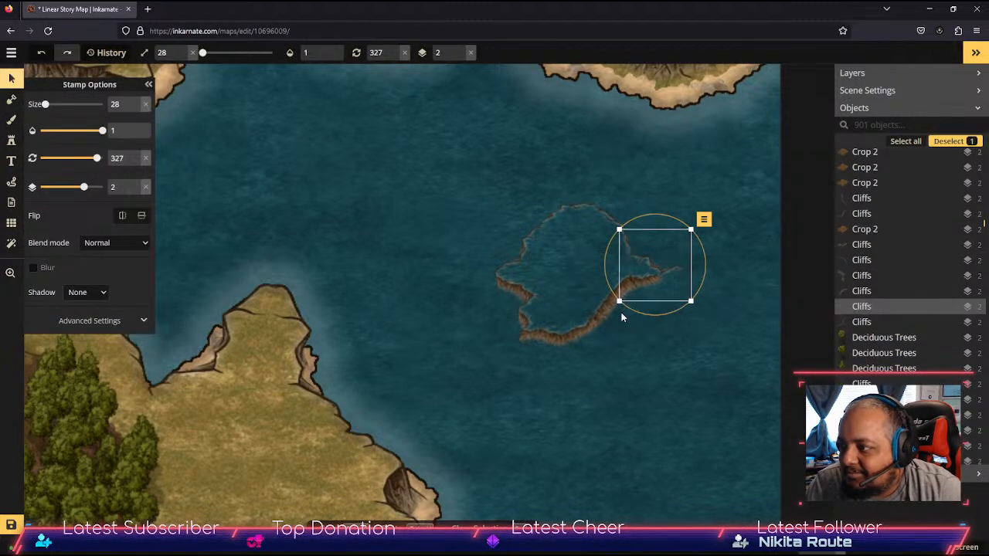
left_click_drag(630, 281, 605, 390)
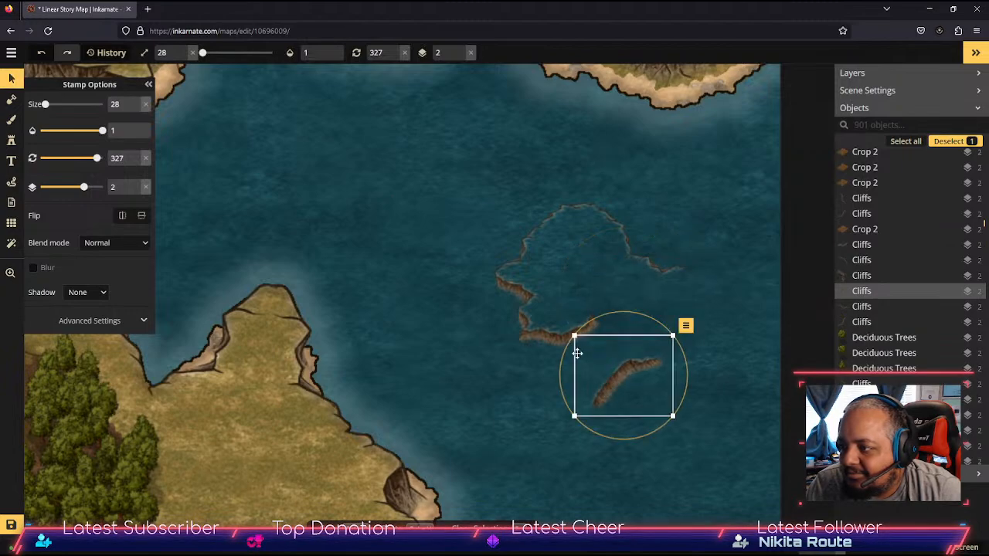
left_click(11, 140)
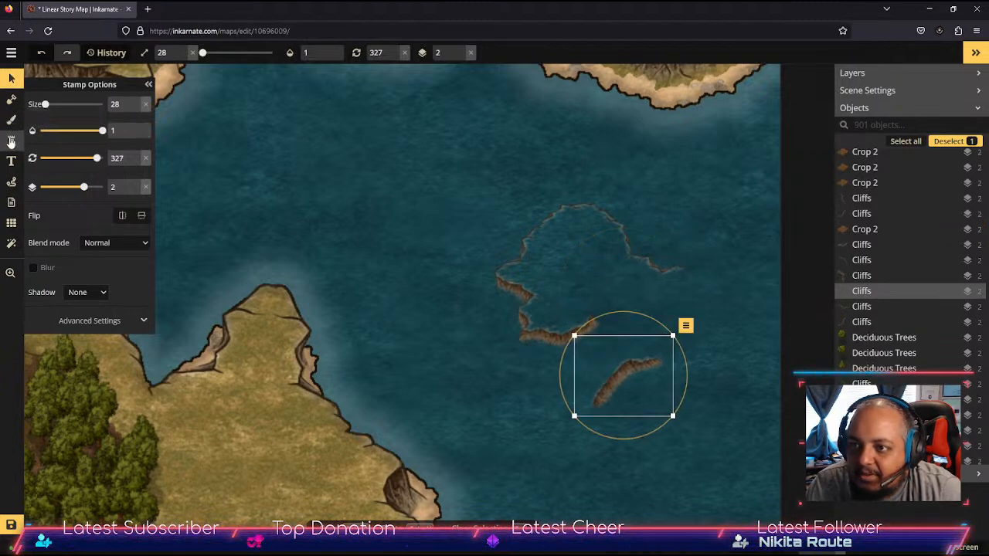
scroll(120, 134, "up", 1)
scroll(157, 132, "down", 1)
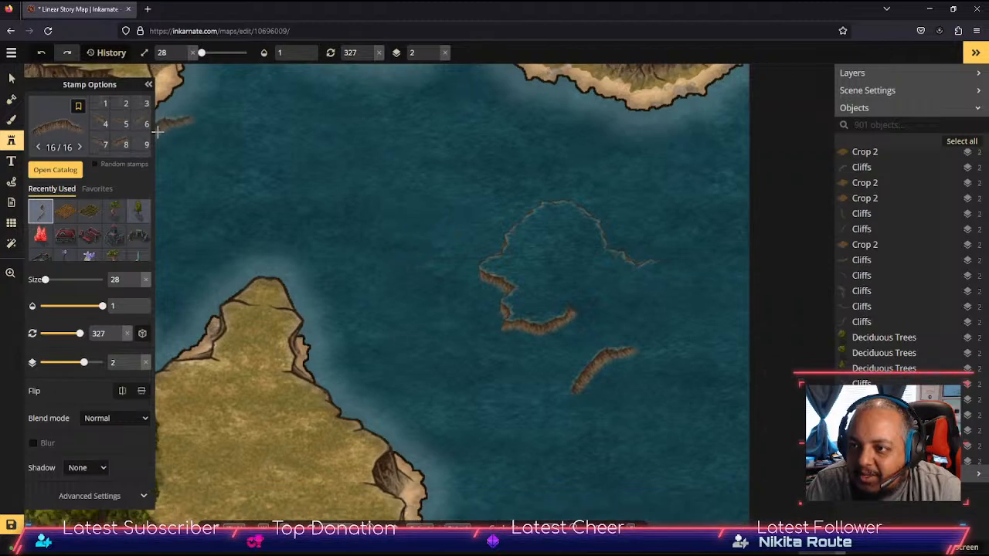
scroll(123, 132, "down", 1)
scroll(668, 303, "up", 3)
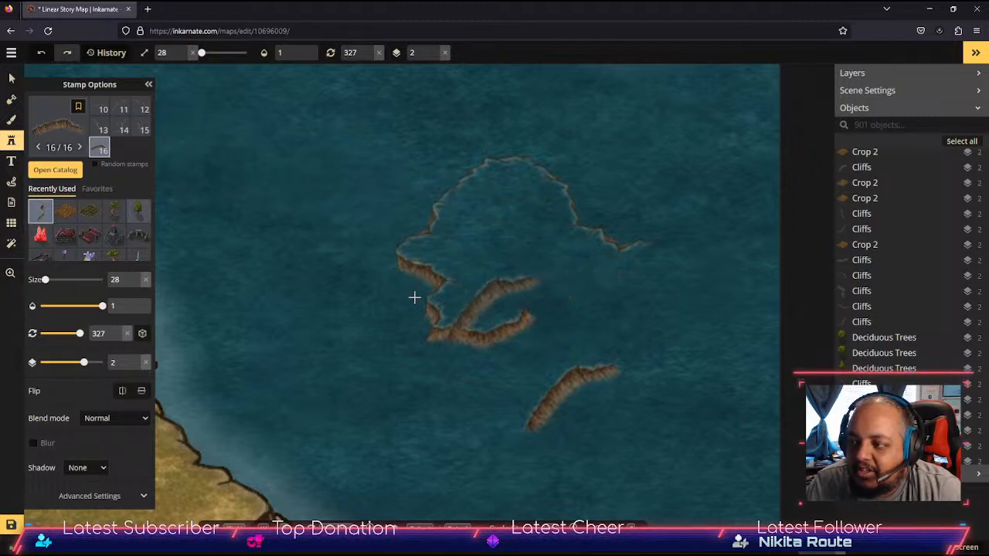
left_click(103, 129)
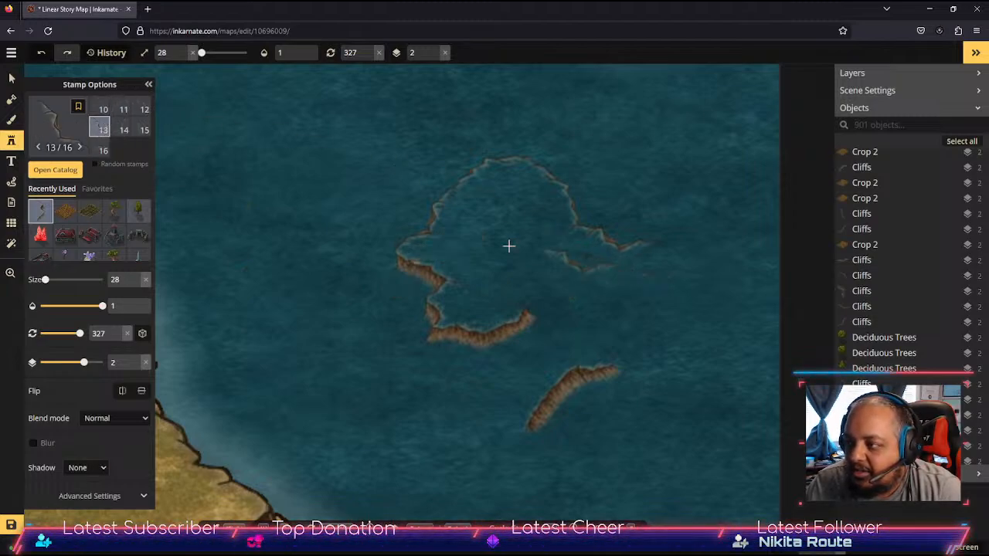
left_click(124, 128)
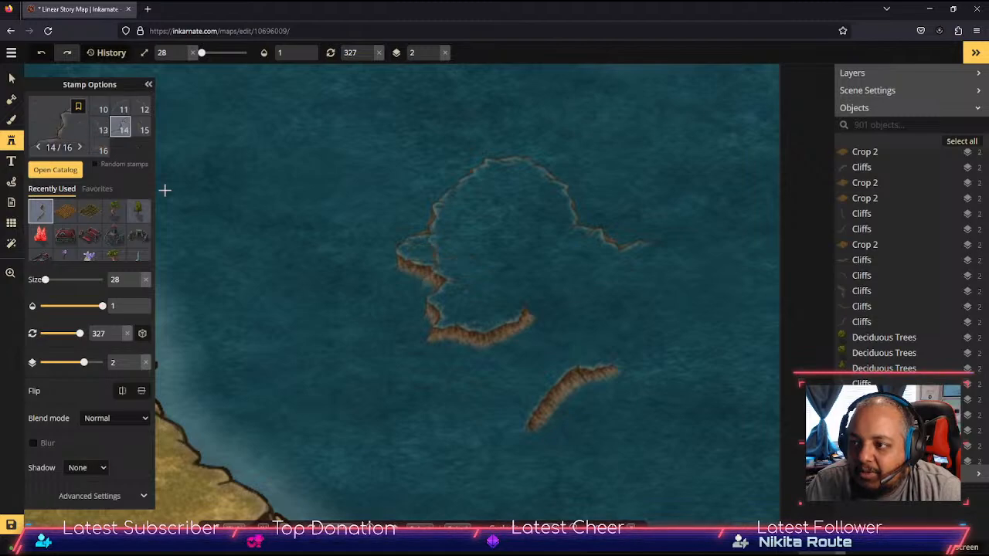
left_click(122, 391)
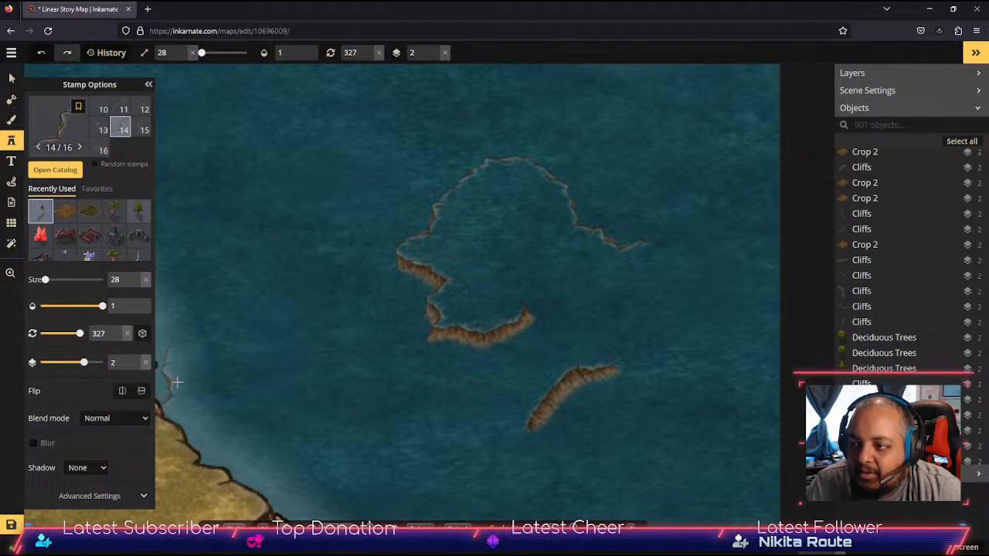
left_click(100, 130)
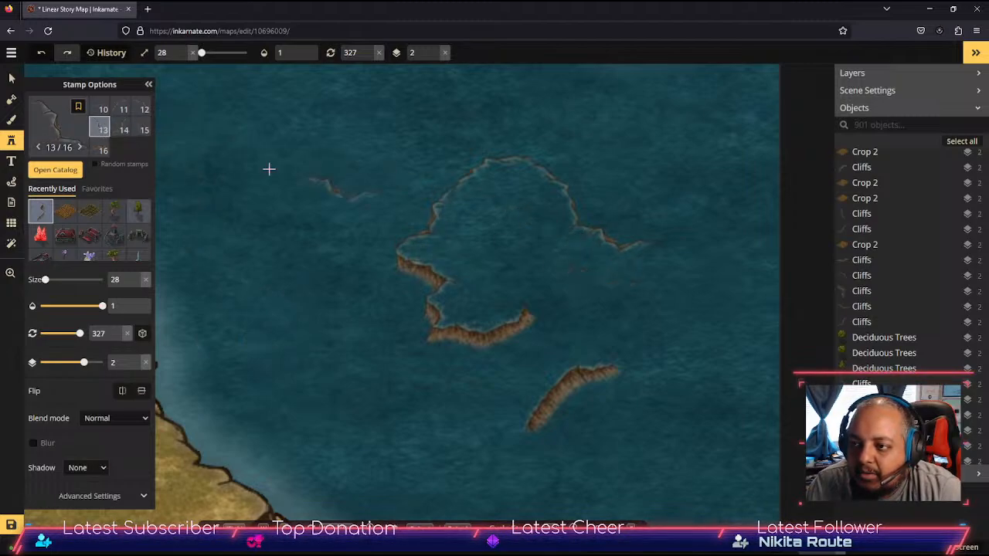
Step: Place cliff stamp variant 11, flipped horizontally with rotation 360, to extend the east end of the upper outline
left_click(122, 109)
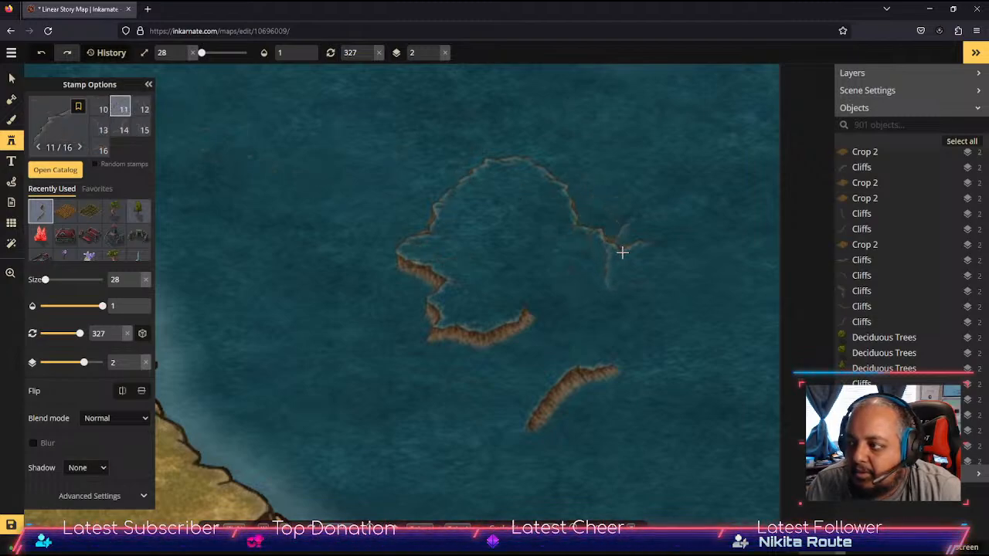
left_click(122, 392)
left_click(123, 391)
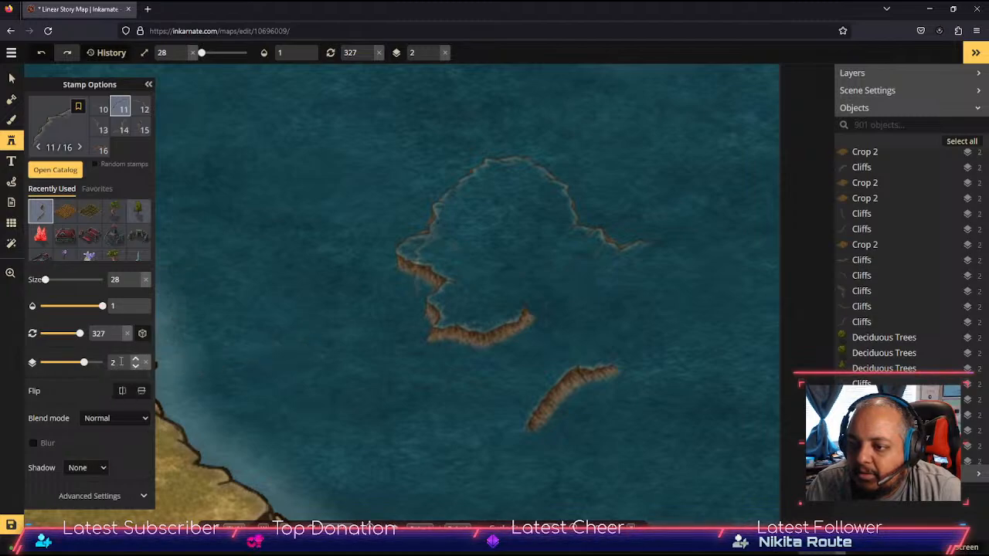
left_click(117, 331)
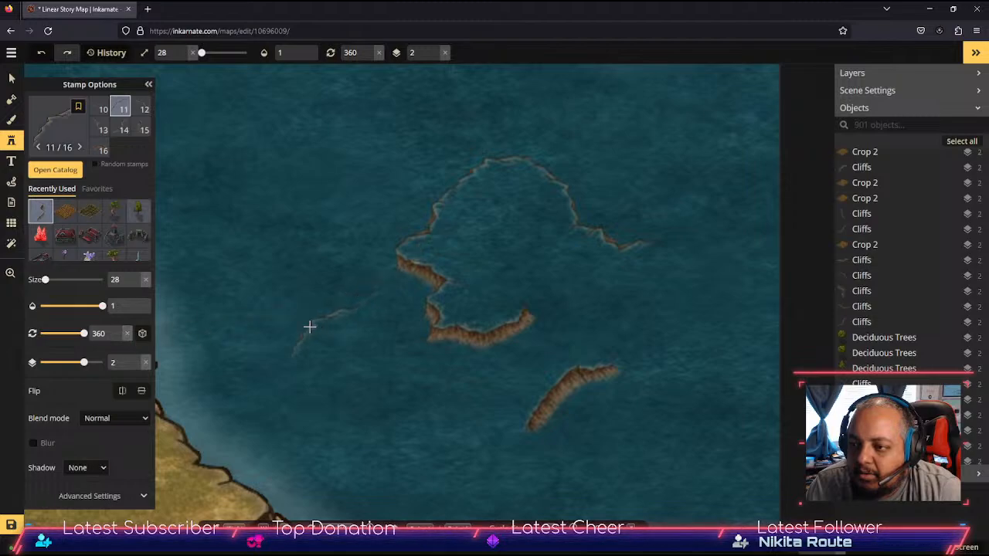
left_click(142, 391)
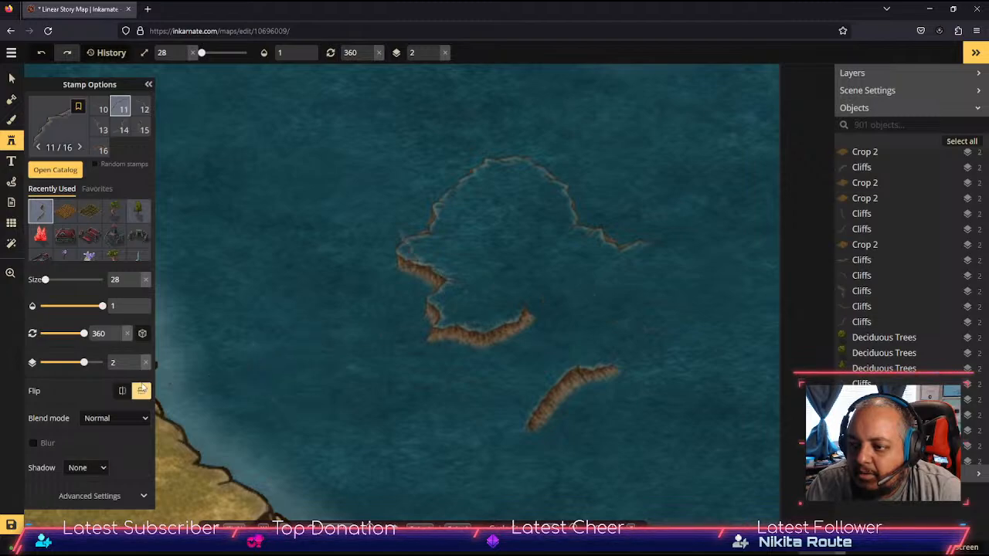
left_click(143, 390)
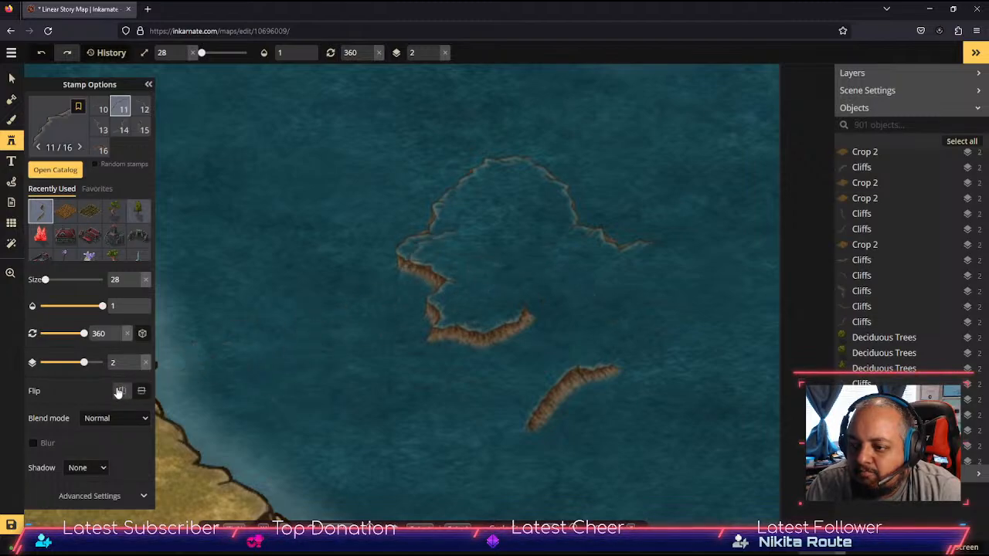
left_click(679, 268)
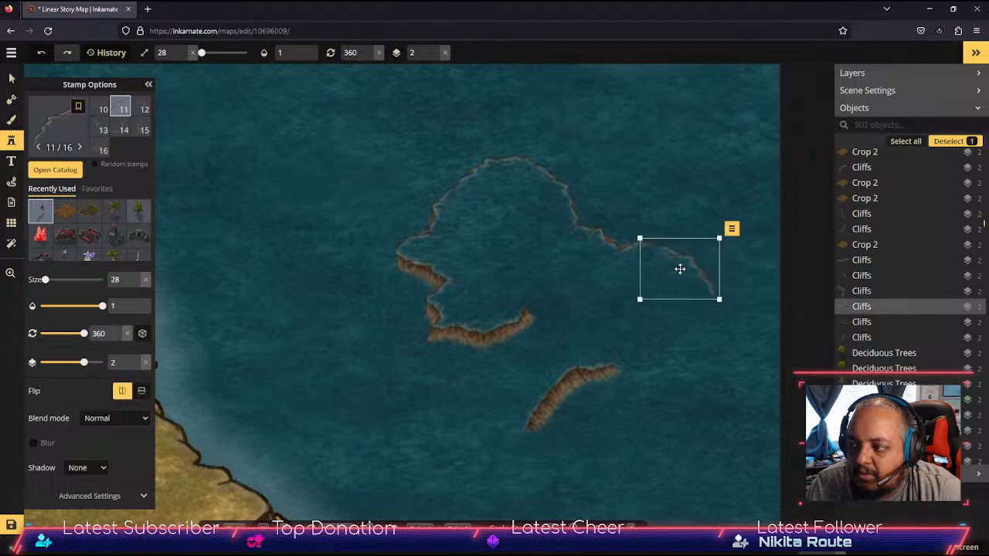
Step: Place cliff stamp variant 1 in the water below the outline's new eastern arc
scroll(117, 122, "up", 3)
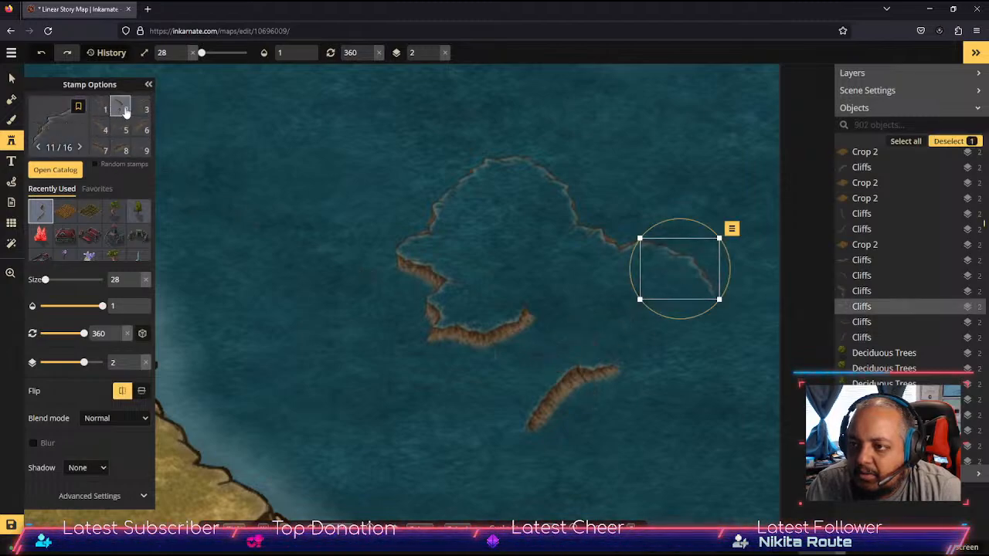
left_click(105, 109)
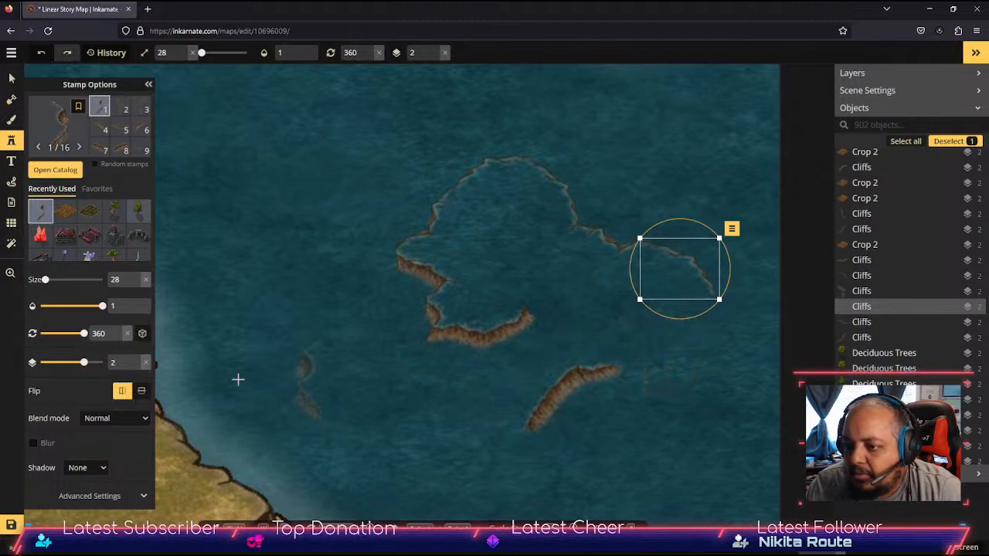
left_click(122, 390)
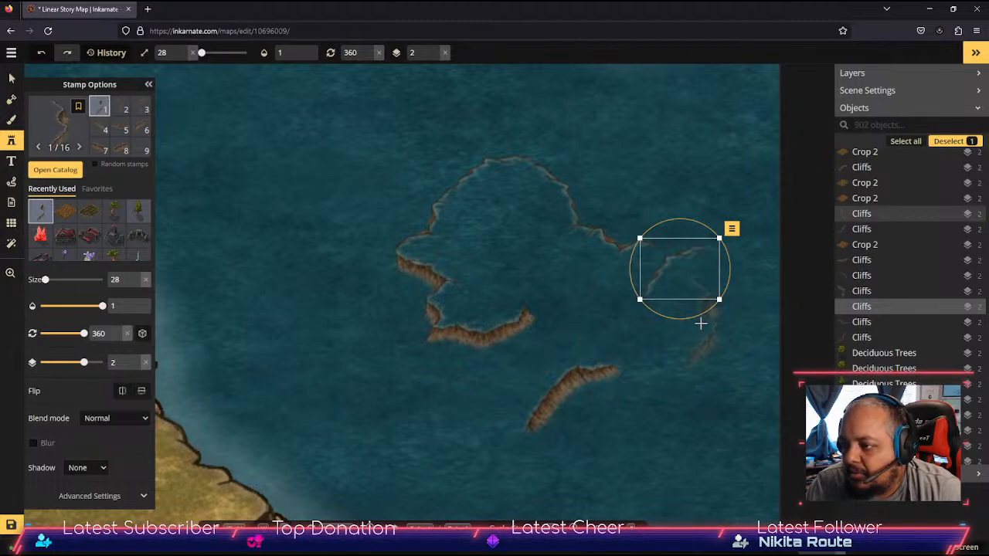
left_click(121, 391)
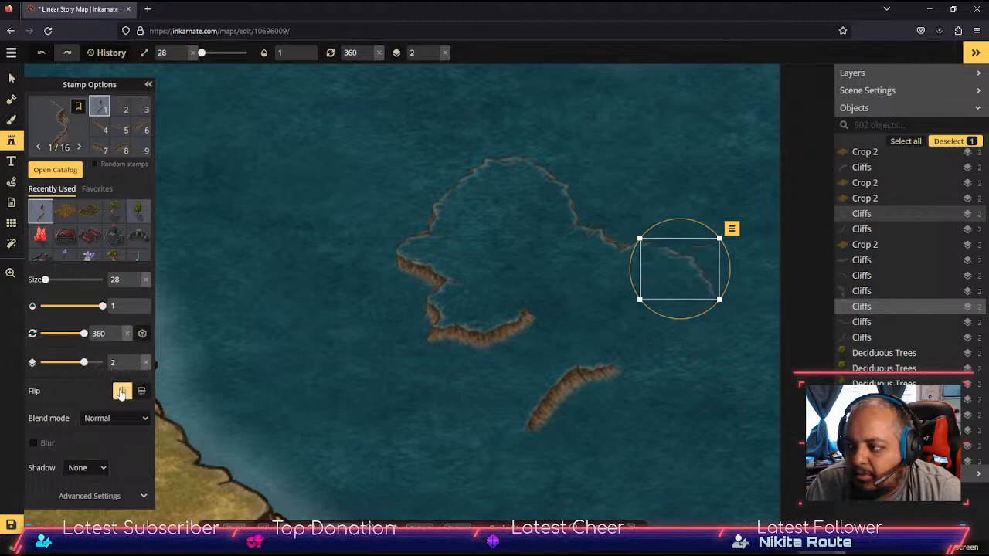
left_click(699, 390)
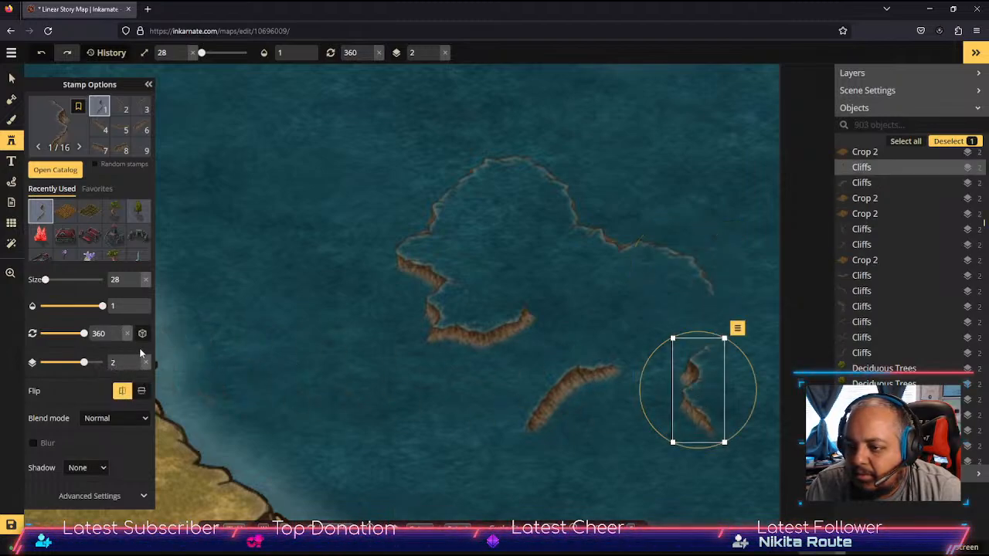
Step: Remove the new cliff piece's horizontal flip, rotate it to 27 and attach it to the lower end of the eastern arc
left_click(119, 392)
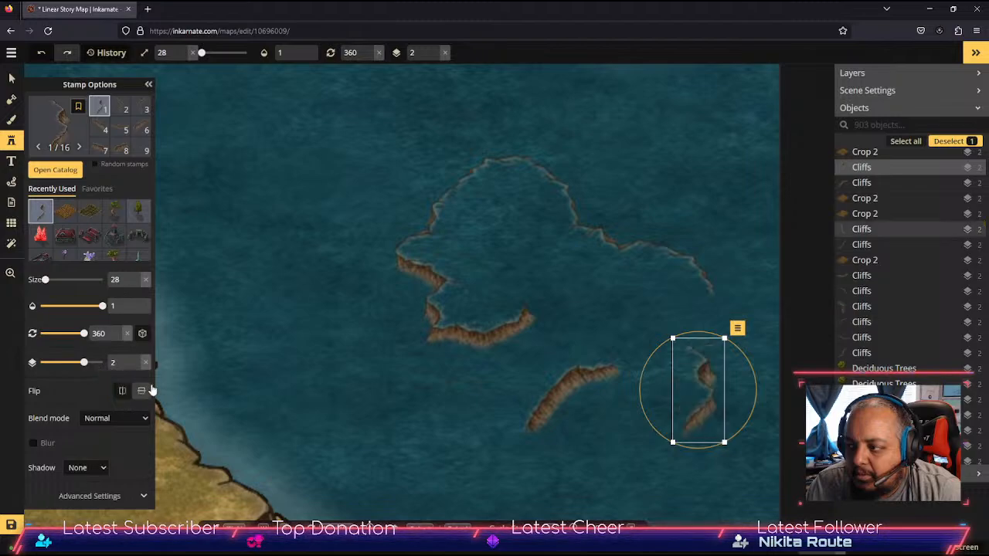
left_click_drag(699, 414, 716, 360)
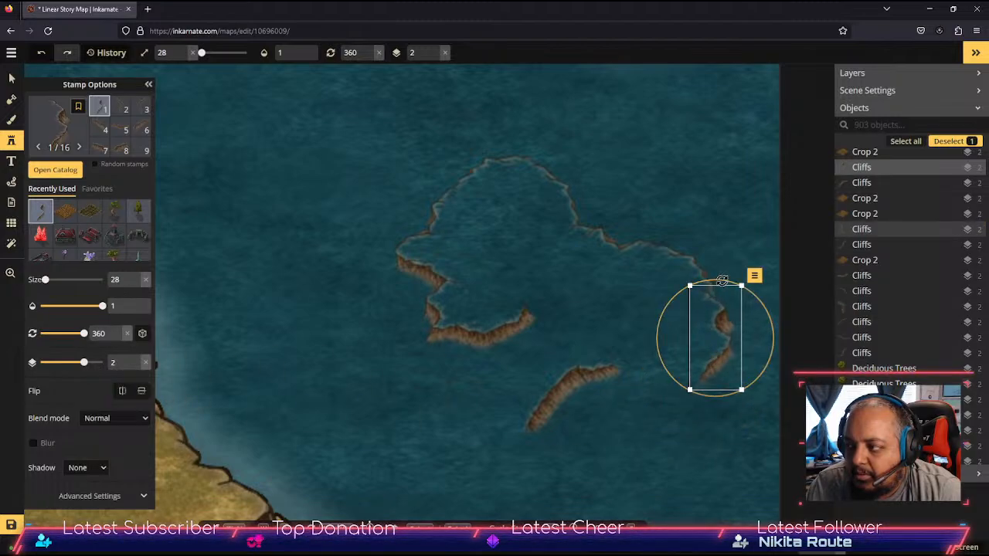
left_click_drag(721, 279, 743, 287)
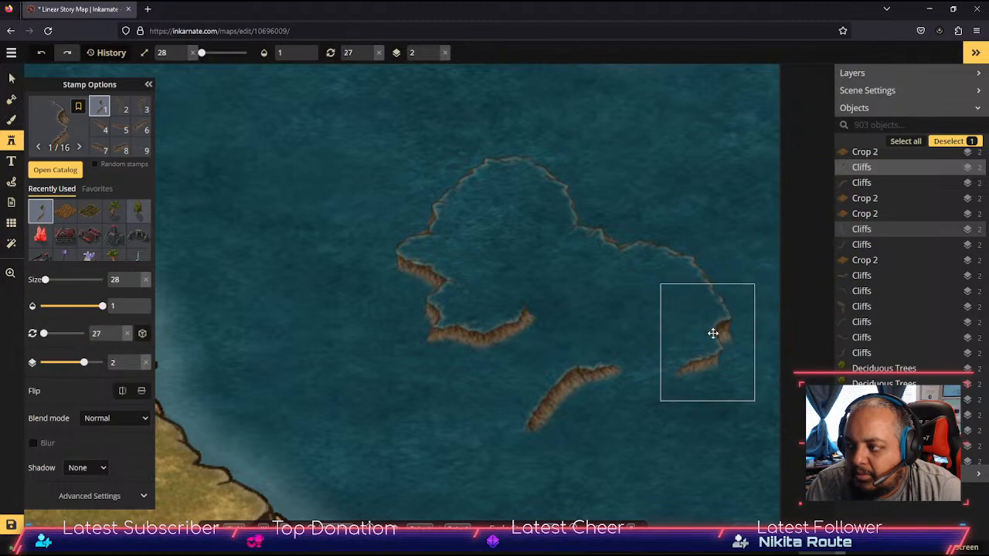
left_click_drag(713, 333, 709, 326)
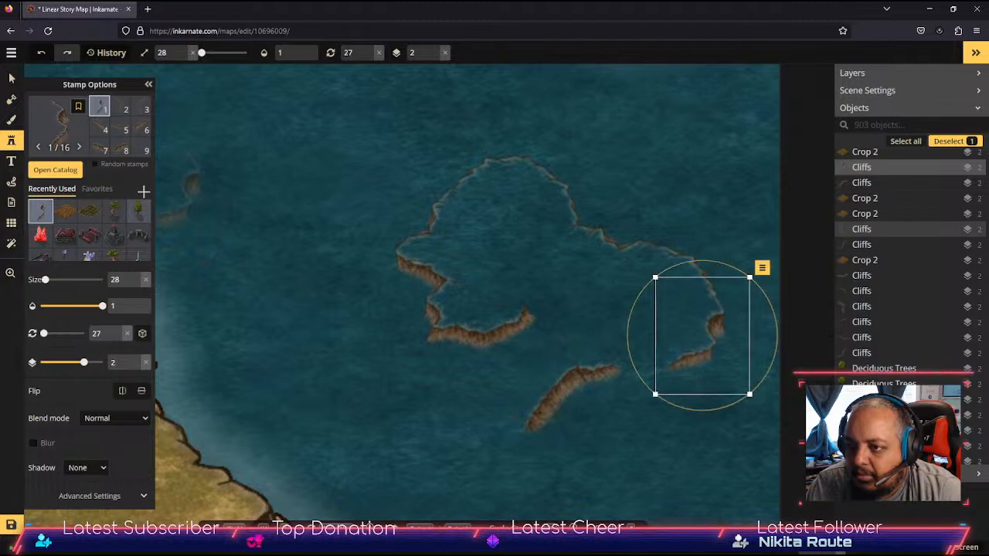
Step: Place cliff stamp variant 5 along the southeast edge so it joins the last cliff piece
left_click(122, 128)
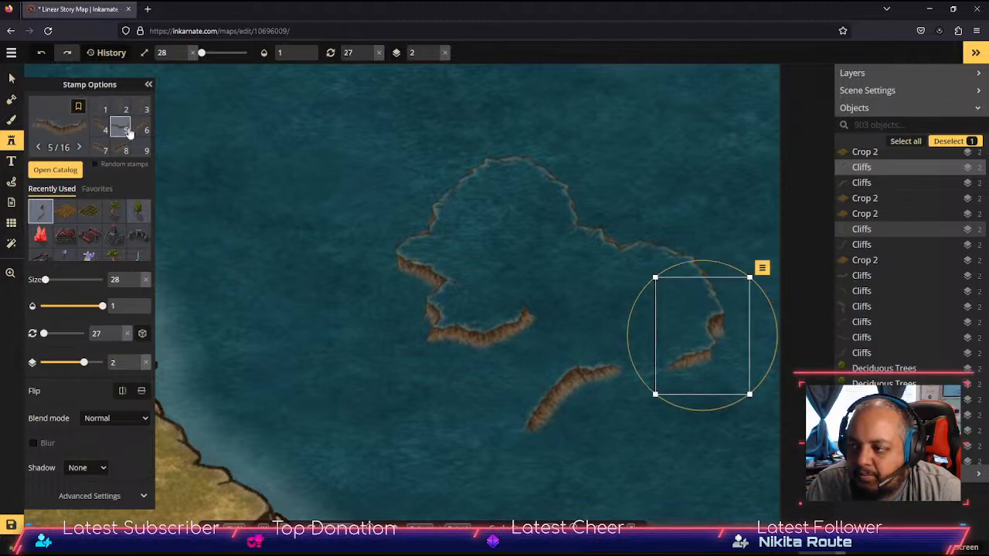
left_click(614, 348)
left_click_drag(613, 346, 620, 346)
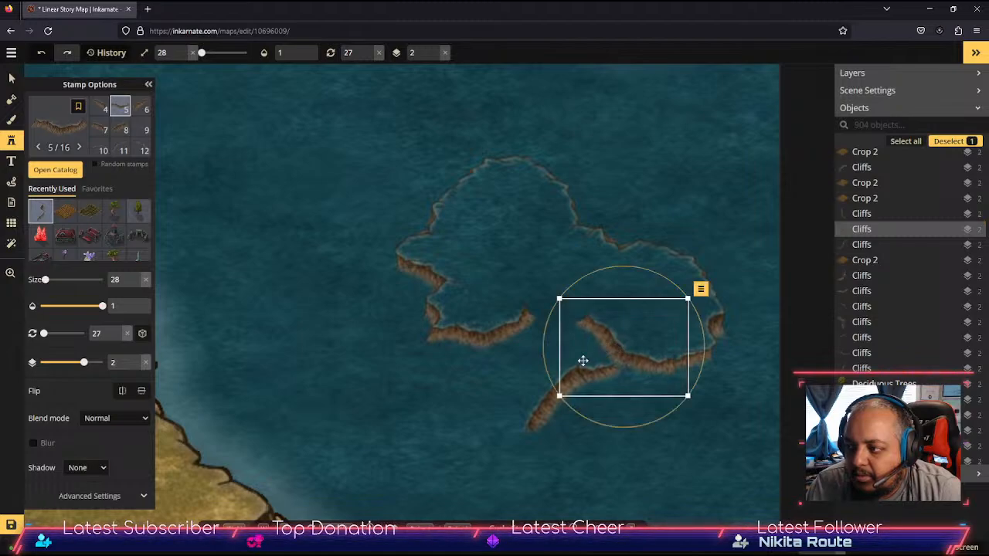
Step: Delete the loose long cliff piece below the gap in the southern outline
left_click(11, 78)
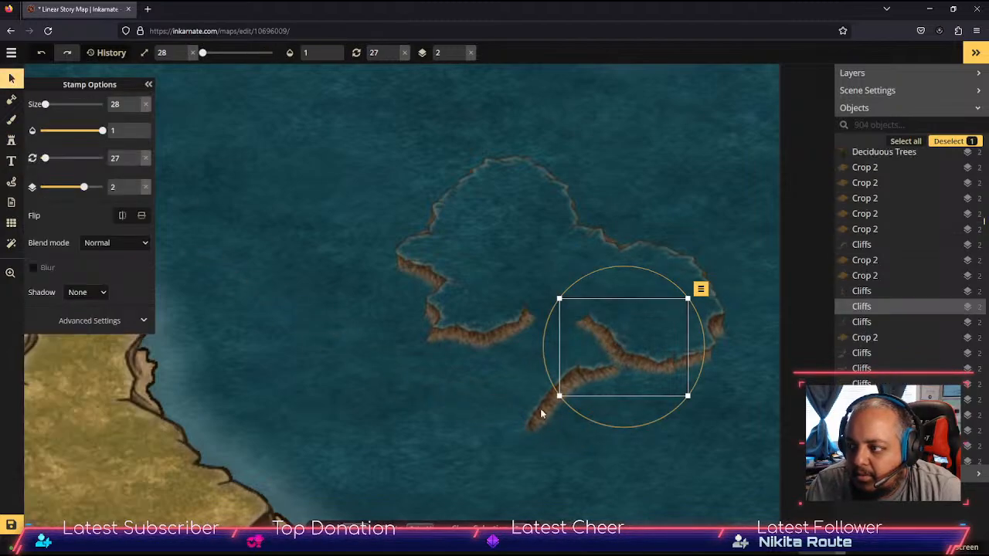
left_click_drag(540, 408, 465, 436)
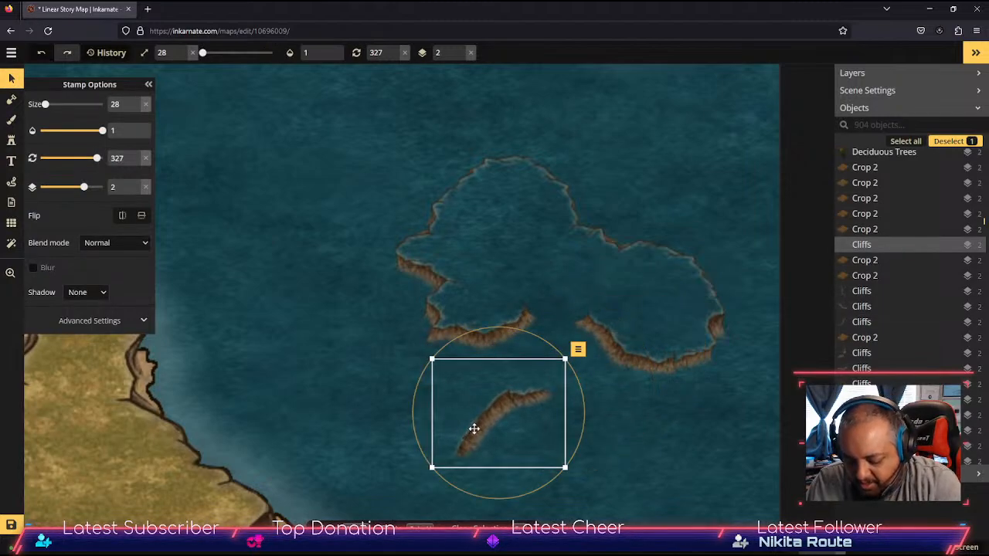
key("Delete")
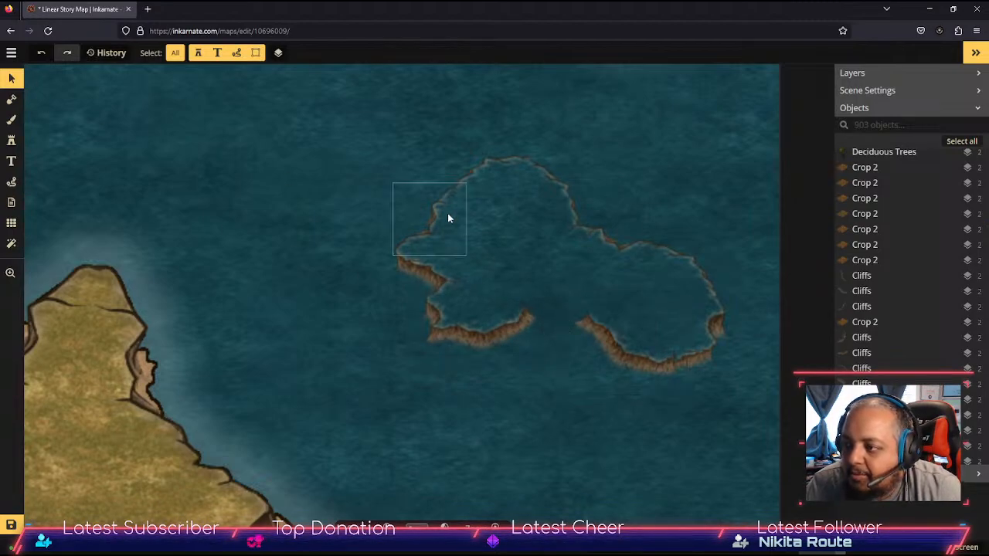
Step: Set the mask brush to a round shape that adds land at size 5
left_click(12, 120)
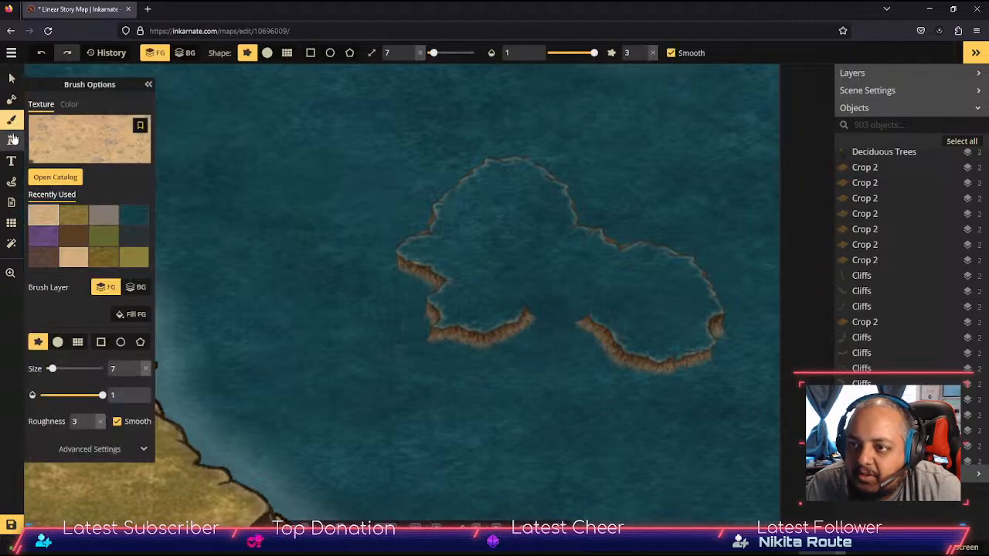
left_click(11, 99)
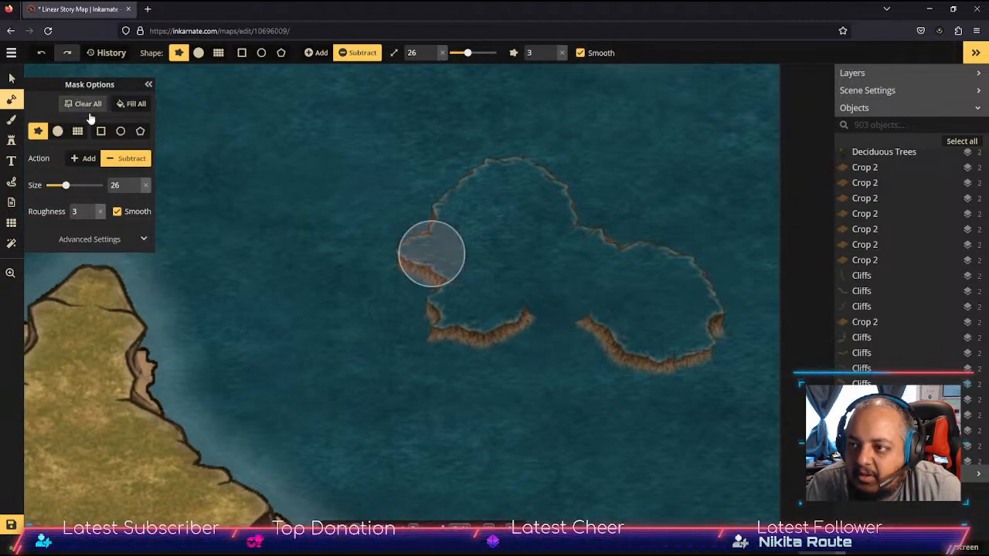
left_click(57, 131)
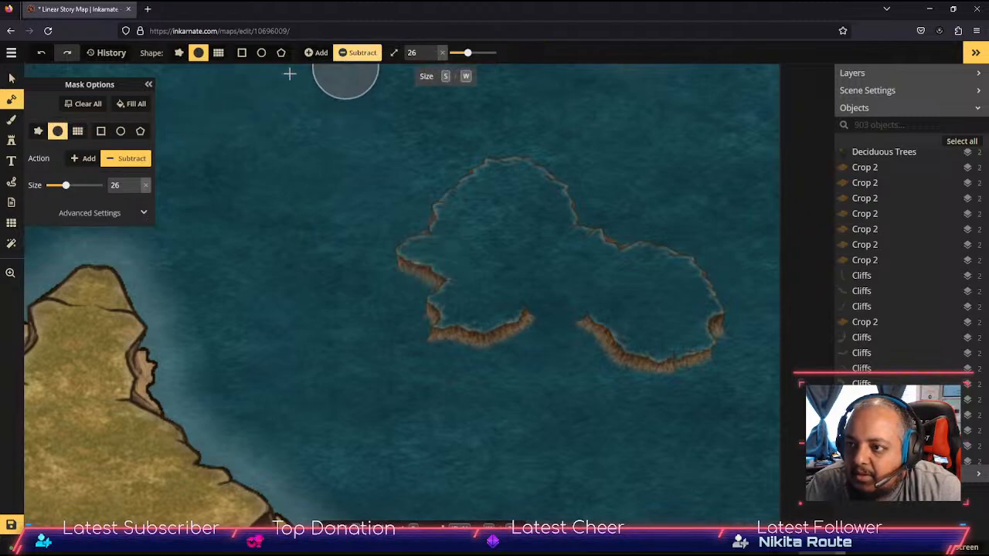
left_click(84, 158)
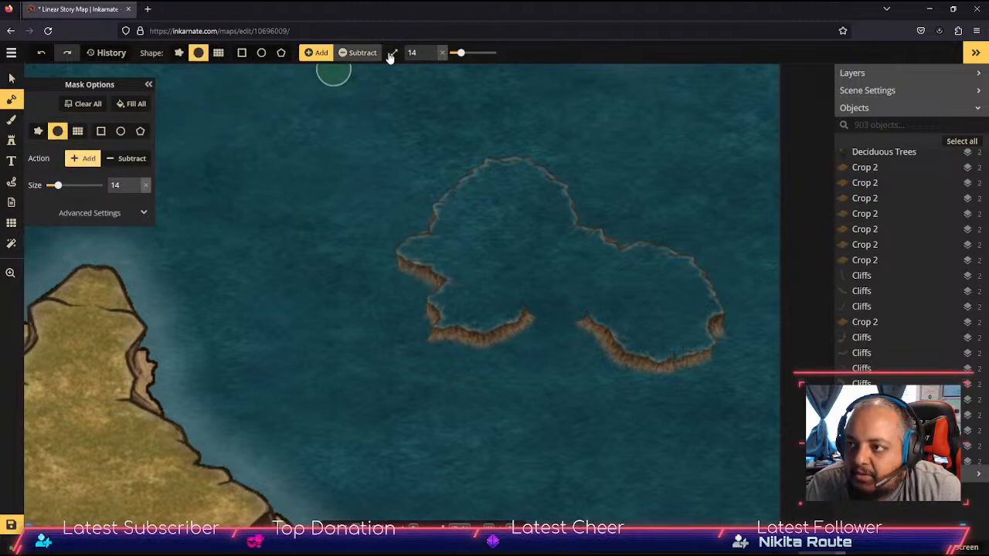
left_click(432, 59)
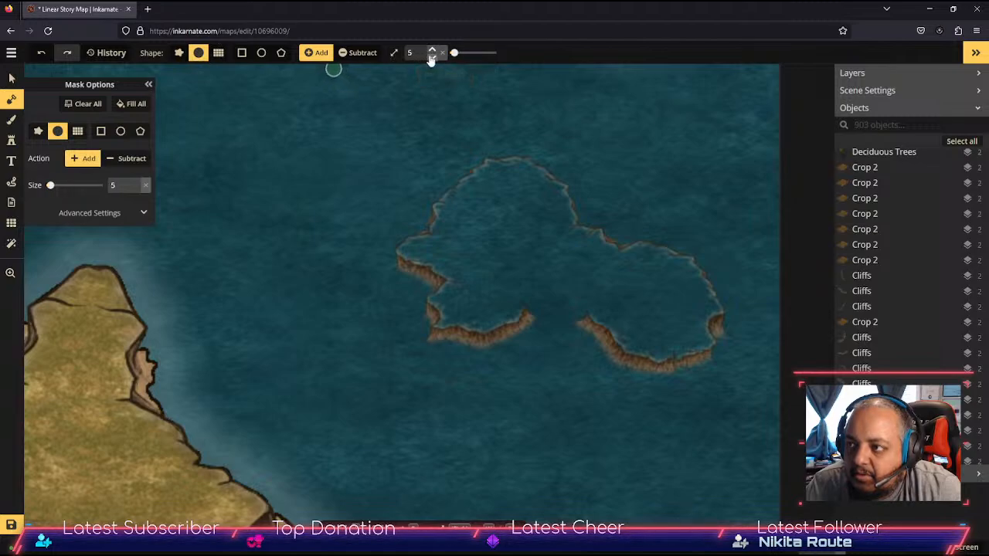
left_click(432, 51)
left_click(433, 51)
left_click(433, 51)
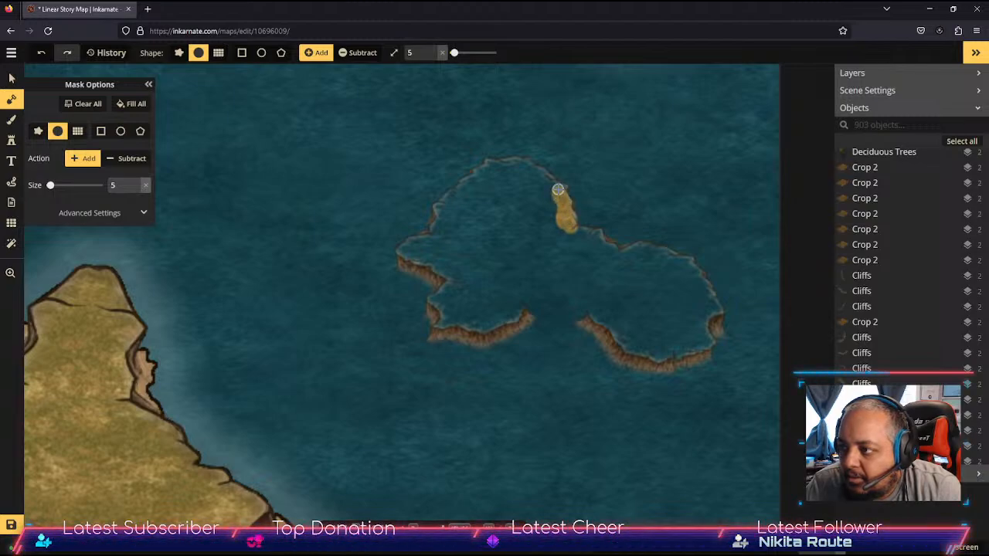
Step: Mask a strip of land along the inside of the northern and eastern cliff arcs, using the rough brush for one short stretch
left_click_drag(557, 189, 551, 192)
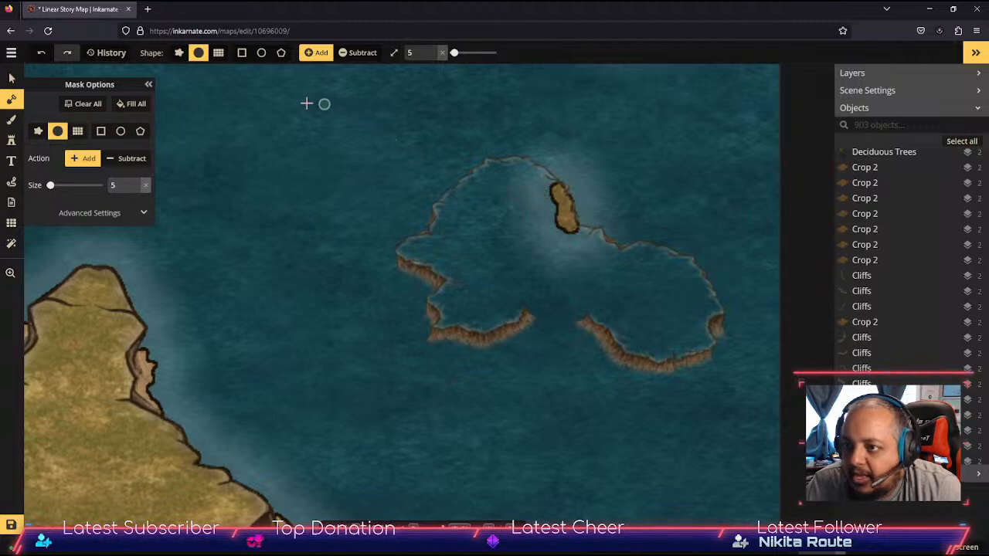
left_click(38, 132)
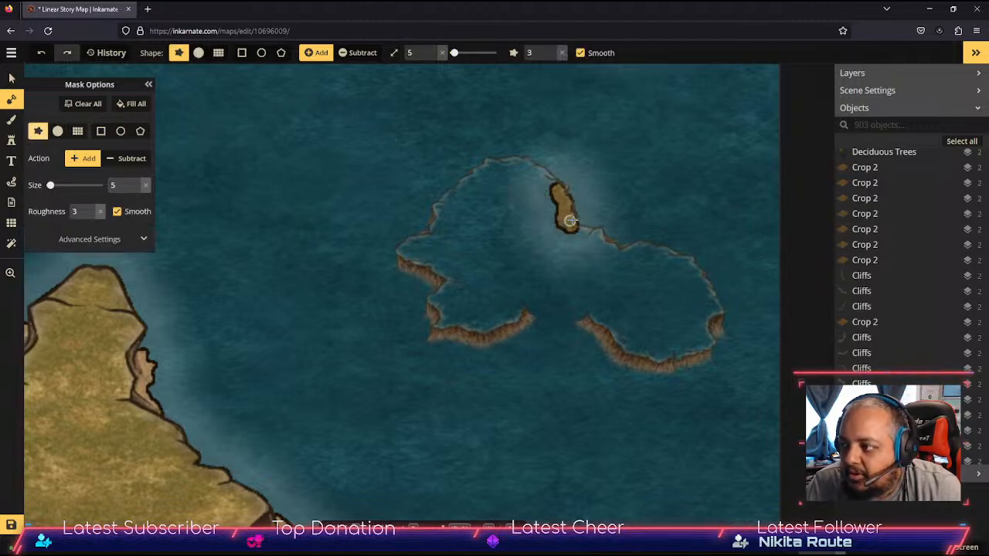
left_click_drag(552, 189, 537, 176)
left_click(58, 131)
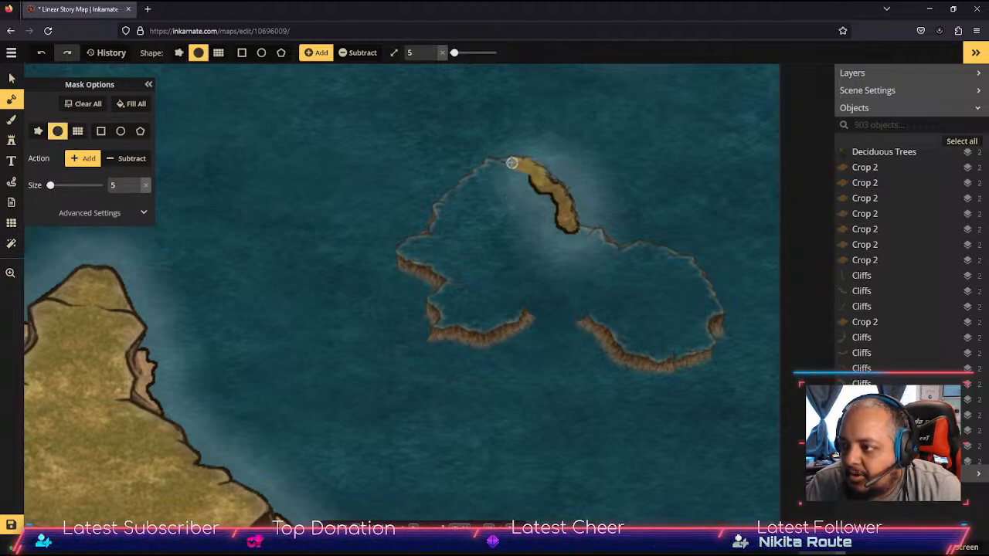
left_click_drag(511, 163, 474, 176)
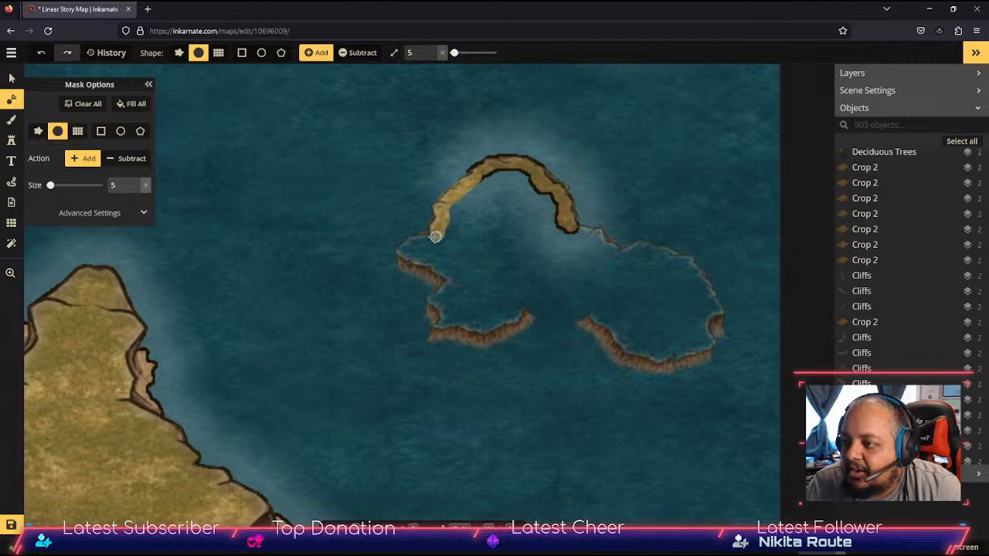
mouse_move(421, 240)
left_mouse_down()
mouse_move(402, 249)
mouse_move(462, 266)
left_mouse_up()
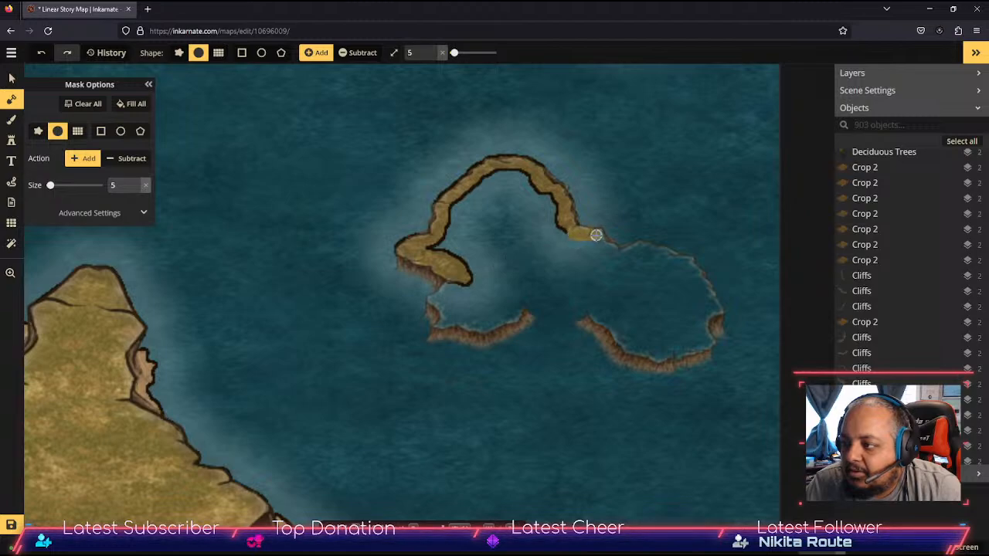
mouse_move(598, 235)
left_mouse_down()
mouse_move(636, 247)
mouse_move(598, 238)
mouse_move(641, 249)
left_mouse_up()
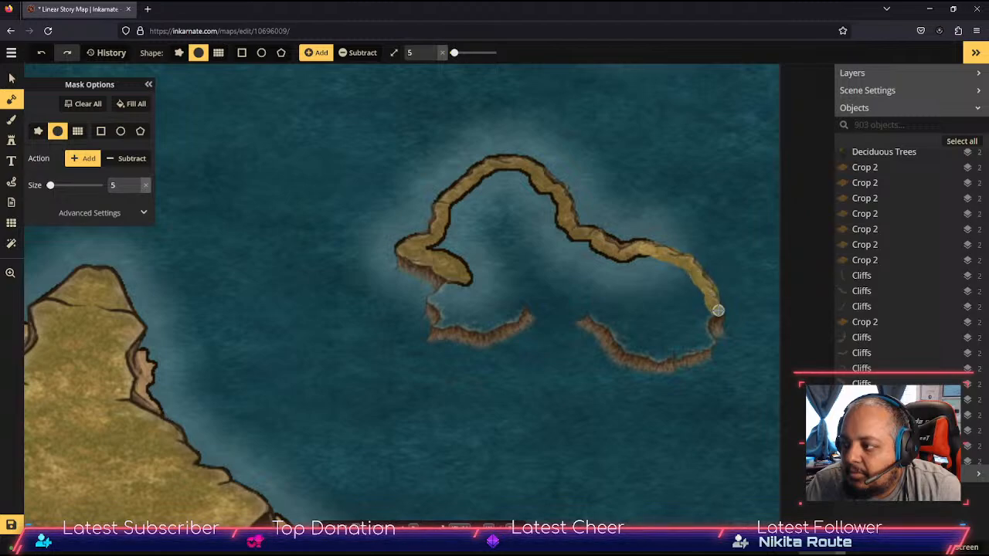
left_click_drag(716, 311, 720, 317)
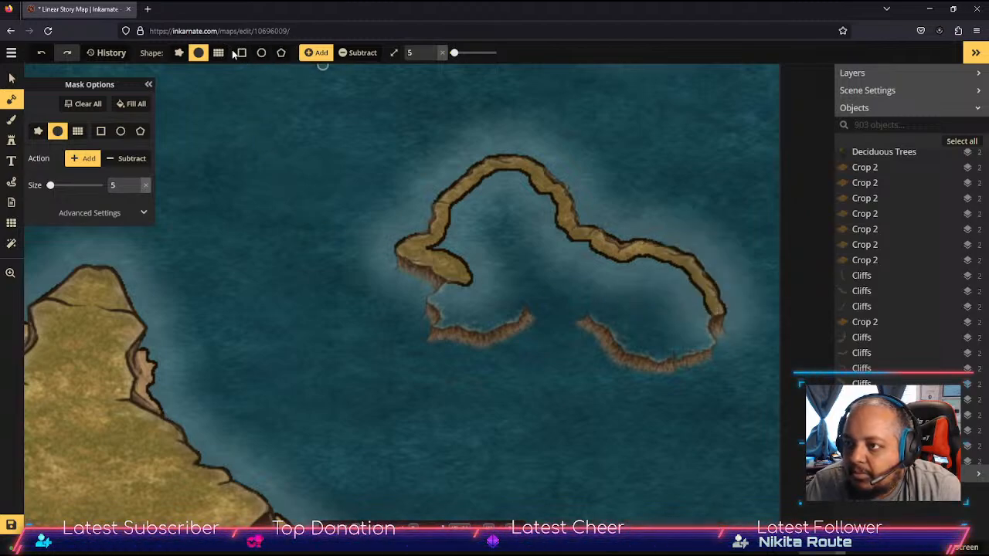
Step: Add a rough-edged shore outside the cliffs from the western tip along the south side, bridging the gap, to the eastern end
left_click(182, 54)
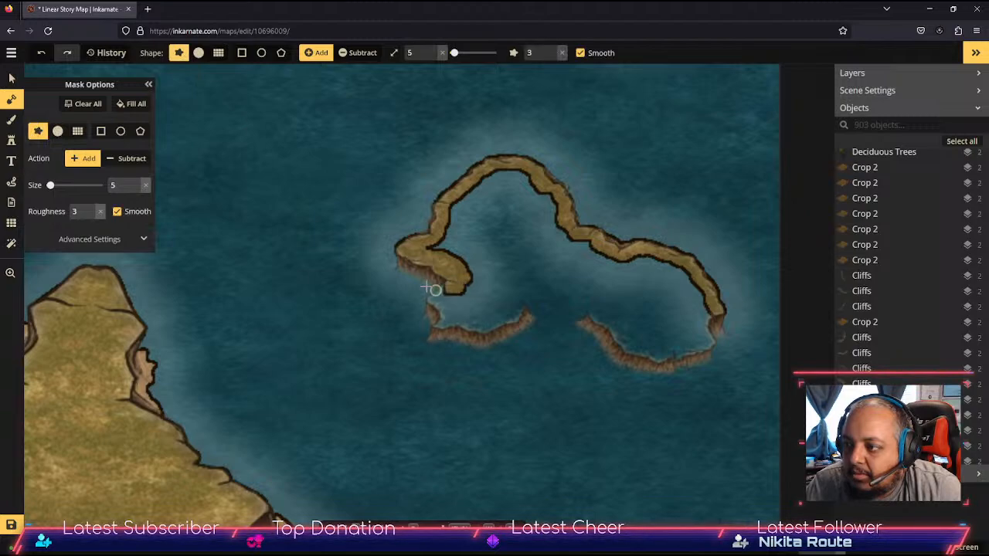
mouse_move(392, 271)
left_mouse_down()
mouse_move(431, 282)
mouse_move(391, 259)
mouse_move(426, 254)
left_mouse_up()
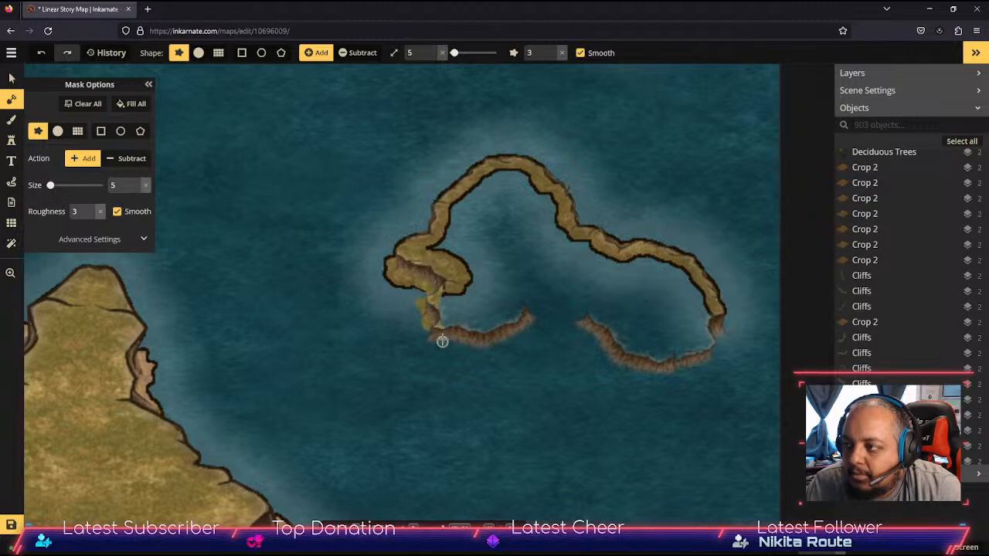
mouse_move(437, 330)
left_mouse_down()
mouse_move(495, 352)
mouse_move(536, 325)
mouse_move(490, 357)
mouse_move(540, 319)
mouse_move(546, 326)
mouse_move(525, 333)
mouse_move(581, 355)
mouse_move(555, 319)
mouse_move(618, 367)
mouse_move(586, 337)
mouse_move(618, 362)
left_mouse_up()
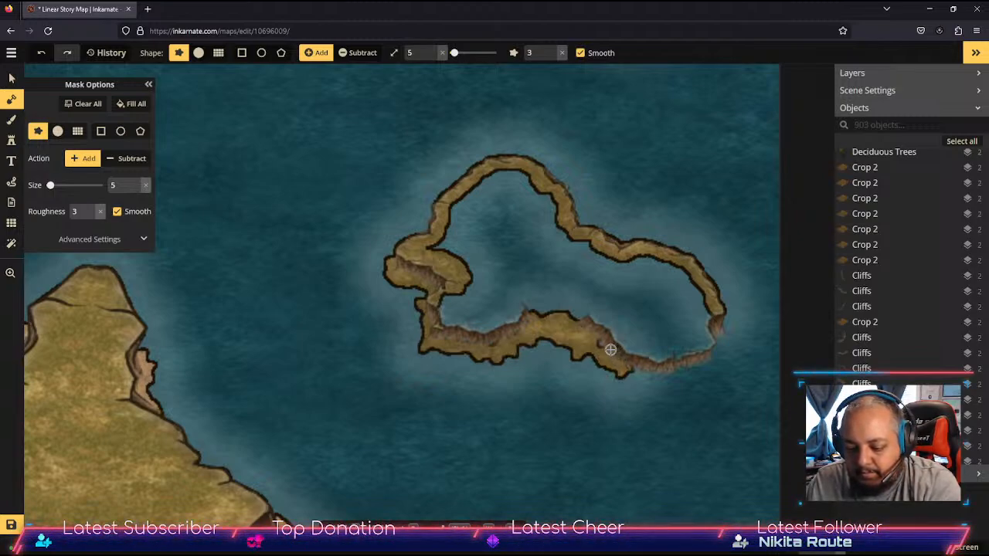
mouse_move(625, 360)
left_mouse_down()
mouse_move(640, 373)
mouse_move(620, 365)
mouse_move(705, 367)
left_mouse_up()
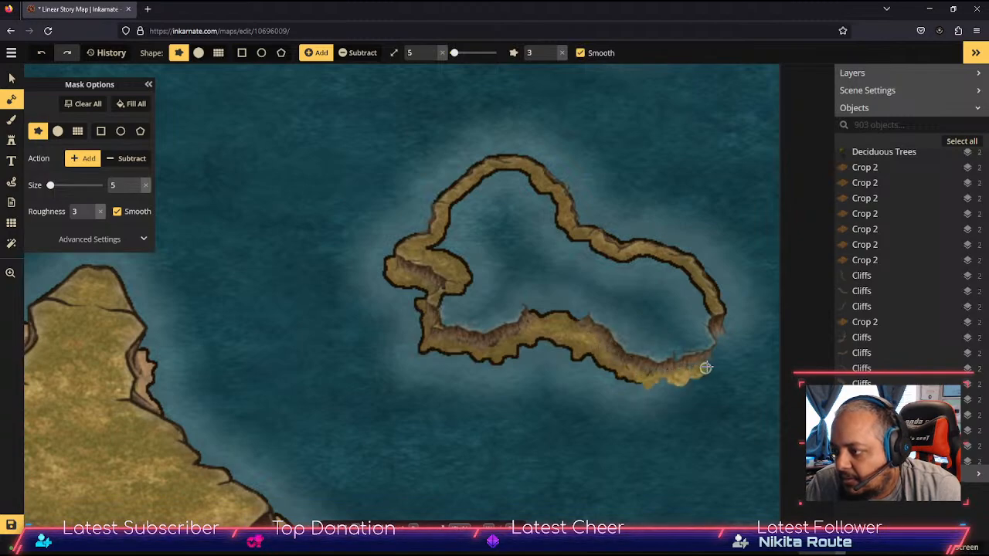
mouse_move(720, 306)
left_mouse_down()
mouse_move(734, 338)
mouse_move(706, 357)
mouse_move(715, 347)
left_mouse_up()
left_click_drag(672, 374, 633, 375)
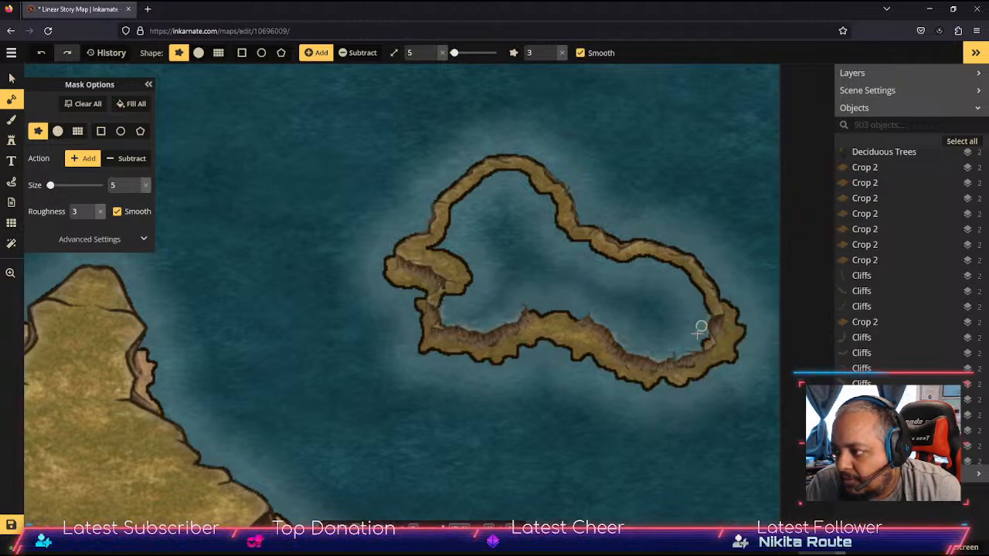
Step: Fill the eastern lobe and the southern middle of the island with land using the rough mask brush
mouse_move(702, 326)
left_mouse_down()
mouse_move(659, 358)
mouse_move(701, 334)
mouse_move(682, 357)
mouse_move(704, 337)
mouse_move(636, 355)
mouse_move(680, 350)
mouse_move(617, 340)
mouse_move(654, 348)
mouse_move(584, 312)
mouse_move(655, 309)
mouse_move(640, 304)
mouse_move(687, 337)
mouse_move(636, 328)
left_mouse_up()
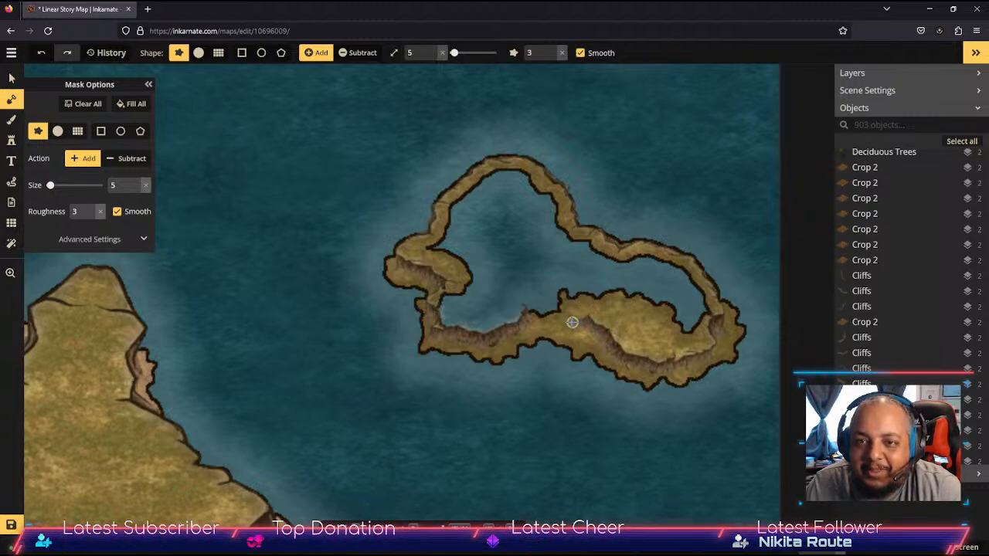
mouse_move(599, 274)
left_mouse_down()
mouse_move(630, 300)
mouse_move(619, 293)
mouse_move(627, 268)
mouse_move(643, 262)
mouse_move(669, 280)
mouse_move(661, 312)
mouse_move(679, 300)
mouse_move(697, 317)
left_mouse_up()
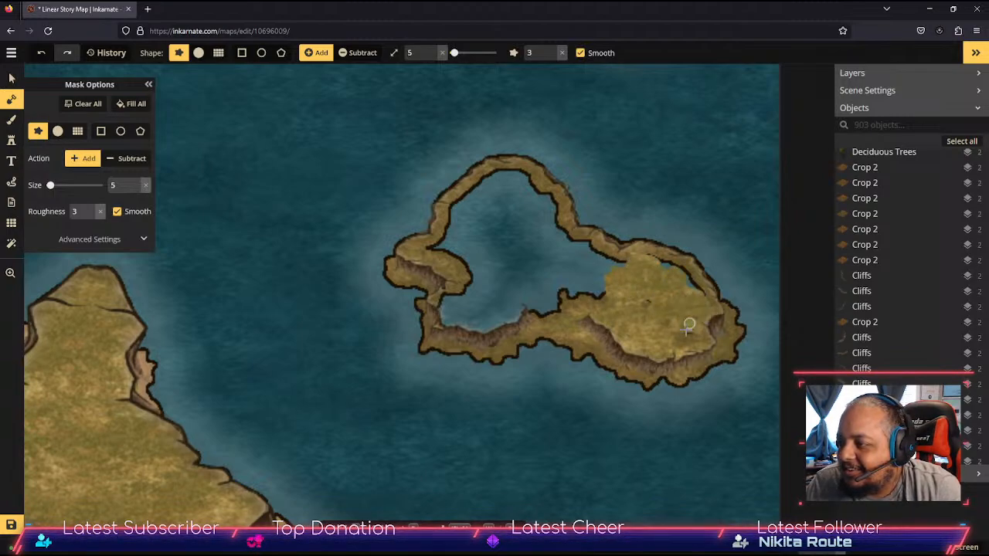
mouse_move(687, 282)
left_mouse_down()
mouse_move(647, 261)
mouse_move(704, 295)
left_mouse_up()
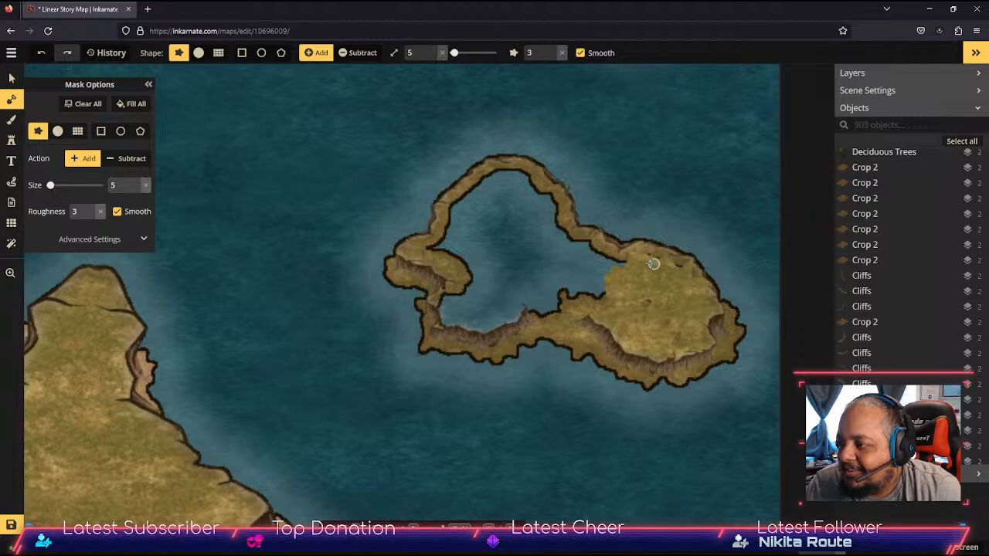
mouse_move(614, 266)
left_mouse_down()
mouse_move(527, 298)
mouse_move(619, 292)
mouse_move(549, 289)
mouse_move(602, 283)
mouse_move(519, 315)
mouse_move(561, 306)
mouse_move(481, 322)
mouse_move(446, 310)
mouse_move(454, 288)
mouse_move(442, 325)
mouse_move(444, 299)
mouse_move(469, 274)
mouse_move(458, 303)
mouse_move(445, 294)
mouse_move(440, 309)
mouse_move(453, 326)
mouse_move(487, 318)
mouse_move(454, 302)
mouse_move(474, 312)
mouse_move(474, 299)
mouse_move(488, 302)
mouse_move(480, 279)
mouse_move(507, 277)
mouse_move(513, 293)
mouse_move(481, 293)
mouse_move(483, 278)
mouse_move(581, 279)
mouse_move(569, 263)
mouse_move(627, 264)
mouse_move(564, 240)
mouse_move(612, 261)
mouse_move(587, 247)
left_mouse_up()
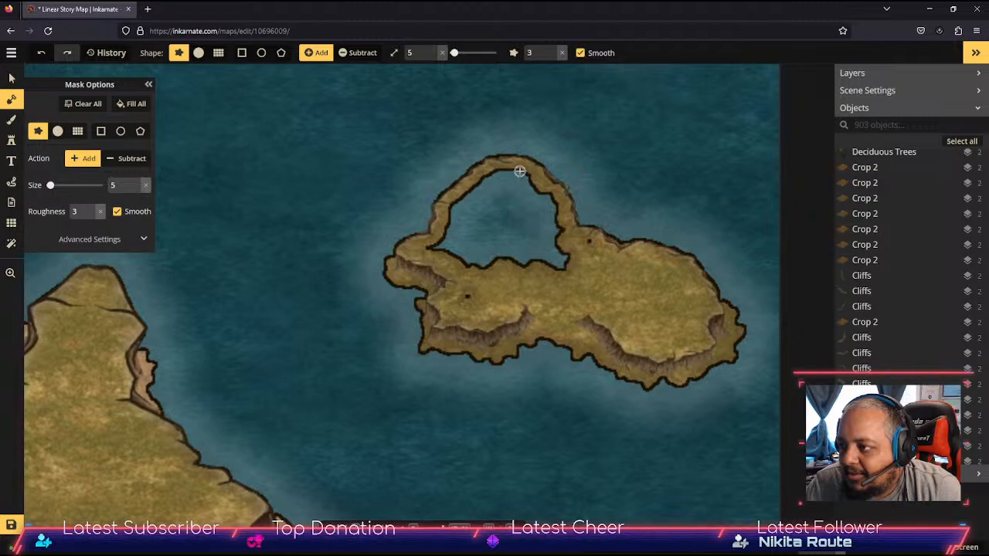
Step: Fill the northern lobe with land and close the remaining water holes inside the island with the round brush
mouse_move(519, 171)
left_mouse_down()
mouse_move(563, 301)
mouse_move(544, 209)
mouse_move(520, 187)
mouse_move(489, 204)
mouse_move(505, 200)
mouse_move(522, 224)
mouse_move(543, 229)
mouse_move(526, 245)
mouse_move(432, 250)
mouse_move(430, 235)
mouse_move(462, 197)
mouse_move(507, 171)
mouse_move(526, 180)
mouse_move(464, 209)
left_mouse_up()
left_click(57, 131)
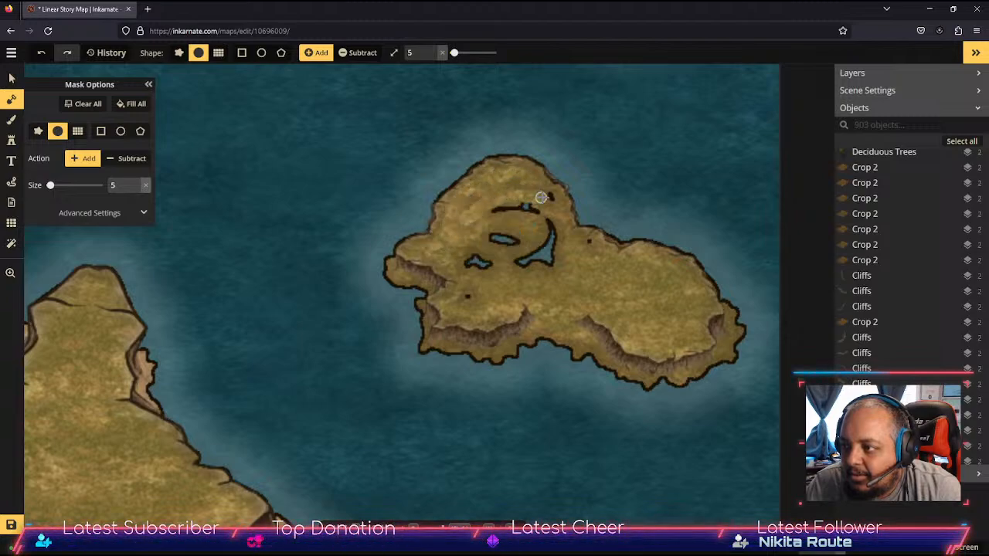
mouse_move(589, 245)
left_mouse_down()
mouse_move(462, 298)
mouse_move(470, 258)
mouse_move(498, 268)
mouse_move(471, 261)
mouse_move(482, 248)
mouse_move(510, 250)
mouse_move(491, 241)
mouse_move(535, 248)
mouse_move(517, 253)
mouse_move(522, 233)
mouse_move(540, 267)
mouse_move(523, 252)
mouse_move(549, 255)
mouse_move(539, 248)
mouse_move(521, 269)
mouse_move(554, 250)
mouse_move(543, 217)
mouse_move(520, 221)
left_mouse_up()
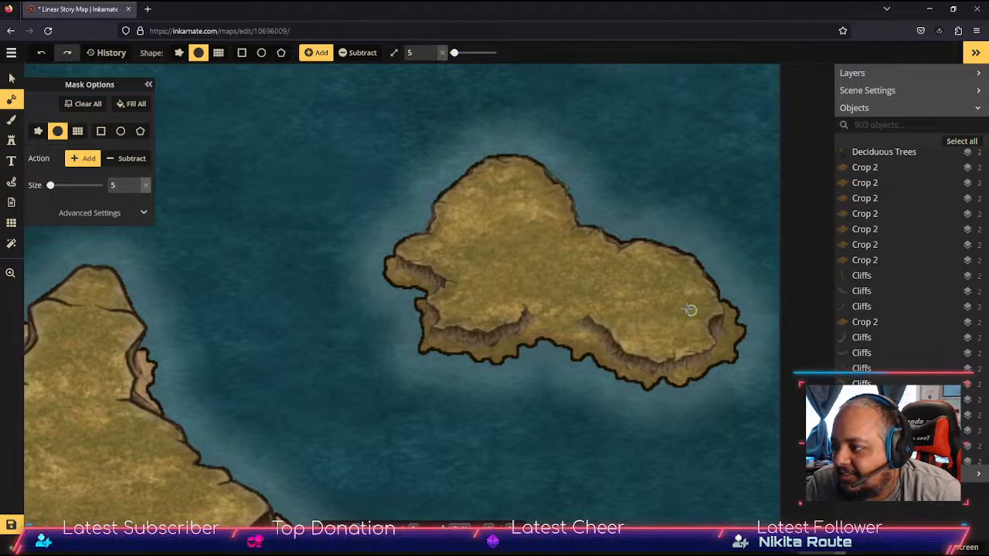
Step: Set the round mask brush to subtract land at size 4
scroll(522, 303, "down", 1)
scroll(522, 303, "down", 2)
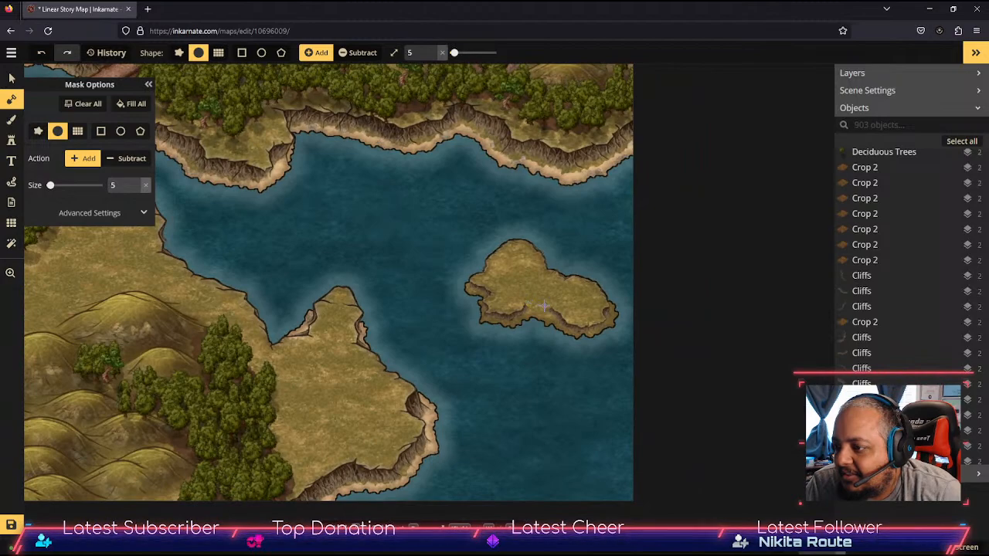
scroll(544, 306, "up", 3)
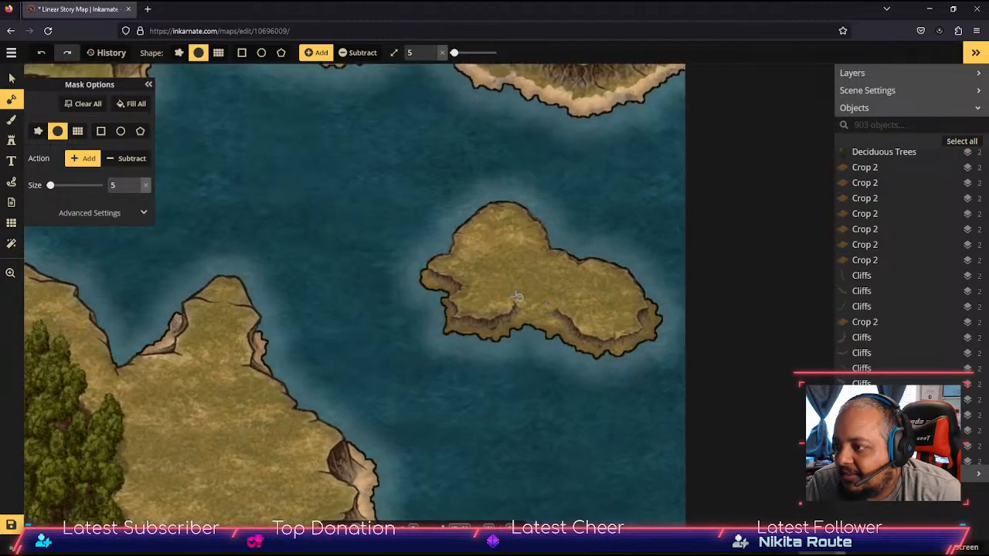
left_click(132, 159)
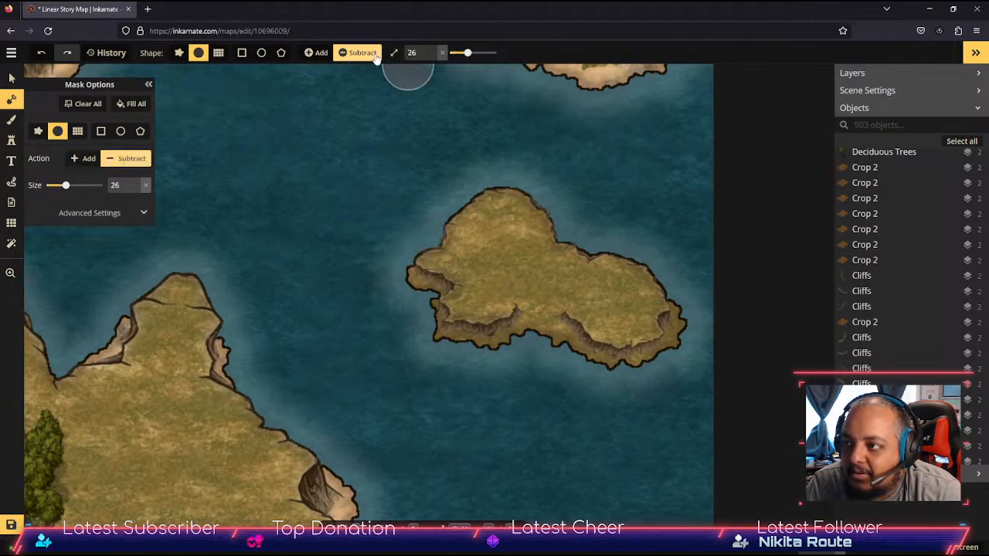
left_click(432, 58)
left_click(432, 57)
left_click(431, 58)
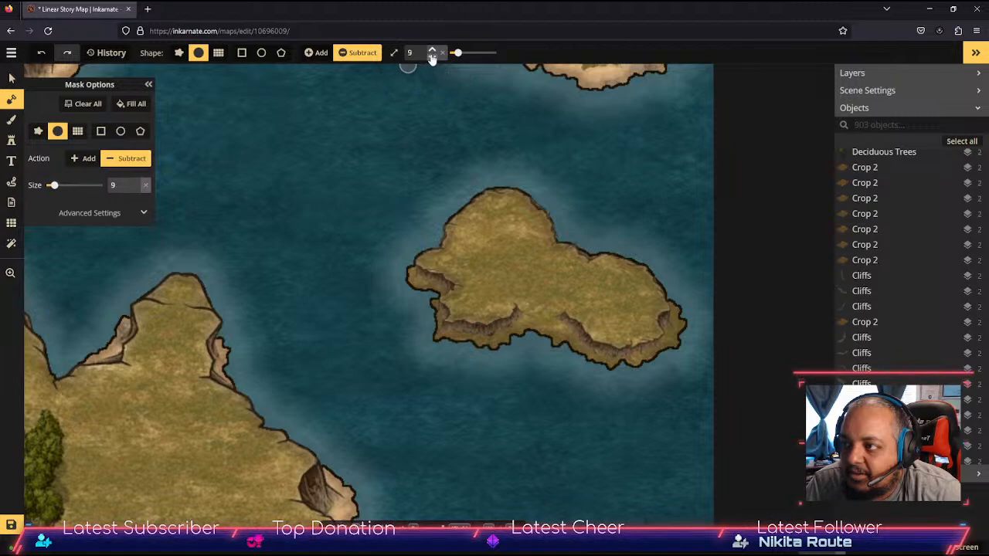
left_click(432, 57)
left_click(432, 58)
left_click(432, 58)
scroll(435, 186, "up", 3)
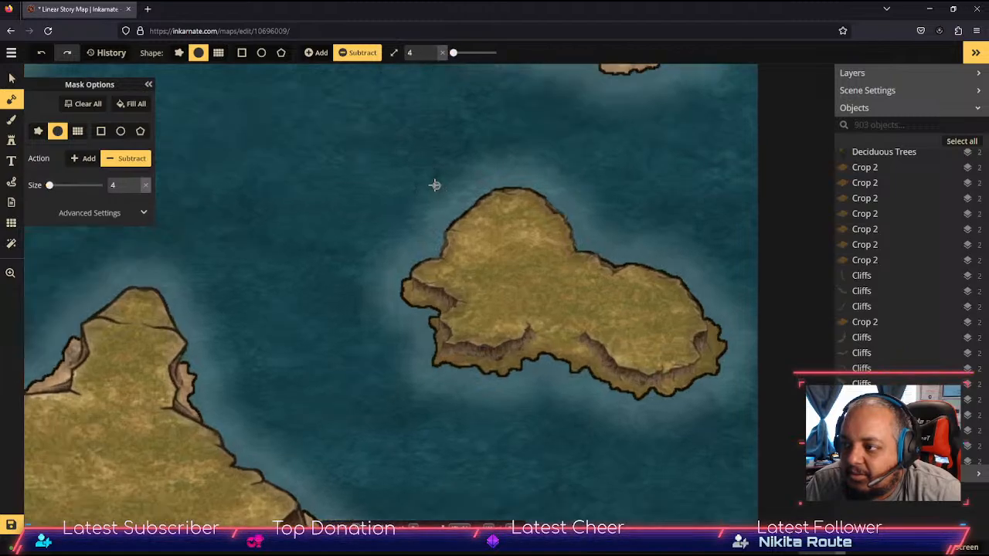
Step: Trim the excess land outside the cliff line around the island's northern lobe
left_click_drag(512, 196, 411, 289)
left_click_drag(484, 227, 422, 279)
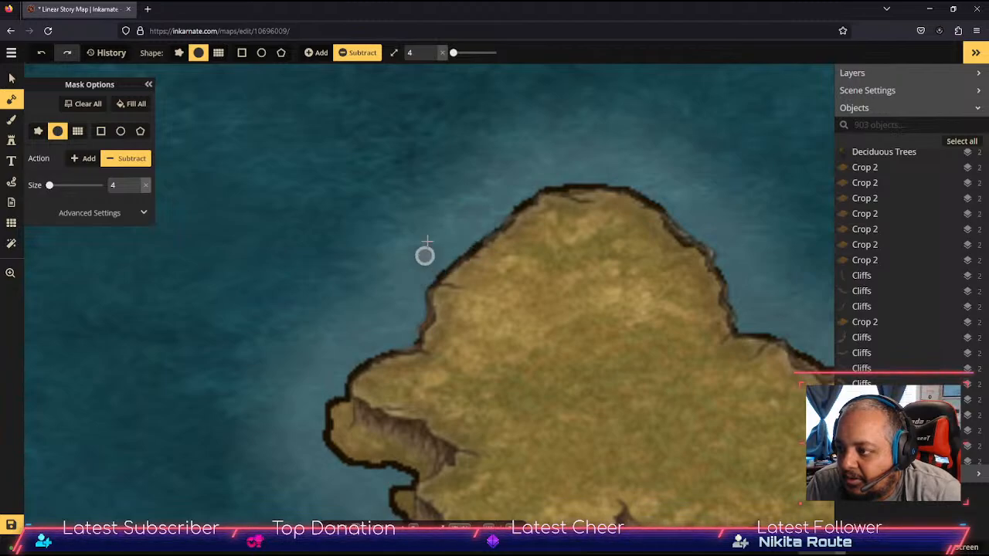
mouse_move(472, 233)
left_mouse_down()
mouse_move(432, 271)
mouse_move(421, 269)
left_mouse_up()
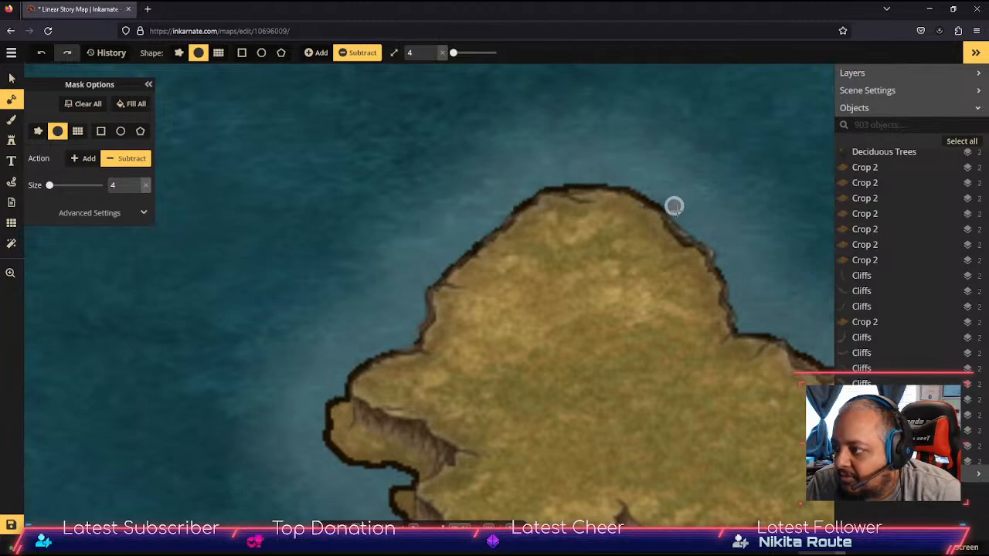
mouse_move(726, 253)
left_mouse_down()
mouse_move(663, 197)
mouse_move(623, 183)
mouse_move(554, 181)
mouse_move(503, 201)
left_mouse_up()
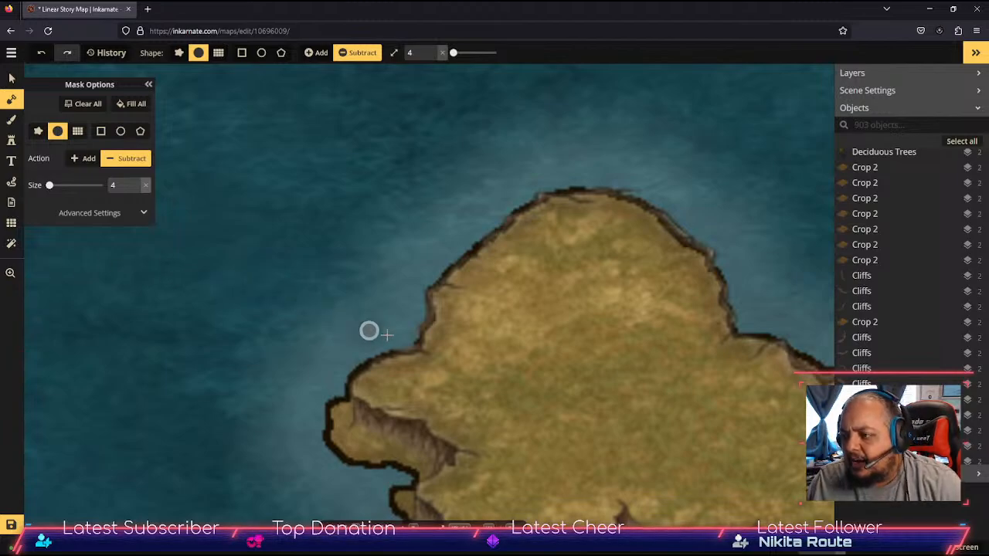
Step: Trim the excess land outside the cliff line along the island's northeastern shore
key("space")
left_click_drag(545, 348, 403, 197)
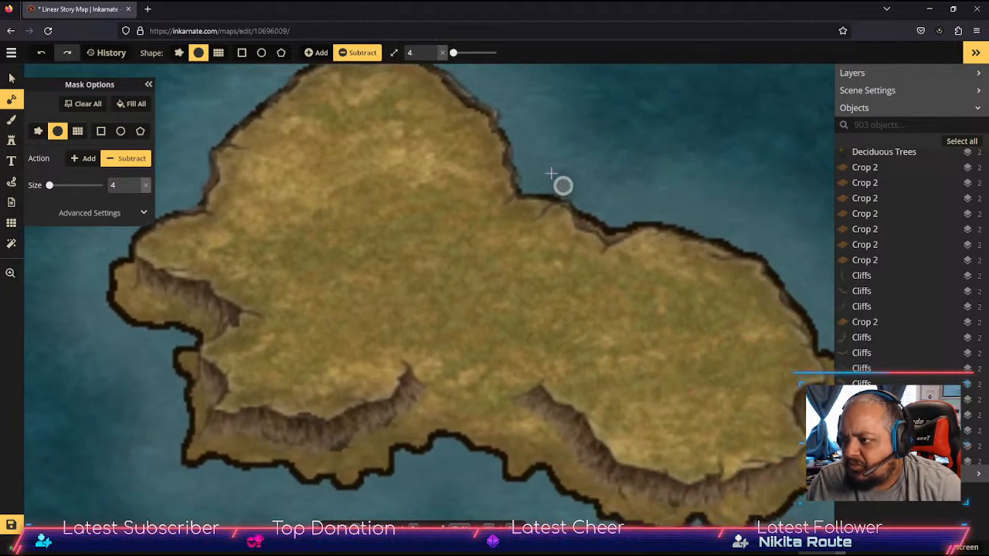
mouse_move(534, 186)
left_mouse_down()
mouse_move(588, 202)
mouse_move(616, 227)
mouse_move(651, 216)
mouse_move(762, 247)
left_mouse_up()
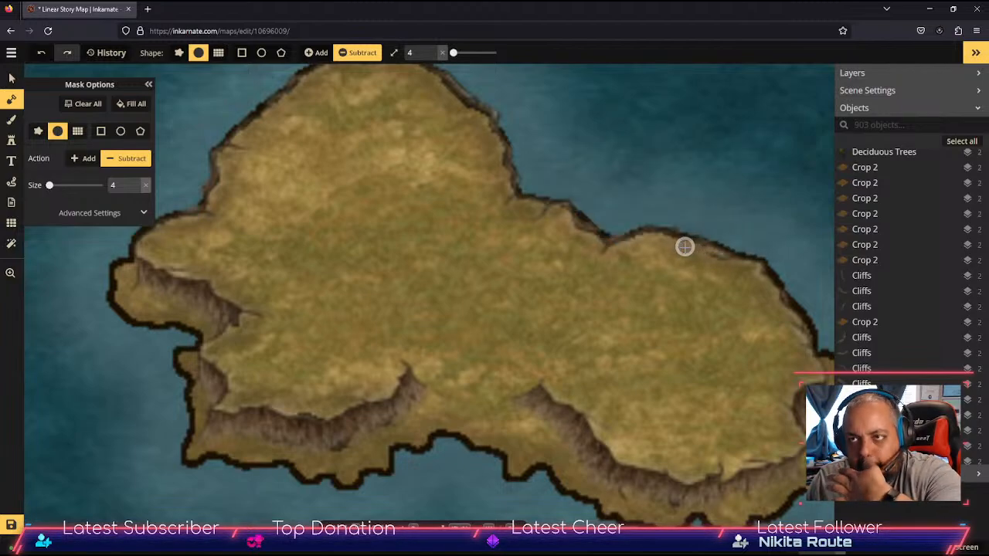
left_click_drag(746, 195, 595, 162)
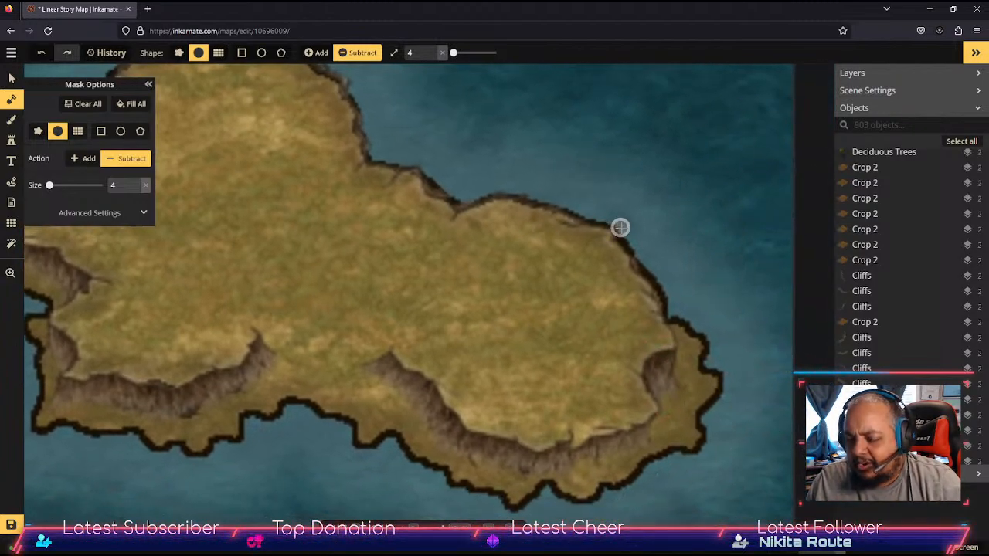
mouse_move(595, 241)
left_mouse_down()
mouse_move(611, 221)
mouse_move(673, 304)
mouse_move(695, 280)
left_mouse_up()
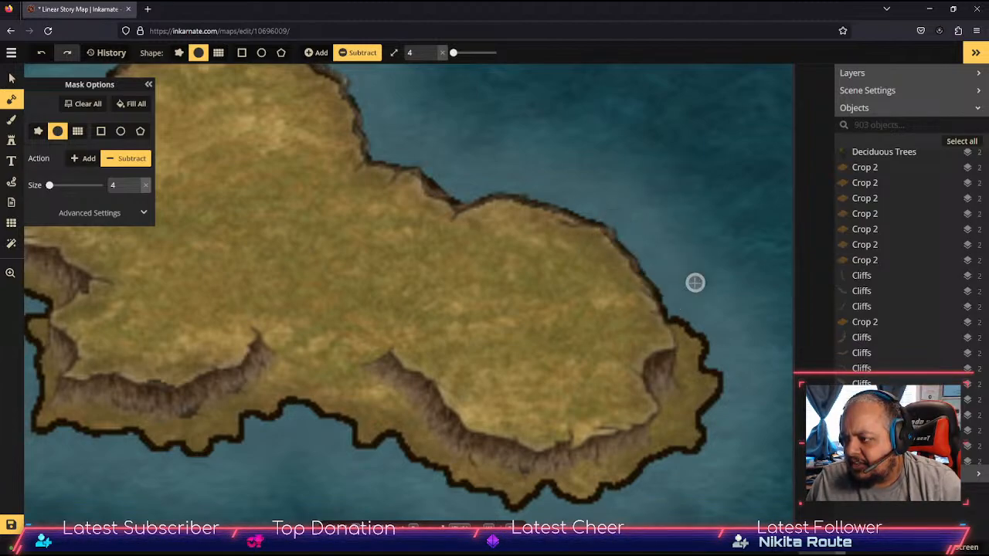
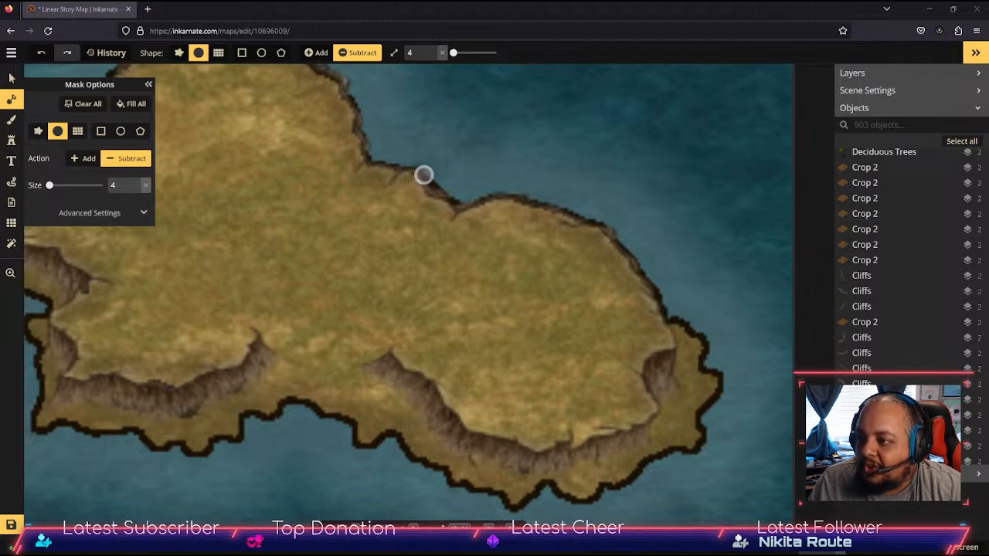
mouse_move(424, 172)
left_mouse_down()
mouse_move(468, 197)
mouse_move(528, 191)
mouse_move(595, 213)
mouse_move(627, 228)
mouse_move(670, 295)
left_mouse_up()
Step: Add land back at size 5 with the round mask brush where the island's northeastern edge was cut too far
key("space")
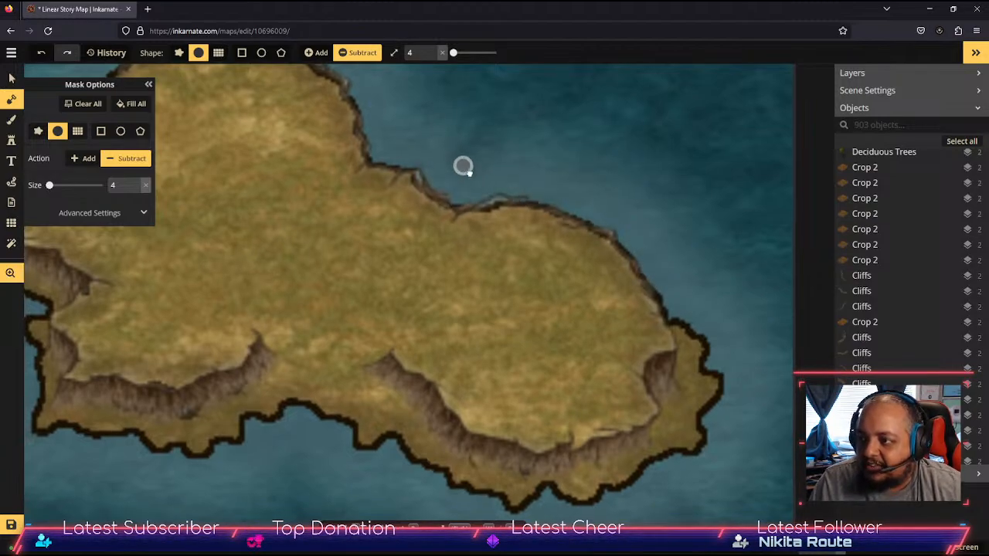
left_click_drag(448, 150, 606, 255)
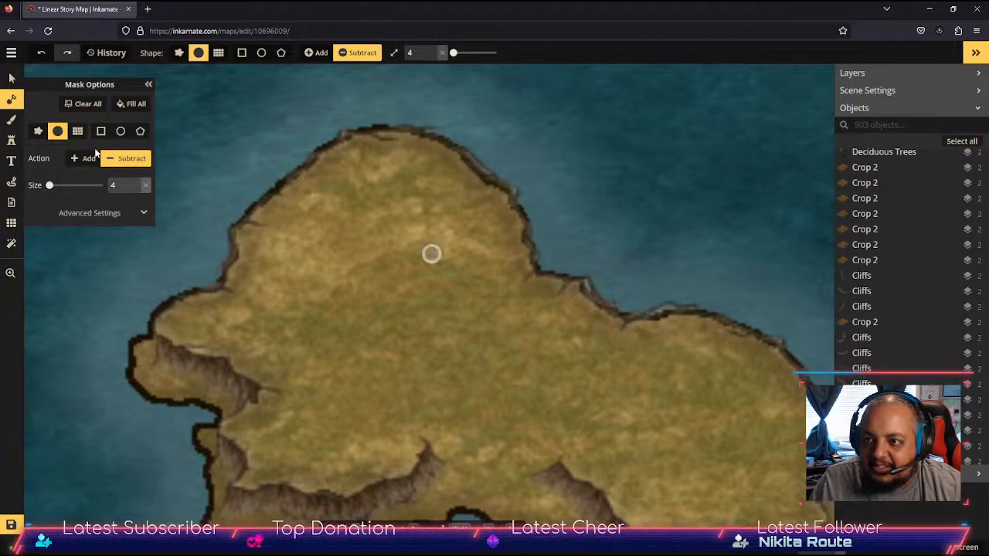
left_click(85, 158)
left_click_drag(668, 320, 650, 325)
left_click_drag(572, 293, 580, 292)
key("space")
mouse_move(727, 375)
left_mouse_down()
mouse_move(565, 337)
mouse_move(552, 309)
left_mouse_up()
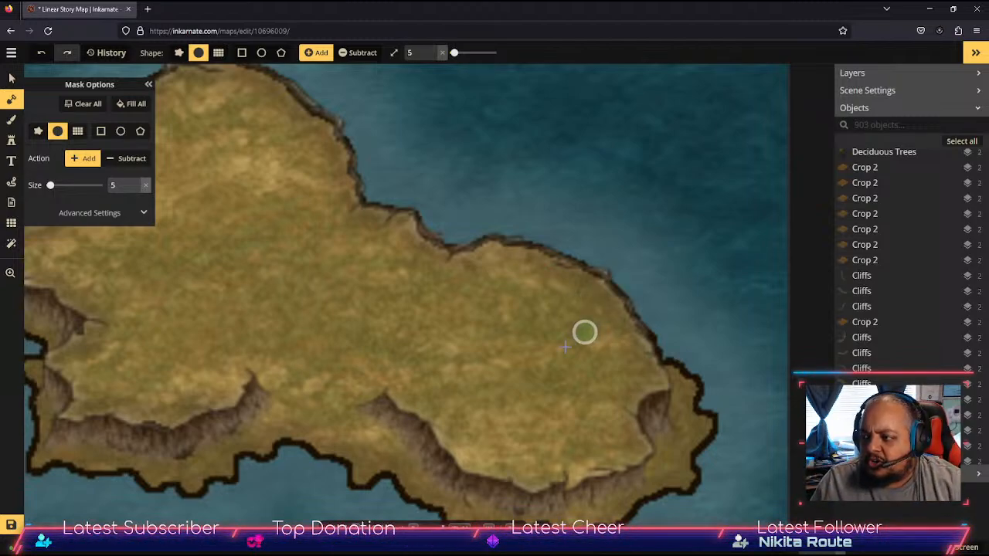
Step: Extend the land below the island's southern cliffs with the rough mask brush at size 10
key("space")
left_click_drag(421, 322, 575, 349)
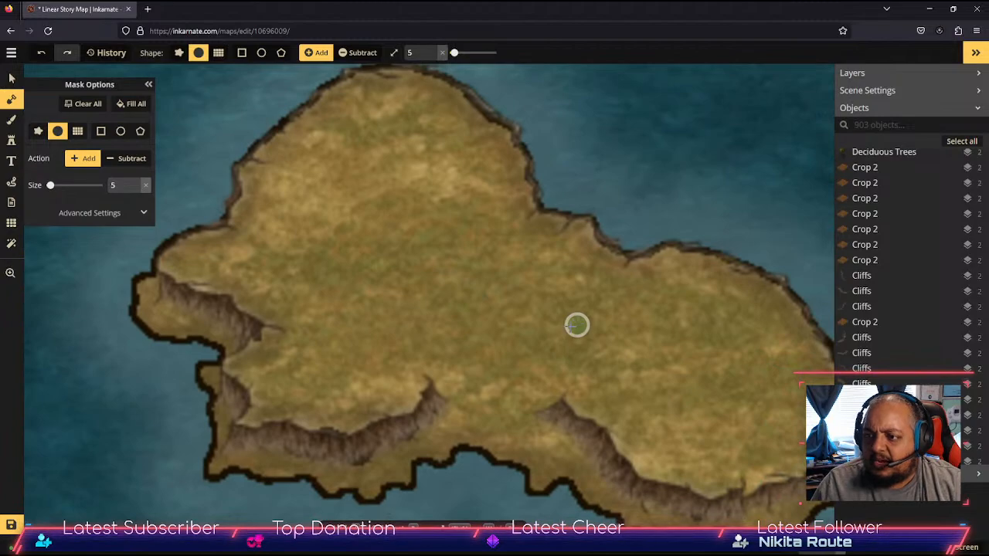
scroll(414, 322, "down", 5)
scroll(432, 323, "down", 5)
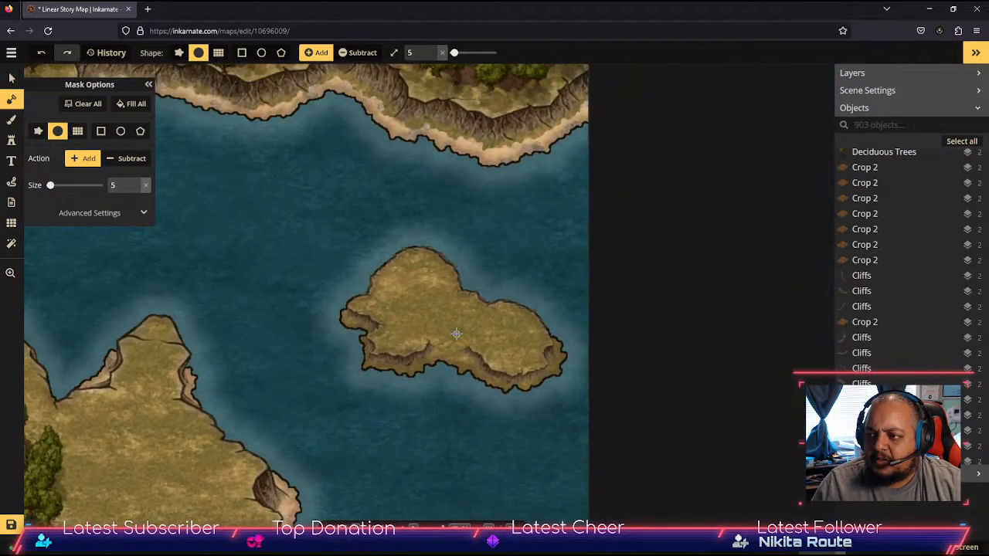
left_click_drag(504, 300, 509, 293)
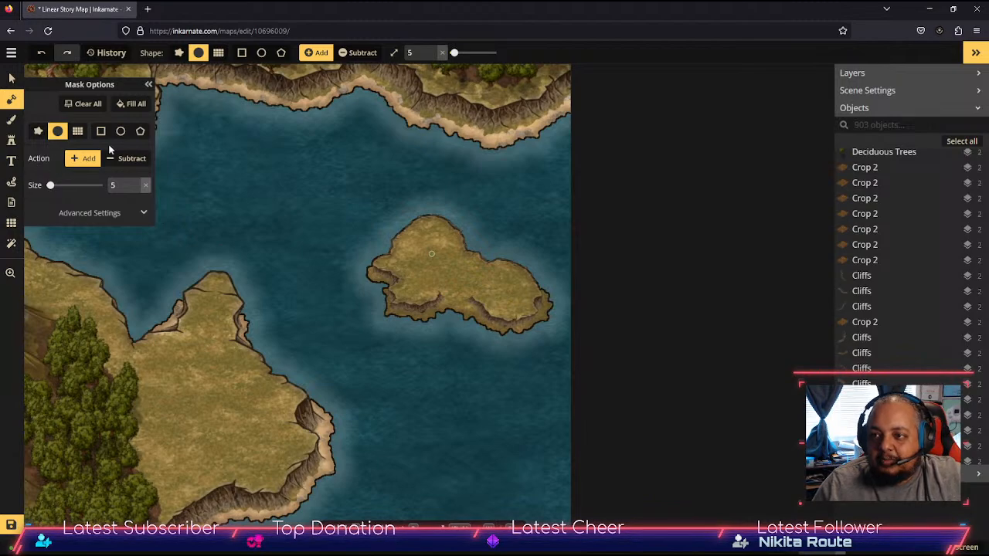
left_click(37, 131)
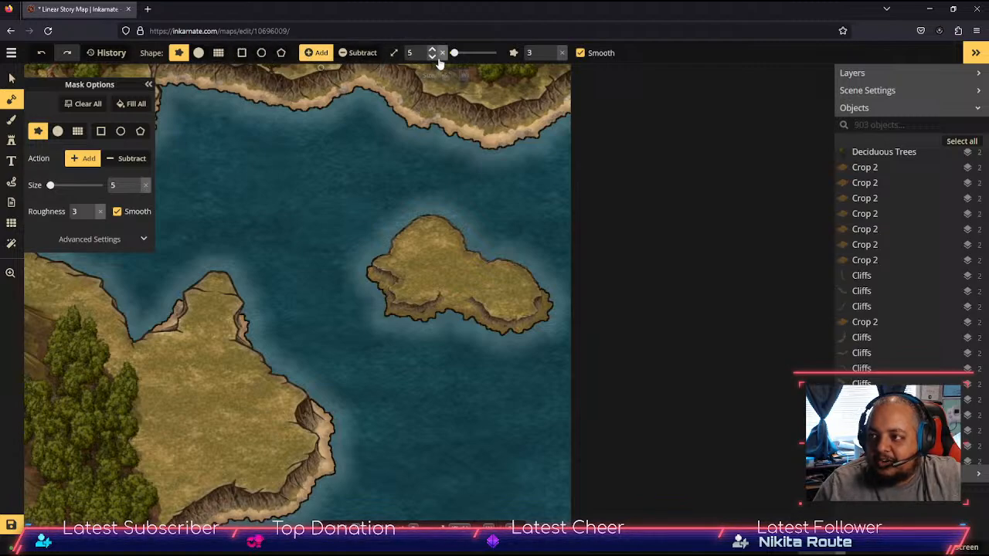
key("w")
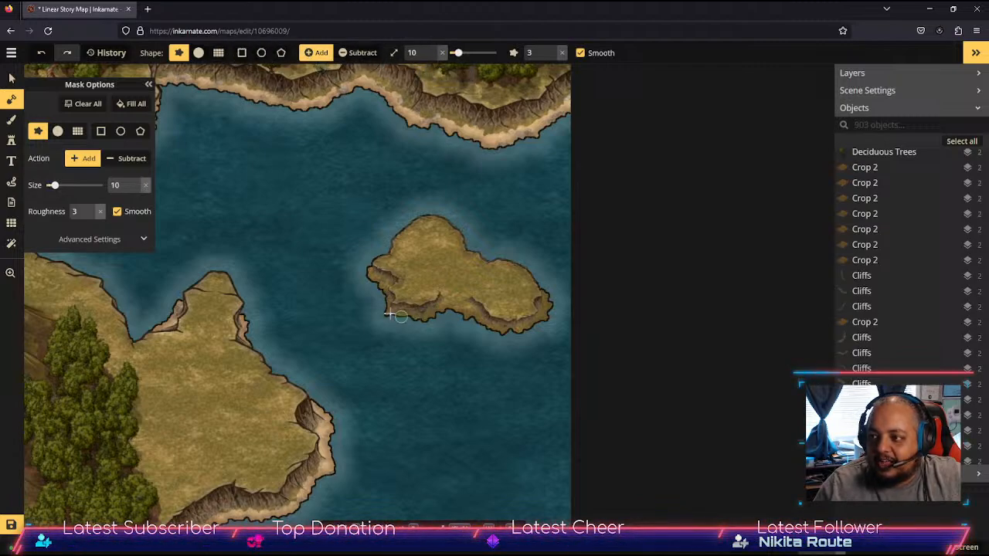
mouse_move(384, 311)
left_mouse_down()
mouse_move(451, 315)
mouse_move(514, 334)
mouse_move(547, 307)
left_mouse_up()
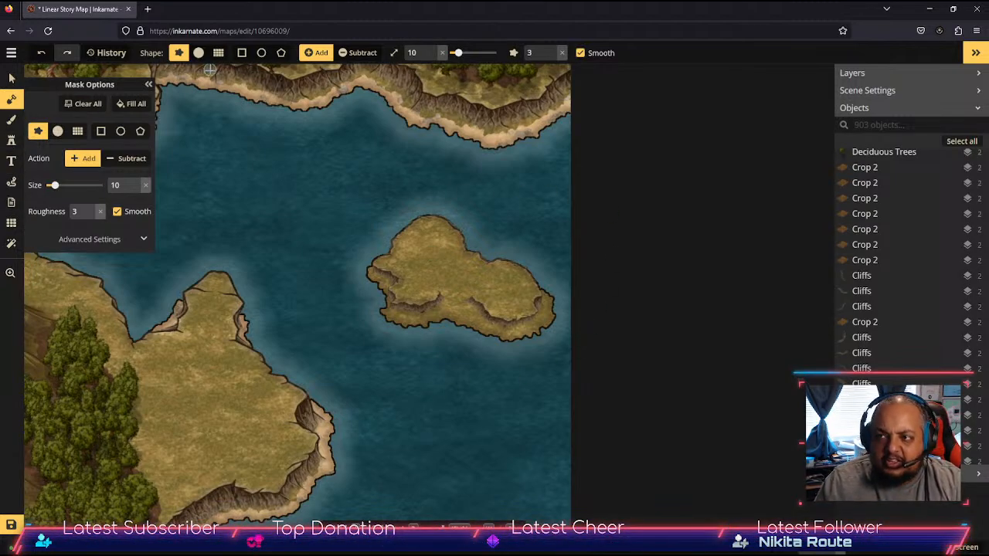
Step: Paint a sand beach on the foreground along the island's western, southern and eastern shore at brush size 7
left_click(10, 119)
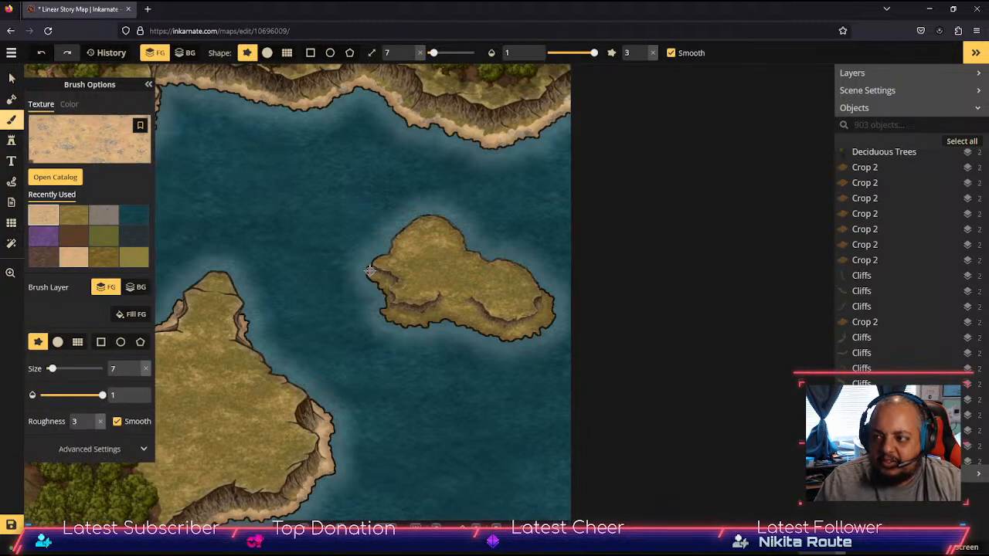
mouse_move(369, 270)
left_mouse_down()
mouse_move(383, 317)
mouse_move(404, 324)
mouse_move(468, 326)
mouse_move(449, 316)
mouse_move(497, 335)
mouse_move(546, 318)
left_mouse_up()
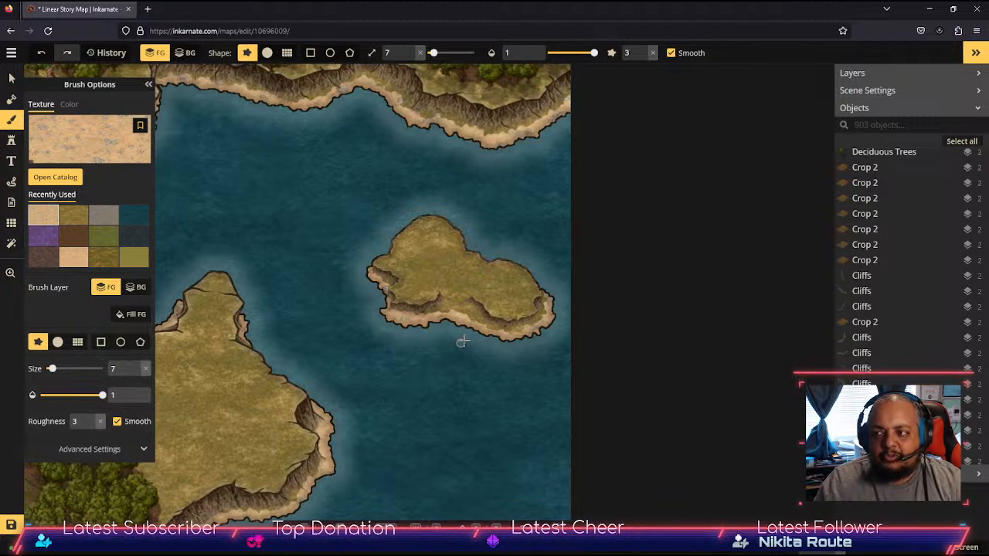
left_click_drag(457, 348, 474, 378)
scroll(518, 369, "up", 3)
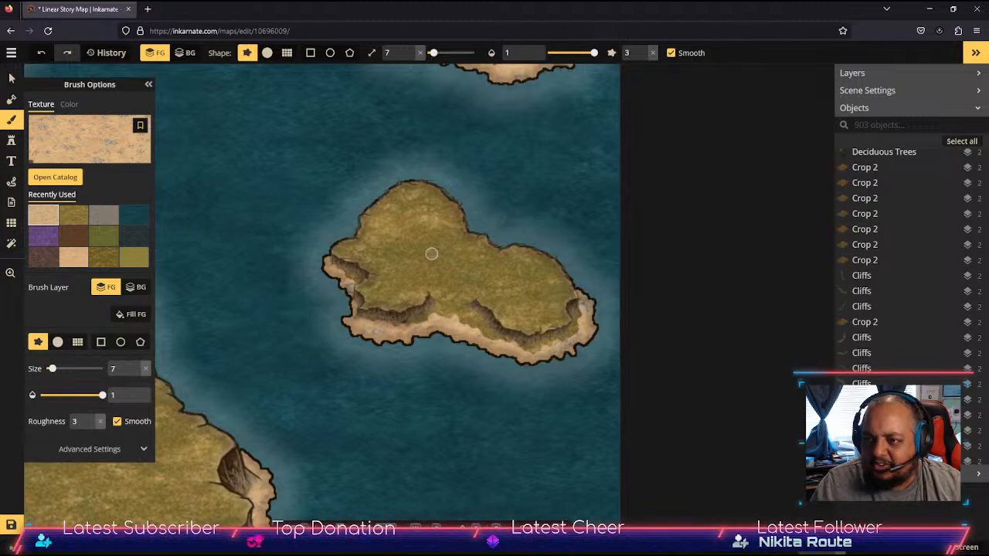
Step: Touch up the island's eastern cliff top with grass and the gap between the southern cliffs with sand, and save the map
left_click(73, 215)
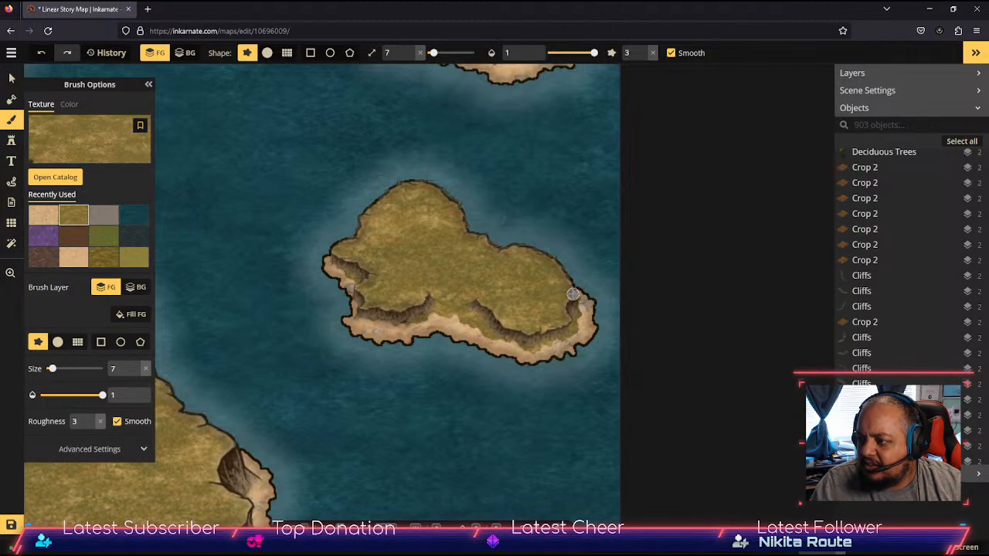
left_click(570, 295)
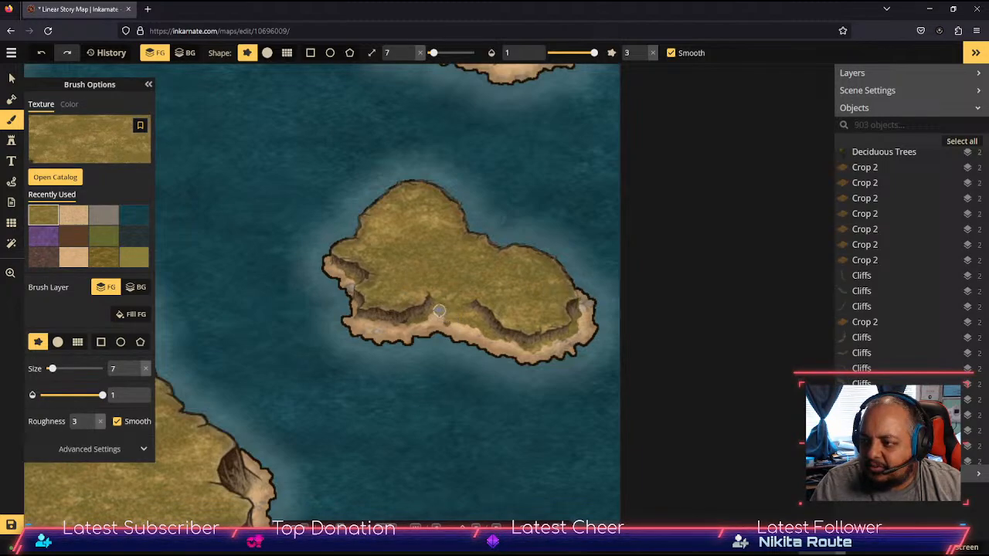
left_click(74, 216)
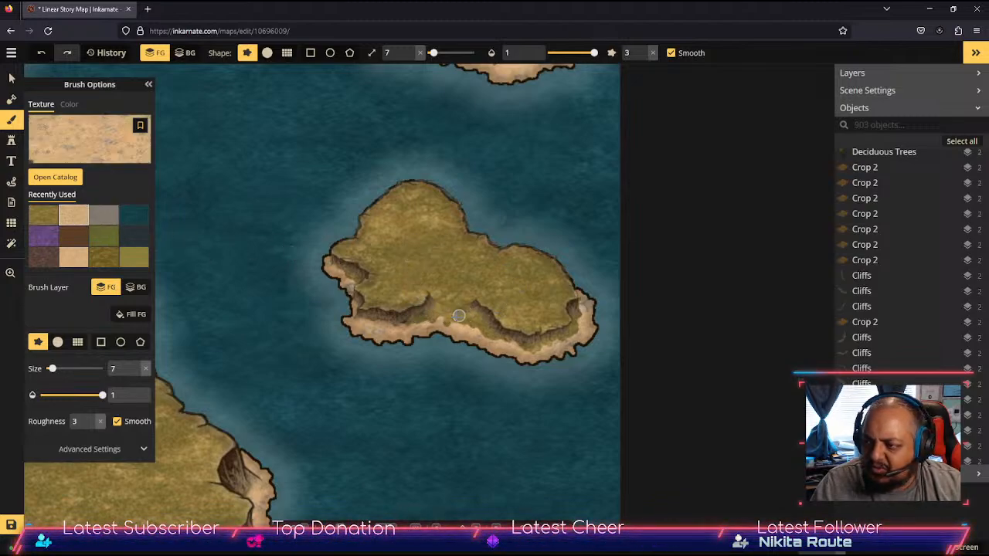
left_click_drag(445, 323, 470, 339)
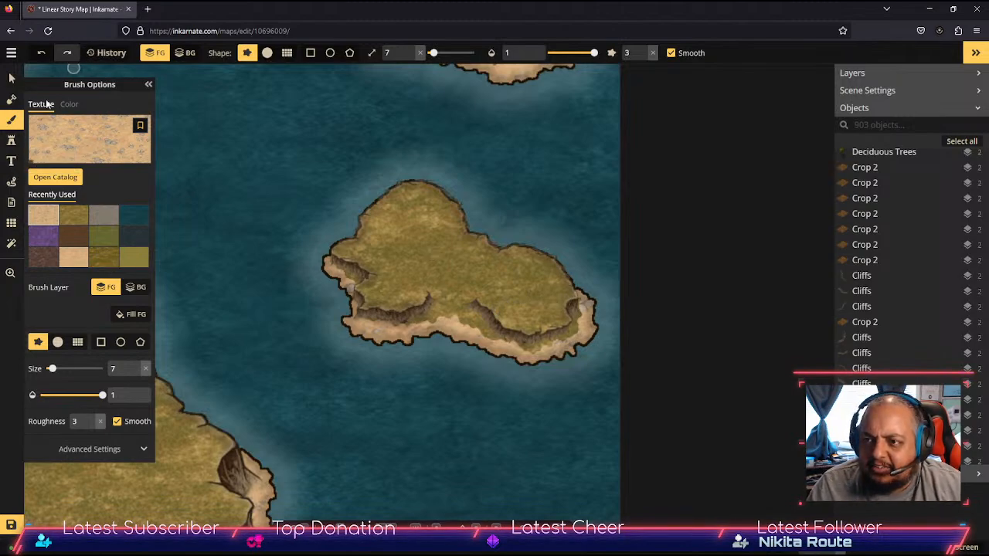
left_click(11, 525)
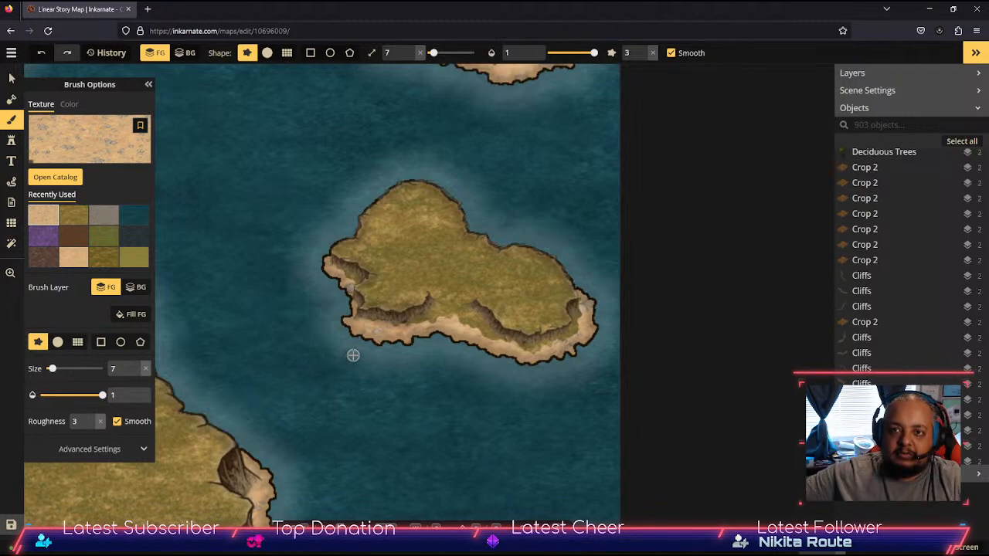
Step: Choose the recently used green leafy tree stamp for planting
scroll(397, 367, "down", 3)
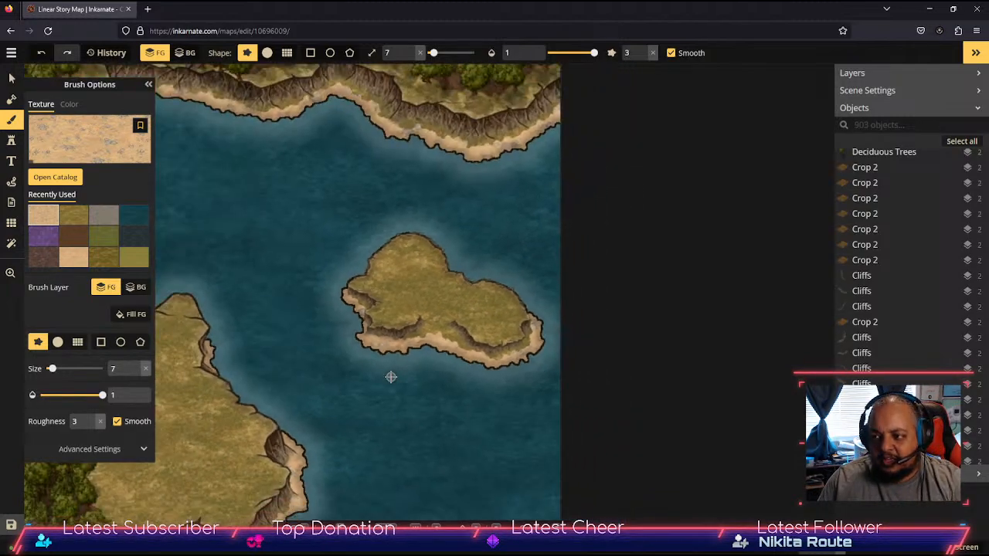
key("space")
left_click_drag(326, 397, 574, 348)
scroll(578, 351, "down", 3)
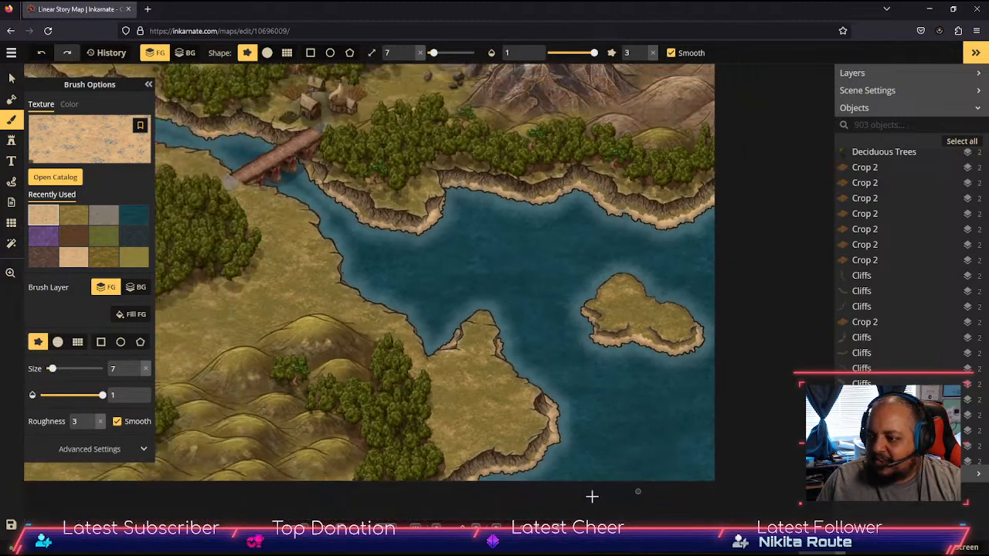
key("space")
left_click_drag(578, 329, 733, 434)
scroll(733, 434, "down", 3)
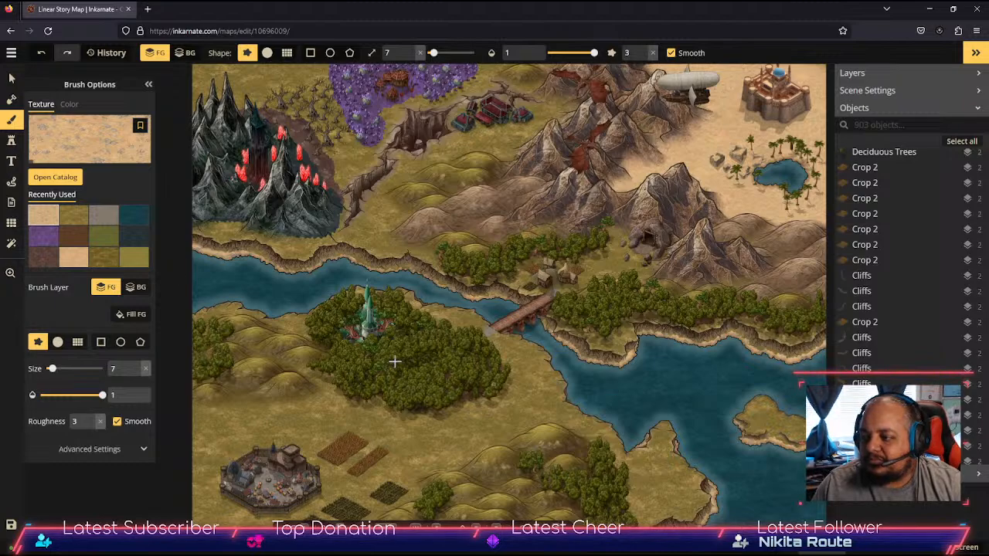
left_click(11, 160)
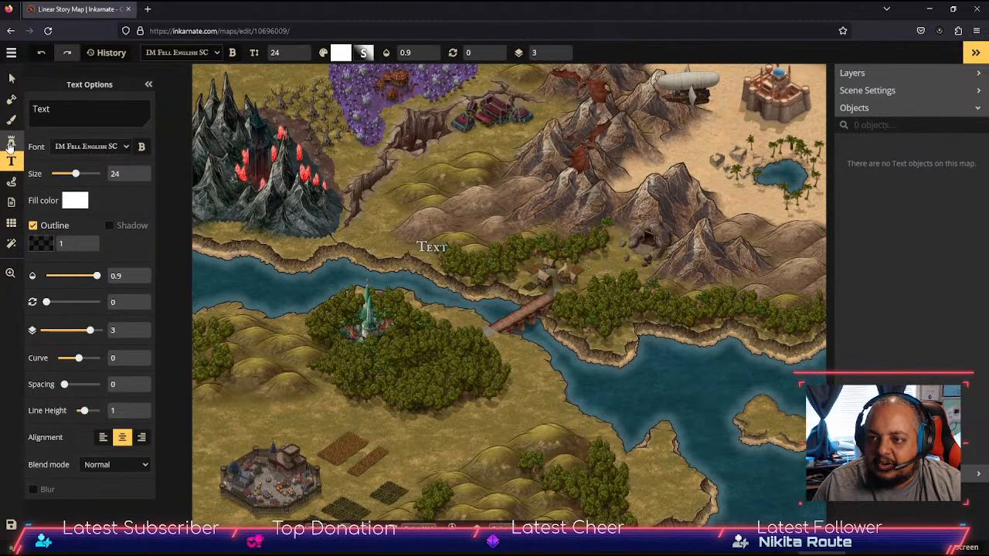
left_click(11, 142)
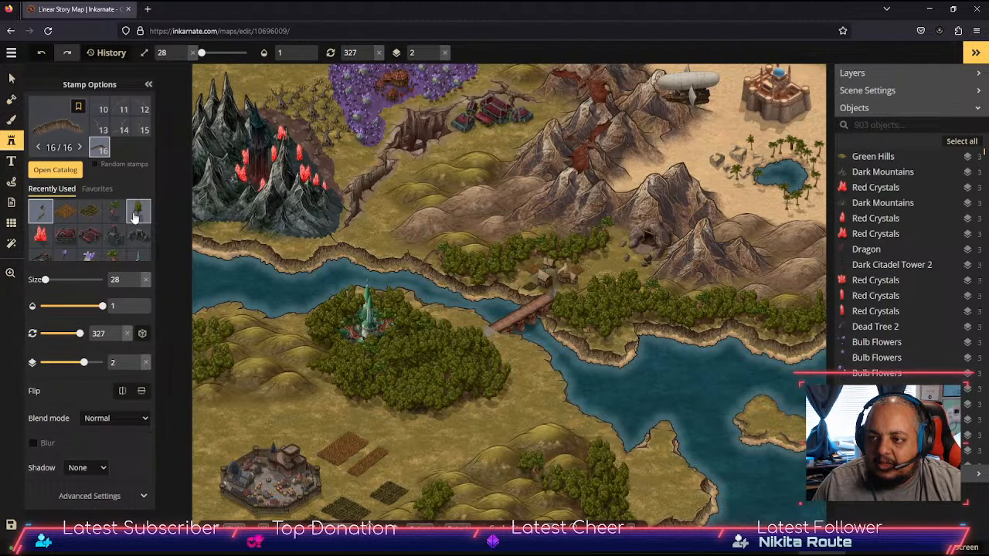
left_click(136, 213)
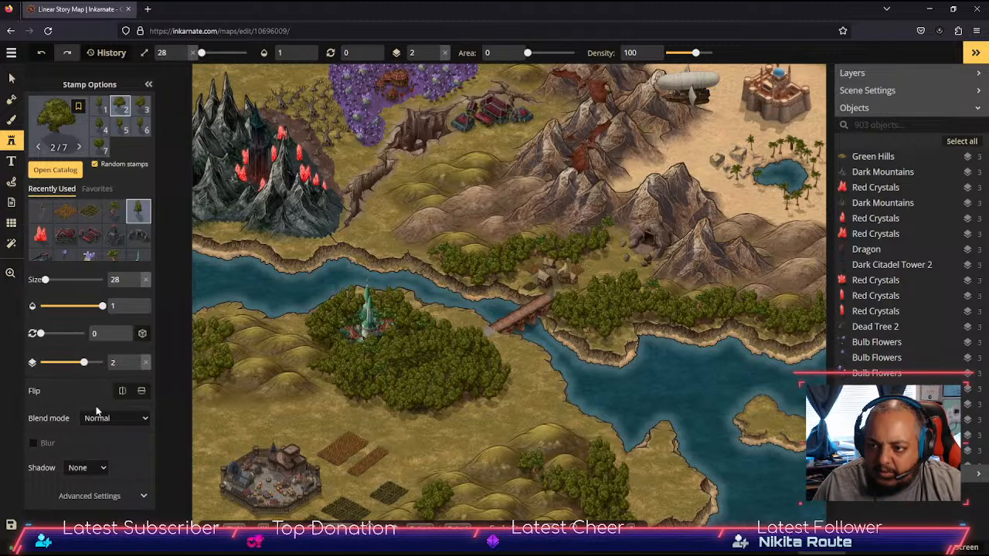
Step: Set the tree stamp to multiple placement with size 39 and area 26
left_click(109, 496)
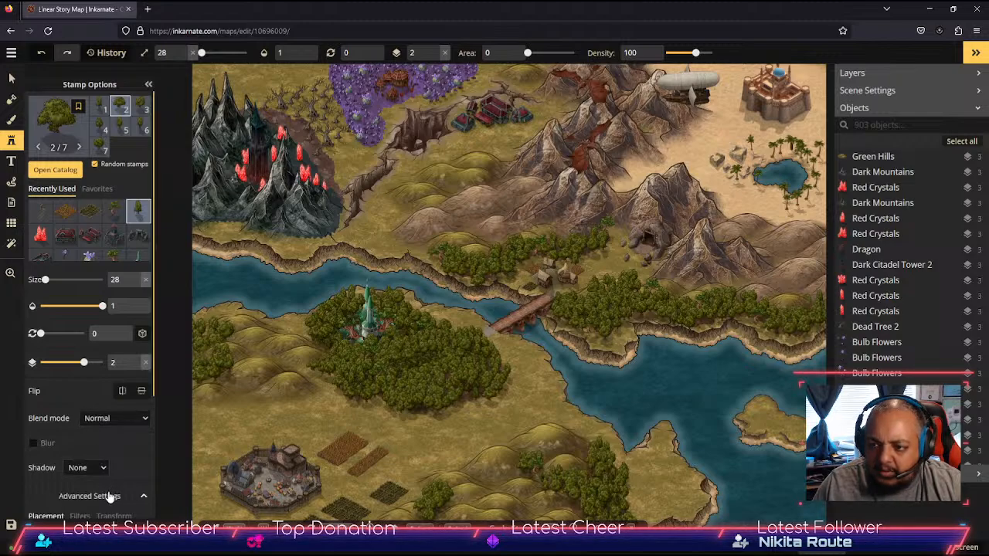
scroll(109, 464, "down", 3)
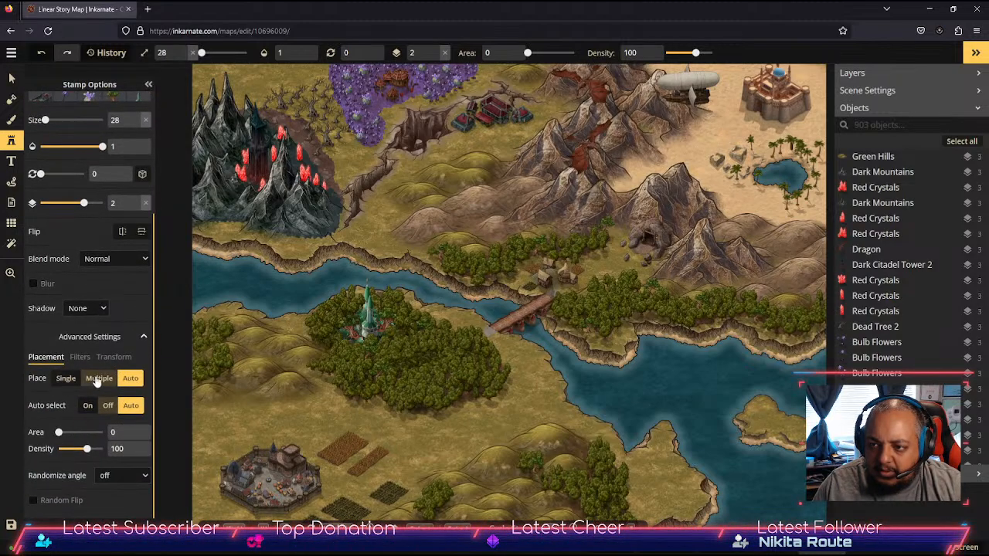
left_click(96, 380)
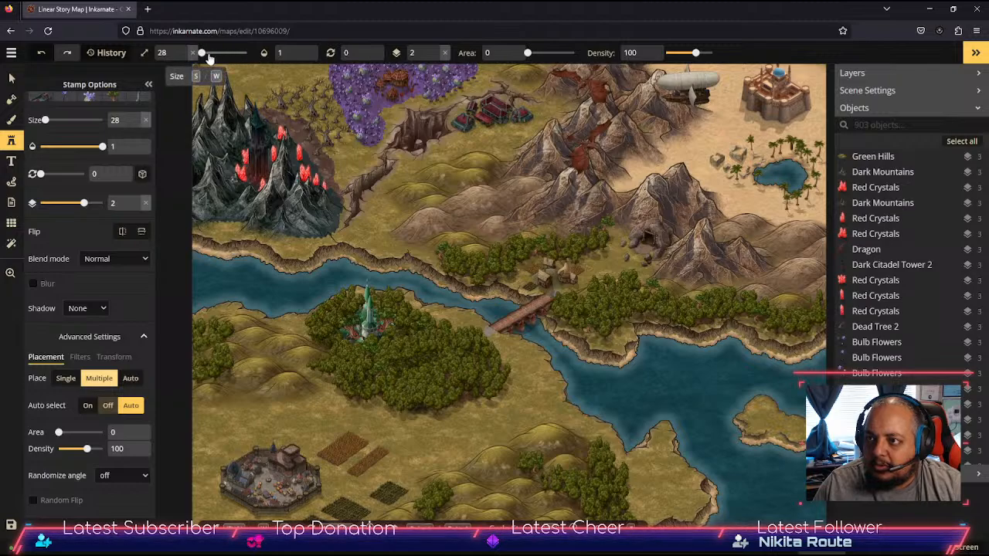
mouse_move(203, 54)
left_mouse_down()
mouse_move(222, 58)
mouse_move(203, 52)
left_mouse_up()
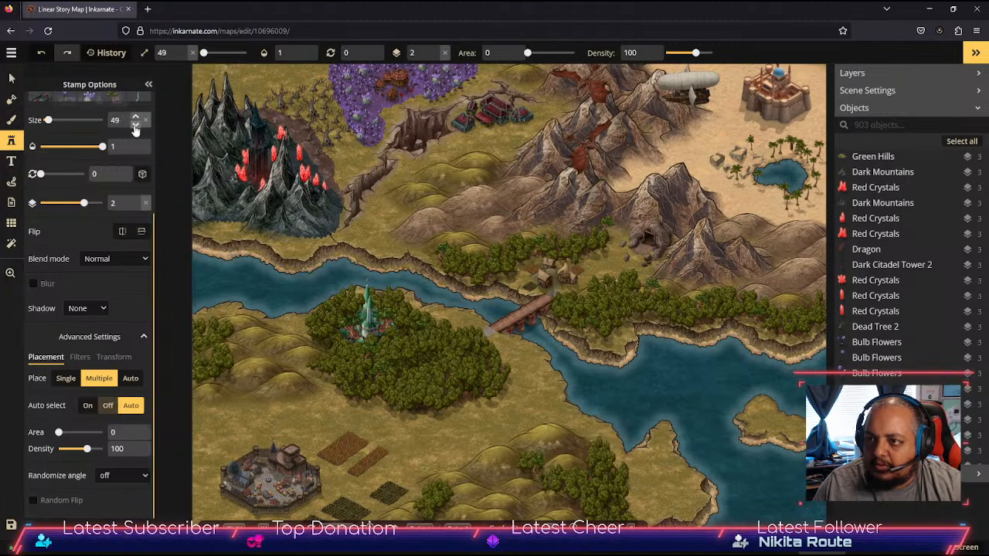
left_click(135, 125)
left_click(135, 116)
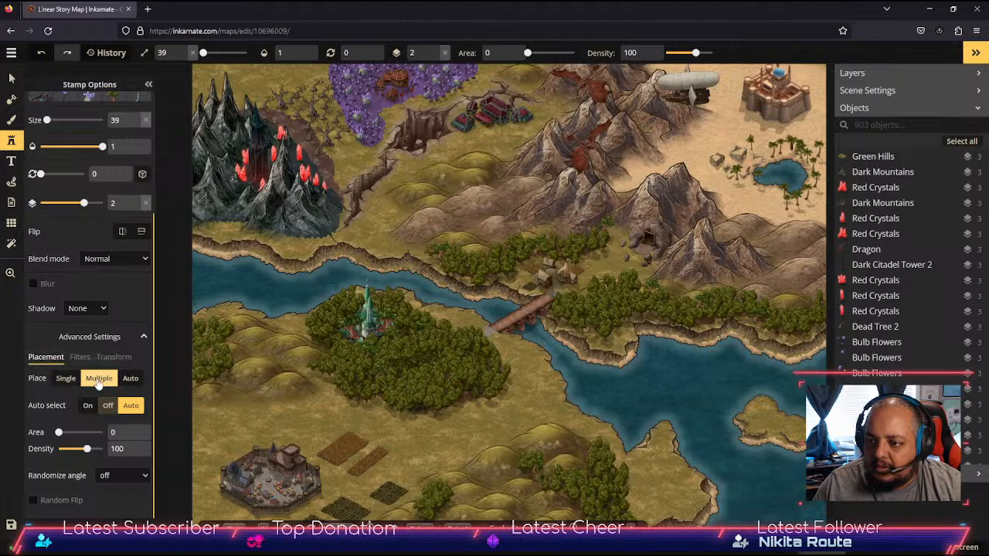
left_click_drag(58, 432, 69, 432)
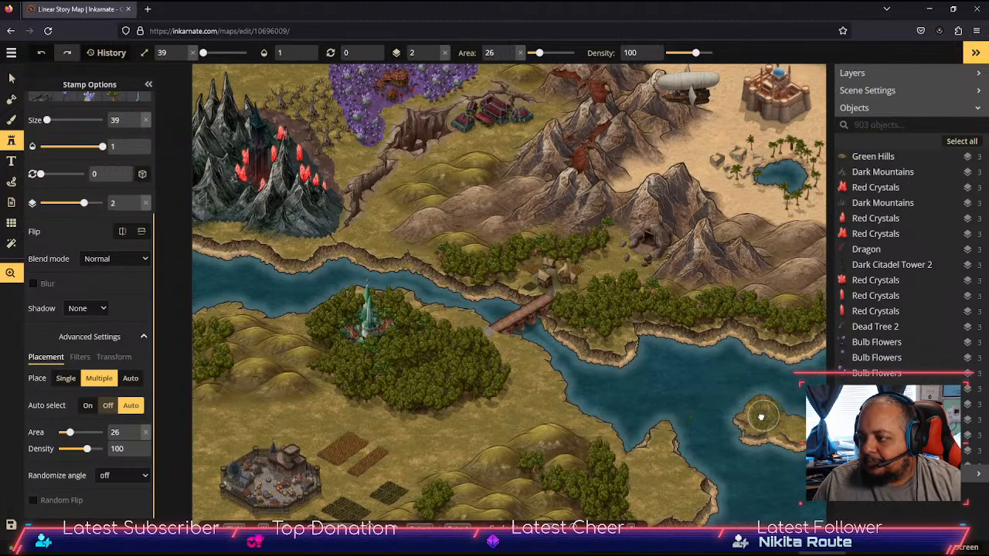
left_click_drag(761, 417, 523, 376)
scroll(523, 372, "up", 5)
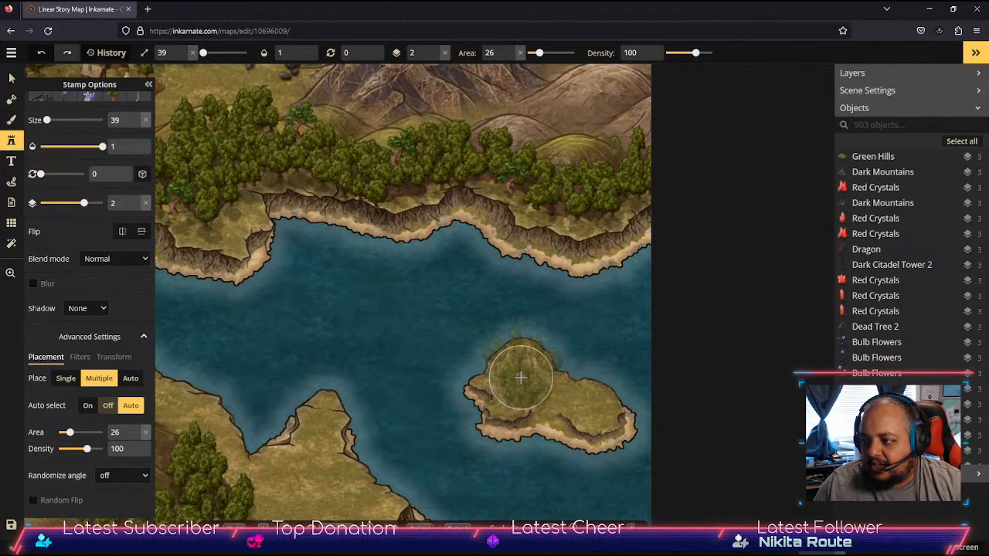
Step: Plant a cluster of green leafy trees on the island's western half
left_click(519, 377)
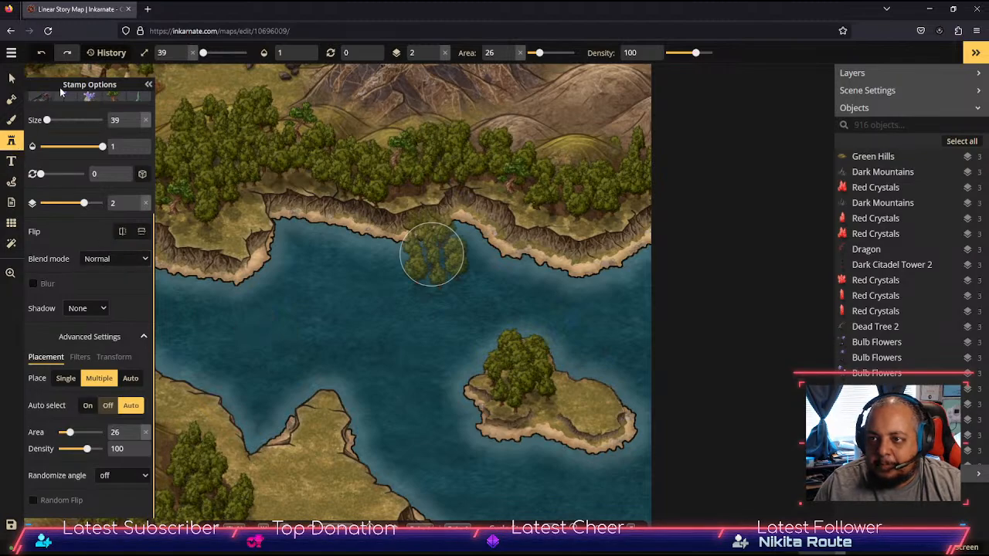
Step: Choose the grey Boulders stamp from the Nature (HD) pack of the Fantasy Regional HD stamp catalog
left_click(12, 141)
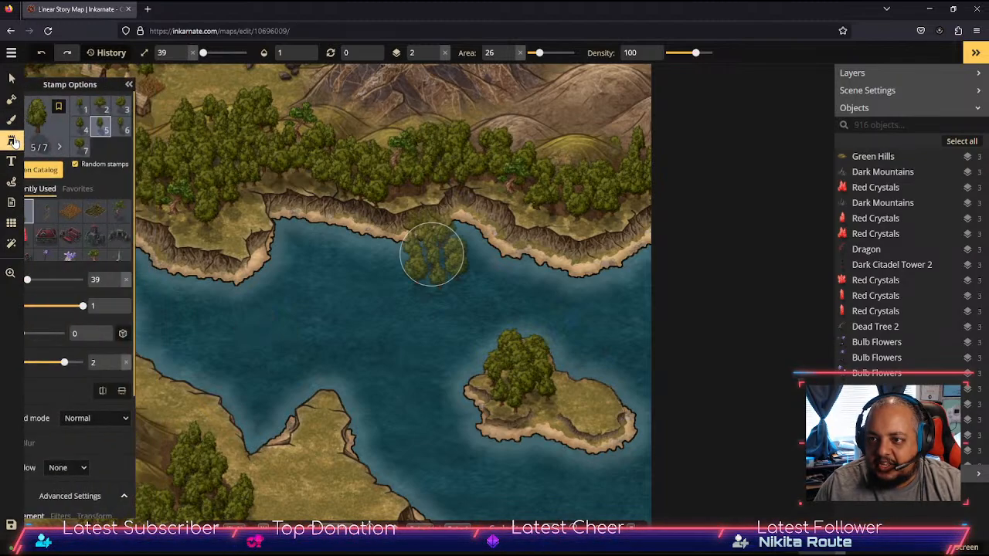
left_click(54, 168)
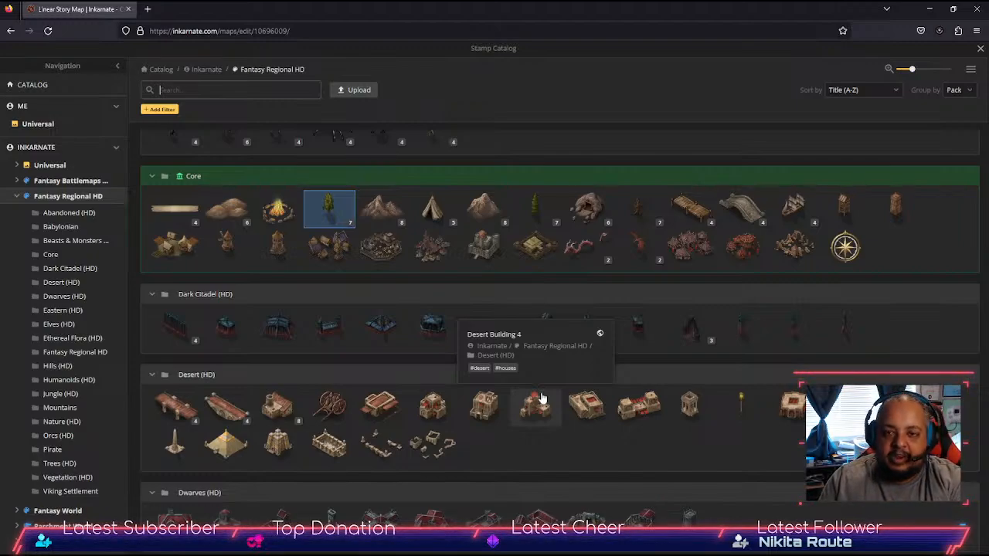
scroll(515, 289, "down", 8)
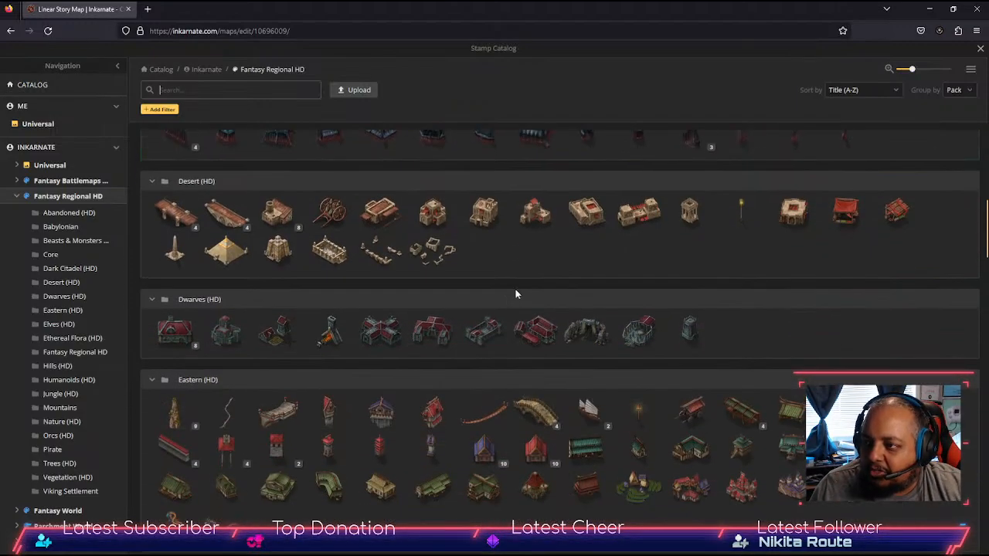
scroll(492, 292, "down", 2)
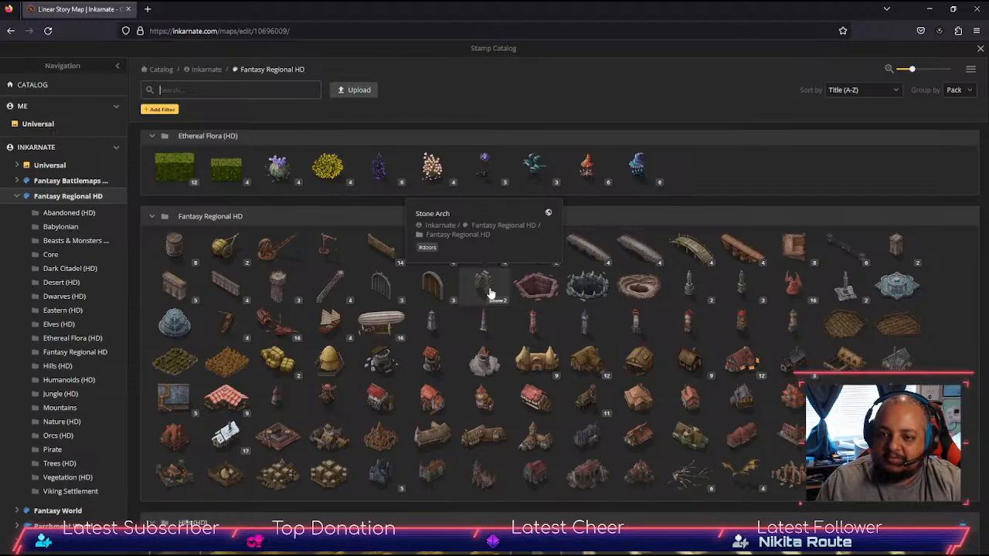
scroll(840, 324, "down", 3)
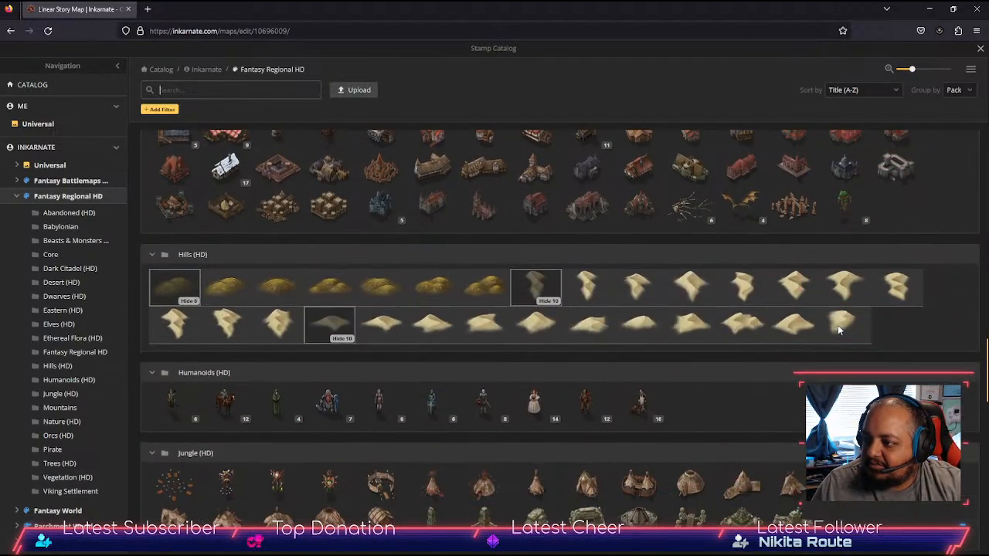
scroll(840, 324, "down", 4)
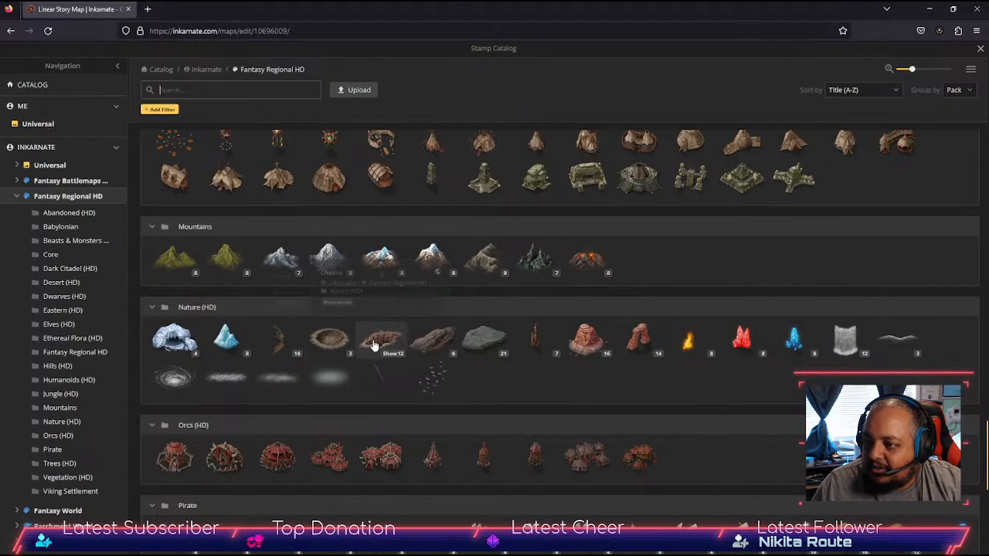
left_click(482, 341)
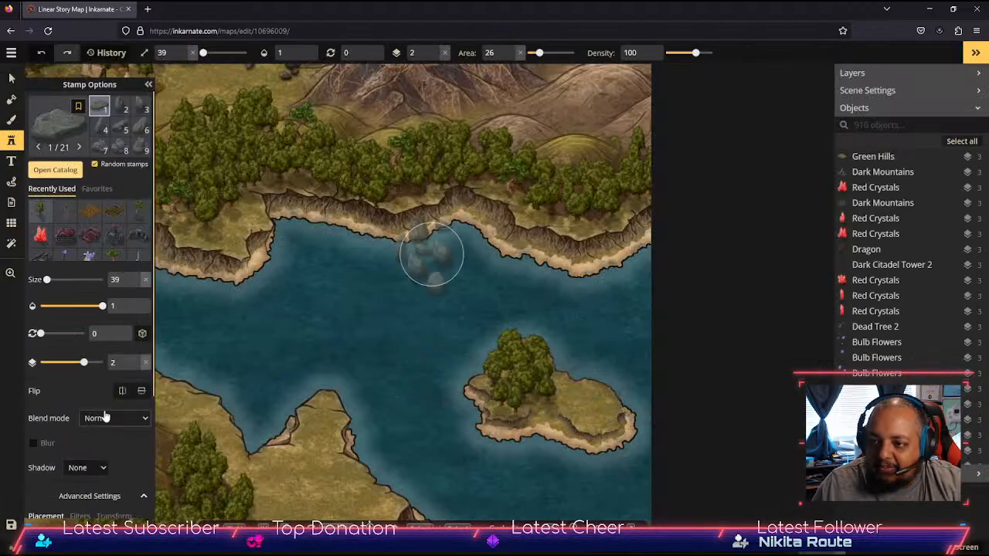
Step: Try a multiple placement of boulders with area 13 on the island's eastern half, and undo it
scroll(98, 432, "down", 3)
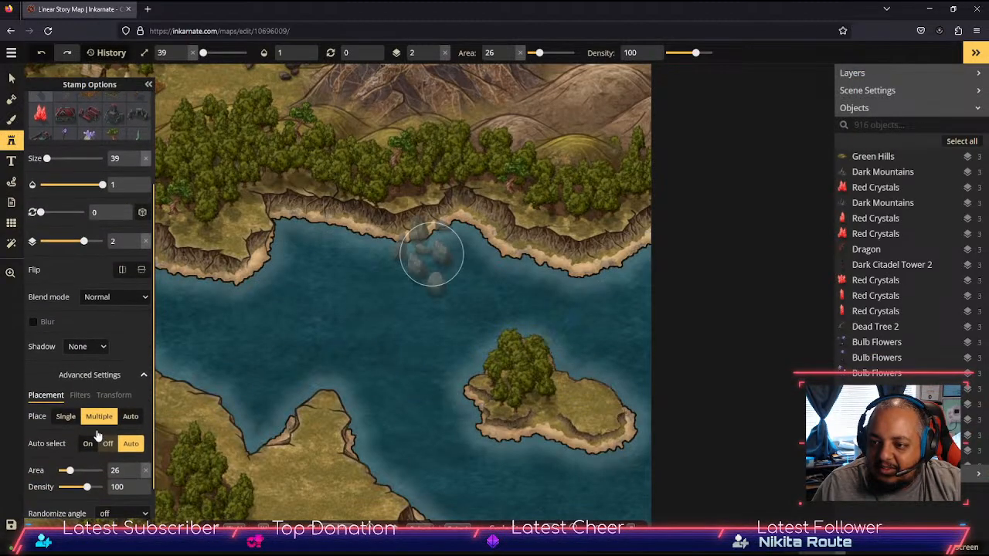
scroll(97, 436, "down", 1)
left_click_drag(70, 432, 62, 431)
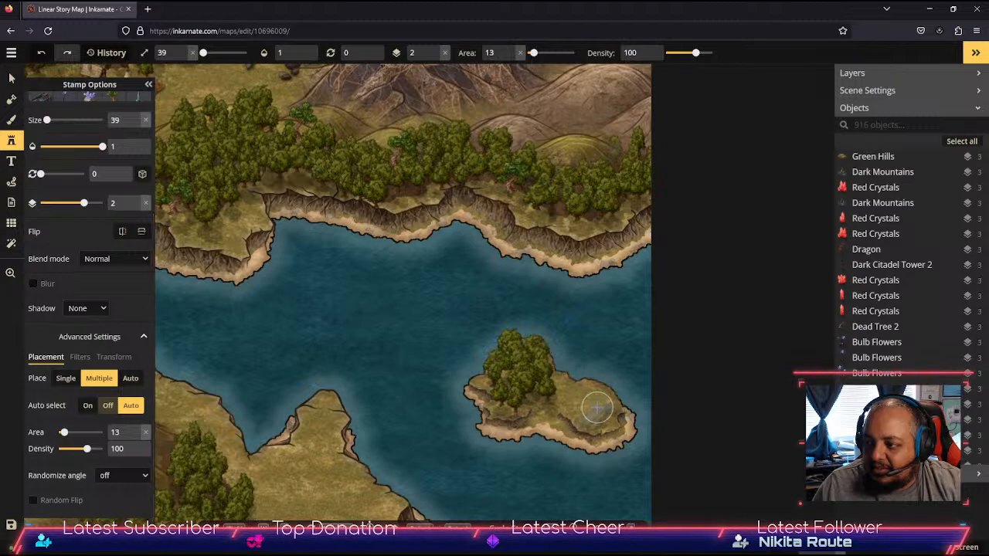
left_click(593, 407)
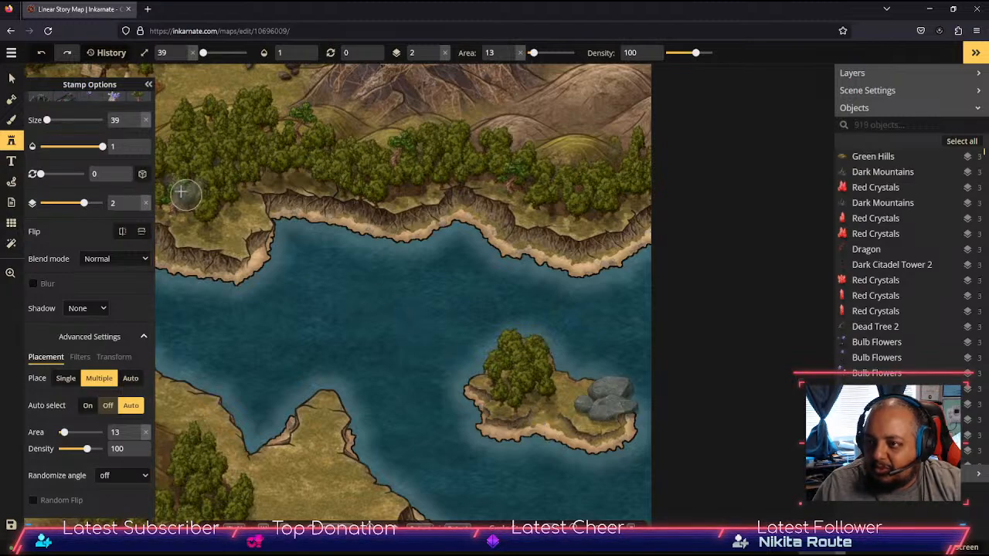
key("ctrl+z")
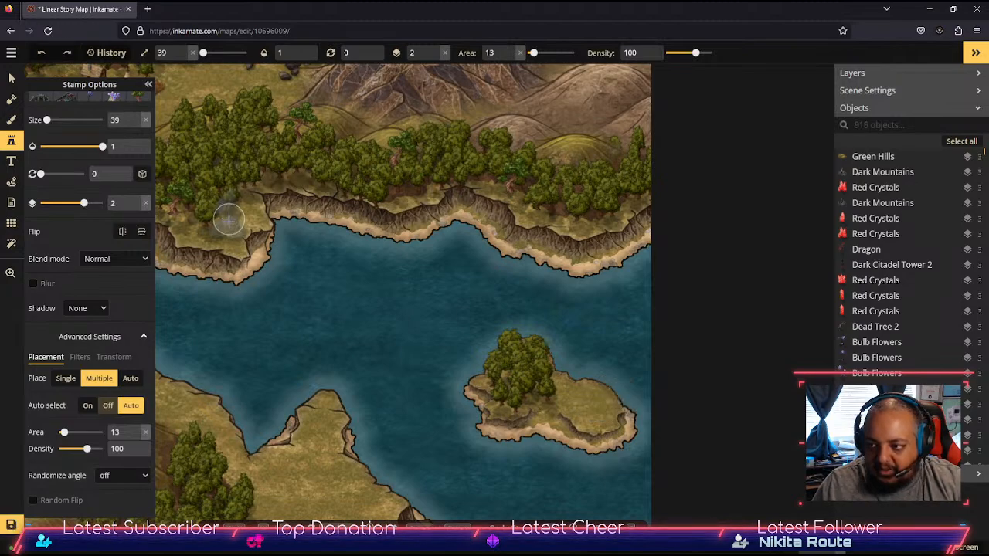
Step: Switch the boulder stamp to single placement and place one boulder at size 39 on the island's eastern half
left_click(66, 378)
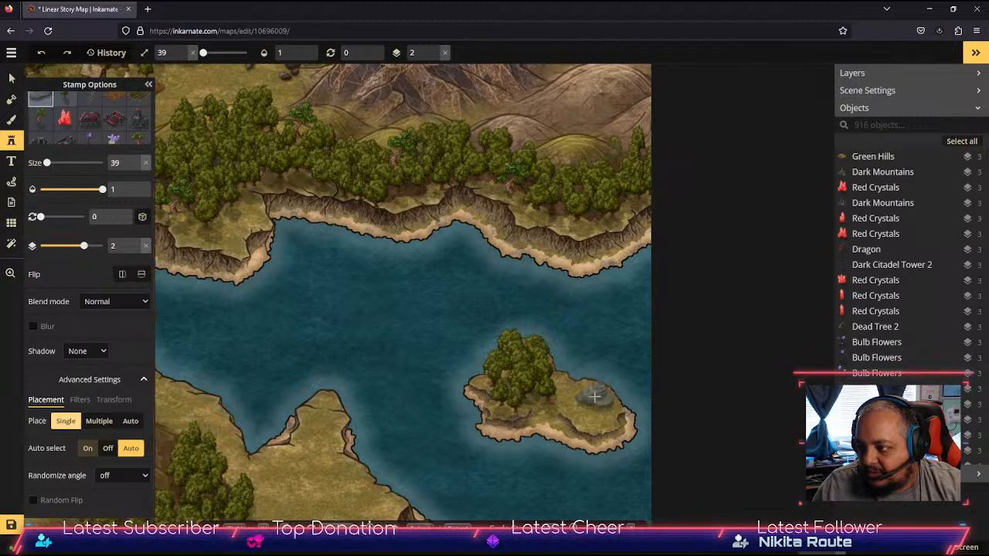
left_click(594, 395)
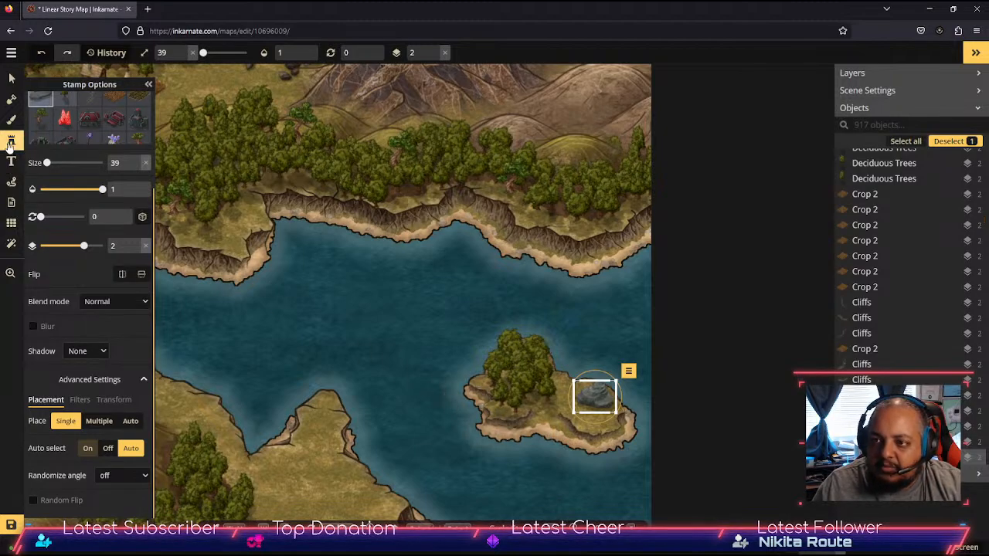
Step: Search the stamp catalog for "lighthouse" and place the Lighthouse stamp at size 39 just north of the island's eastern half
scroll(76, 151, "up", 3)
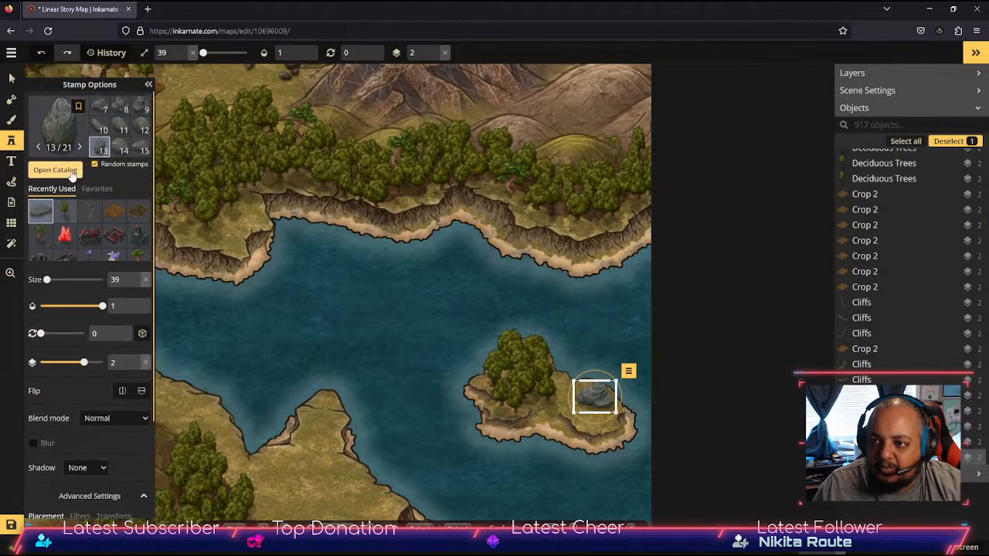
left_click(74, 167)
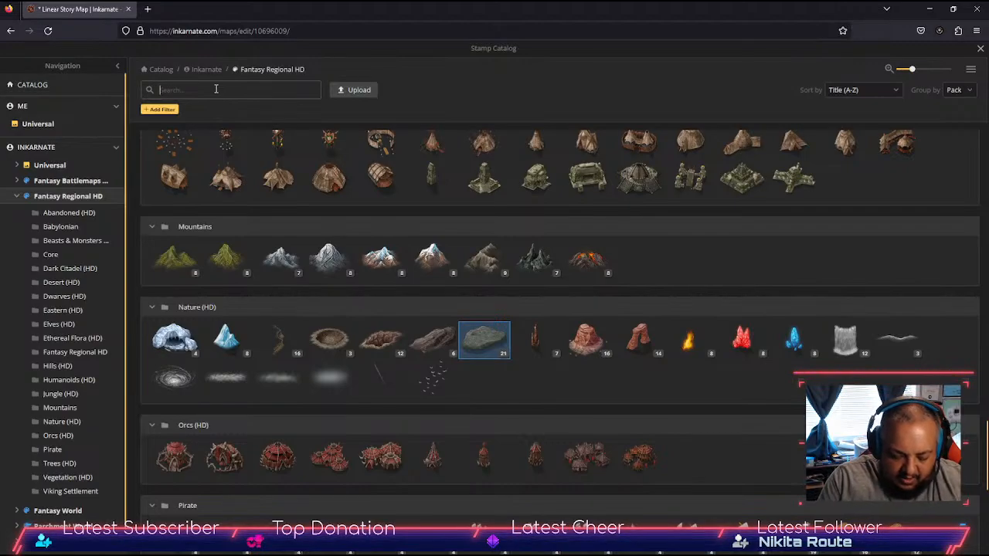
type("lighthouse")
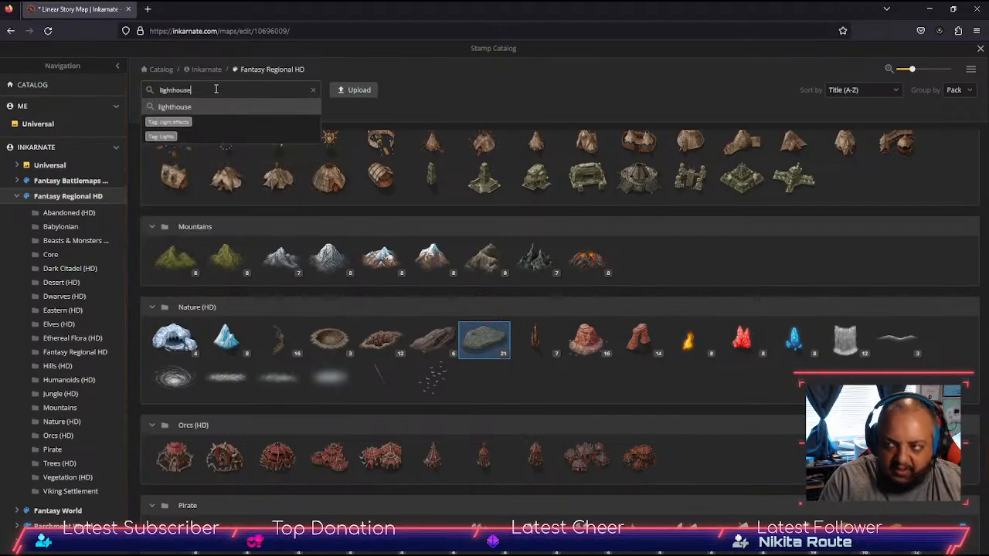
key("Return")
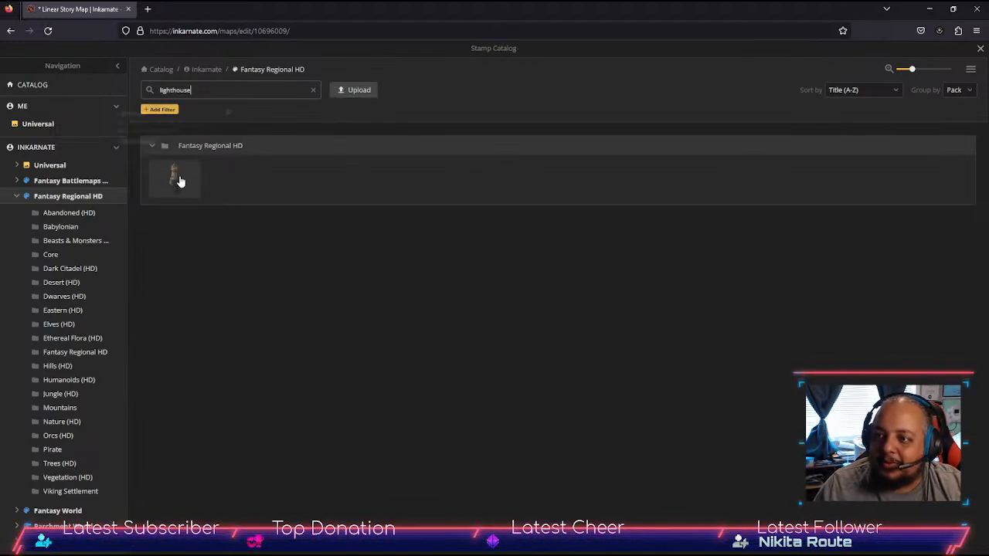
mouse_move(178, 179)
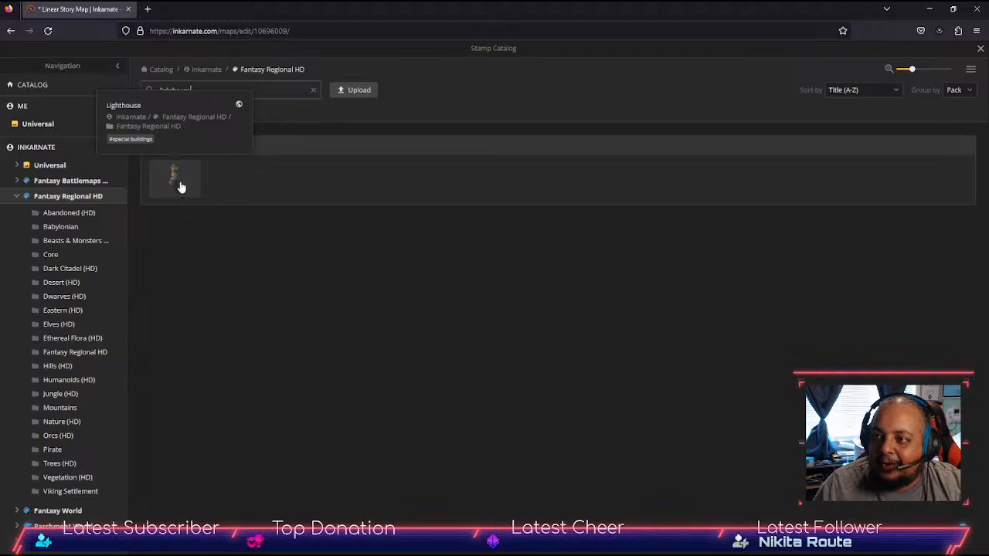
left_click(180, 184)
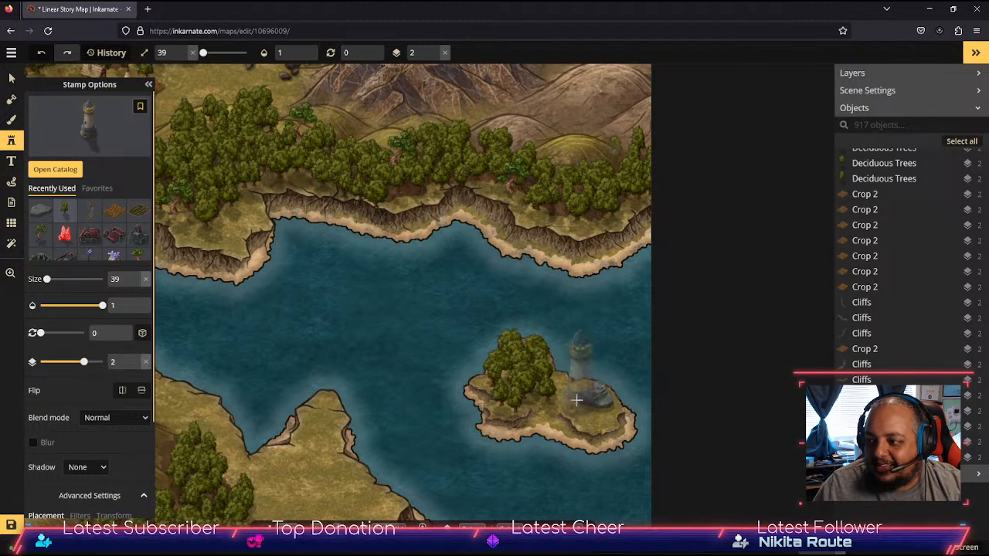
left_click(588, 349)
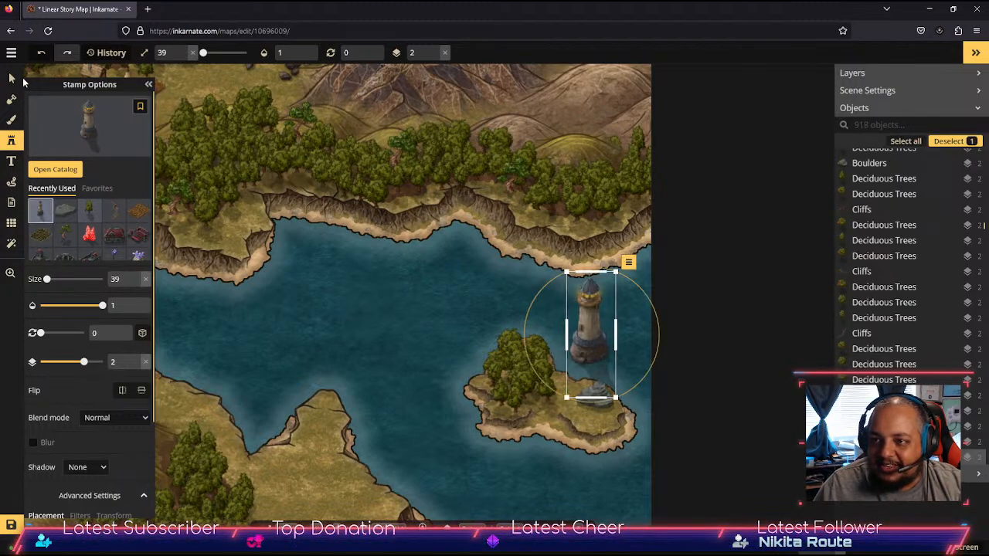
Step: Move the boulder off the island into the sea to the south and delete it
left_click(12, 78)
left_click(601, 401)
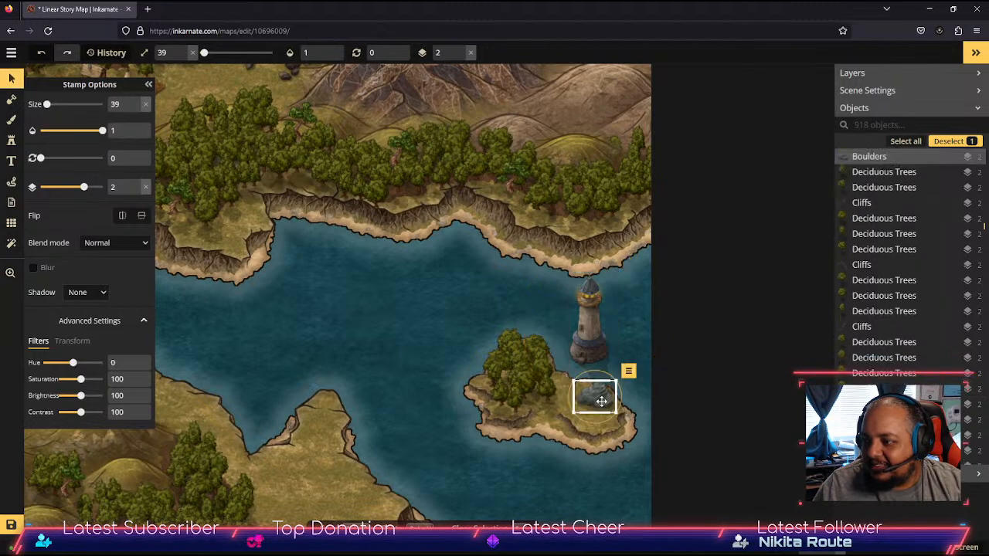
left_click_drag(601, 401, 515, 460)
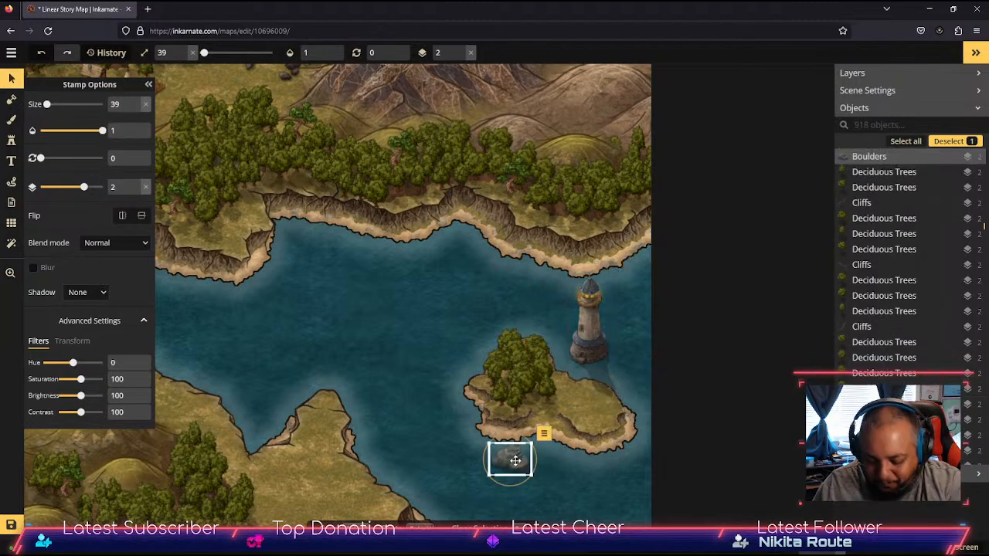
key("Delete")
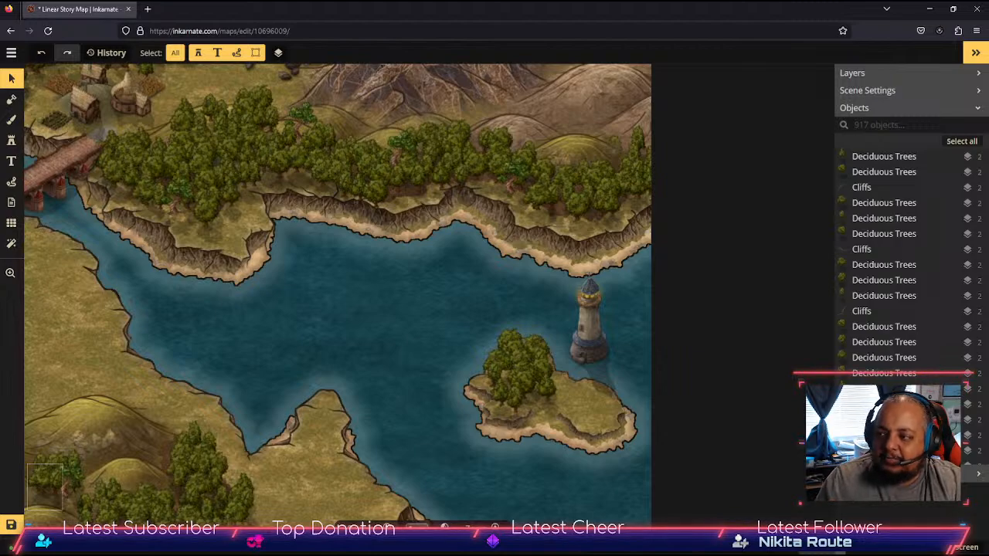
Step: Move the lighthouse south onto the grass of the island's eastern half
left_click(589, 338)
left_click_drag(587, 332, 591, 378)
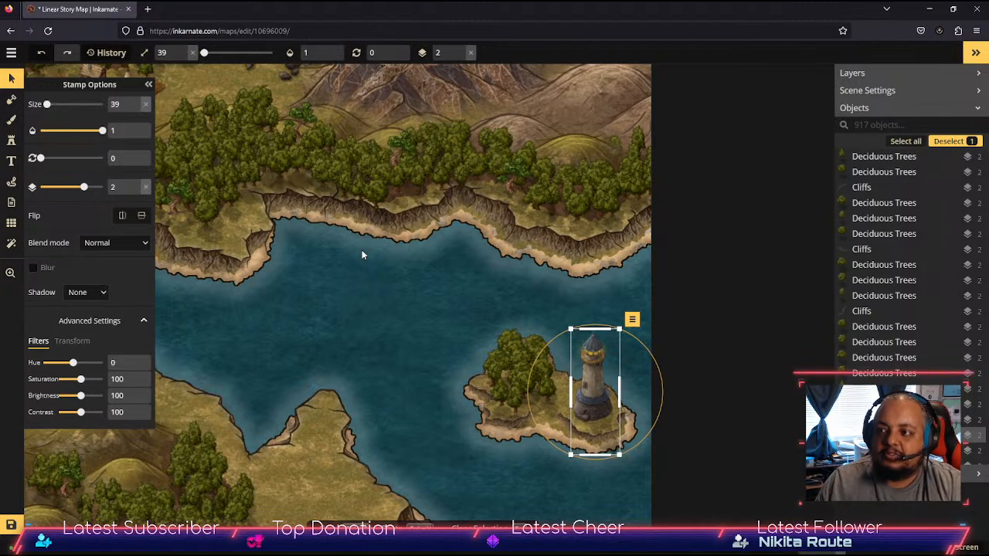
Step: Examine the lighthouse island up close and the surrounding sea and coastline between the bridge and the southern headland
key("space")
left_click_drag(345, 370, 550, 332)
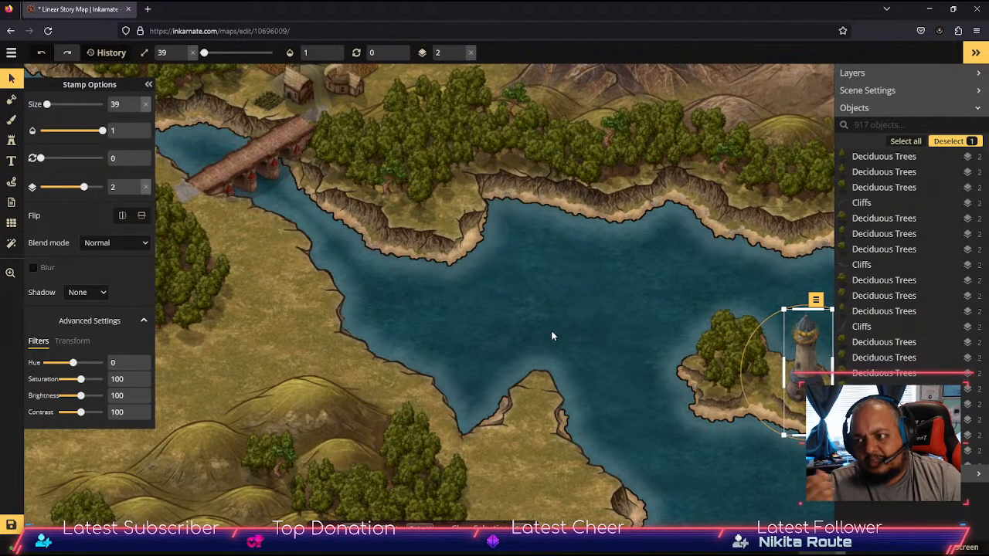
key("space")
left_click_drag(698, 404, 590, 371)
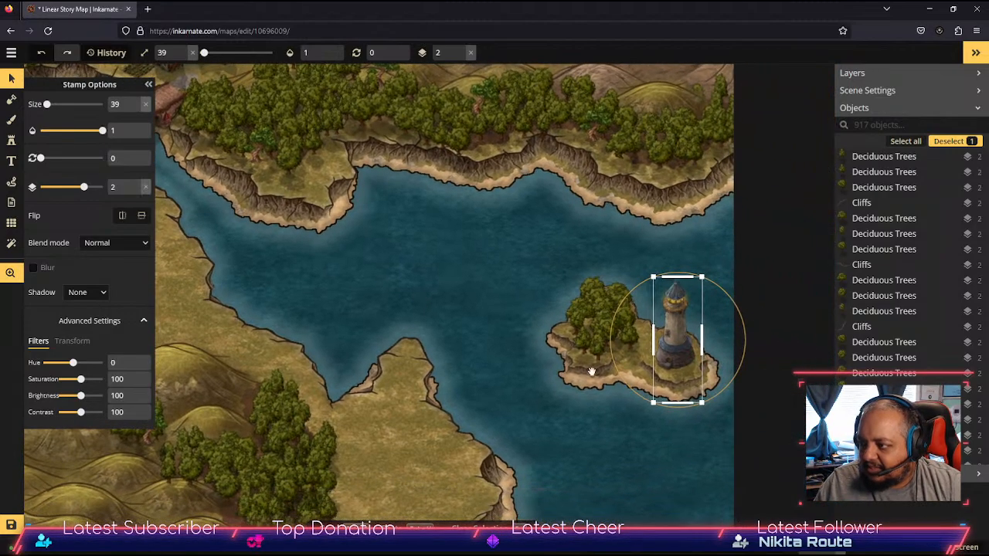
scroll(678, 361, "up", 3)
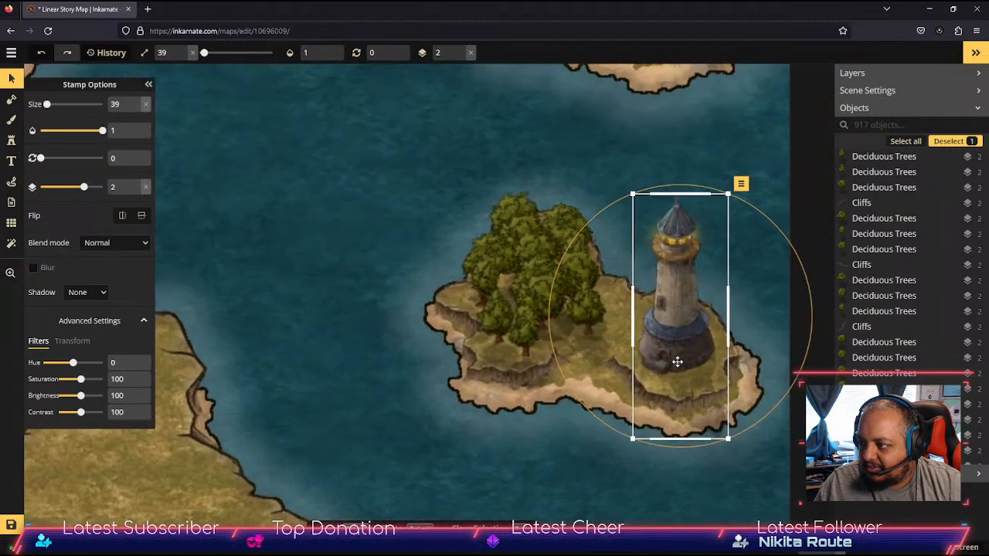
scroll(562, 424, "down", 4)
key("space")
left_click_drag(351, 329, 522, 347)
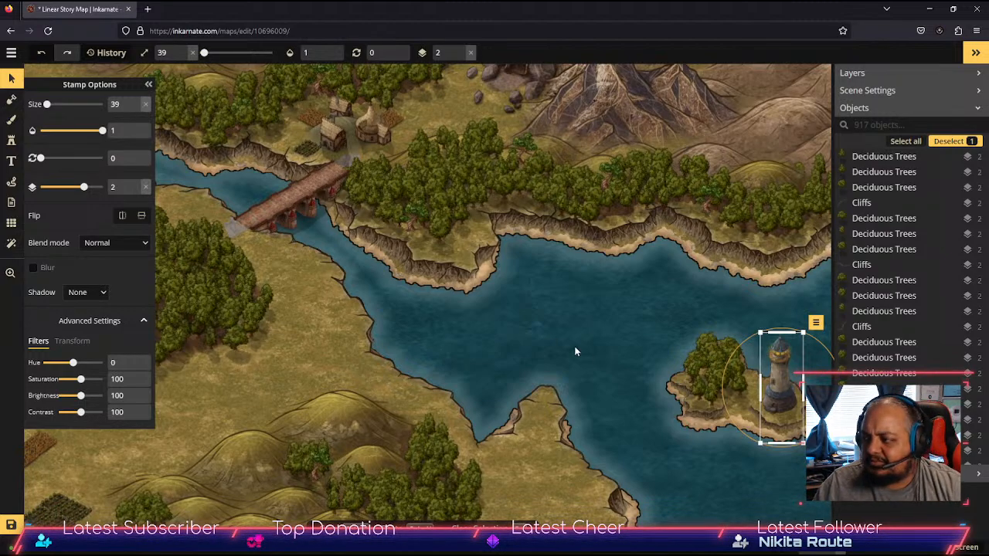
left_click_drag(563, 347, 533, 262)
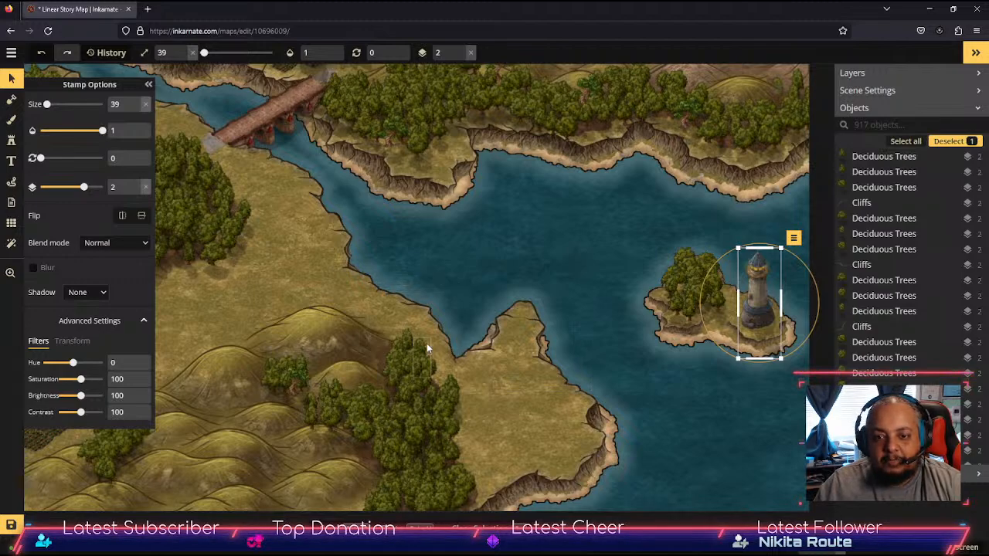
Step: Clear the lighthouse search and browse the Fantasy Regional HD stamp categories for further stamps to use on the map
left_click(11, 140)
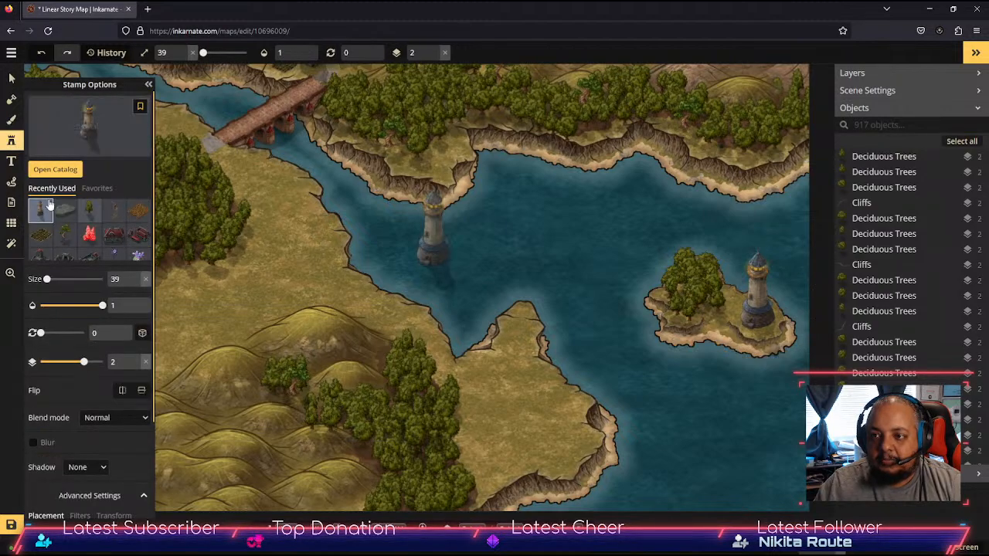
left_click(54, 170)
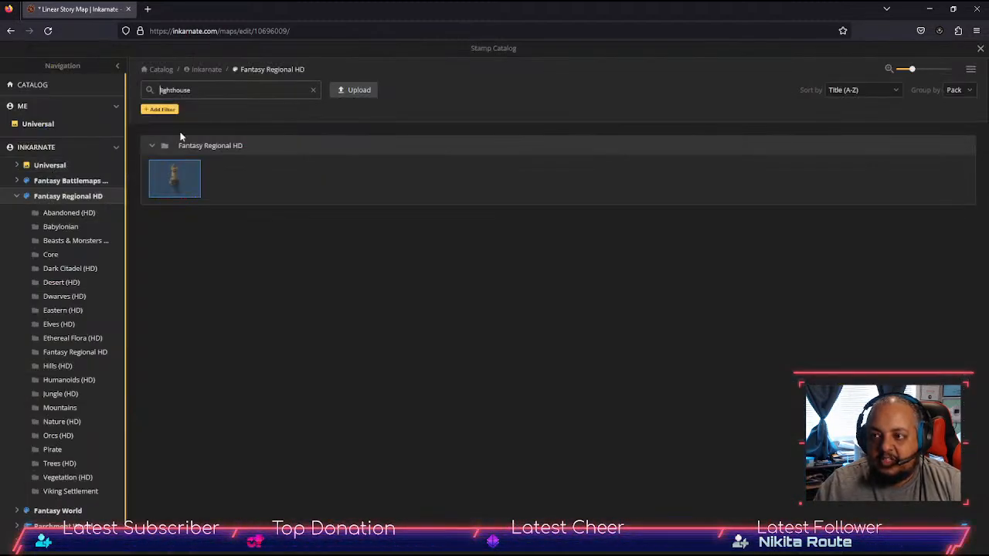
left_click(313, 90)
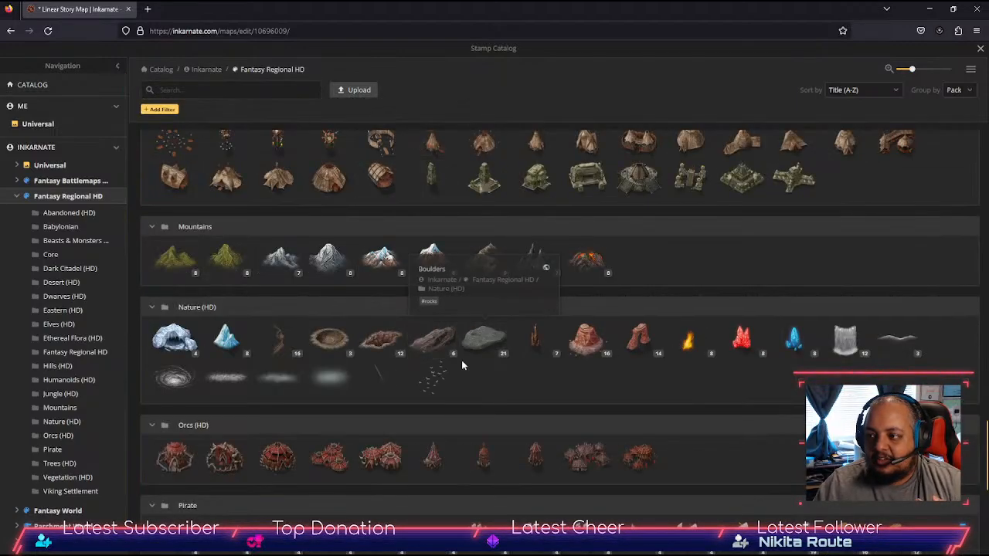
scroll(465, 369, "down", 4)
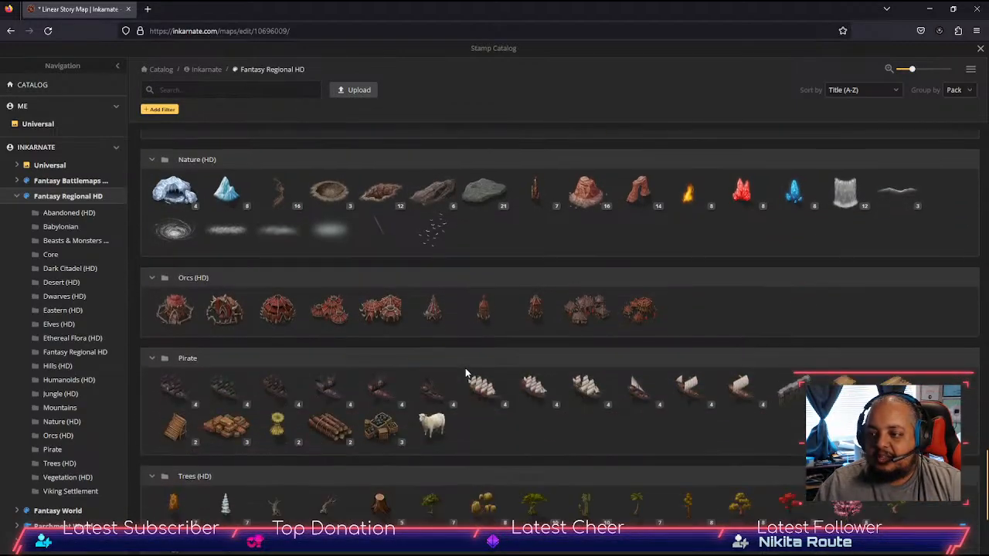
scroll(465, 373, "up", 1)
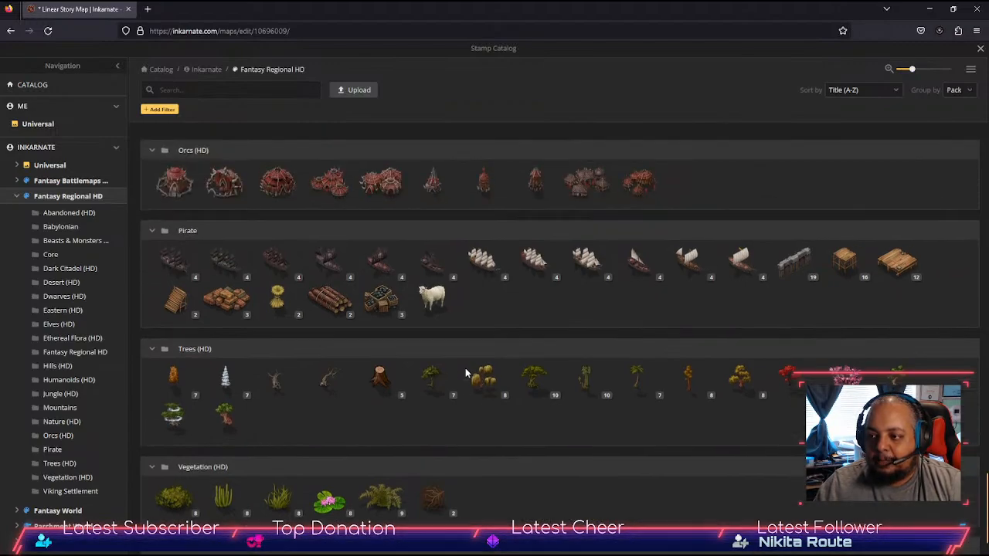
scroll(465, 373, "down", 1)
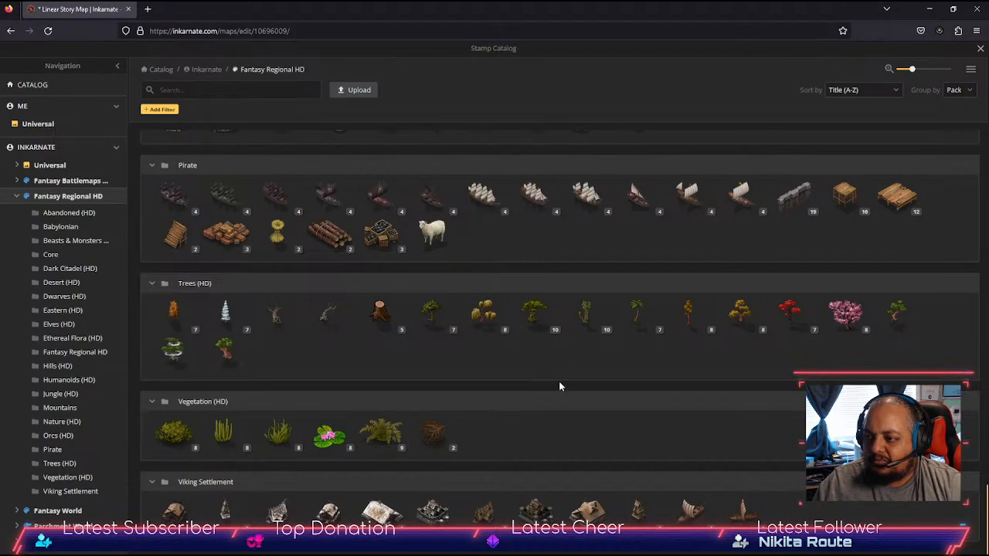
scroll(550, 425, "up", 5)
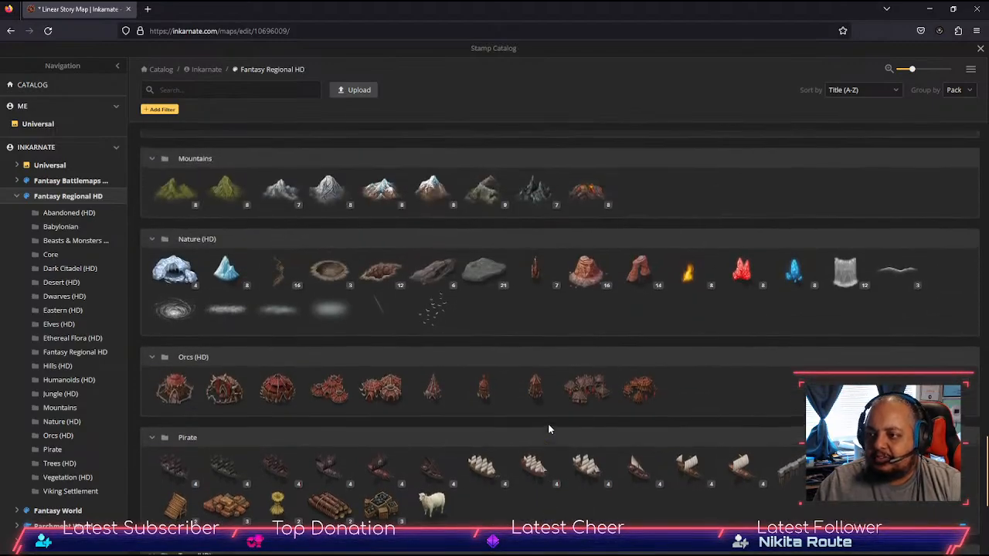
scroll(548, 429, "up", 2)
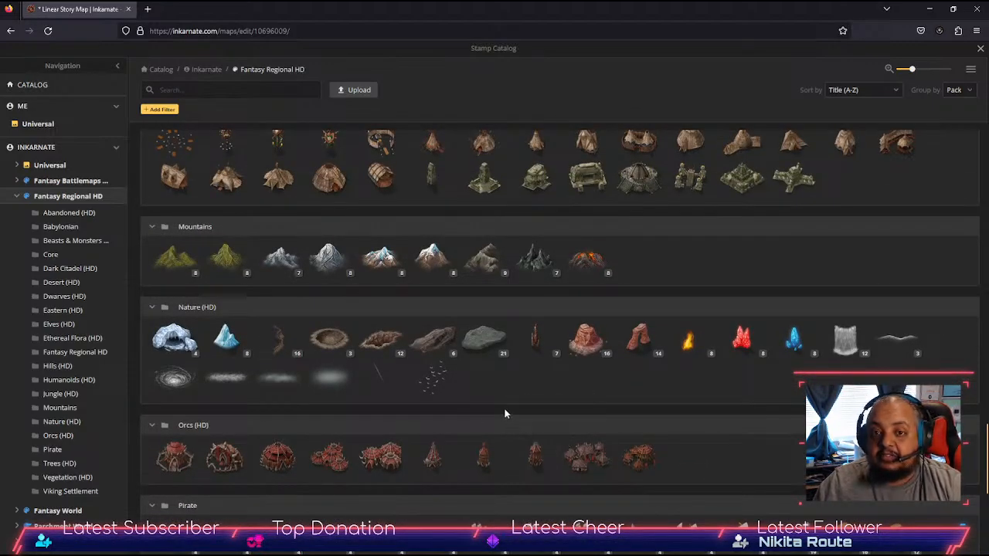
scroll(605, 383, "up", 3)
scroll(605, 383, "down", 3)
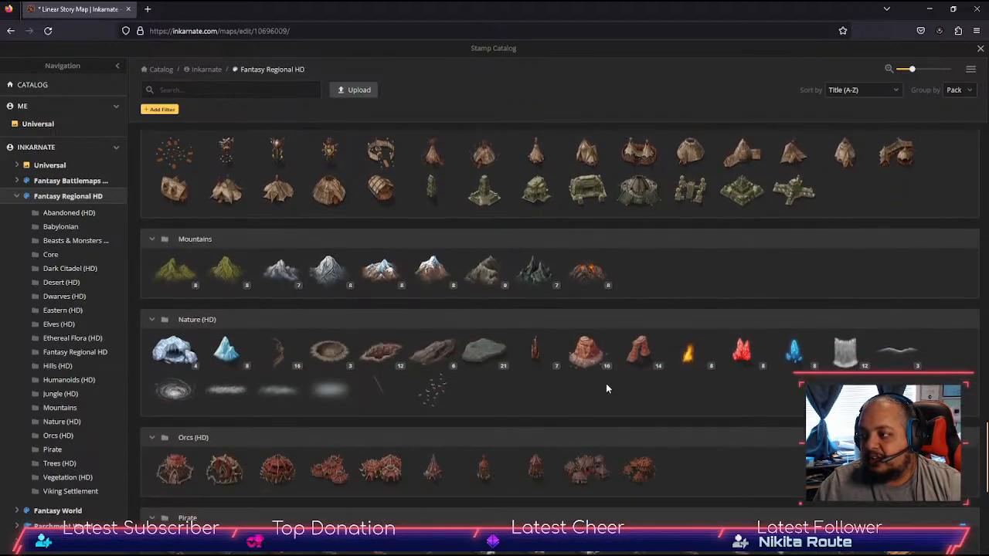
scroll(605, 382, "up", 1)
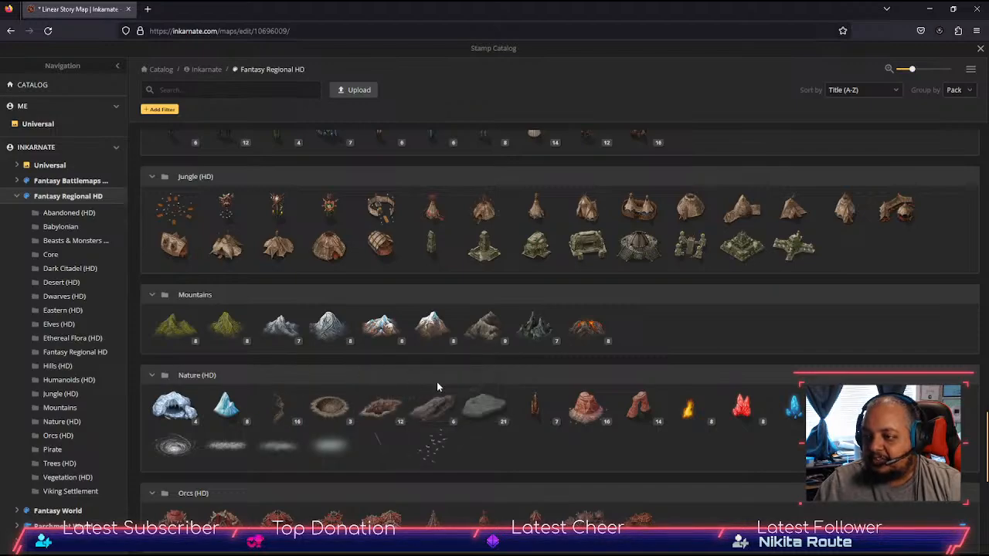
scroll(453, 386, "up", 6)
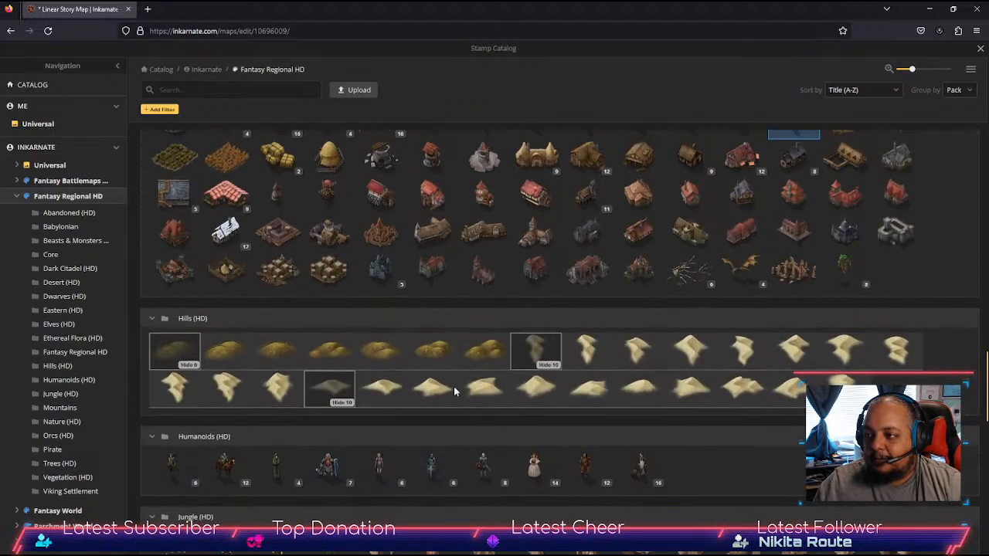
scroll(455, 390, "up", 4)
scroll(456, 386, "down", 2)
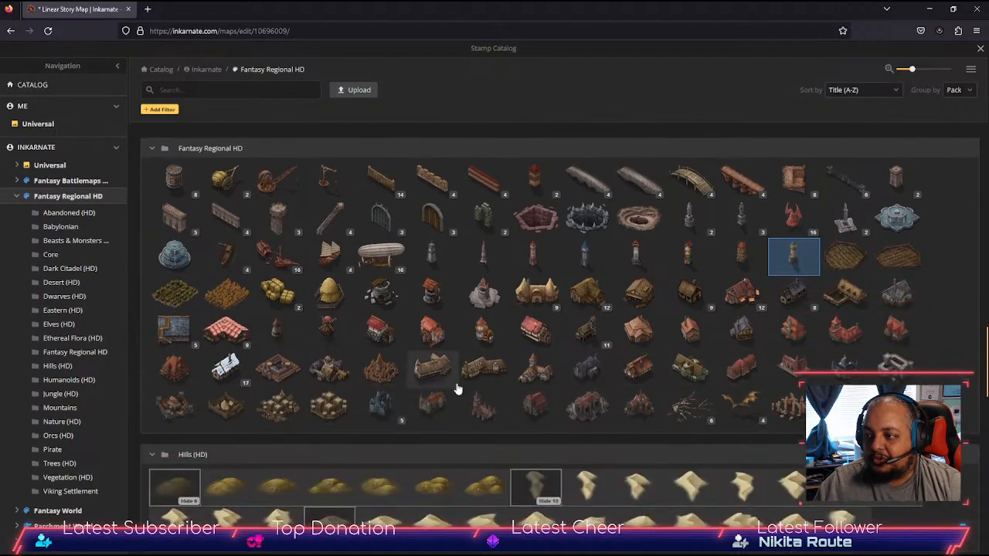
scroll(455, 386, "up", 2)
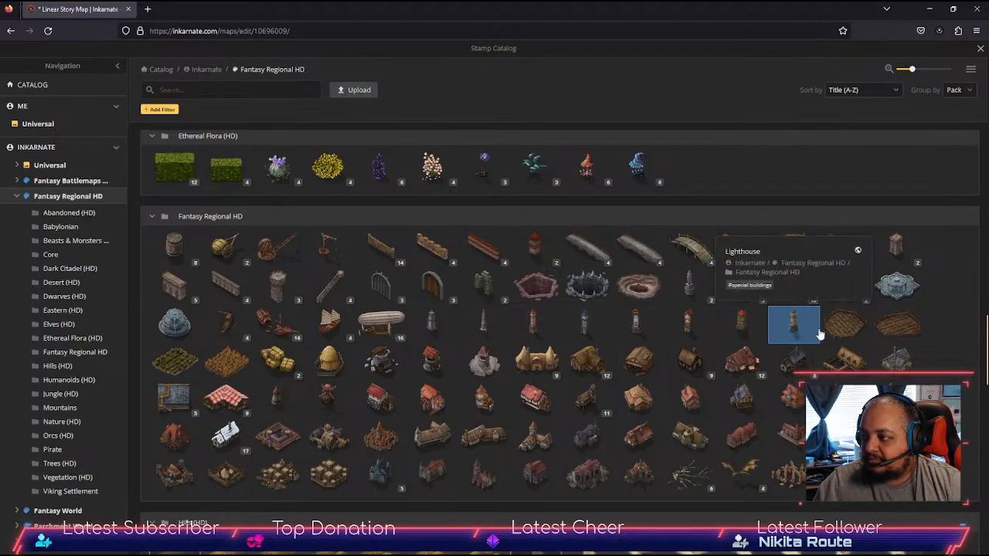
Step: Add two Crop 1 stamps at size 39 along the northwest side of the upper green field east of the walled city
left_click(176, 363)
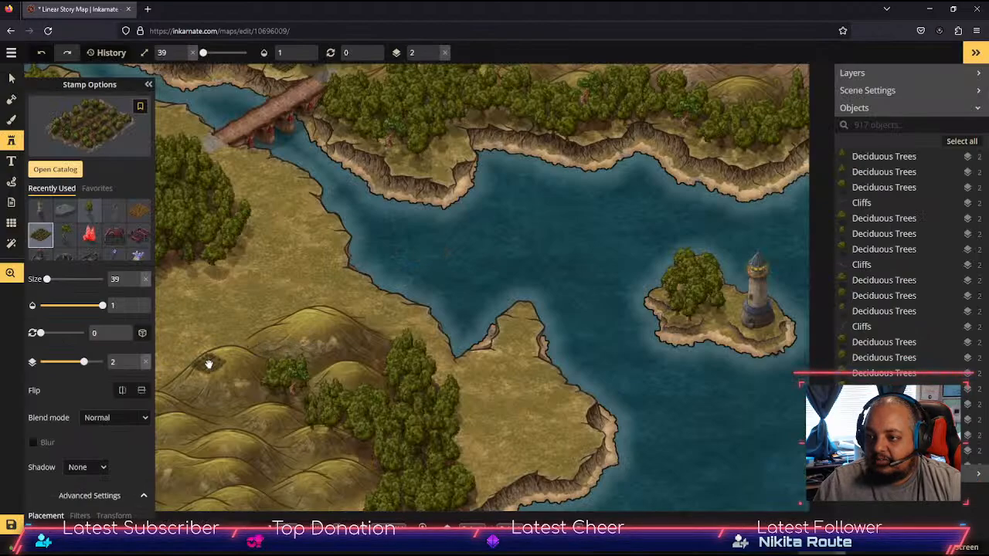
scroll(206, 360, "down", 5)
scroll(373, 312, "up", 4)
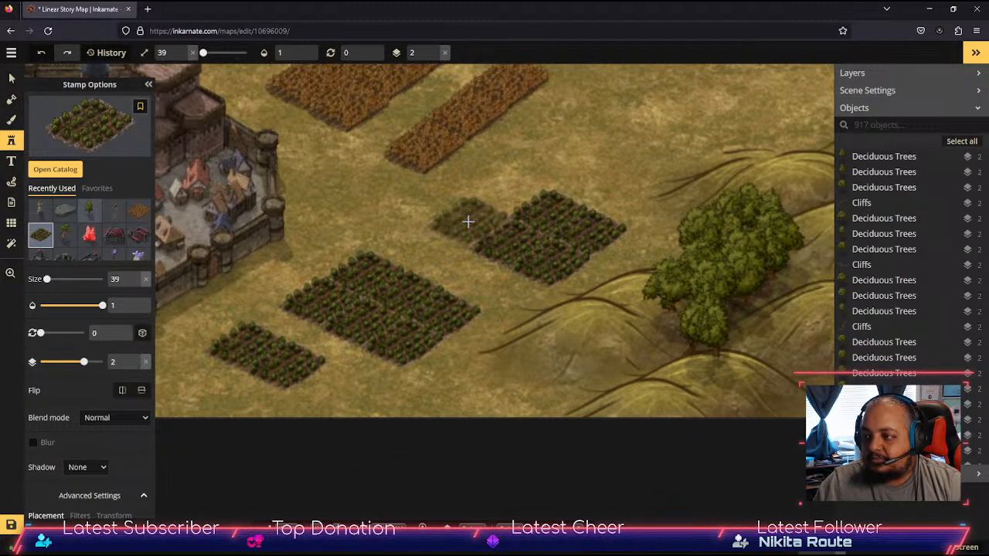
left_click(468, 222)
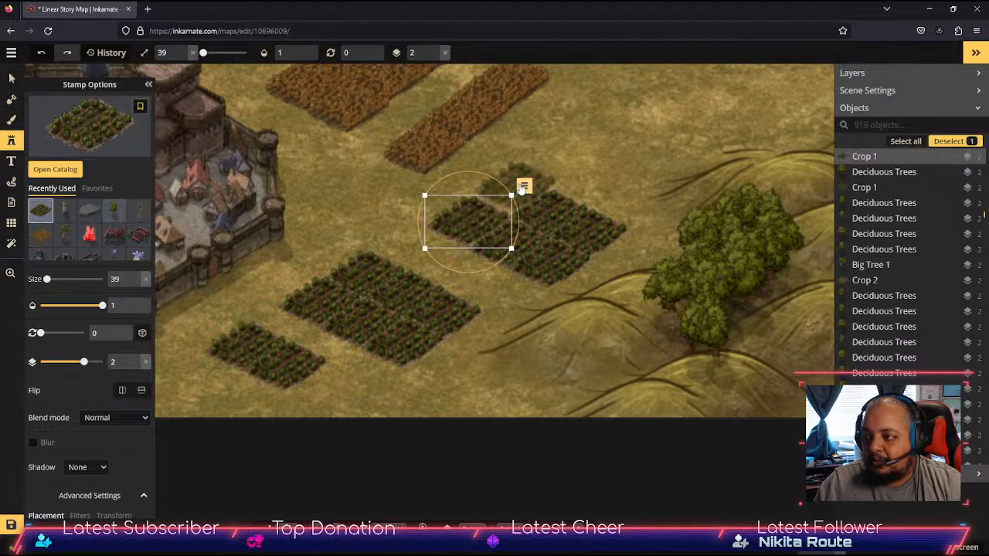
left_click(521, 188)
left_click(513, 172)
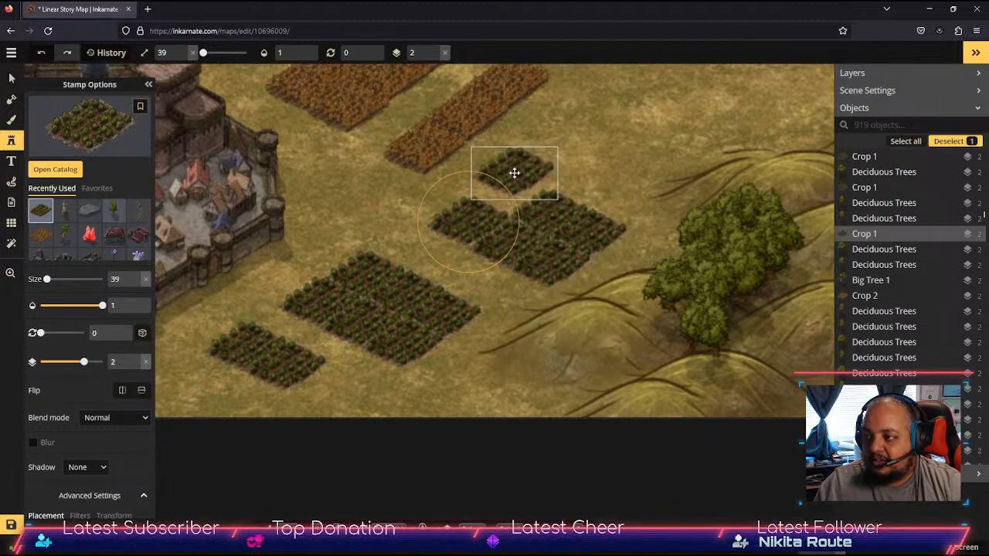
left_click_drag(517, 168, 511, 191)
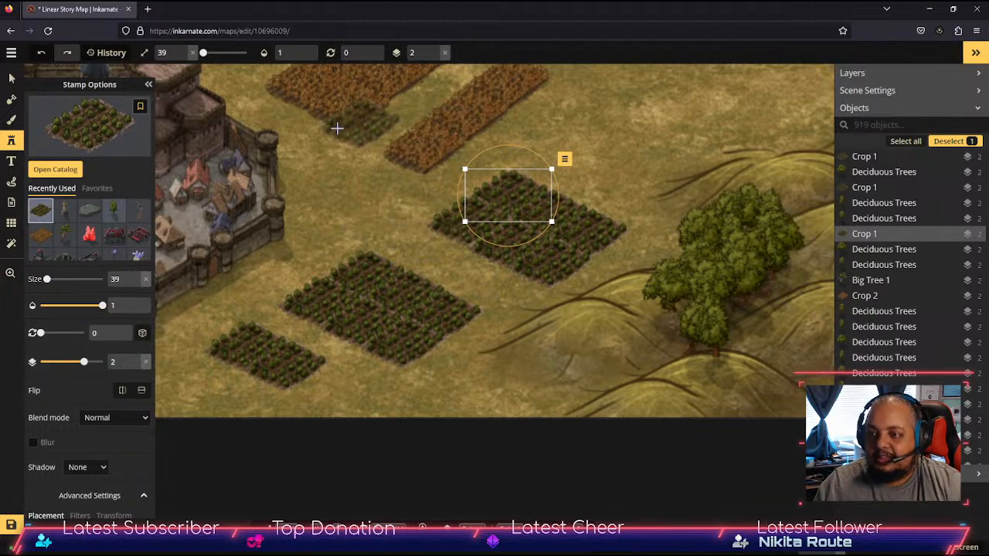
Step: Widen the narrow orange field east of the walled city with three Crop 2 stamps at size 39 along its southeast side
left_click(56, 172)
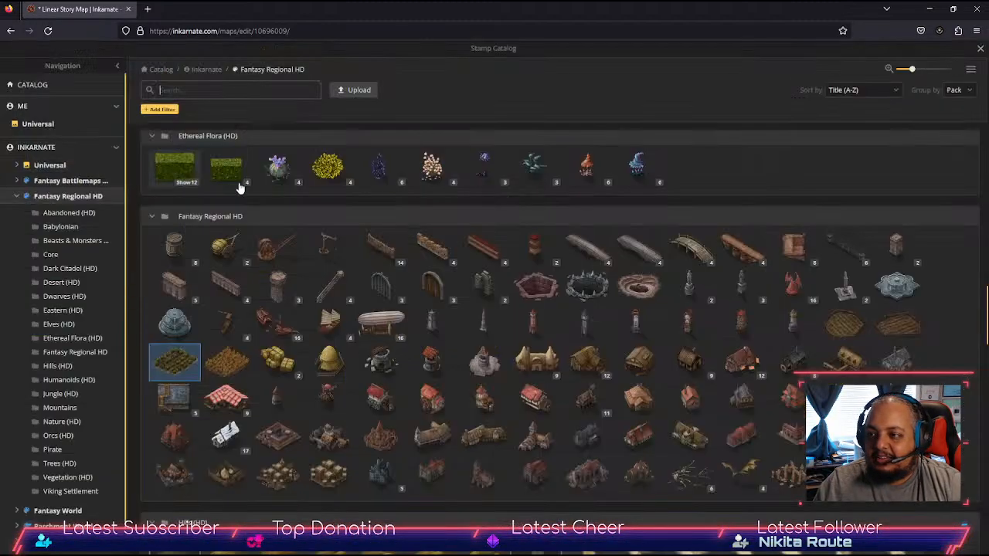
left_click(227, 360)
left_click_drag(536, 123, 441, 262)
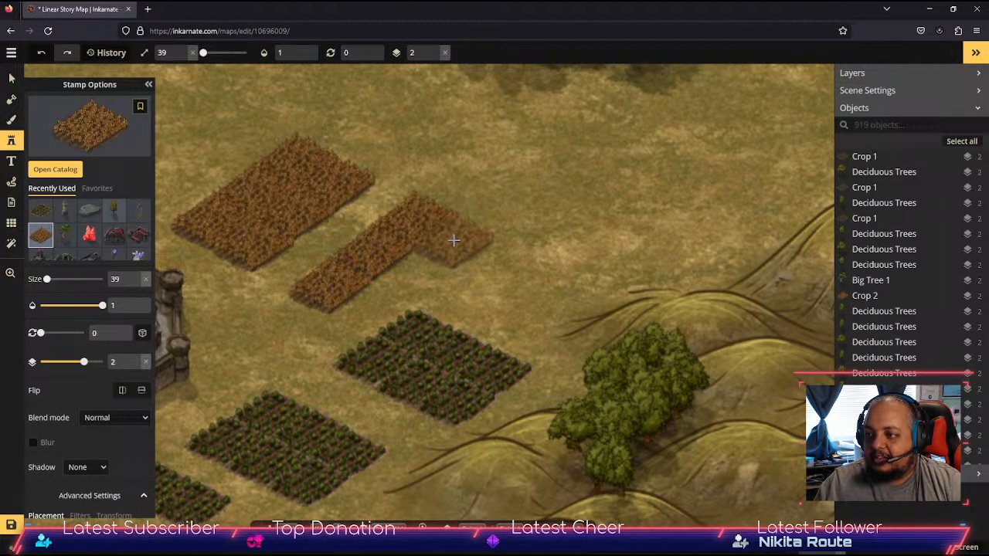
left_click(453, 240)
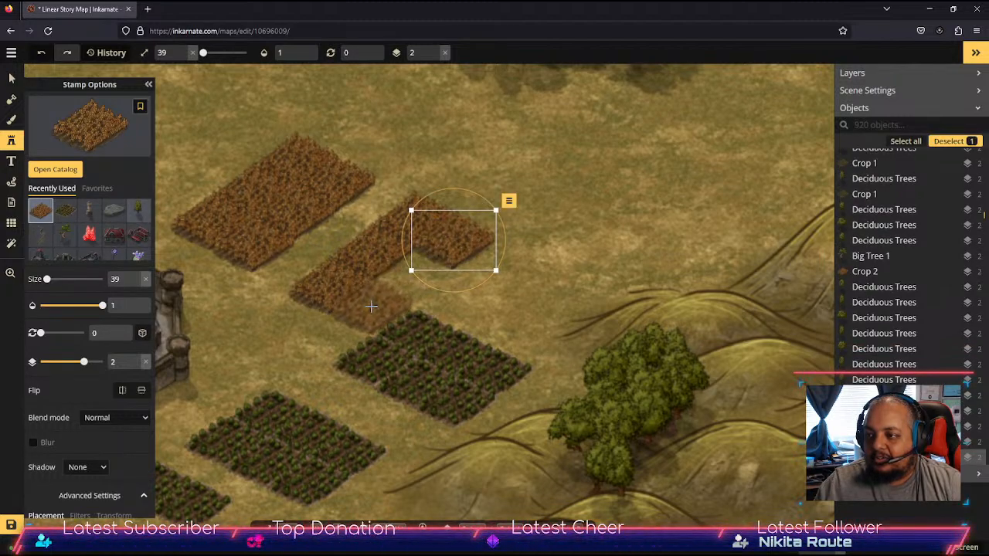
left_click(371, 307)
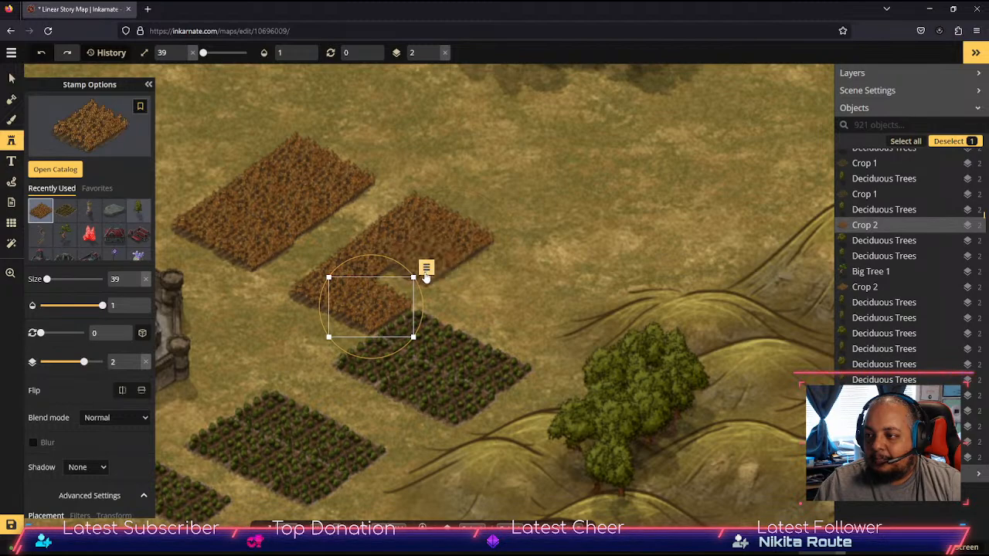
left_click(432, 280)
left_click_drag(437, 275, 417, 270)
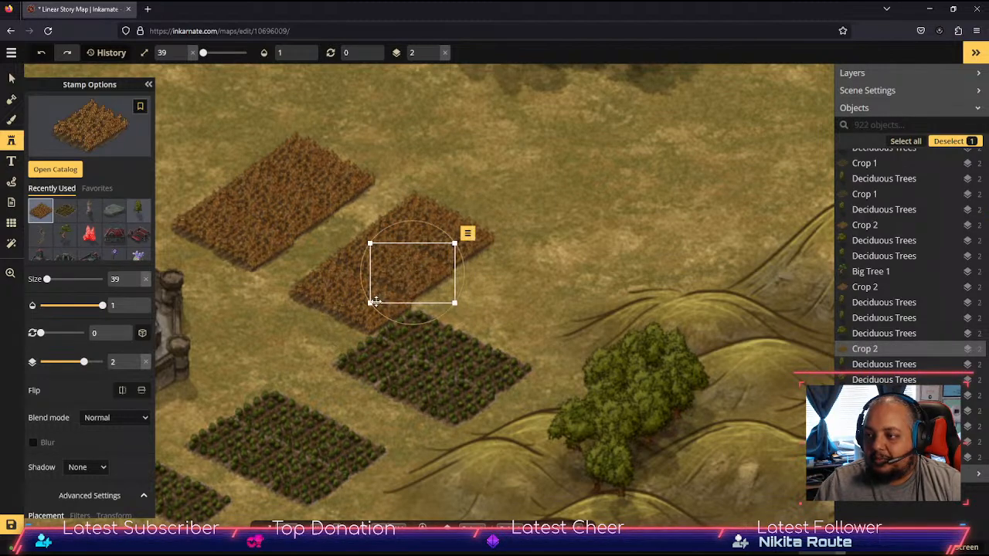
Step: Nudge the Crop 2 stamps at the south, east and north corners of the widened orange field to even out its edges
left_click(11, 79)
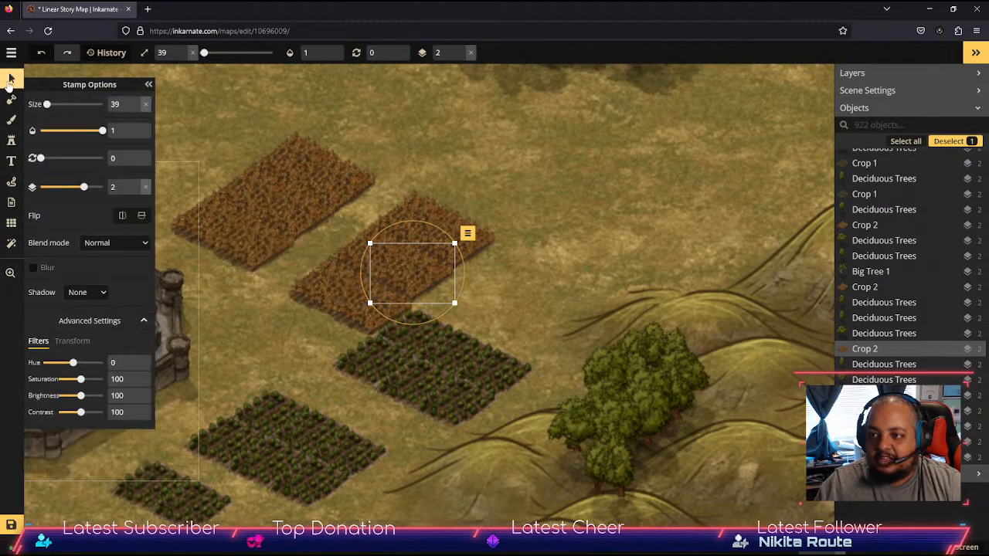
left_click(354, 319)
left_click_drag(360, 315, 357, 309)
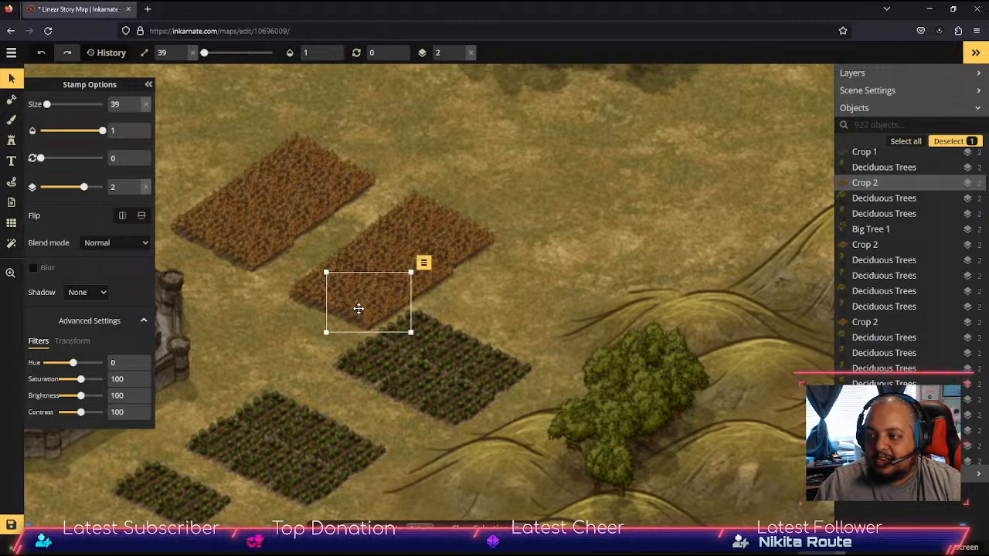
left_click(463, 245)
left_click_drag(463, 245, 463, 246)
left_click(400, 209)
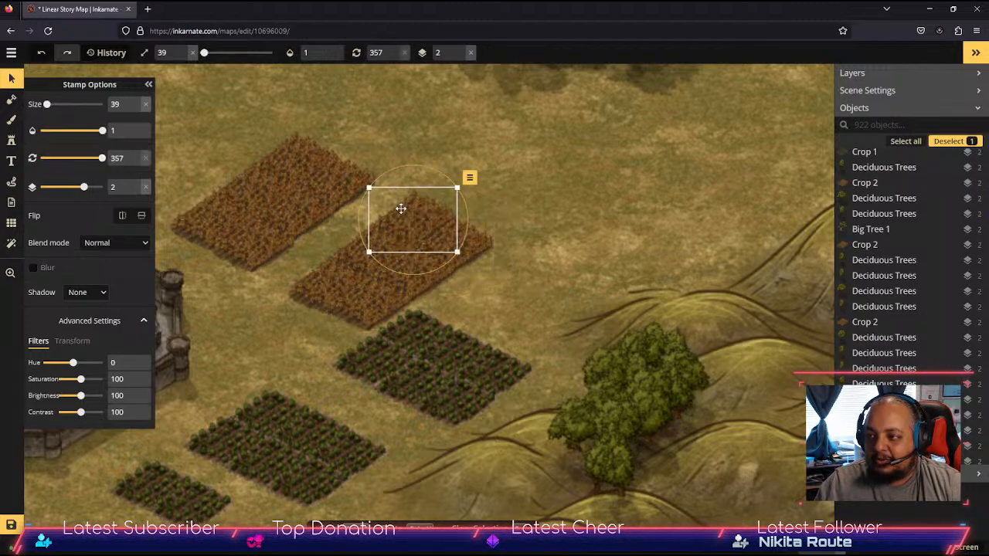
left_click_drag(400, 210, 401, 212)
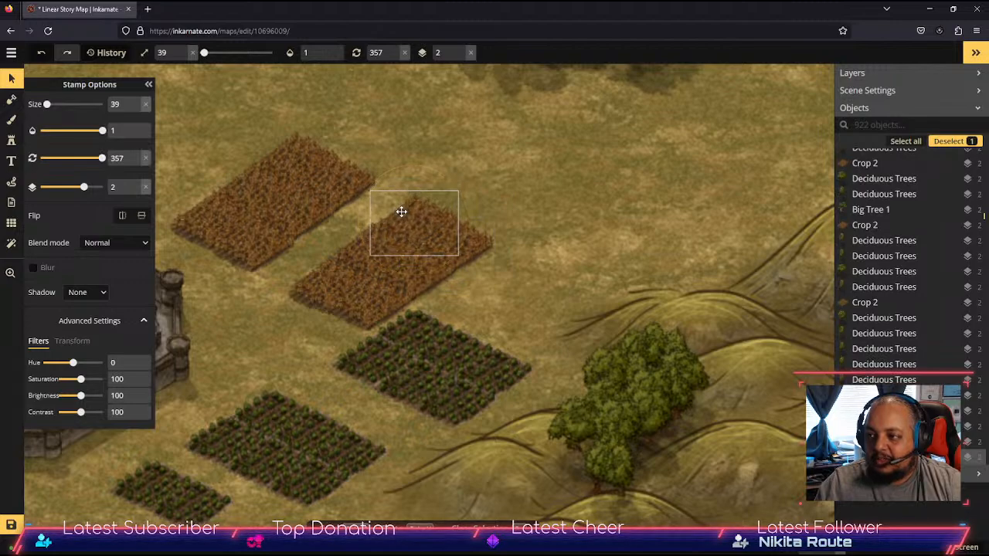
left_click(534, 245)
Step: Choose the 12-variant Farms stamp, set its size to 19, and place one farmhouse between the eastern orange and green fields
key("space")
left_click_drag(309, 308, 448, 293)
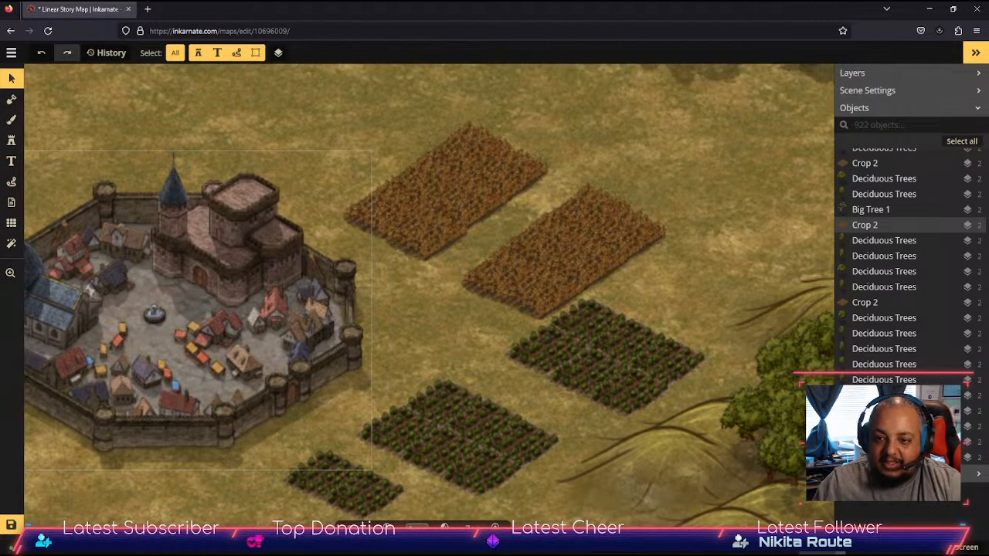
left_click_drag(692, 165, 436, 526)
left_click_drag(324, 510, 732, 162)
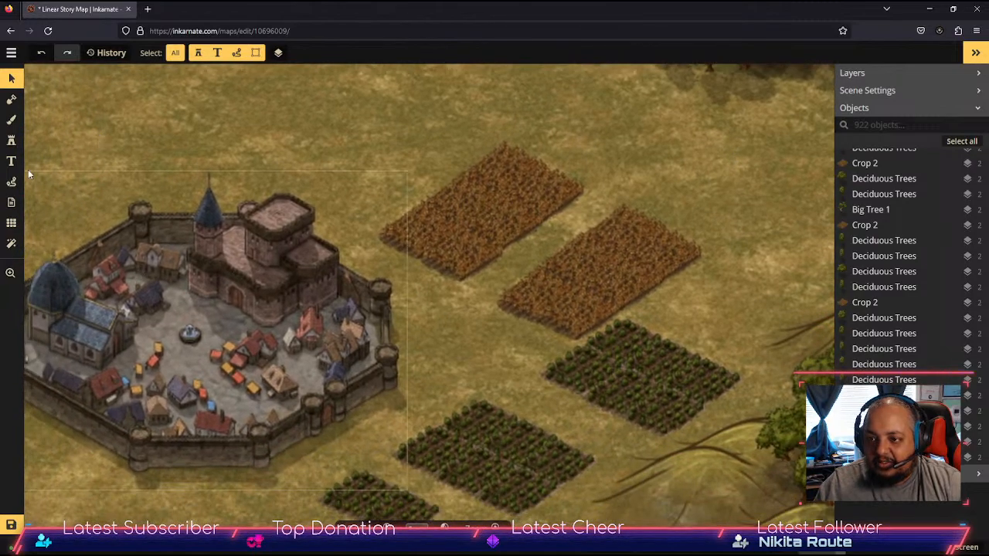
left_click(11, 140)
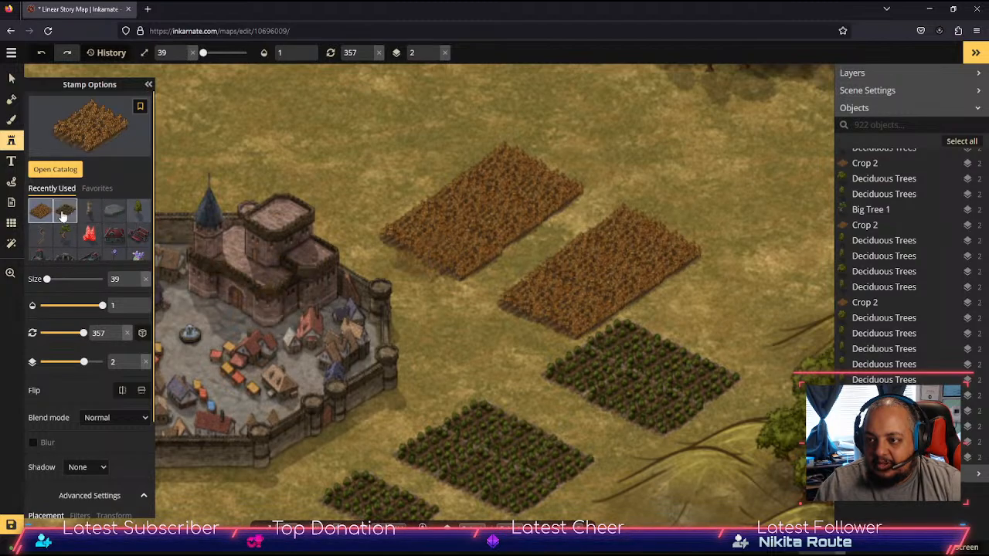
left_click(52, 169)
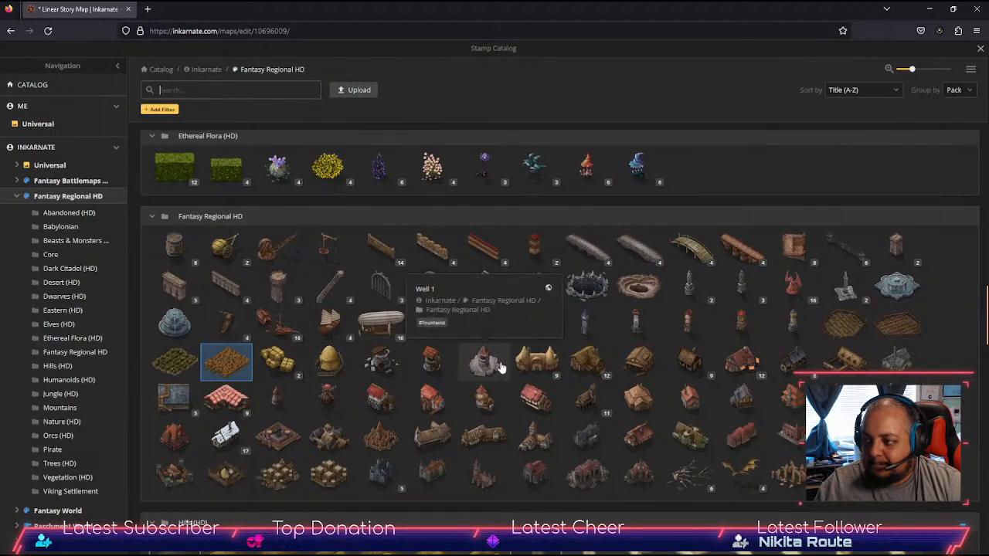
left_click(589, 368)
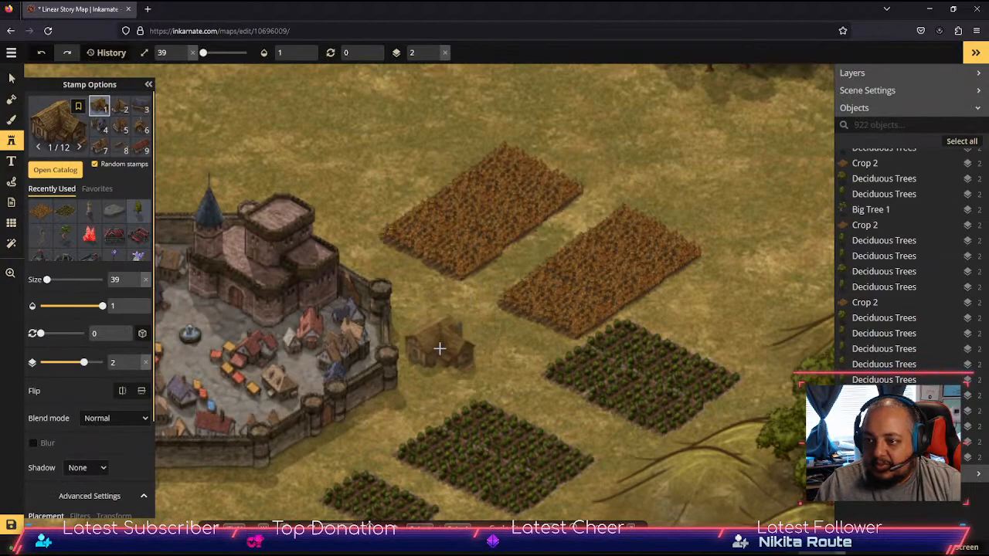
left_click(137, 286)
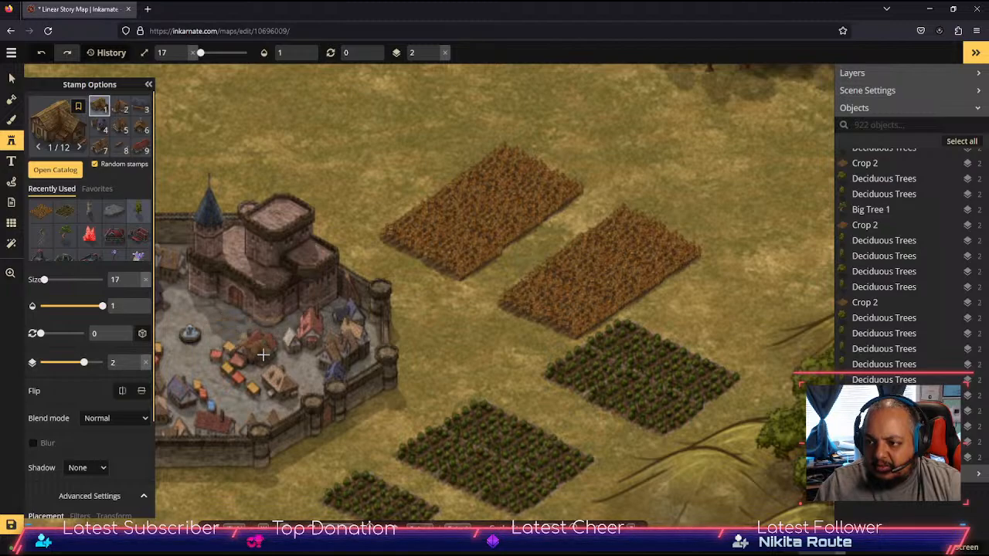
left_click(137, 278)
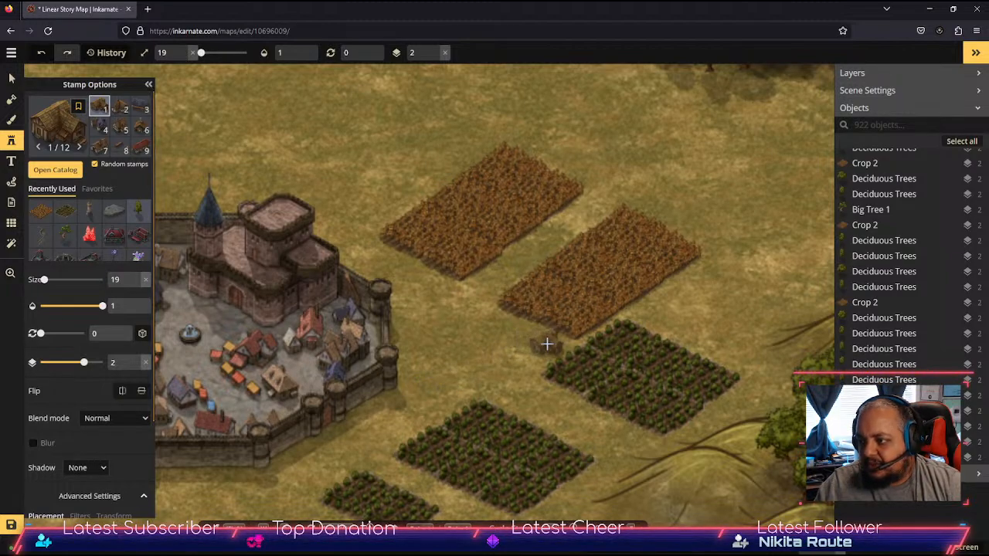
left_click(547, 344)
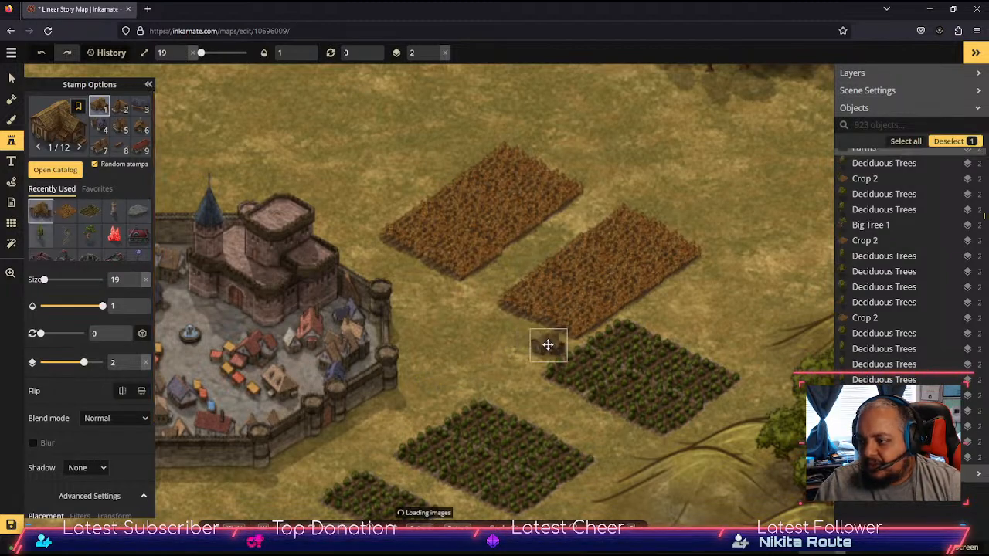
Step: Place four size-19 Farms stamps between the orange and green fields east of the walled city, rotating the red-roofed barn to 1
left_click(513, 329)
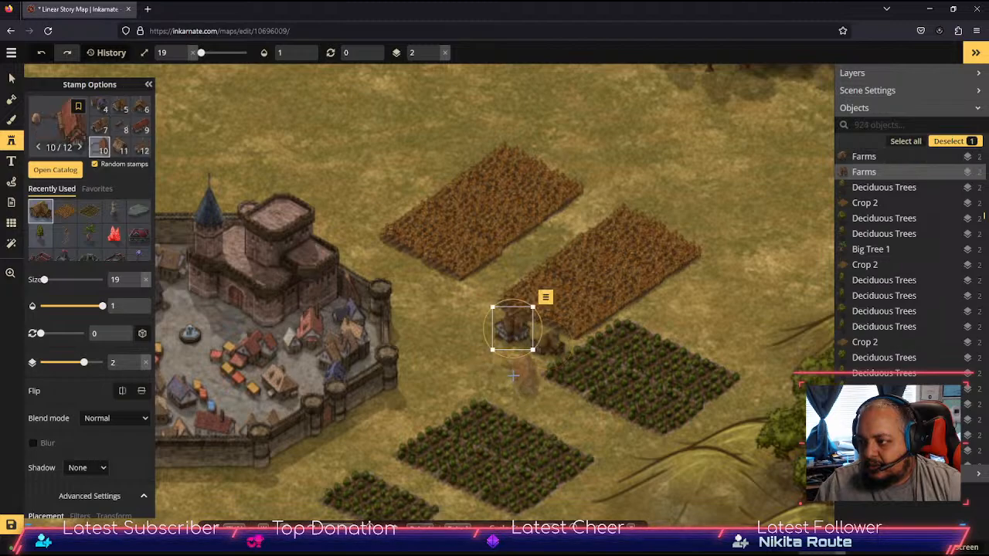
left_click(668, 312)
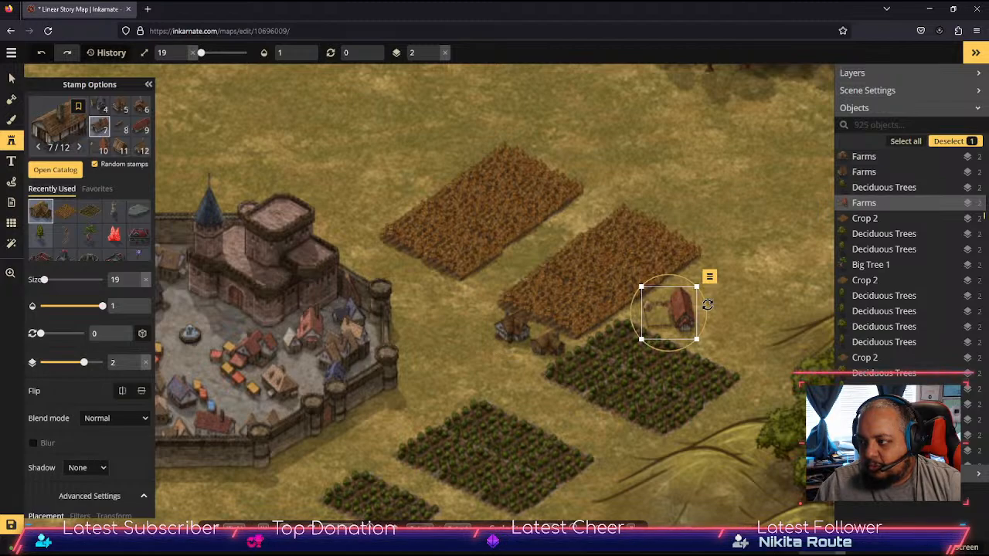
mouse_move(706, 304)
left_mouse_down()
mouse_move(701, 326)
mouse_move(703, 305)
left_mouse_up()
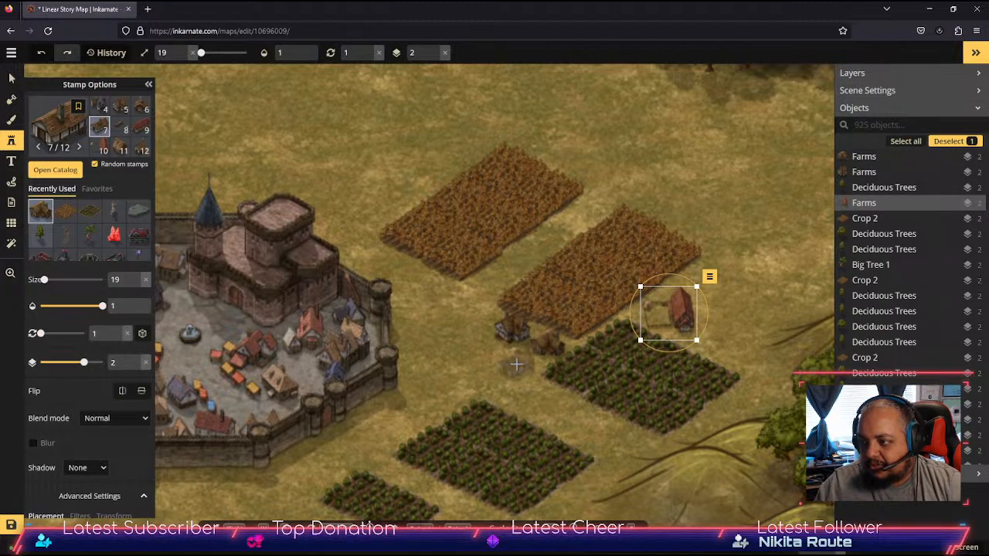
left_click(517, 363)
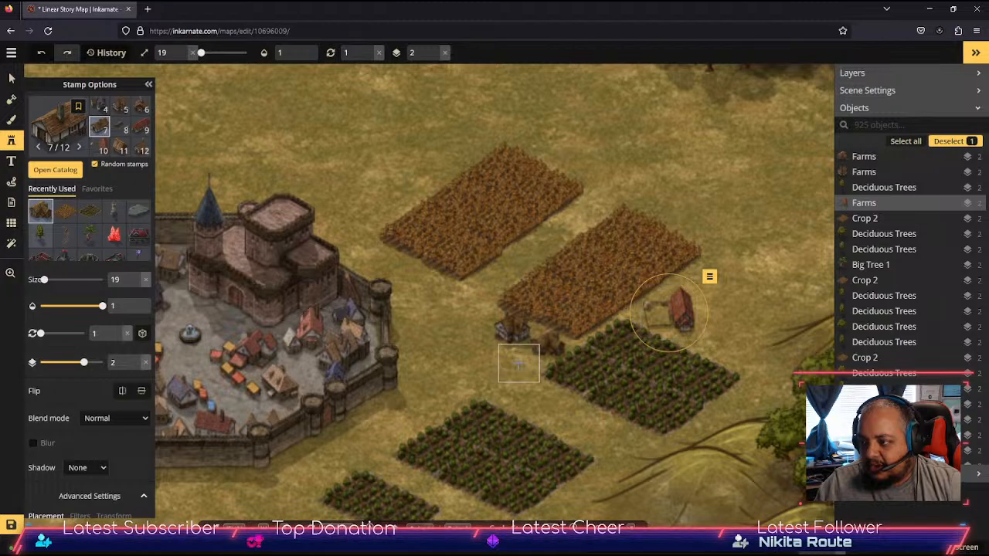
left_click(454, 390)
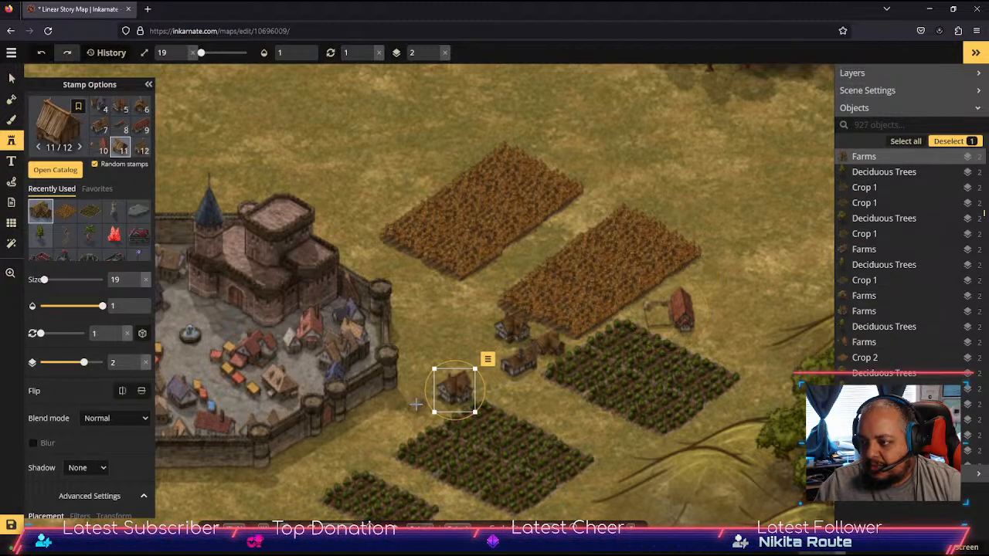
Step: Add four more Farms stamps around the farmhouse cluster, using variant 6 for the one by the eastern orange field's west corner
left_click(489, 342)
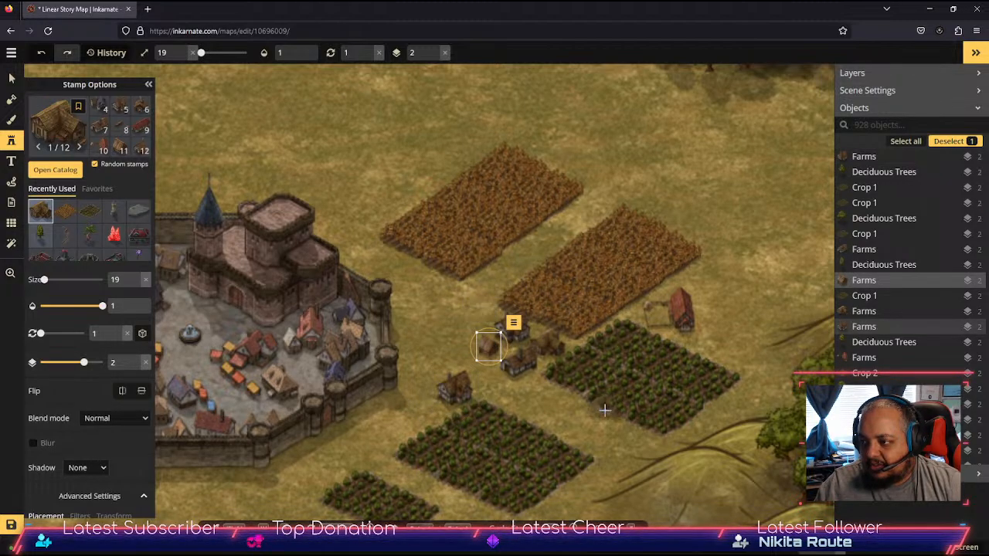
left_click(538, 386)
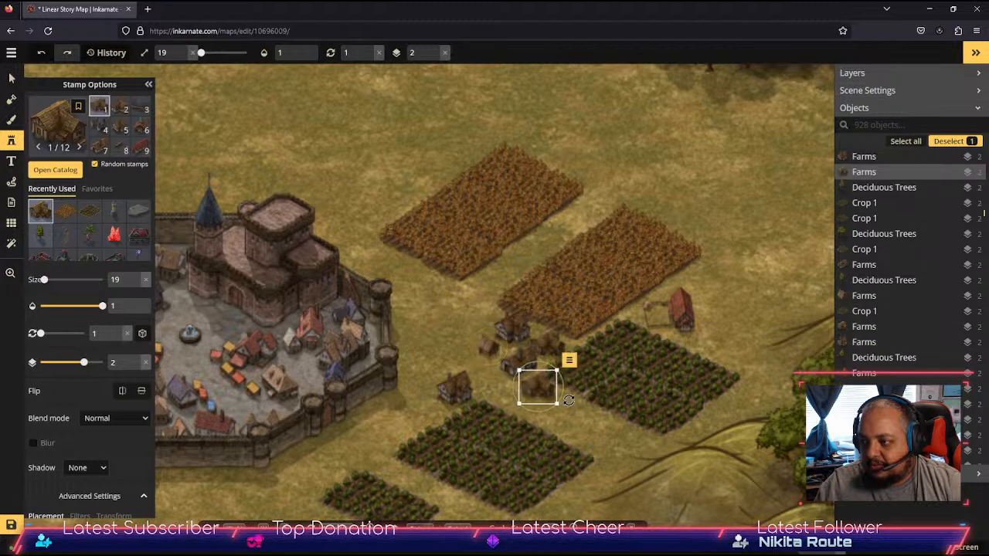
left_click(568, 401)
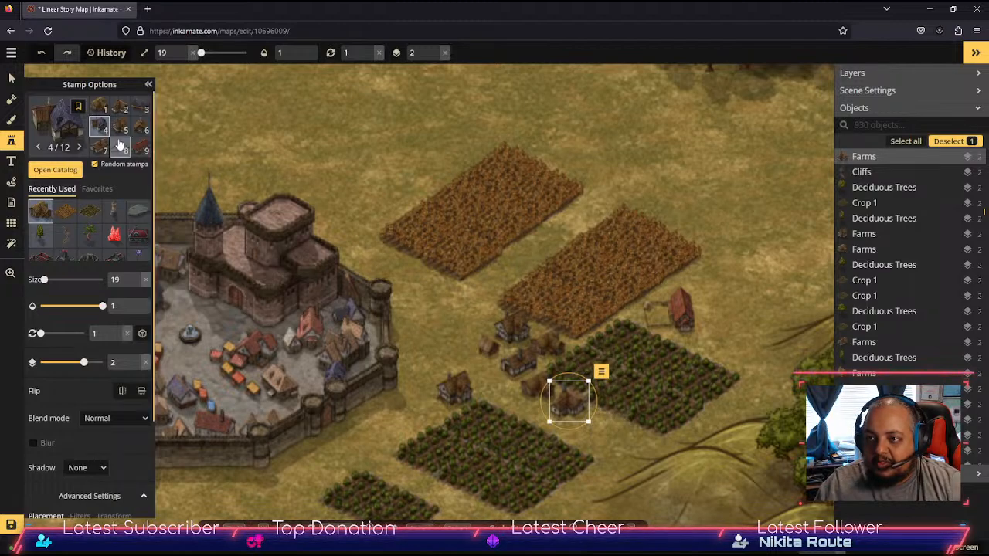
left_click(140, 128)
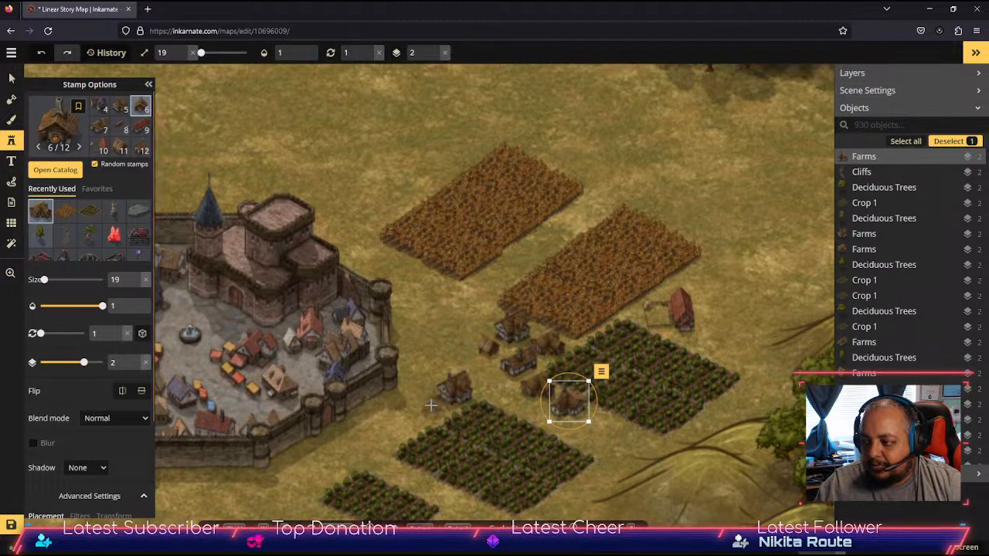
left_click(486, 312)
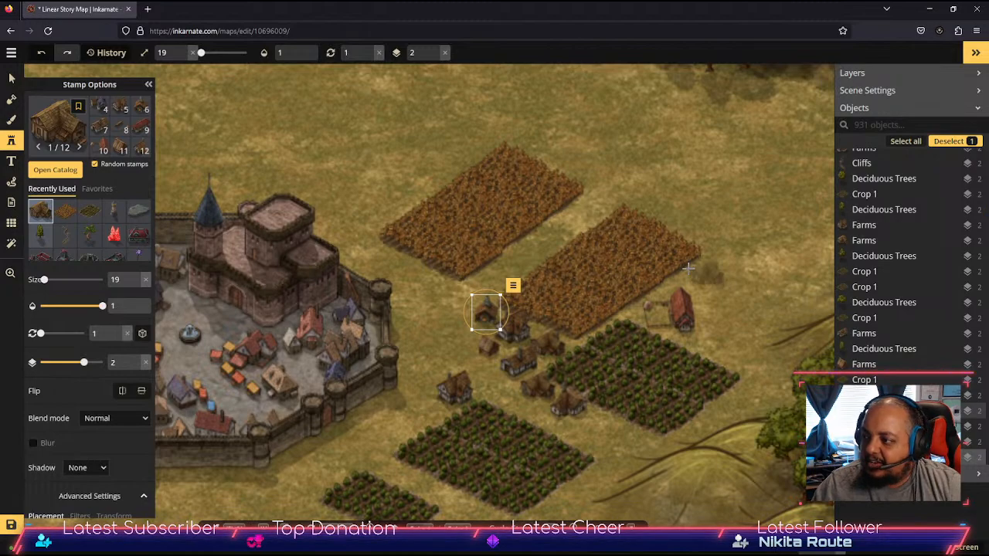
Step: Delete the variant 6 farmhouse, the red-roofed barn and the farmhouse north of the southern green field
key("v")
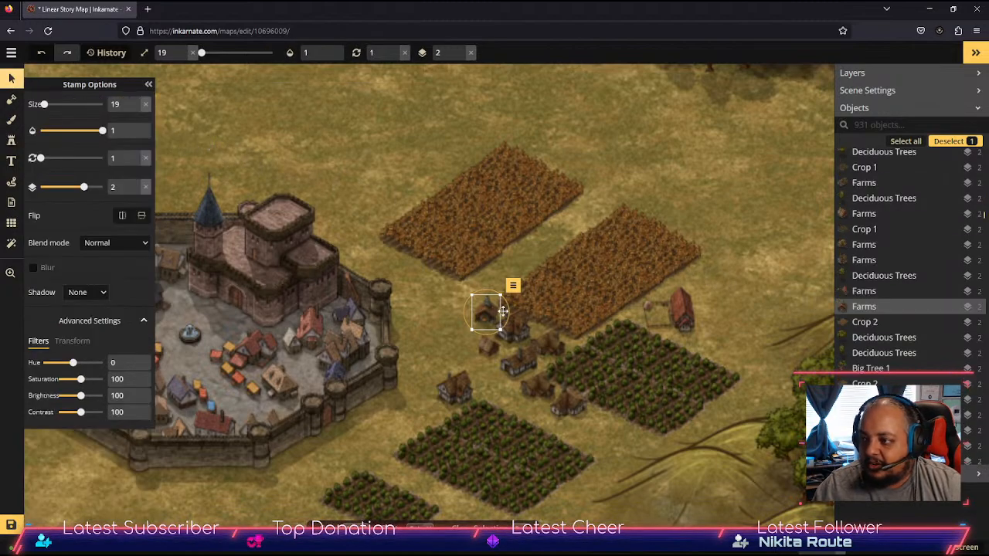
key("Delete")
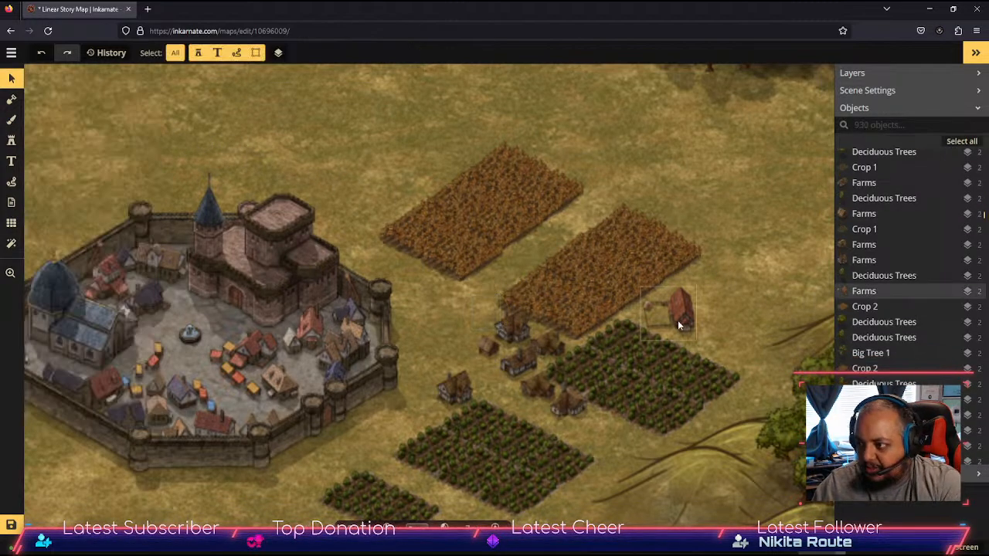
left_click(677, 317)
key("Delete")
scroll(622, 421, "down", 5)
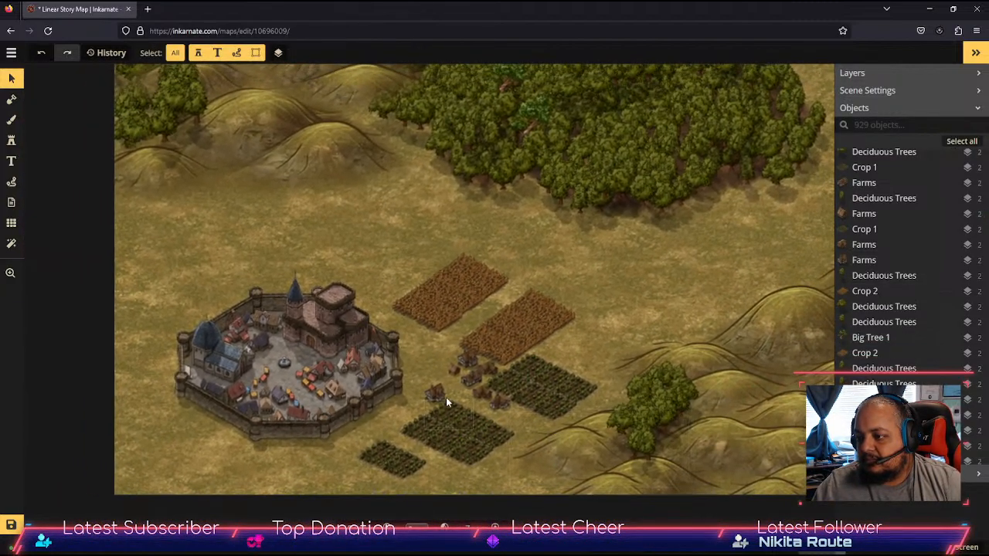
left_click(435, 393)
key("Delete")
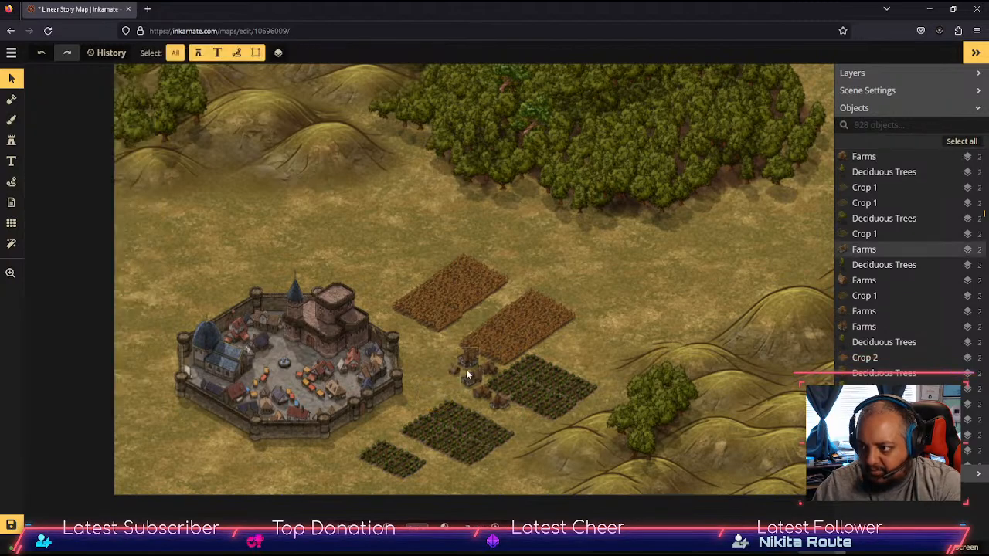
Step: Delete the remaining farmhouses clustered between the orange and green fields
left_click(486, 368)
key("Delete")
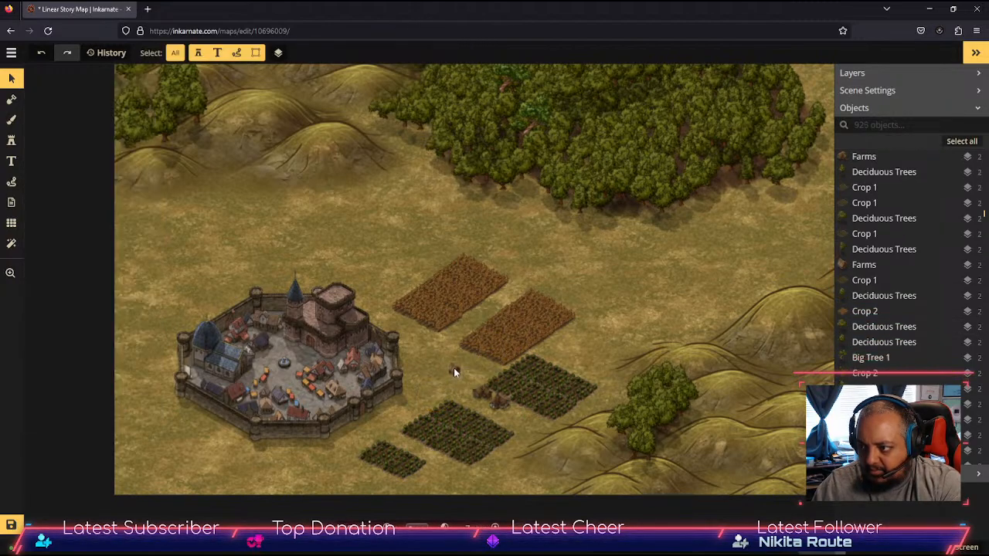
left_click(453, 368)
key("Delete")
left_click(479, 392)
key("Delete")
left_click(500, 402)
key("Delete")
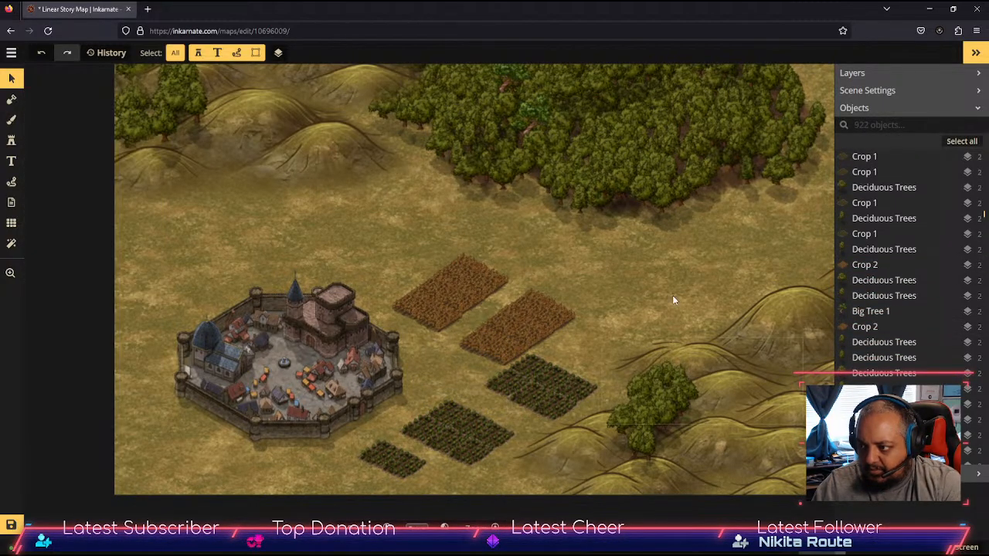
Step: Examine the village stamp beside the river bridge and the open land between the forest and the walled city
scroll(676, 286, "down", 3)
left_click_drag(681, 273, 429, 407)
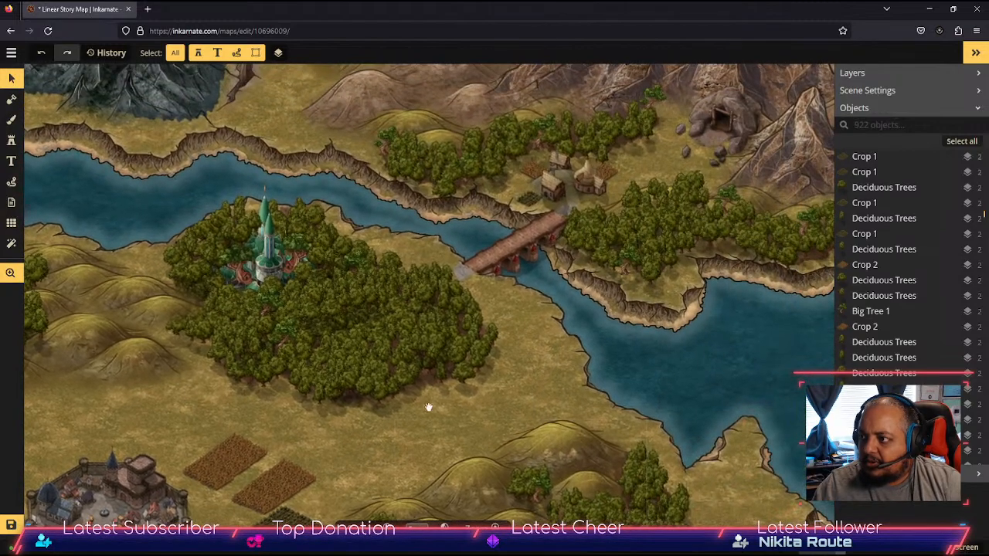
left_click(563, 185)
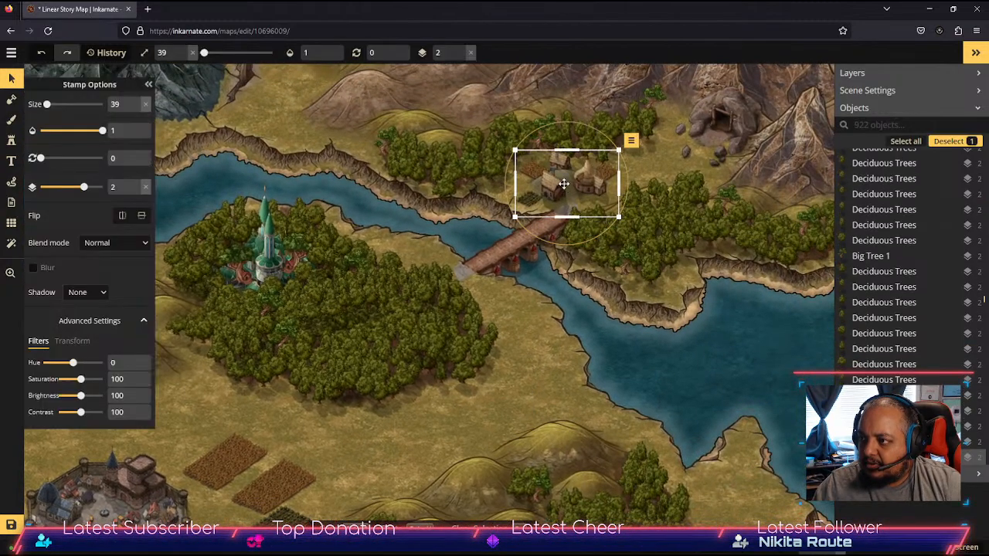
left_click_drag(459, 412, 507, 377)
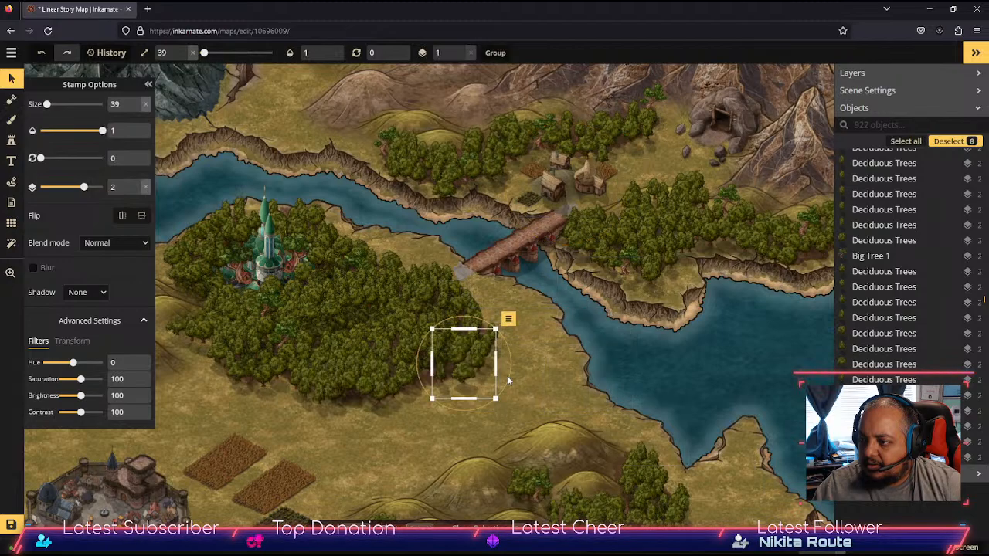
left_click(420, 437)
left_click_drag(472, 432, 476, 431)
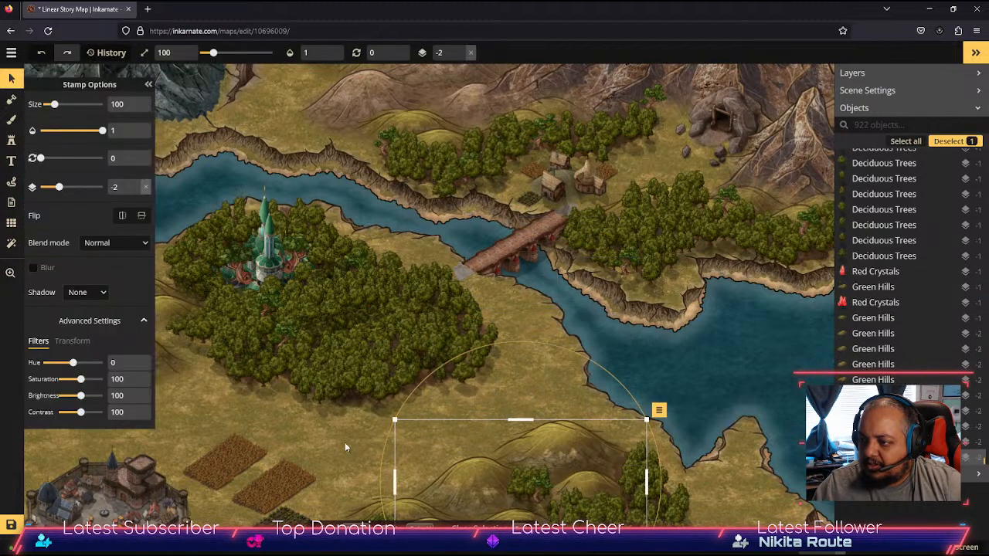
left_click(339, 447)
key("space")
left_click_drag(334, 454, 591, 270)
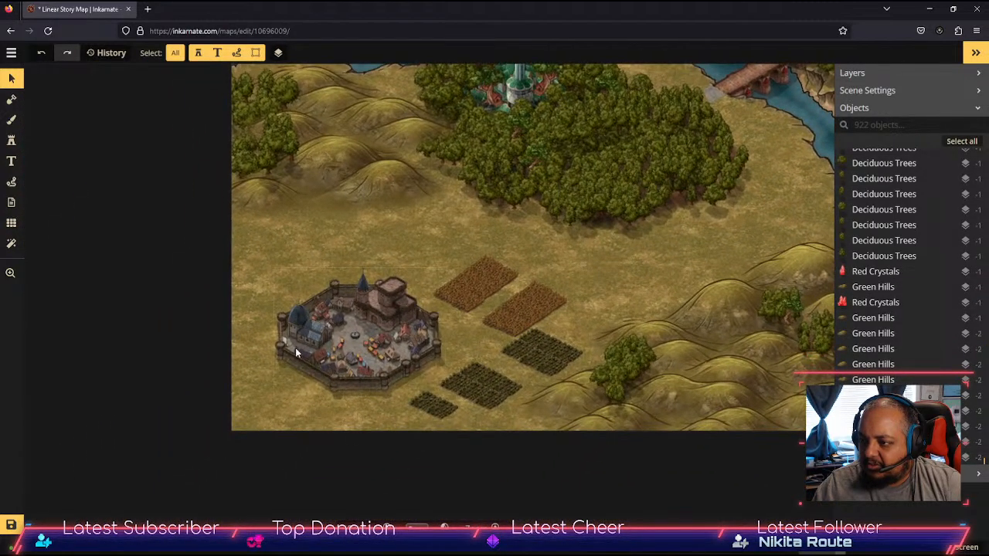
Step: Delete both orange crop fields and the northwestern Crop 1 stamps of the northern green field east of the walled city
left_click_drag(454, 248, 565, 374)
key("Delete")
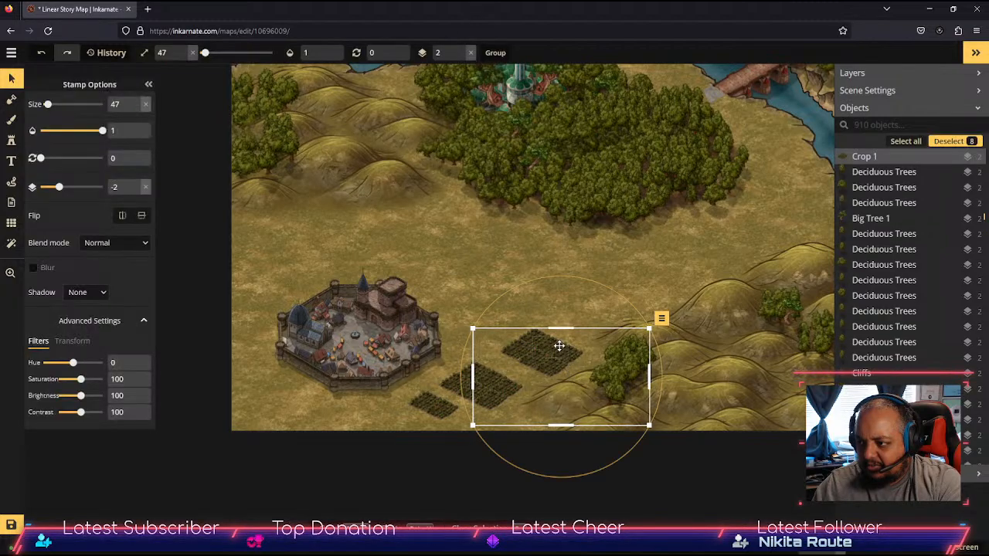
left_click(555, 346)
key("Delete")
left_click(527, 342)
key("Delete")
left_click(520, 350)
key("Delete")
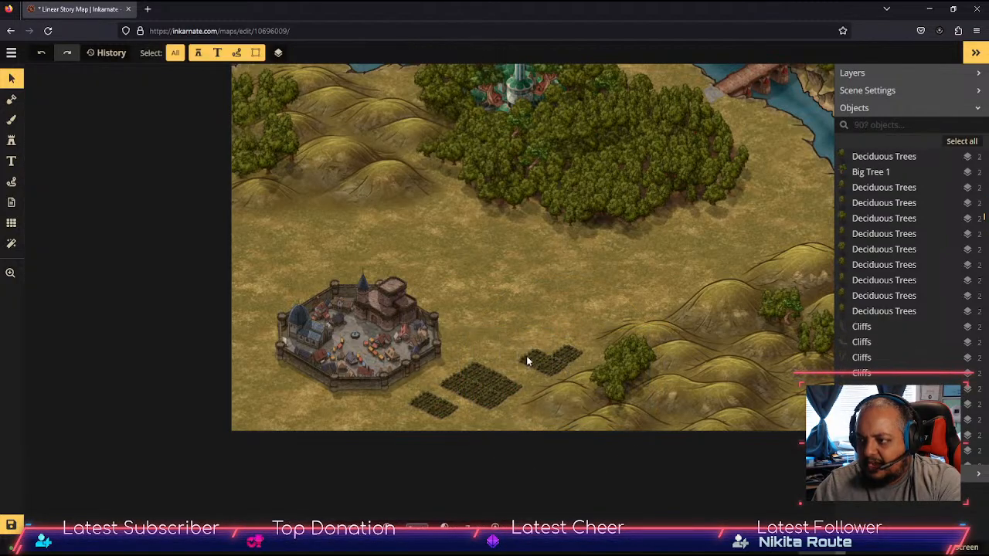
Step: Delete the rest of the northern green field's Crop 1 stamps
left_click(531, 357)
key("Delete")
left_click(547, 361)
key("Delete")
left_click_drag(564, 360, 565, 360)
key("Delete")
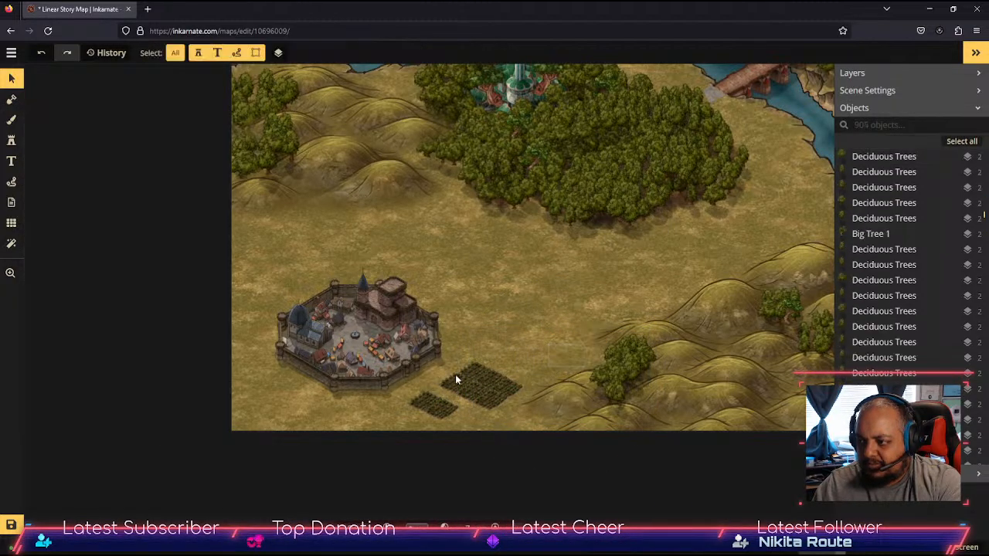
Step: Delete all Crop 1 stamps of the larger green field just southeast of the walled city
left_click(459, 373)
key("Delete")
left_click(483, 374)
key("Delete")
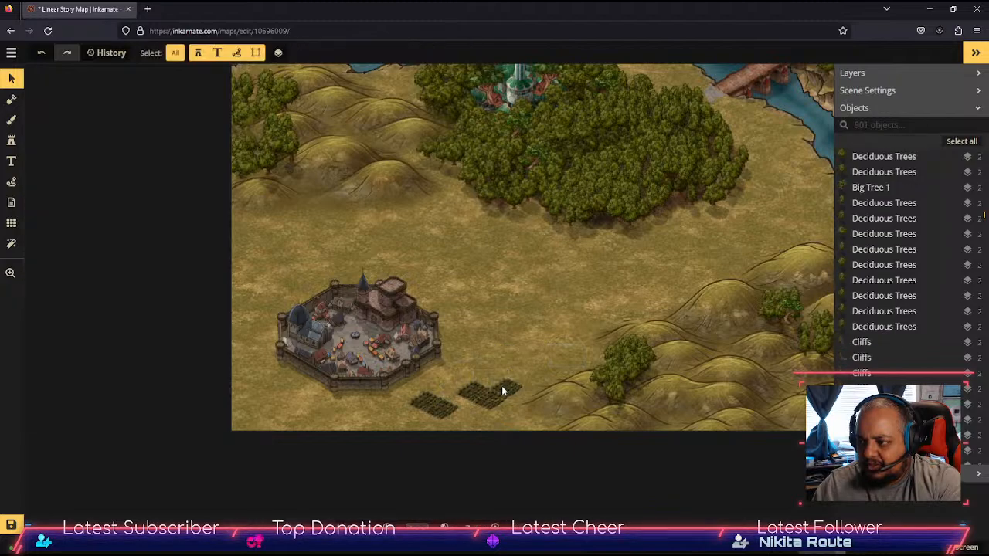
left_click(498, 393)
key("Delete")
left_click(477, 397)
key("Delete")
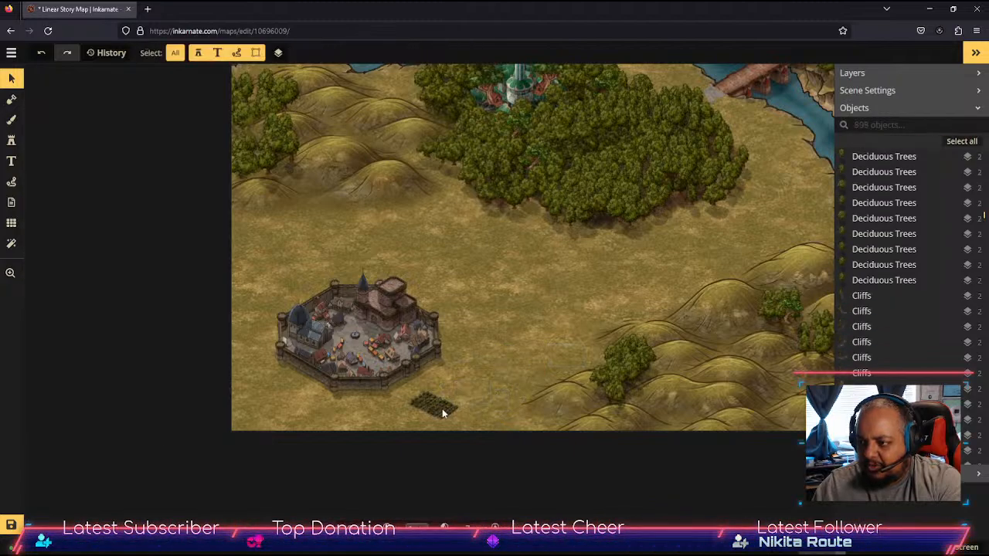
Step: Delete the small green plot southeast of the walled city and save the map
left_click(434, 406)
key("Delete")
left_click(425, 403)
key("Delete")
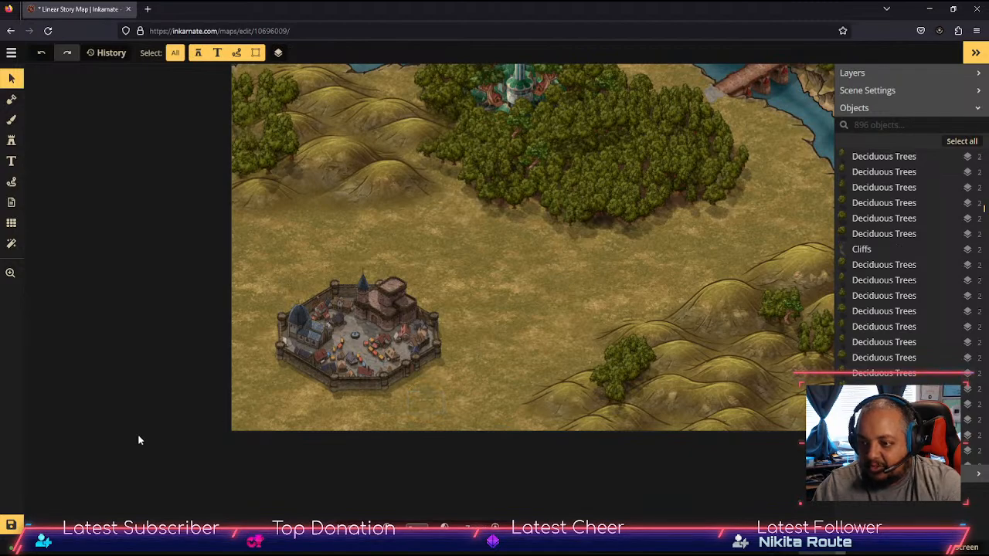
left_click(10, 525)
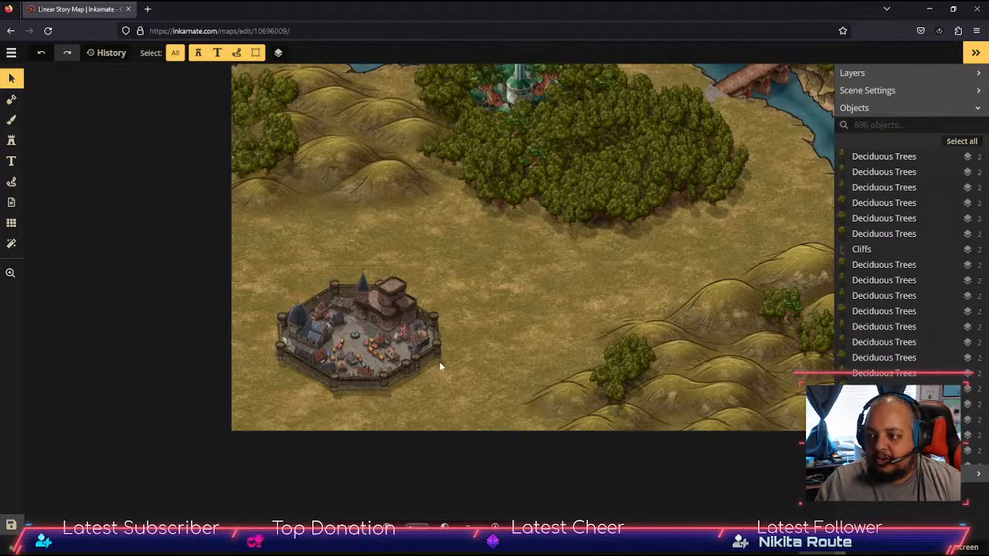
Step: Look through the Fantasy Regional HD stamp packs for settlement stamps that suit the open land near the walled city
key("z")
left_click_drag(554, 309, 208, 386)
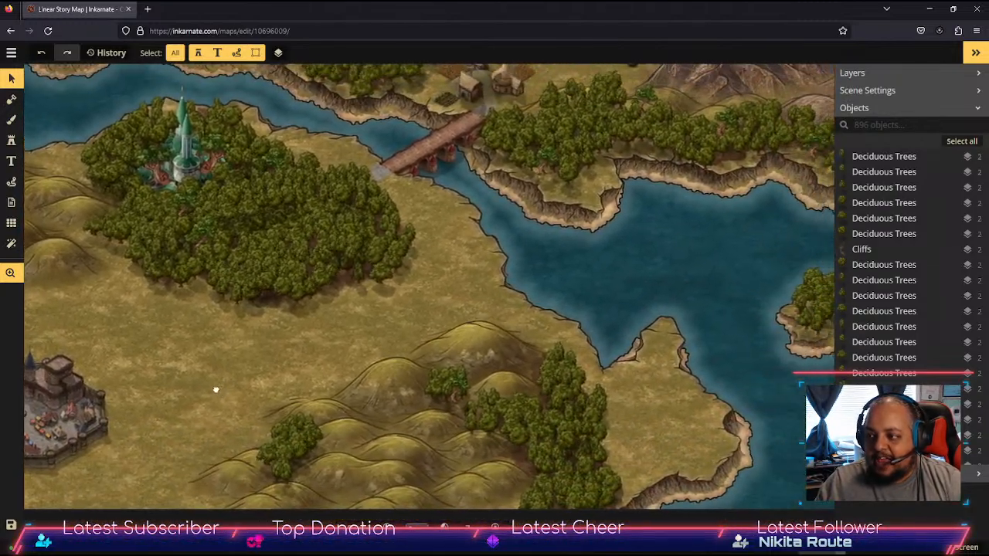
left_click(11, 142)
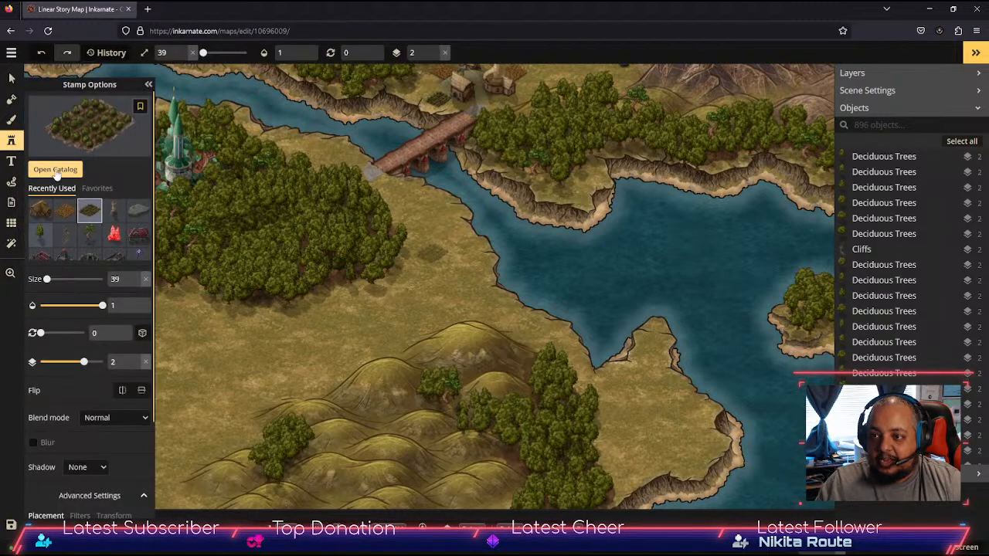
left_click(51, 171)
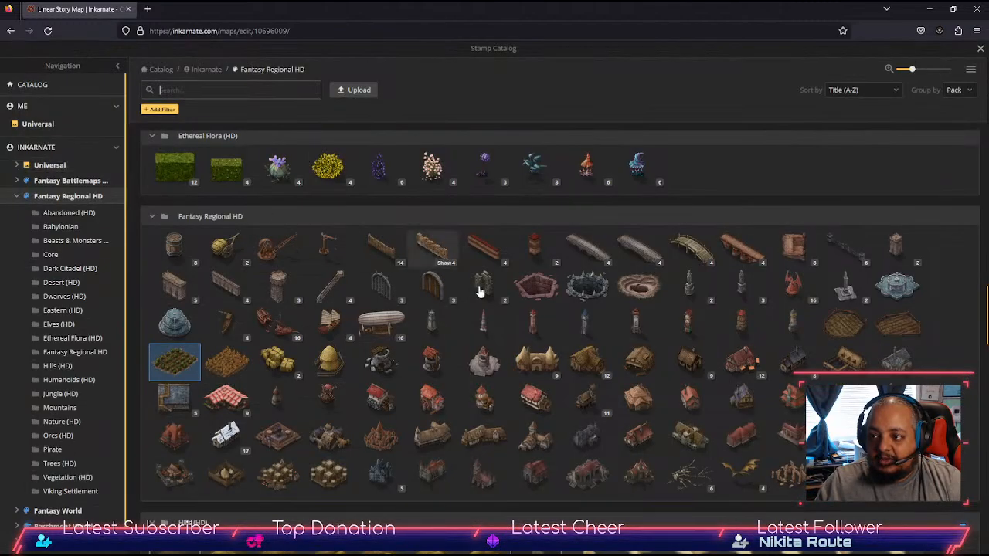
scroll(508, 324, "down", 8)
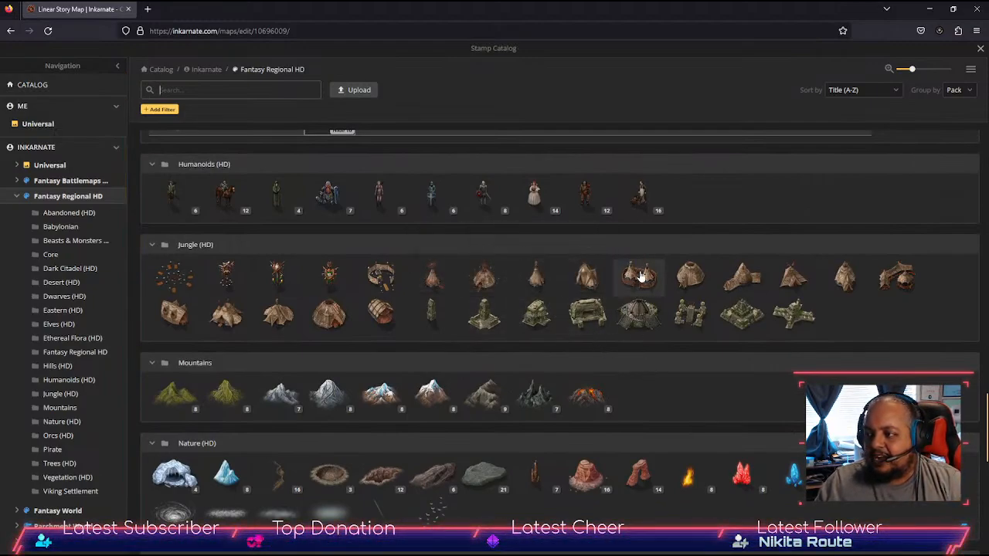
scroll(641, 294, "down", 8)
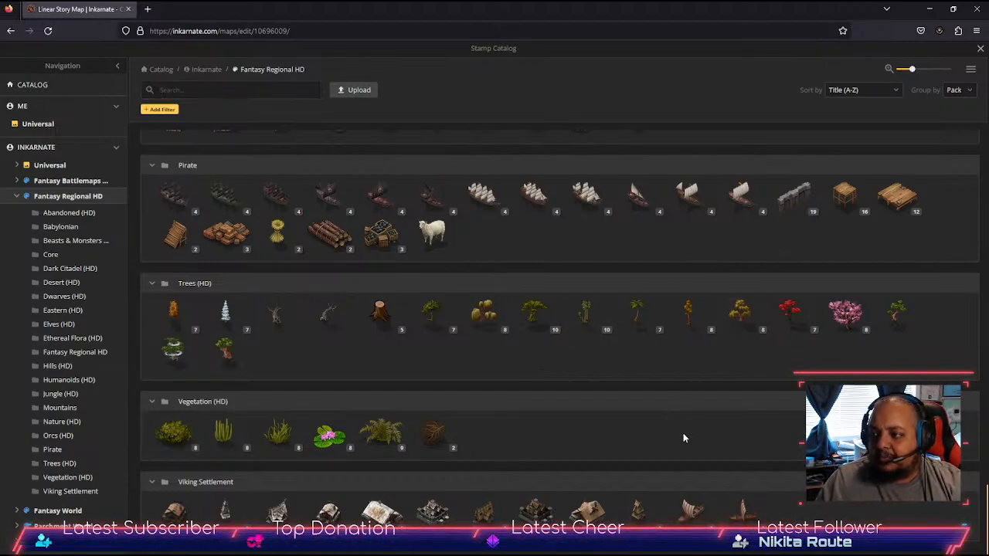
scroll(684, 436, "up", 7)
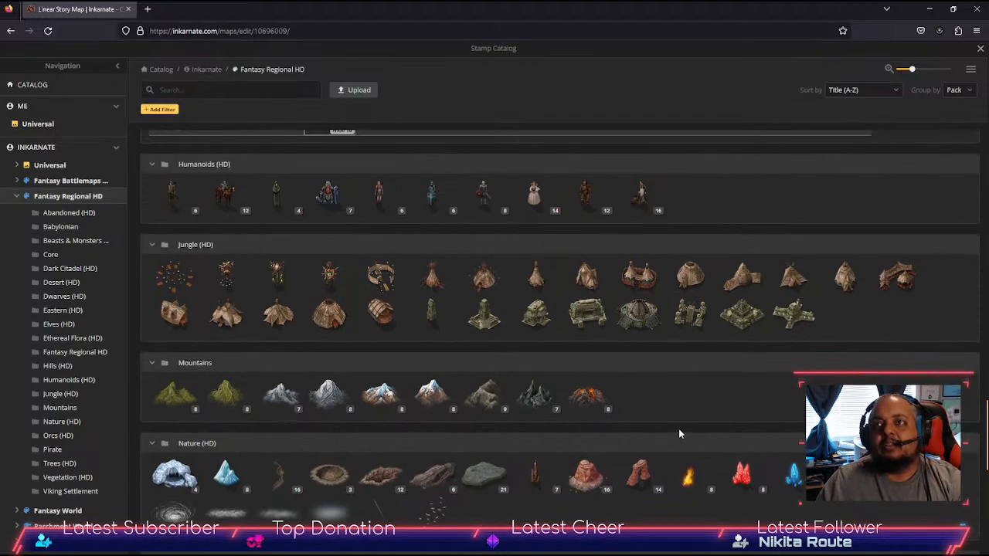
scroll(670, 420, "up", 5)
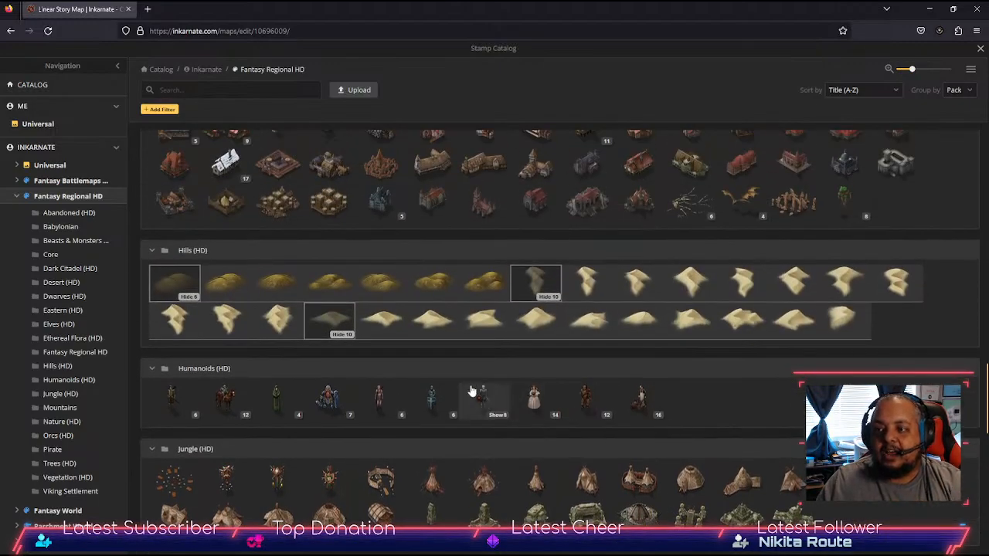
scroll(463, 389, "up", 3)
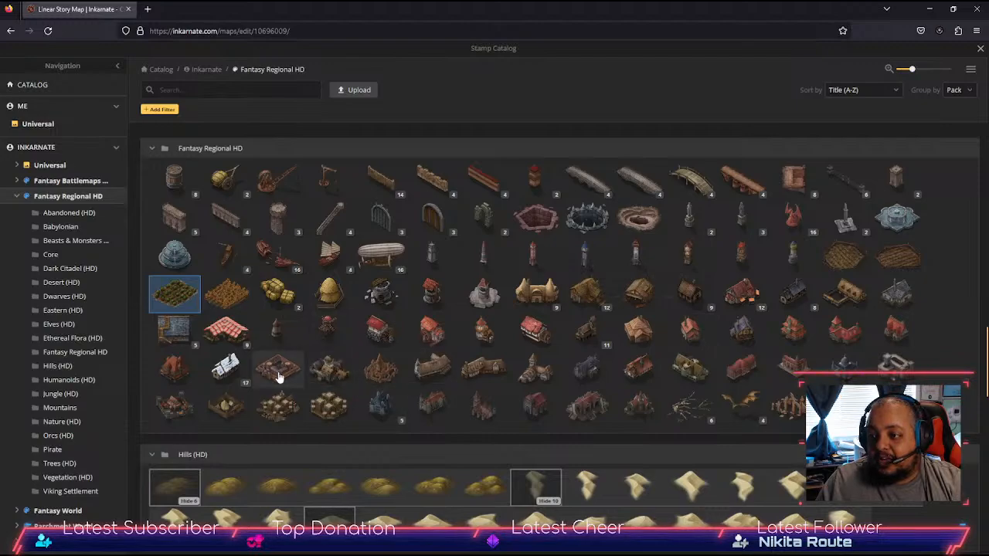
scroll(277, 374, "up", 7)
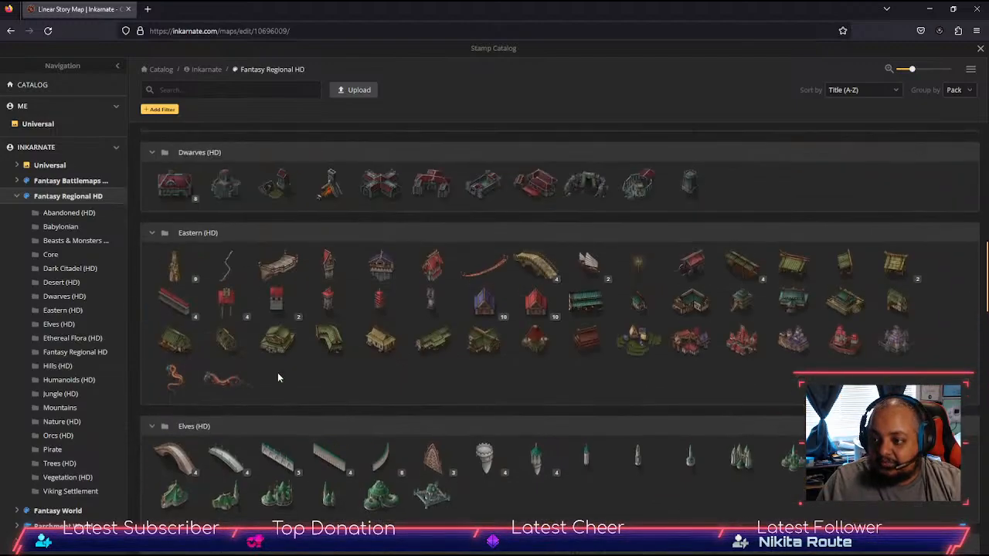
scroll(277, 374, "down", 7)
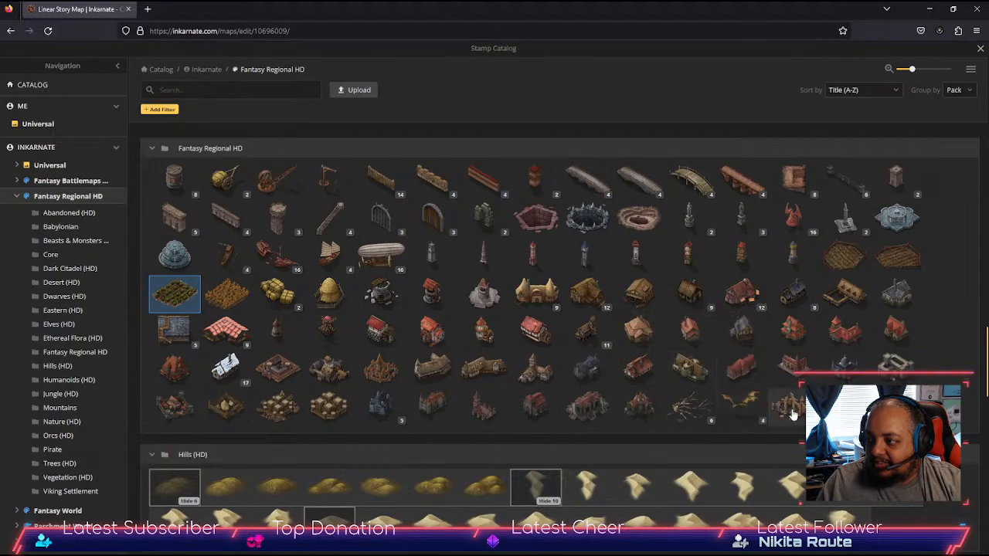
Step: Search the stamp catalog for "village" and place the Fantasy Regional HD Village stamp on the southeastern peninsula
left_click(209, 93)
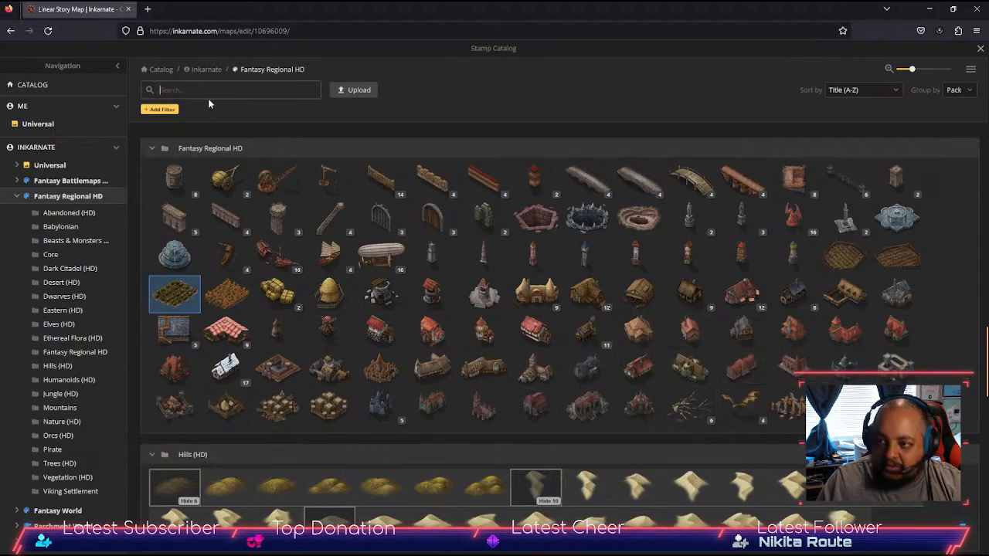
type("village")
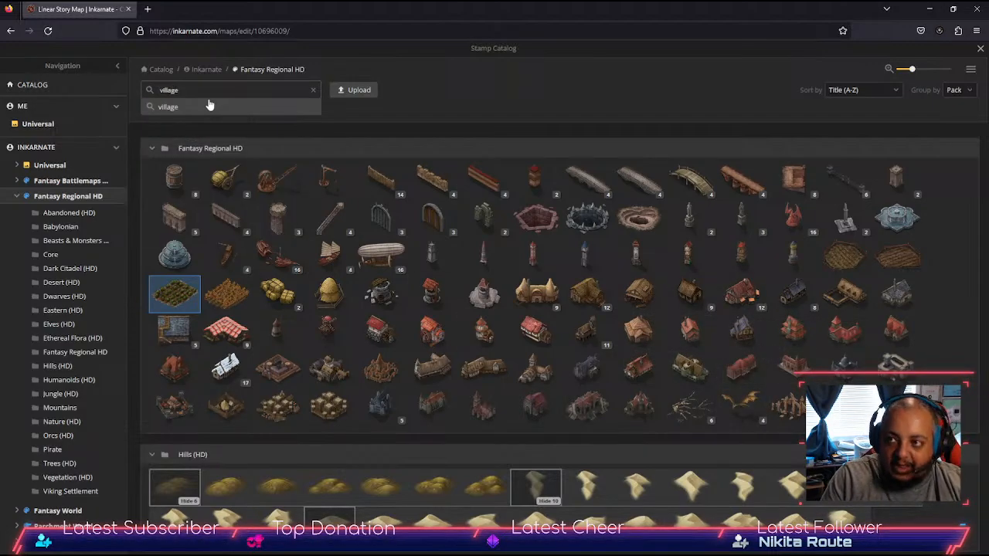
key("Return")
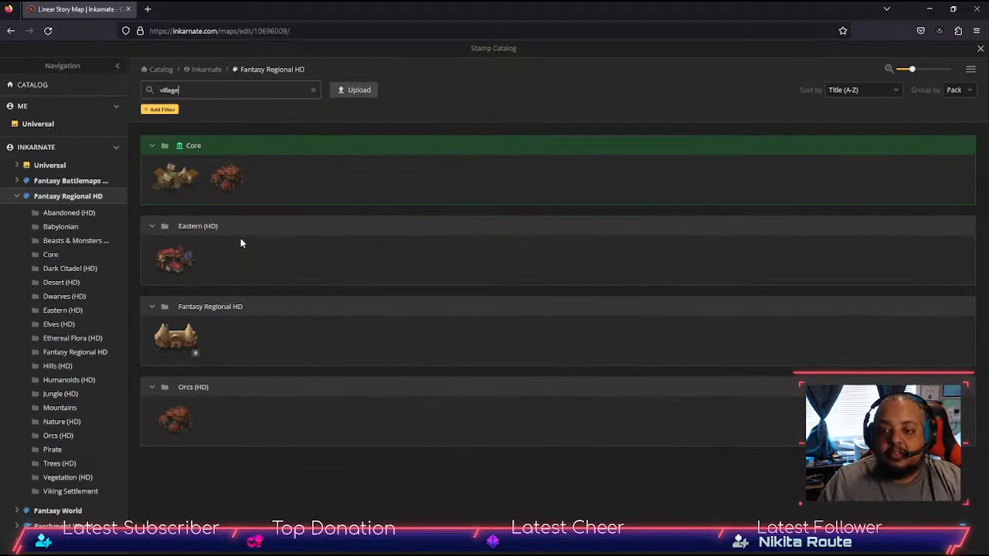
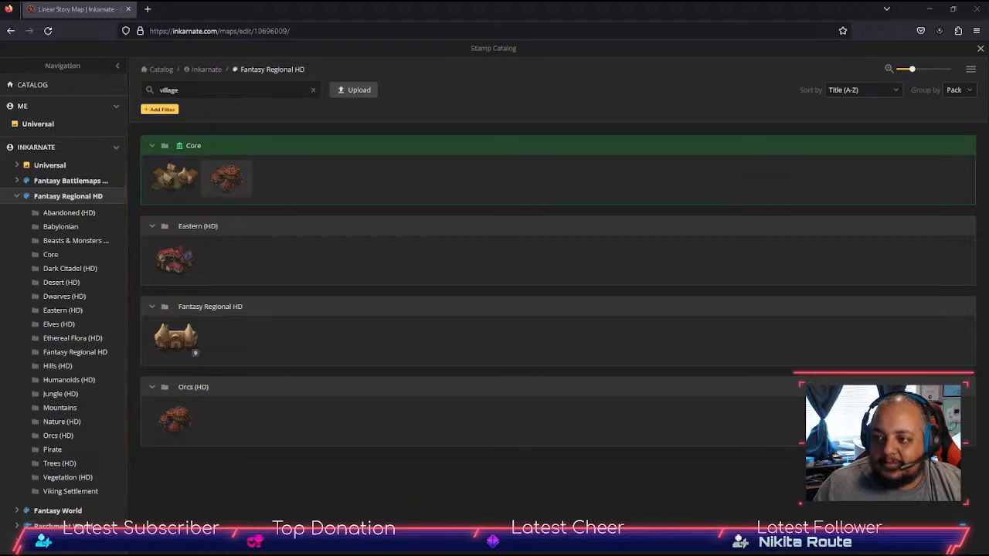
left_click(177, 337)
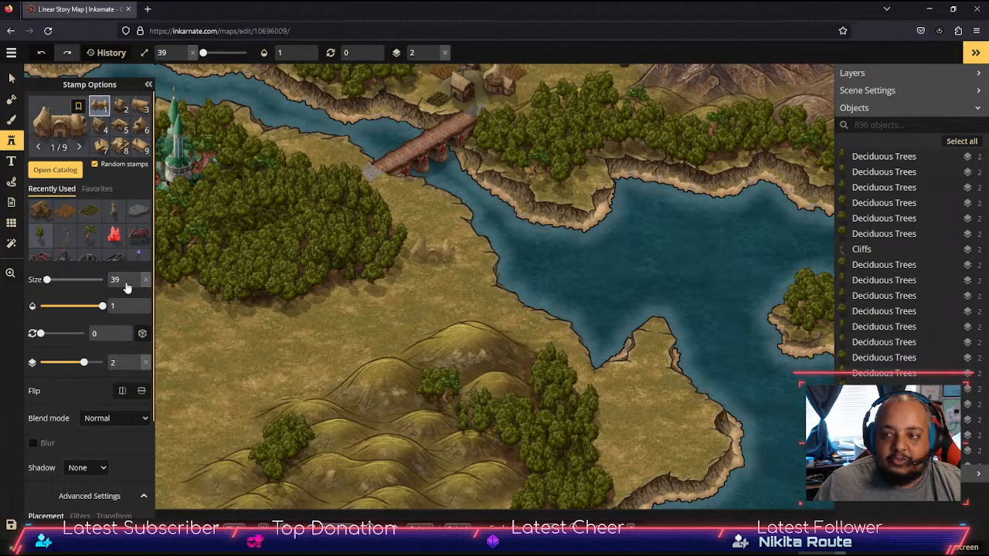
key("space")
left_click_drag(664, 413, 511, 345)
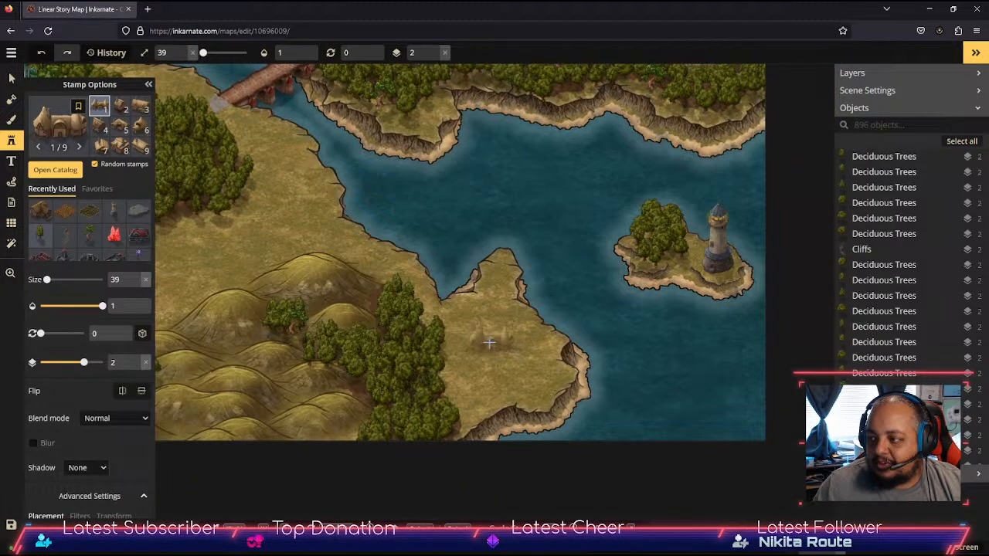
left_click(504, 350)
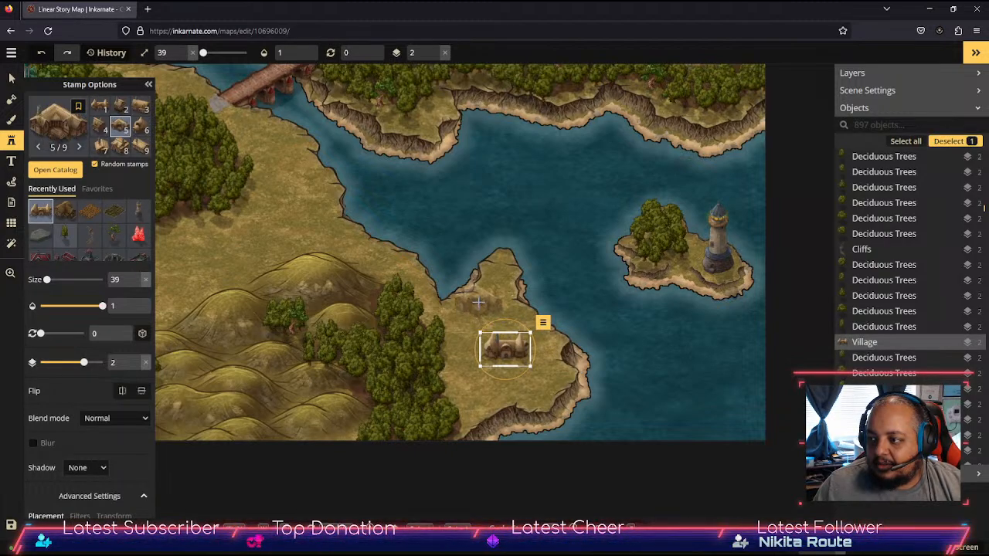
Step: Place a second Village stamp at the western edge of the desert, just east of the red dragon's mountains
key("space")
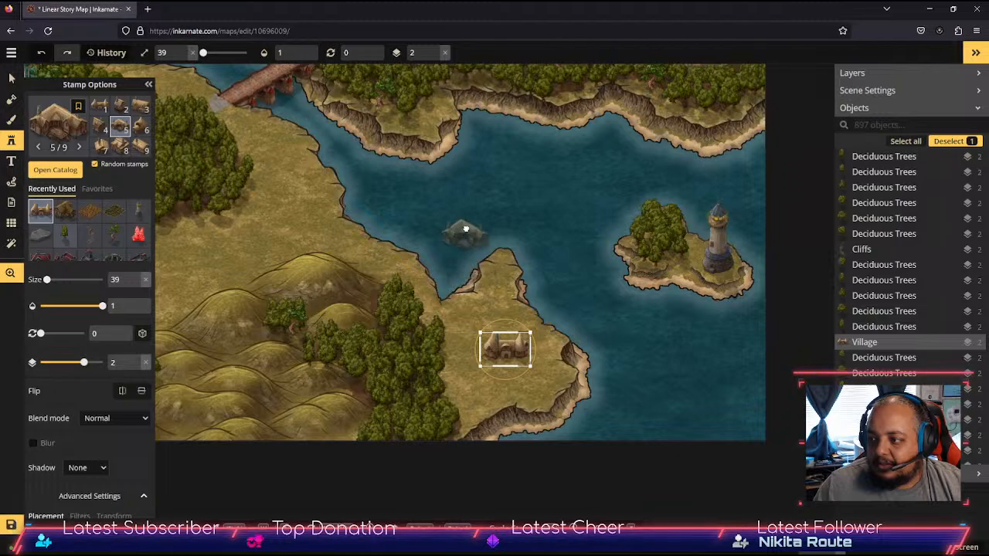
left_click_drag(466, 230, 621, 530)
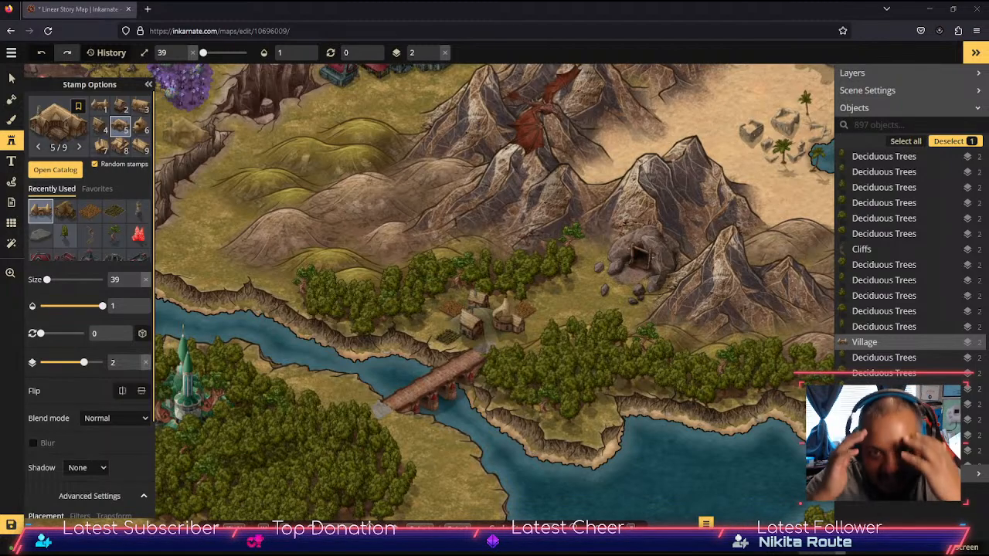
scroll(185, 133, "up", 1)
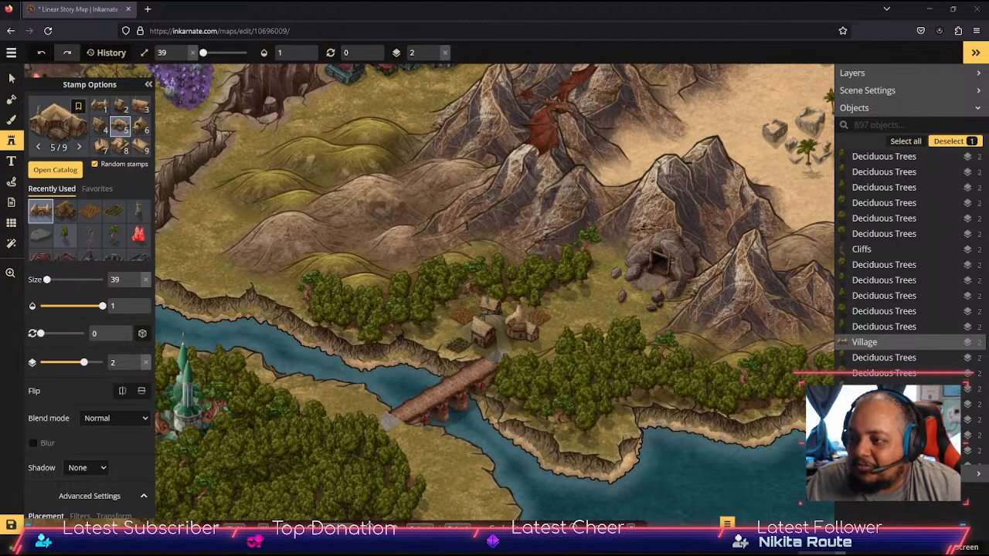
left_click(562, 230)
left_click_drag(630, 517, 523, 242)
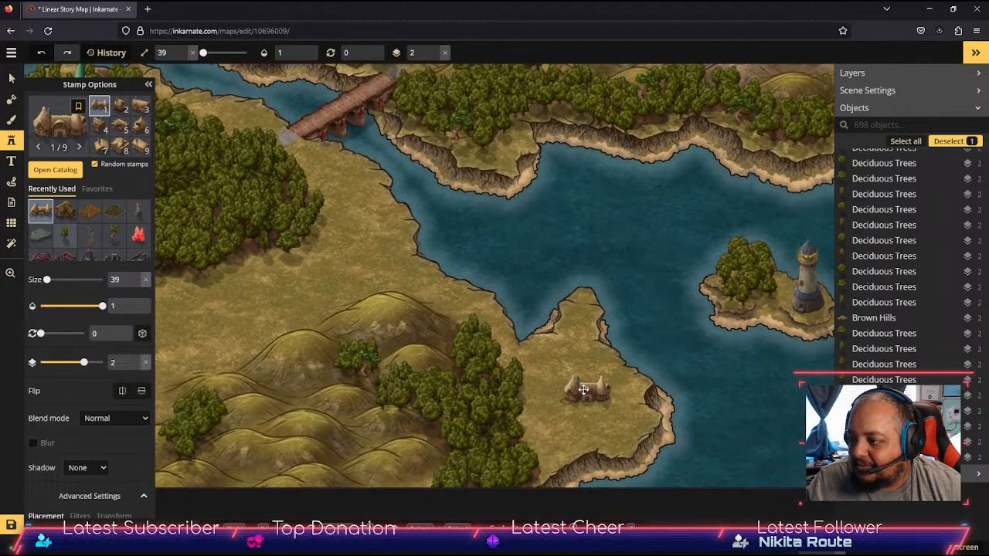
left_click_drag(528, 304, 557, 408)
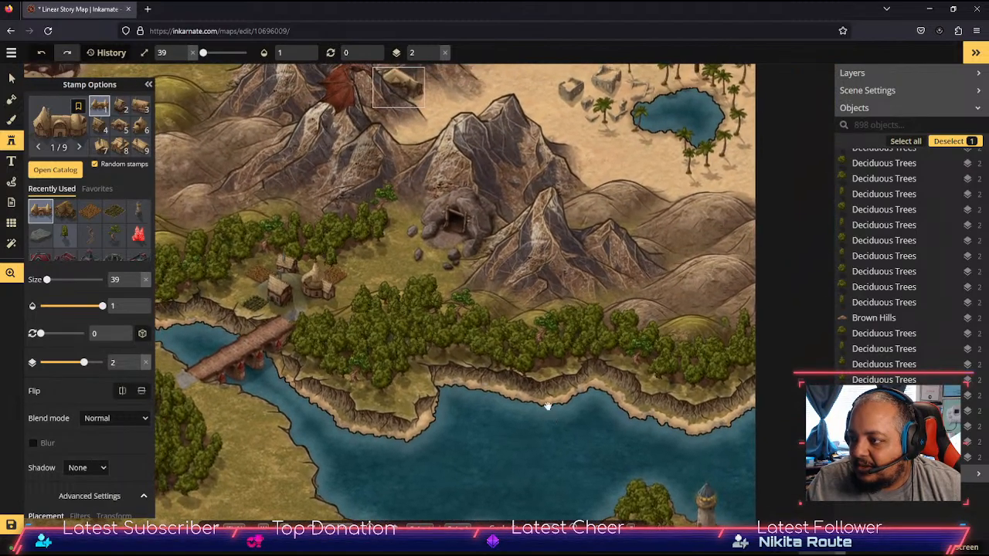
Step: Delete the two small dwarven buildings flanking the large red-roofed dwarven hall and shift the hall slightly southwest
left_click_drag(529, 257, 809, 356)
left_click_drag(450, 237, 520, 329)
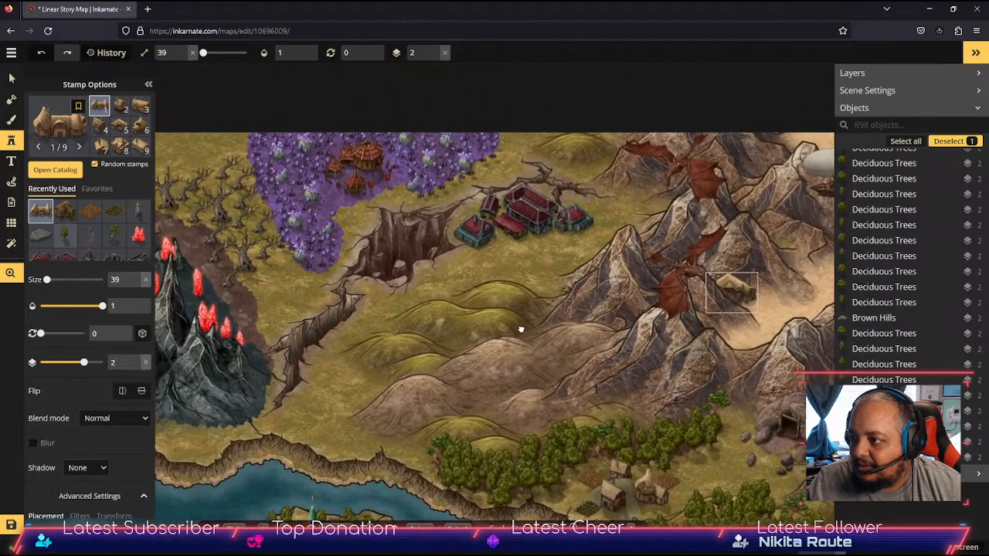
left_click(479, 227)
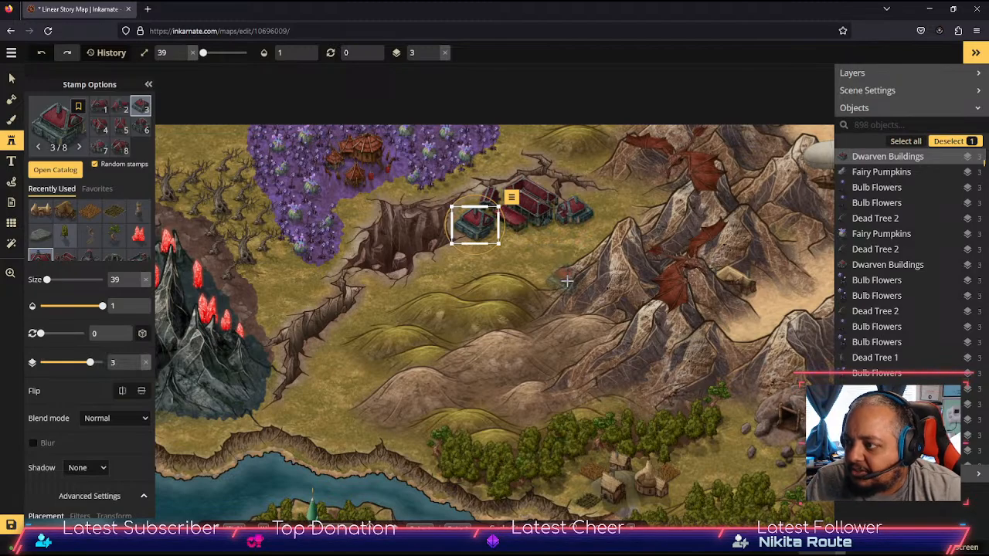
key("Delete")
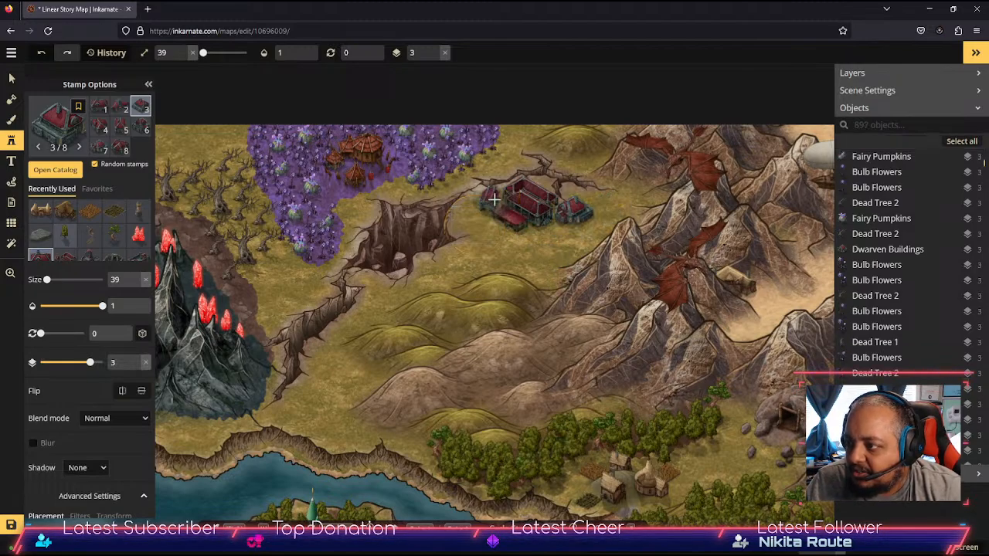
left_click(12, 79)
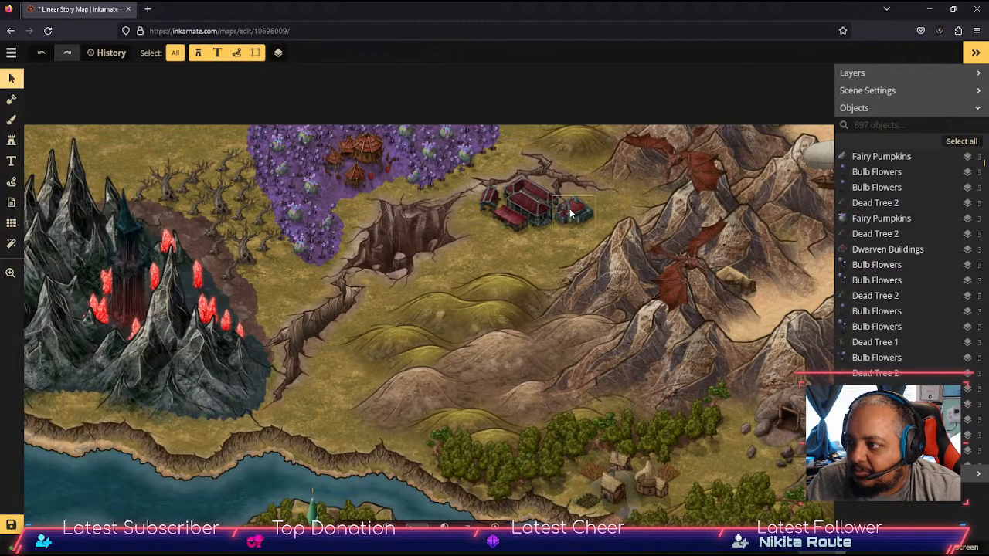
left_click(573, 209)
key("Delete")
left_click(526, 207)
mouse_move(526, 207)
left_mouse_down()
mouse_move(508, 211)
mouse_move(521, 217)
left_mouse_up()
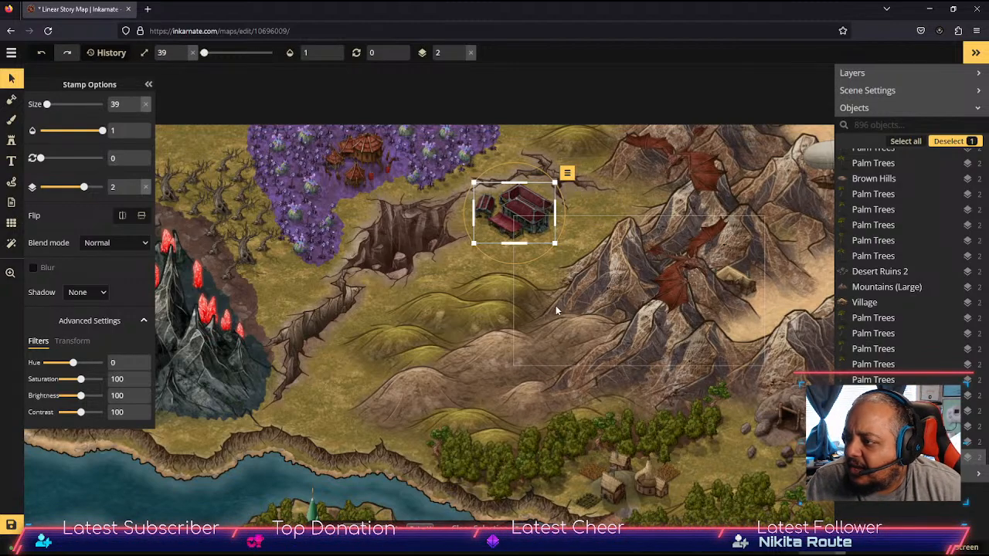
Step: Paint the dark slate ground texture at brush size 21 around the dark mountains, down to the river cliffs and over the eastern brown border
left_click_drag(494, 334, 774, 276)
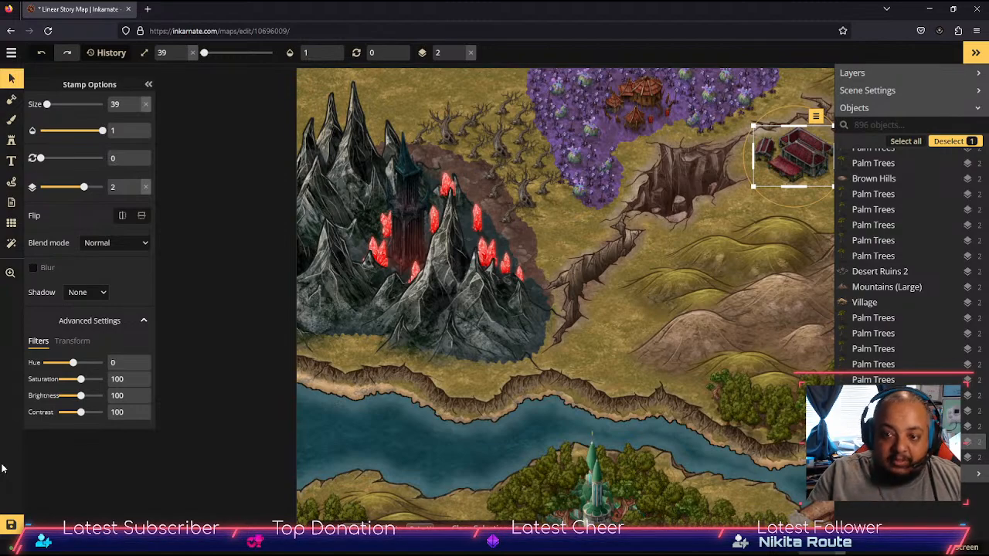
key("space")
mouse_move(419, 409)
left_mouse_down()
mouse_move(466, 441)
mouse_move(466, 419)
mouse_move(429, 415)
left_mouse_up()
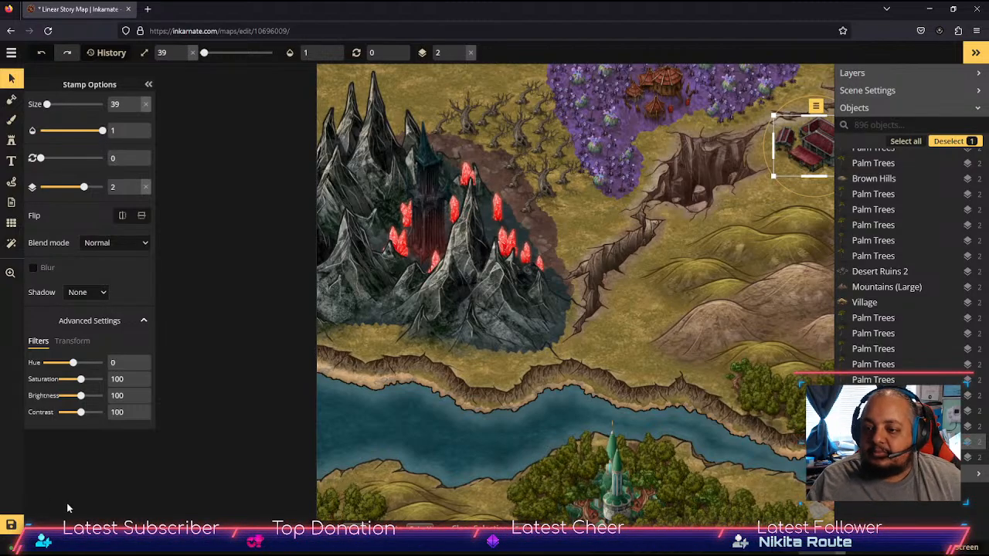
key("space")
left_click_drag(493, 334, 427, 390)
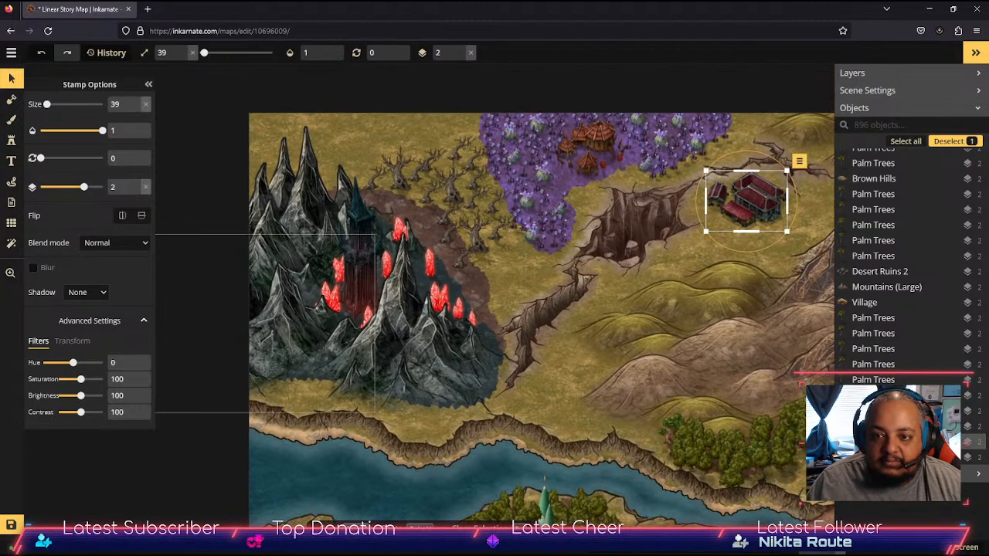
key("space")
left_click_drag(457, 342, 412, 351)
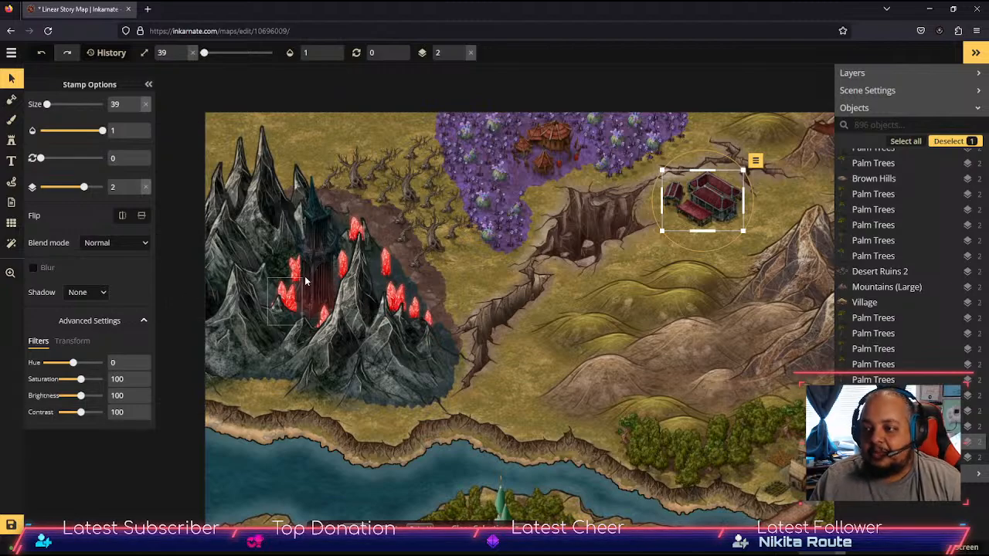
left_click(12, 119)
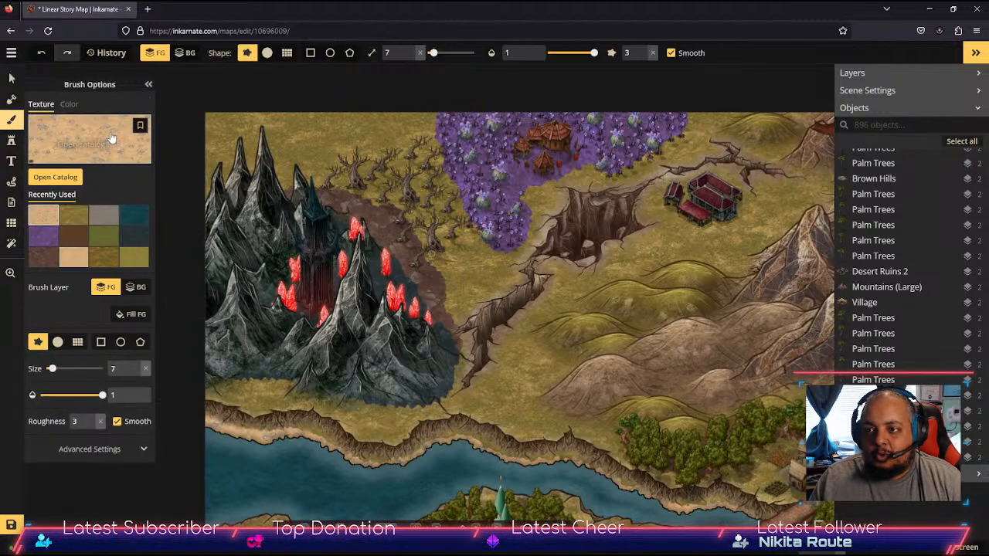
left_click(130, 238)
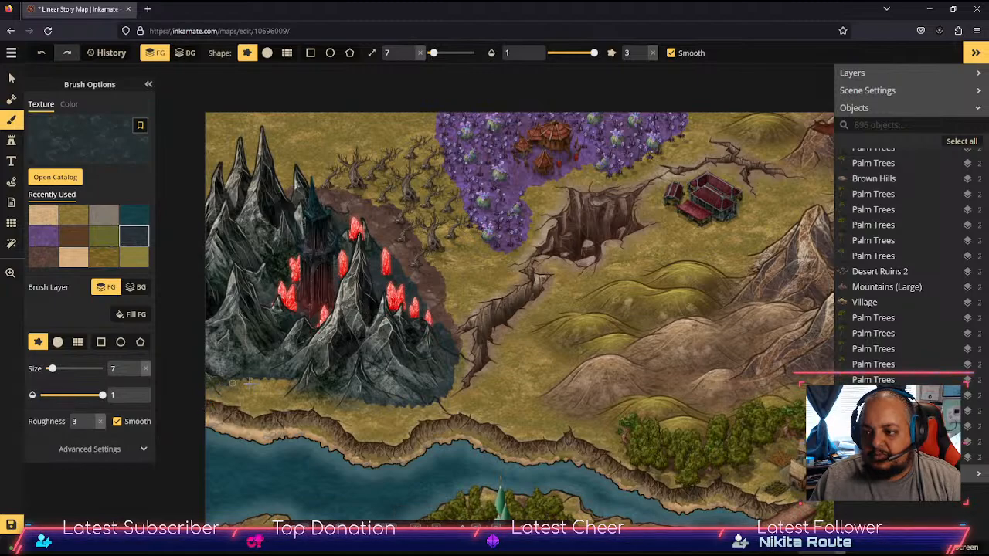
left_click(412, 50)
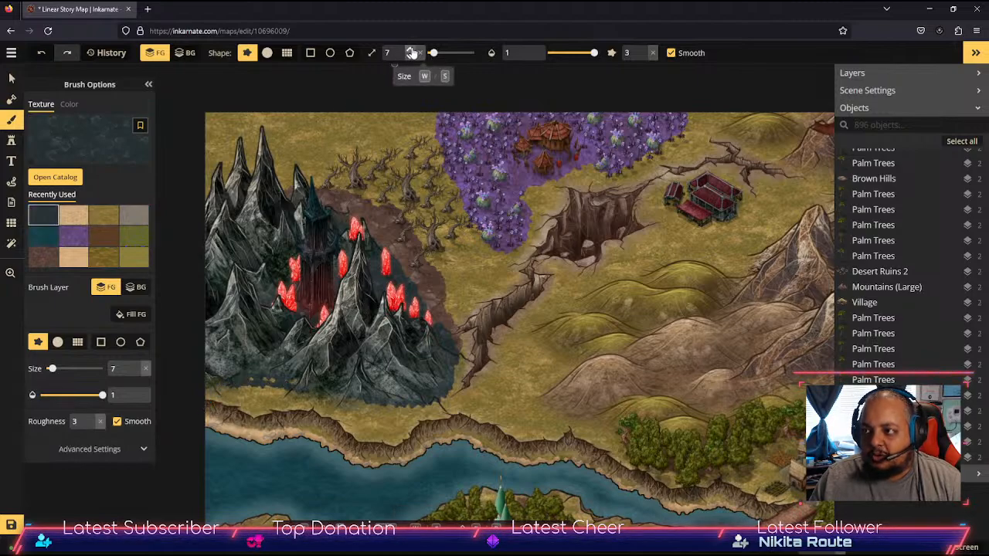
left_click(411, 49)
left_click(412, 50)
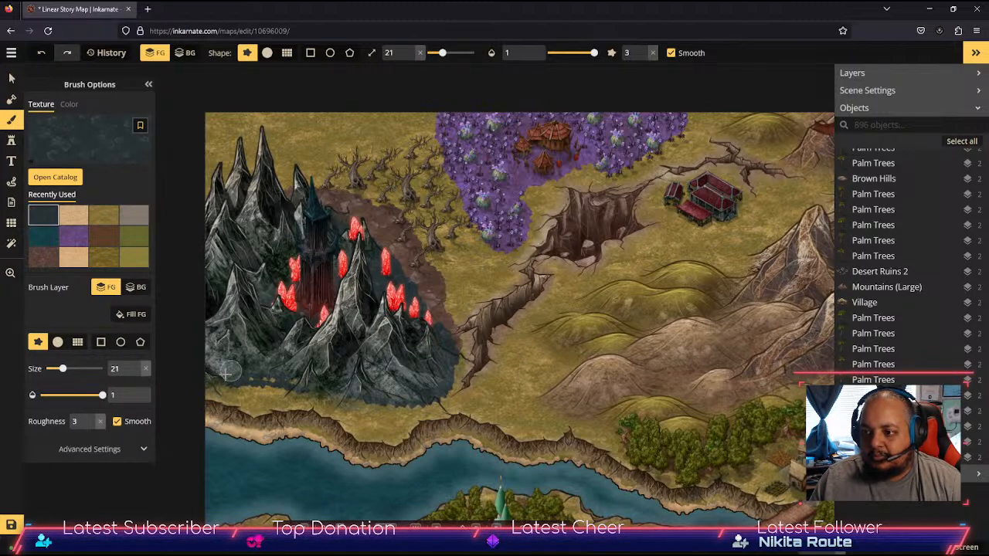
mouse_move(213, 387)
left_mouse_down()
mouse_move(266, 408)
mouse_move(248, 378)
mouse_move(288, 384)
mouse_move(317, 398)
mouse_move(264, 400)
mouse_move(350, 415)
mouse_move(339, 411)
mouse_move(315, 406)
mouse_move(384, 439)
mouse_move(436, 409)
mouse_move(438, 402)
mouse_move(350, 411)
mouse_move(355, 400)
mouse_move(398, 421)
mouse_move(388, 430)
mouse_move(429, 407)
mouse_move(458, 348)
mouse_move(461, 354)
mouse_move(457, 341)
mouse_move(450, 387)
mouse_move(433, 404)
mouse_move(462, 348)
mouse_move(465, 336)
mouse_move(447, 327)
mouse_move(459, 313)
mouse_move(369, 237)
mouse_move(441, 275)
mouse_move(460, 297)
mouse_move(404, 261)
left_mouse_up()
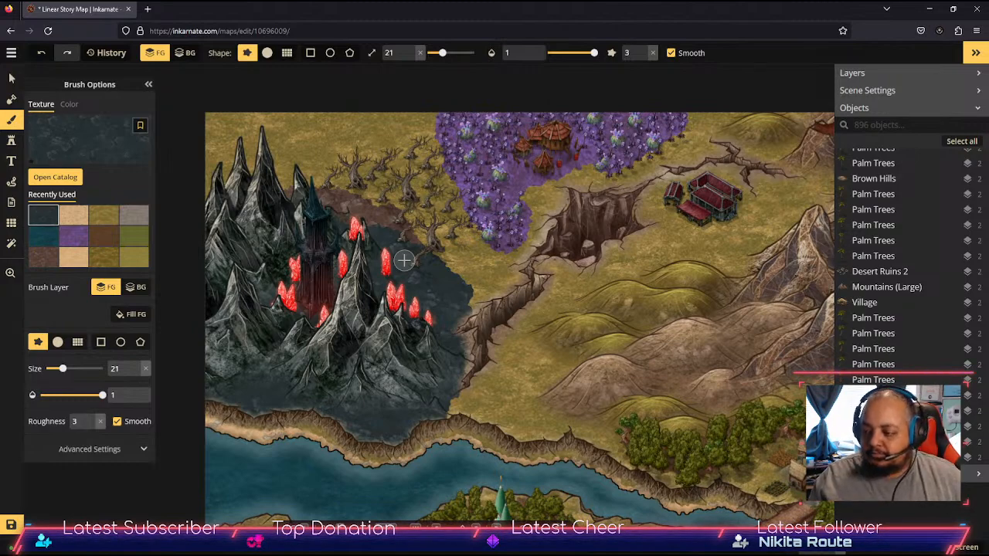
Step: Extend the dark slate ground across the northern land and beneath the dead trees, up to the purple flower field and the fissure
mouse_move(403, 260)
left_mouse_down()
mouse_move(376, 239)
mouse_move(329, 184)
mouse_move(395, 225)
mouse_move(289, 186)
mouse_move(331, 195)
mouse_move(273, 196)
mouse_move(326, 200)
mouse_move(283, 182)
mouse_move(245, 181)
mouse_move(224, 195)
mouse_move(242, 174)
mouse_move(353, 189)
mouse_move(281, 169)
mouse_move(226, 176)
mouse_move(211, 197)
mouse_move(222, 156)
mouse_move(215, 114)
mouse_move(202, 168)
mouse_move(221, 131)
mouse_move(272, 106)
mouse_move(289, 115)
mouse_move(229, 145)
mouse_move(278, 104)
mouse_move(232, 161)
mouse_move(361, 101)
mouse_move(281, 126)
mouse_move(264, 151)
mouse_move(374, 107)
mouse_move(341, 126)
mouse_move(361, 124)
mouse_move(286, 152)
mouse_move(330, 151)
mouse_move(389, 119)
mouse_move(341, 154)
mouse_move(354, 169)
mouse_move(411, 117)
mouse_move(425, 117)
mouse_move(430, 156)
left_mouse_up()
scroll(430, 157, "up", 3)
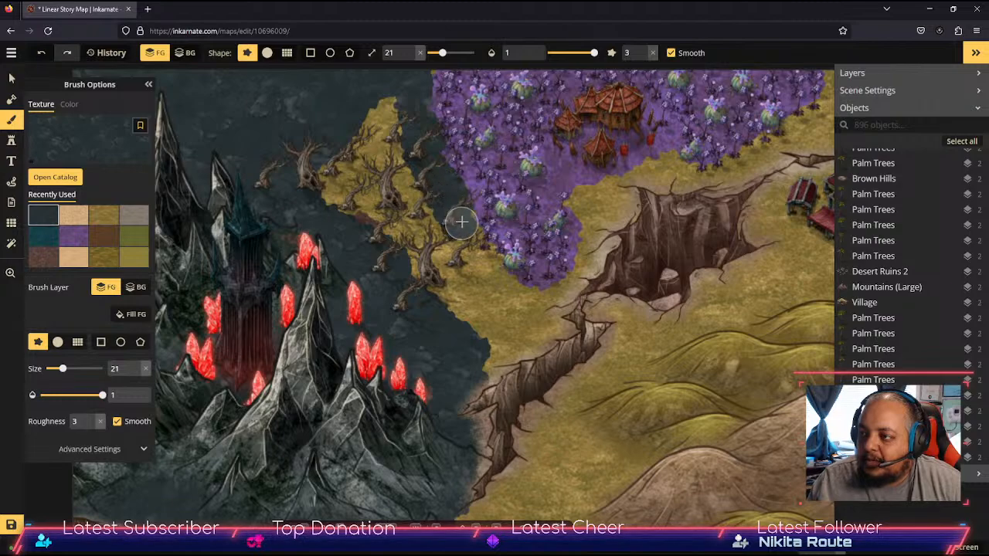
mouse_move(461, 222)
left_mouse_down()
mouse_move(490, 281)
mouse_move(537, 305)
mouse_move(531, 330)
mouse_move(471, 380)
mouse_move(553, 319)
mouse_move(550, 309)
mouse_move(441, 318)
mouse_move(484, 285)
mouse_move(428, 293)
mouse_move(388, 277)
mouse_move(421, 236)
mouse_move(394, 211)
mouse_move(409, 205)
mouse_move(361, 171)
mouse_move(326, 165)
mouse_move(377, 107)
mouse_move(434, 245)
left_mouse_up()
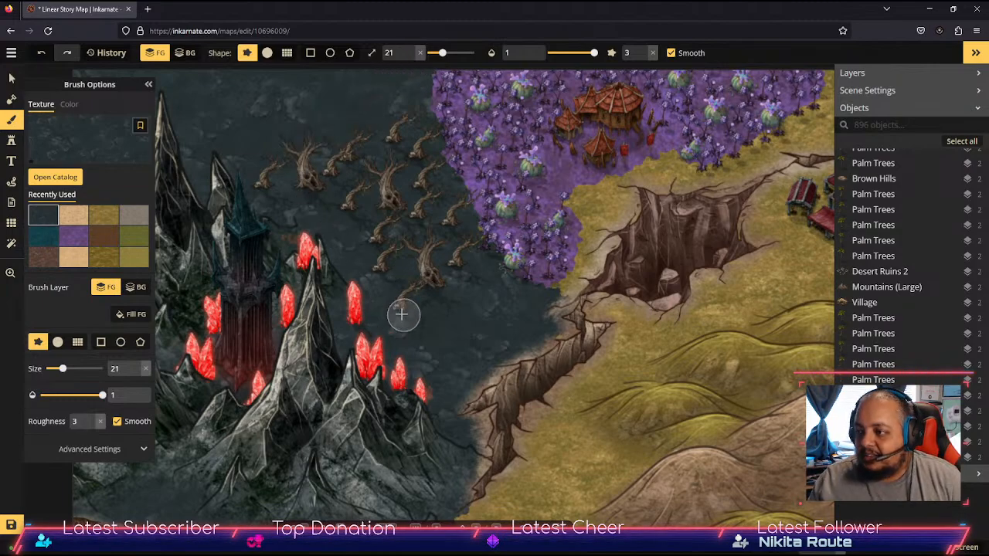
Step: Paint the purple ground texture along the flower field's western edge and extend the field to the chasm rim and the eastern cracks
left_click(78, 238)
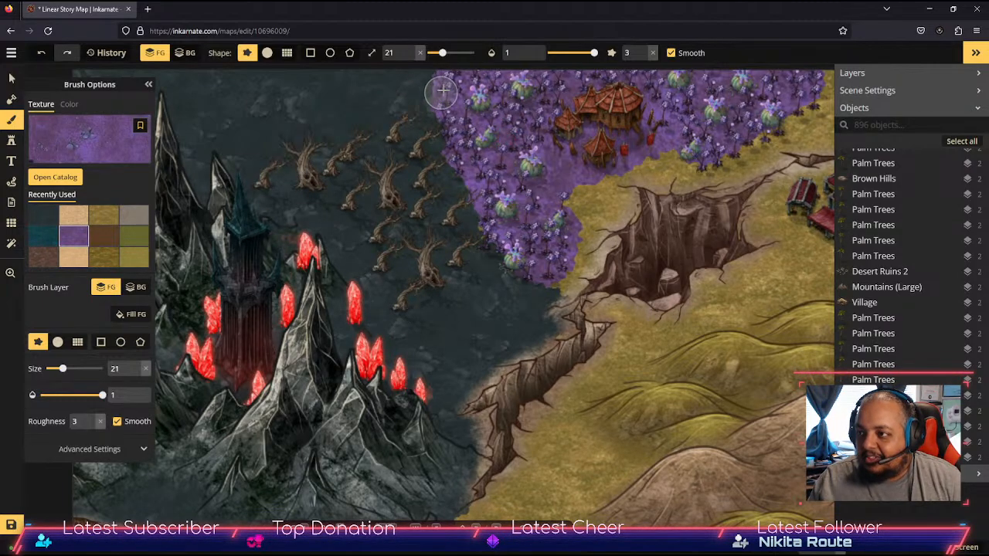
mouse_move(448, 87)
left_mouse_down()
mouse_move(511, 260)
mouse_move(553, 276)
mouse_move(584, 281)
mouse_move(584, 259)
mouse_move(638, 184)
mouse_move(567, 224)
mouse_move(615, 177)
mouse_move(679, 158)
mouse_move(646, 182)
mouse_move(692, 149)
left_mouse_up()
mouse_move(694, 144)
left_mouse_down()
mouse_move(653, 163)
mouse_move(554, 173)
left_mouse_up()
left_click_drag(659, 134, 723, 94)
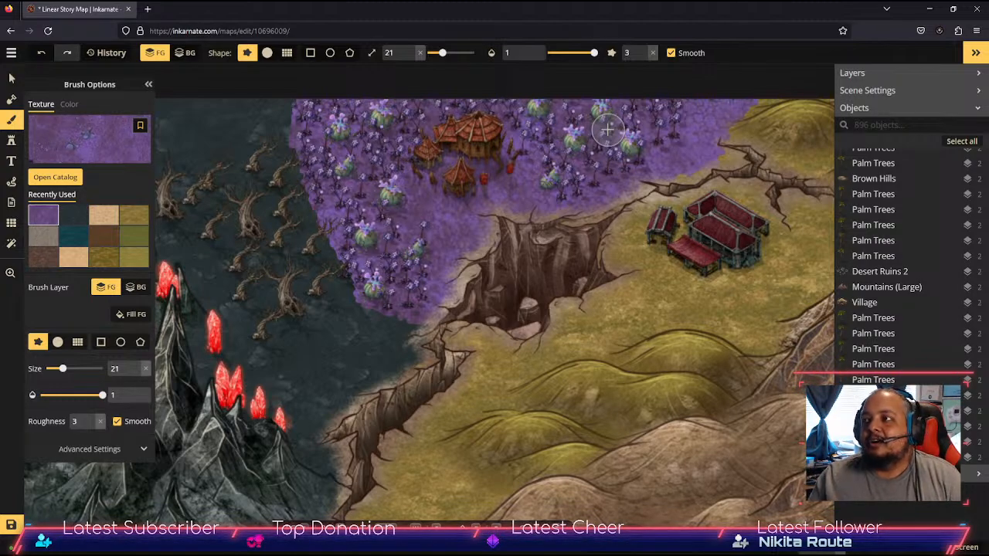
Step: Place Bulb Flowers stamps at size 39 on the new purple ground south of the orange-roofed village, near the chasm
left_click(11, 141)
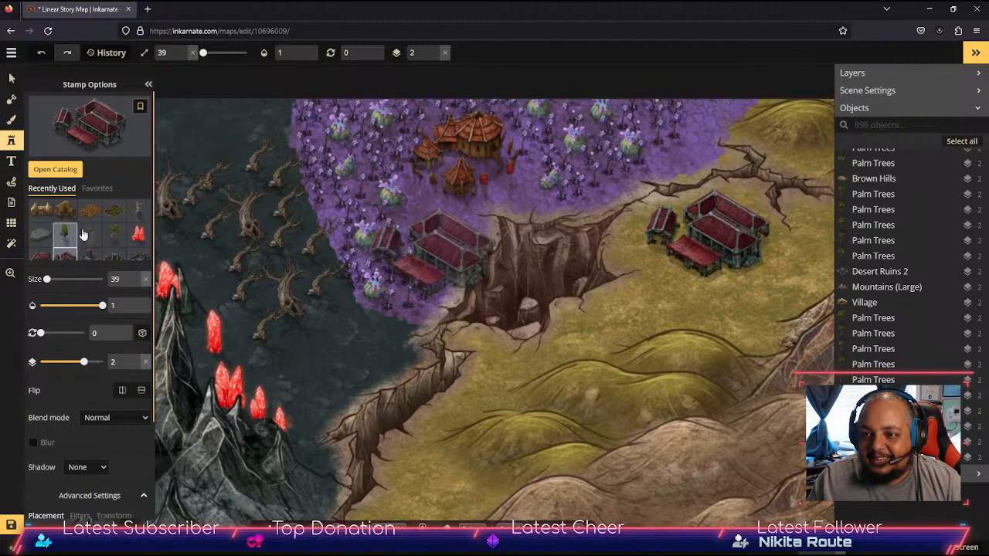
scroll(84, 235, "down", 2)
left_click(42, 248)
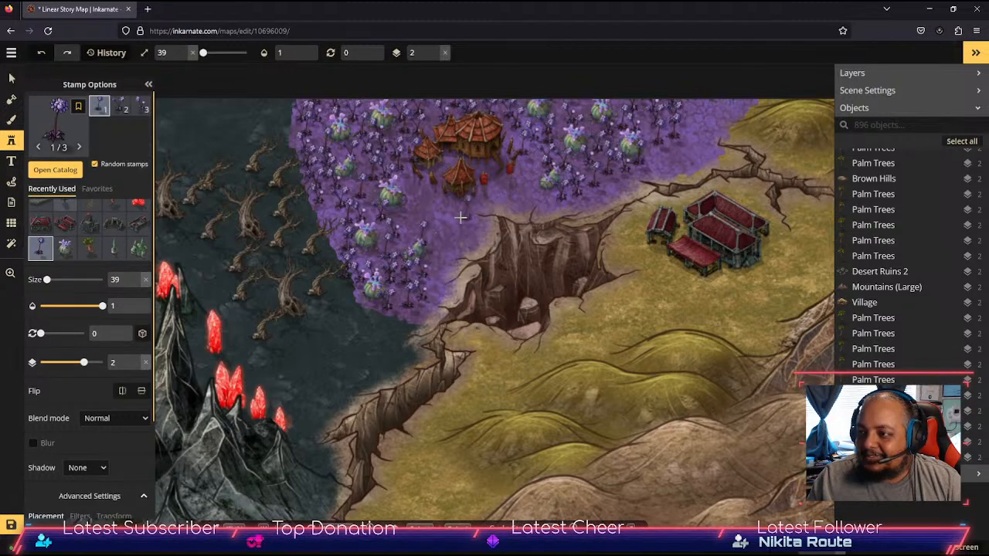
left_click(427, 205)
left_click_drag(428, 215, 448, 232)
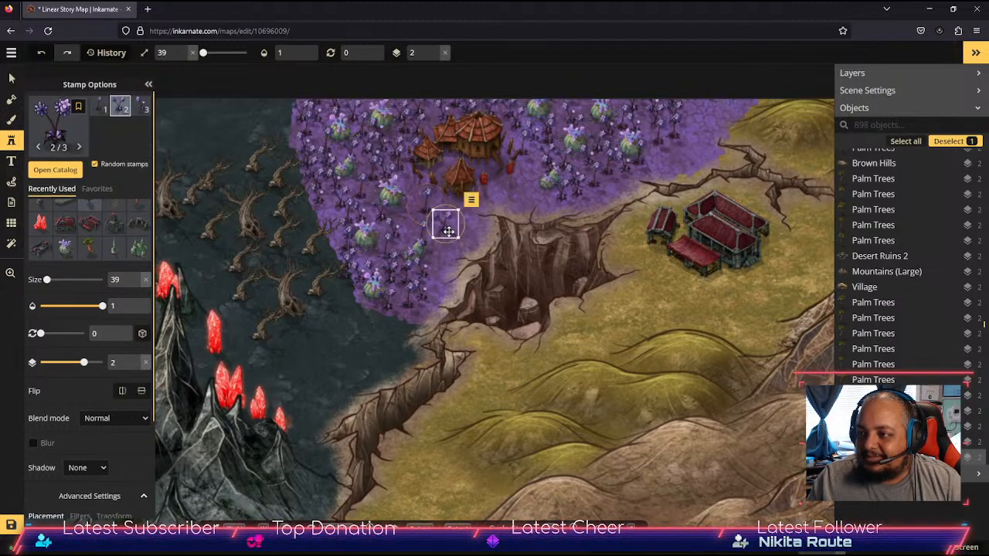
left_click(441, 246)
left_click(440, 276)
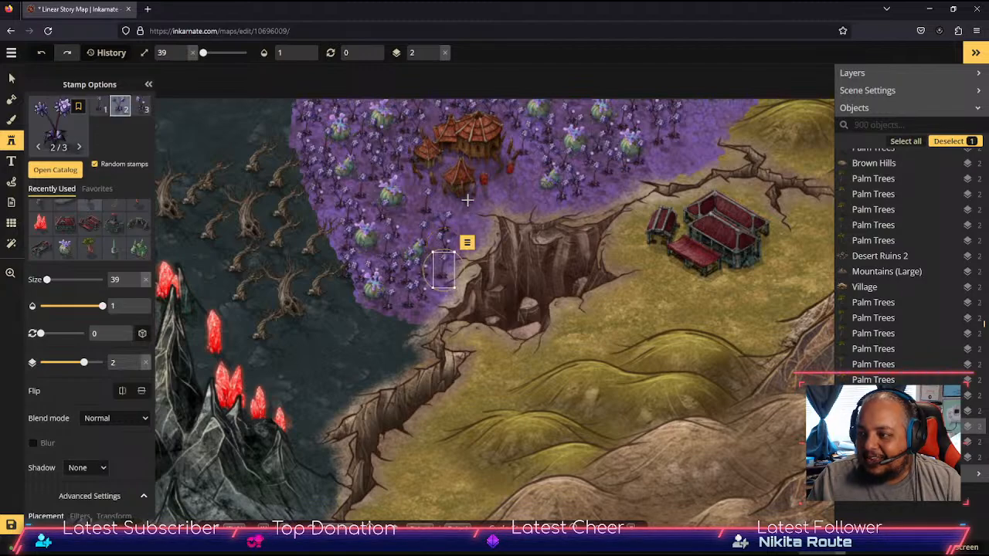
left_click(462, 218)
Step: Fill the purple field's eastern end and the gap above the chasm with Bulb Flowers, and add one round green flowering plant at the eastern tip
left_click(677, 143)
left_click(701, 126)
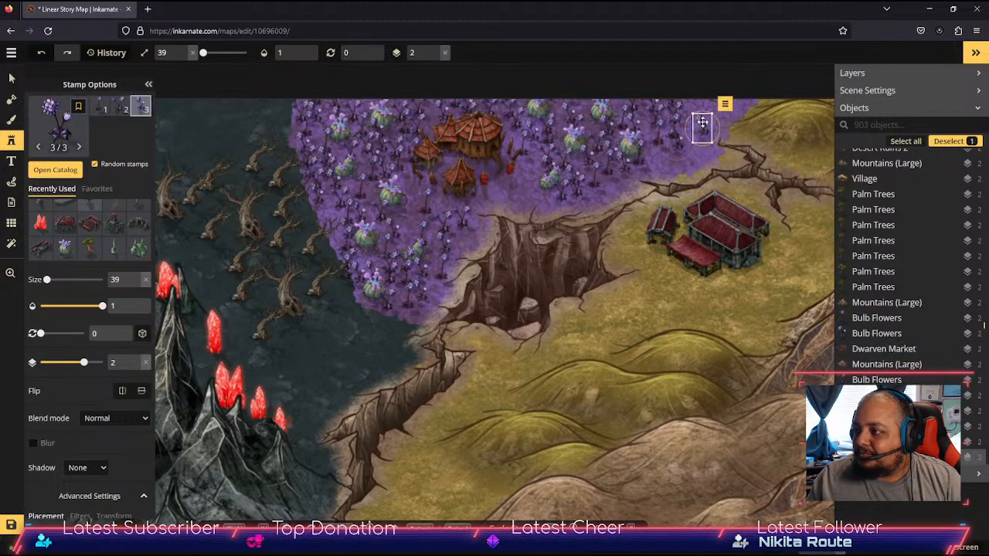
left_click(692, 106)
left_click(722, 105)
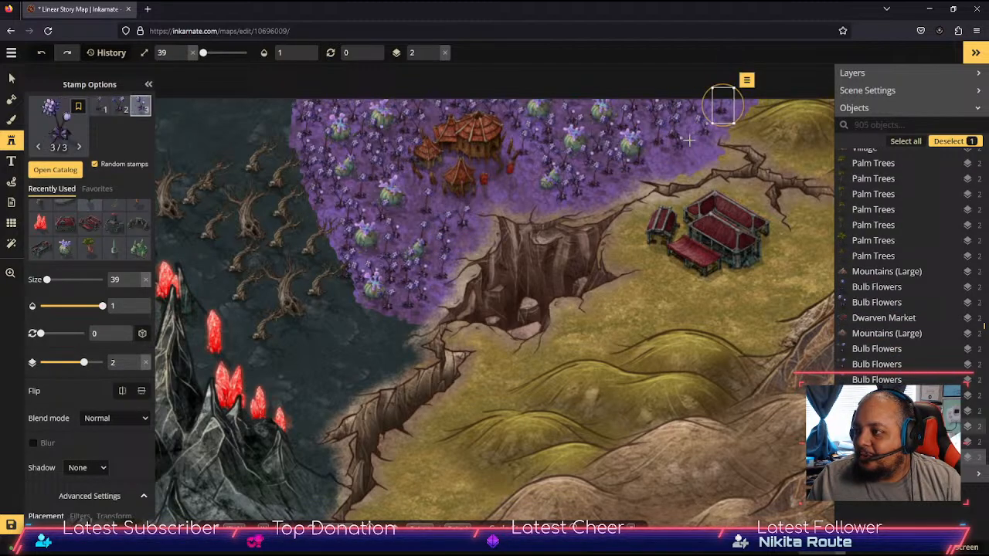
left_click(691, 138)
left_click(661, 152)
left_click(531, 194)
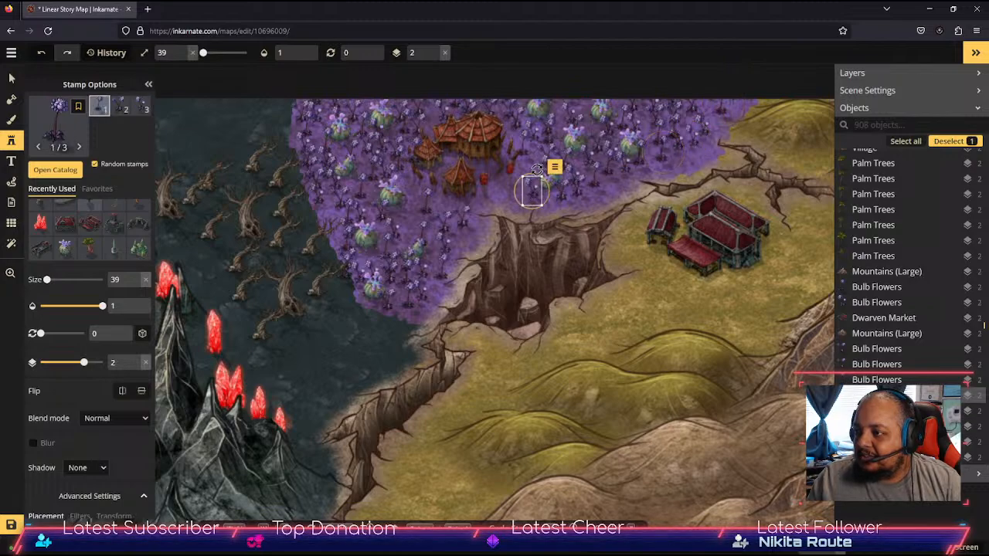
left_click(535, 160)
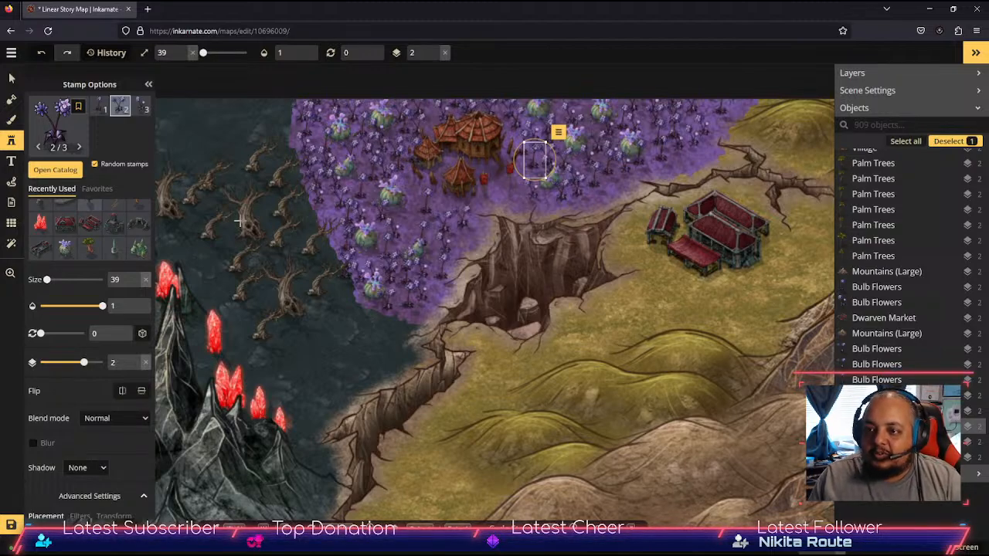
left_click(65, 247)
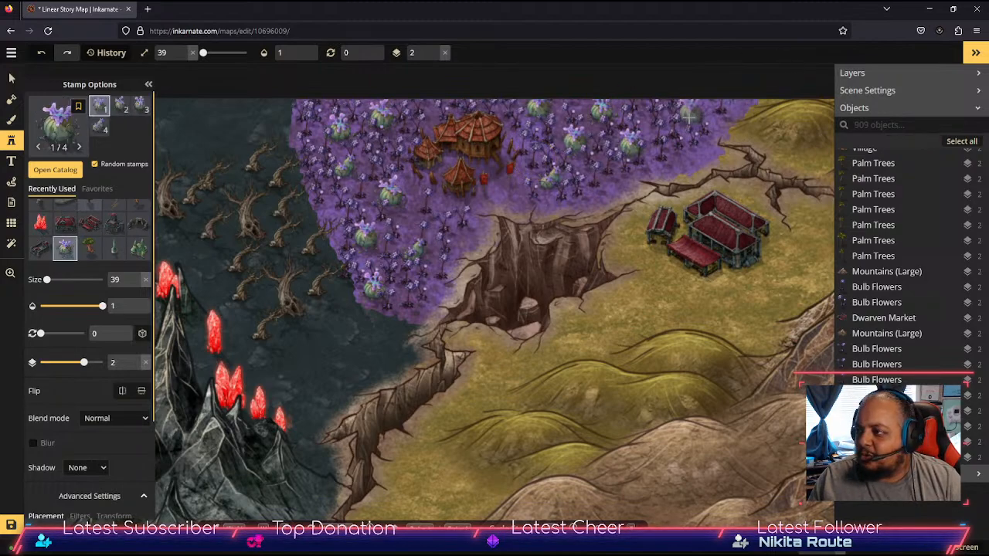
left_click(715, 116)
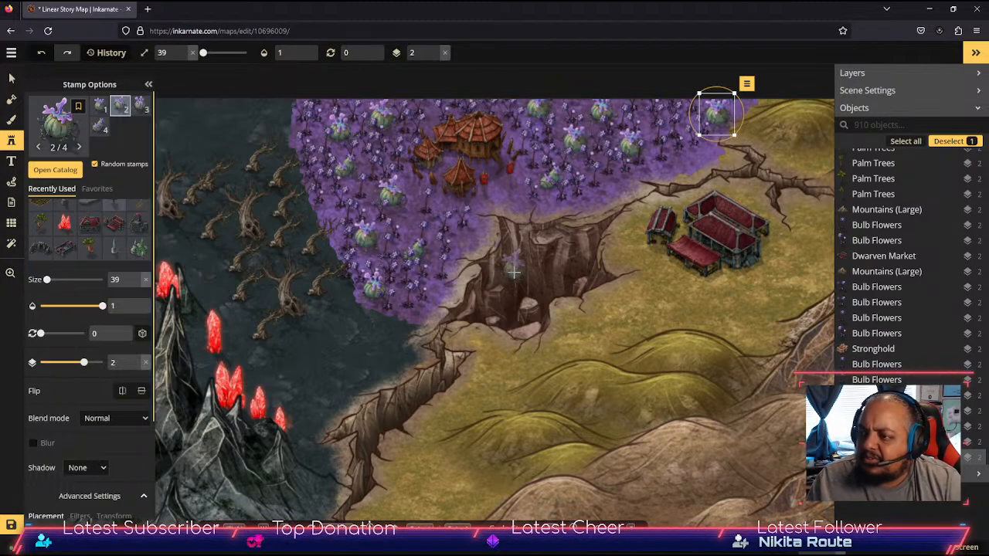
Step: Clear the "village" search in the Fantasy Regional HD stamp catalog and pick the Dead Tree 1 stamp from the Trees (HD) pack
left_click_drag(514, 267, 710, 259)
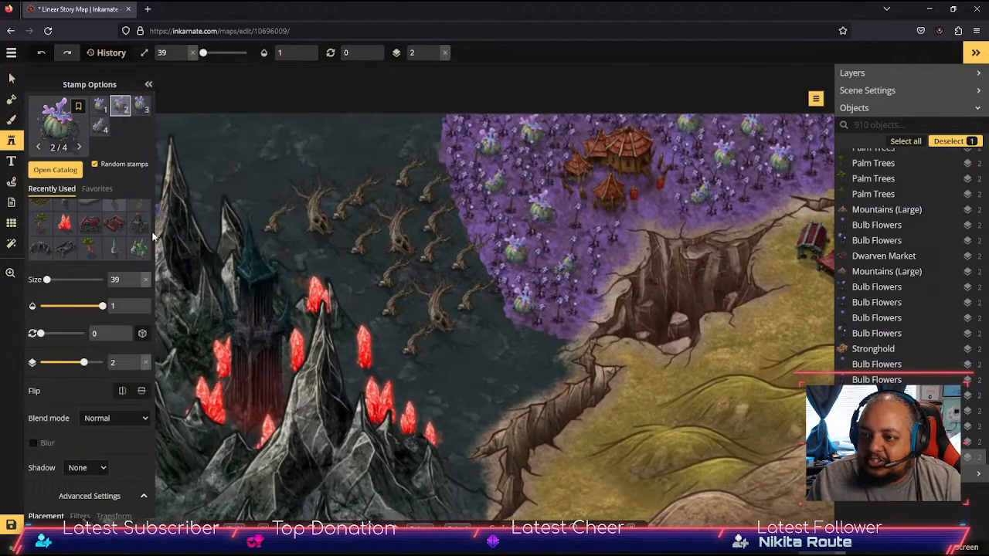
scroll(124, 228, "up", 2)
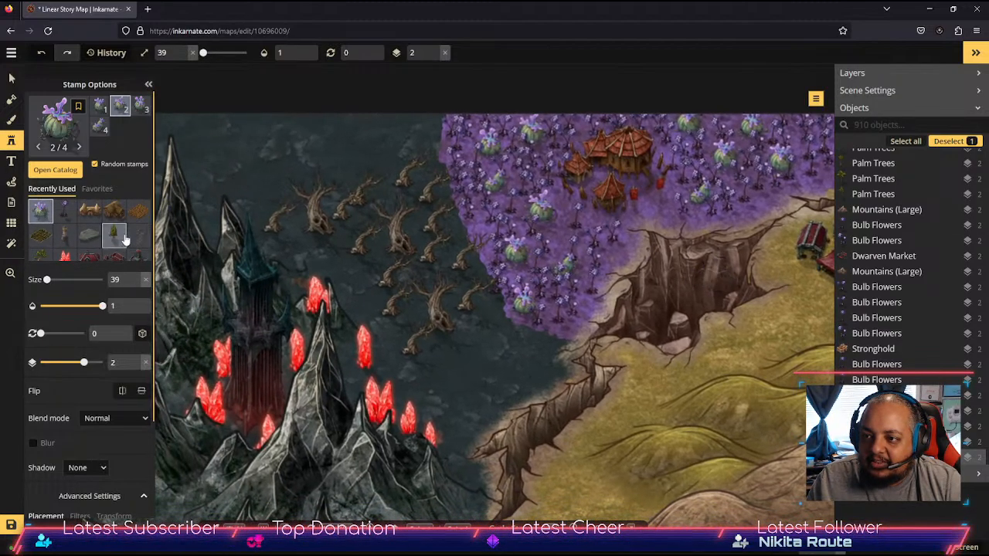
scroll(122, 231, "down", 5)
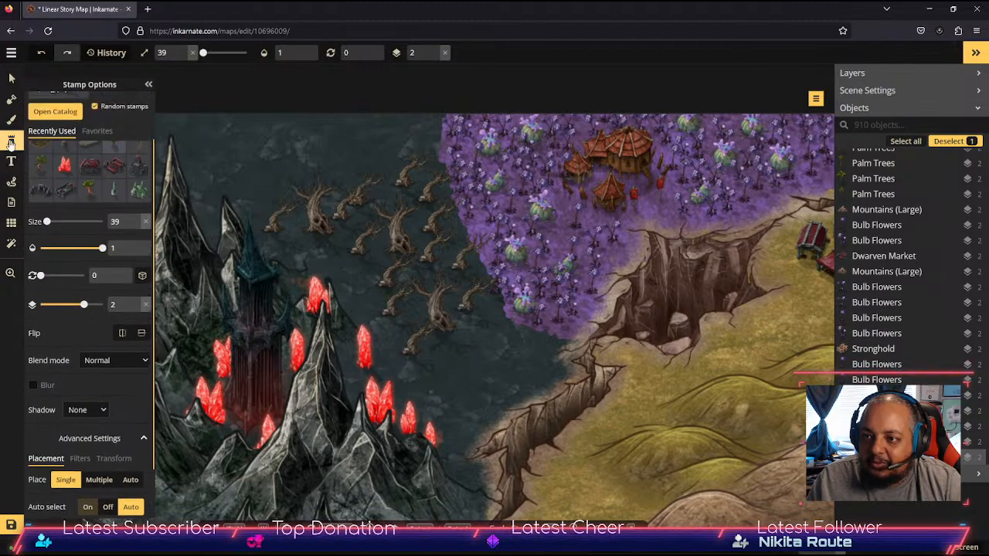
left_click(53, 111)
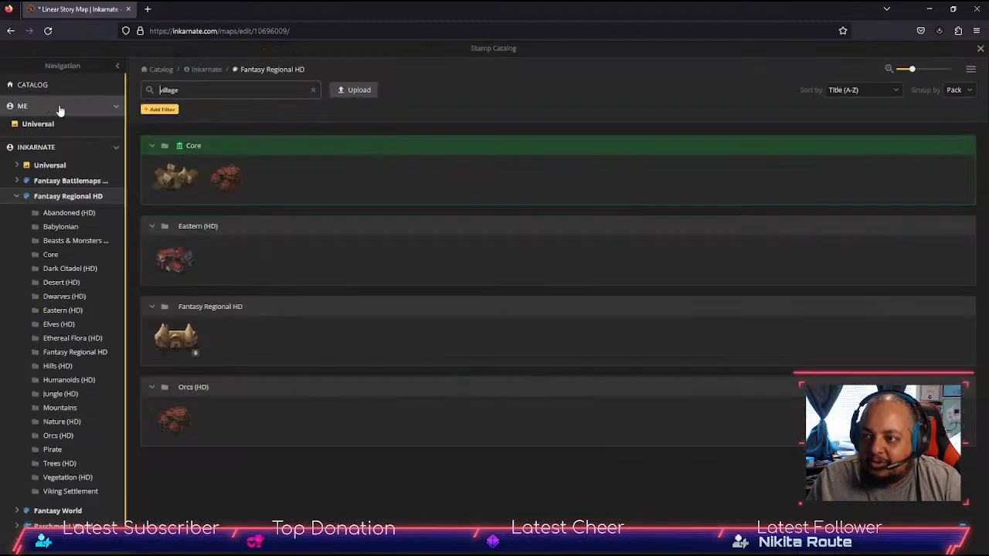
left_click(312, 90)
scroll(398, 312, "down", 10)
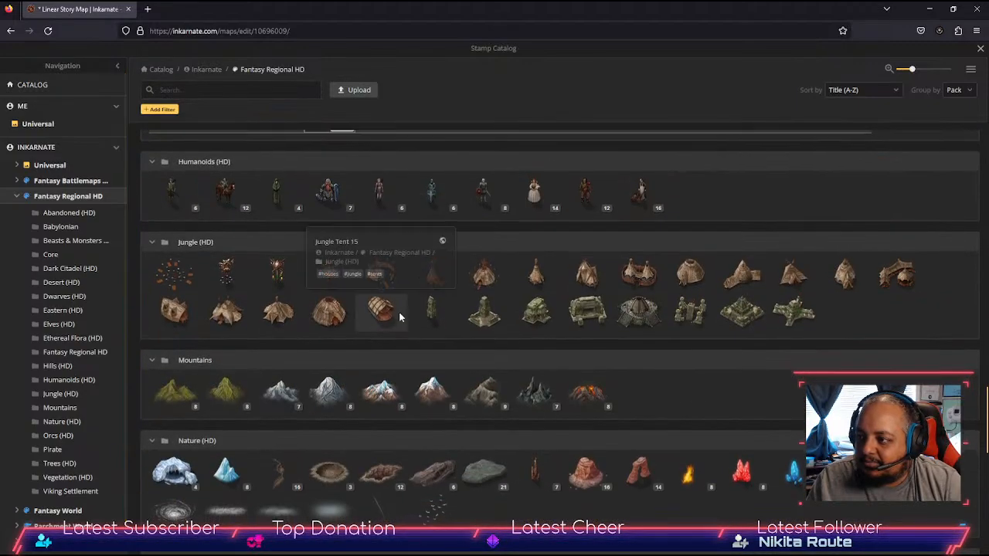
scroll(398, 313, "down", 5)
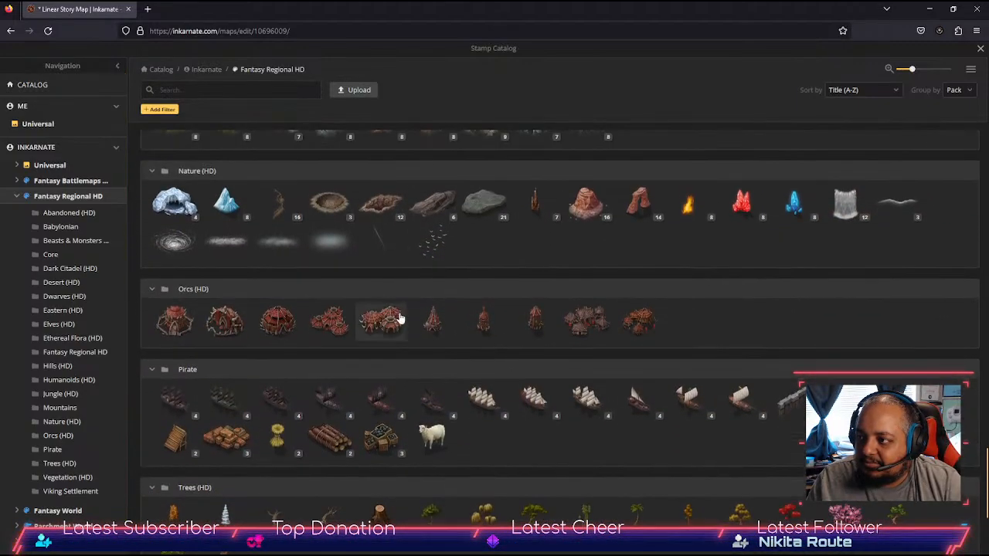
scroll(399, 317, "up", 1)
scroll(732, 302, "down", 2)
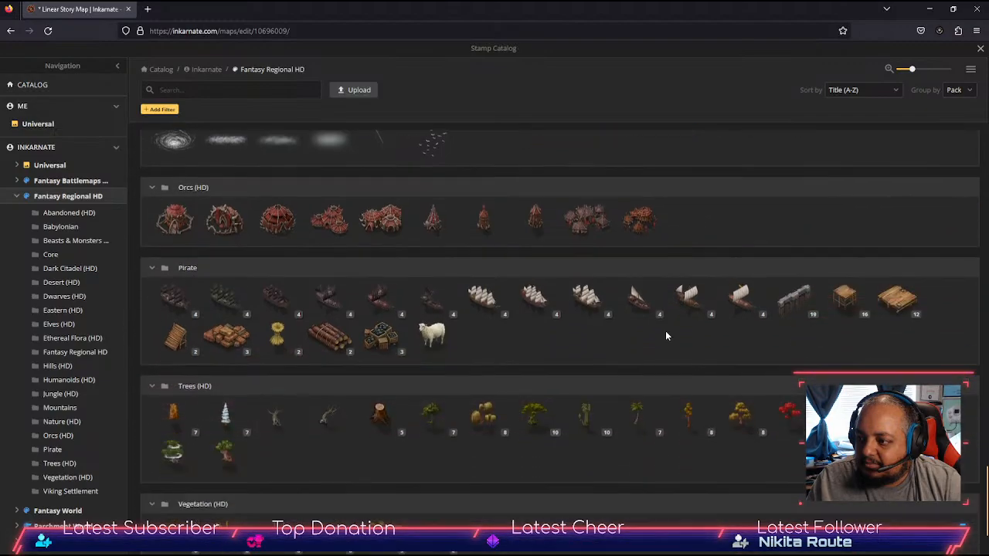
scroll(665, 330, "down", 1)
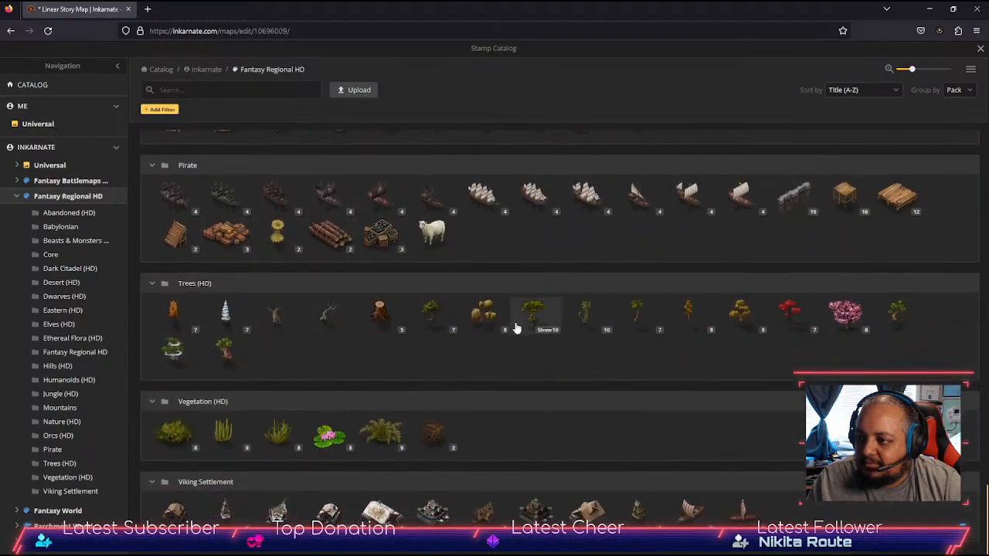
left_click(279, 318)
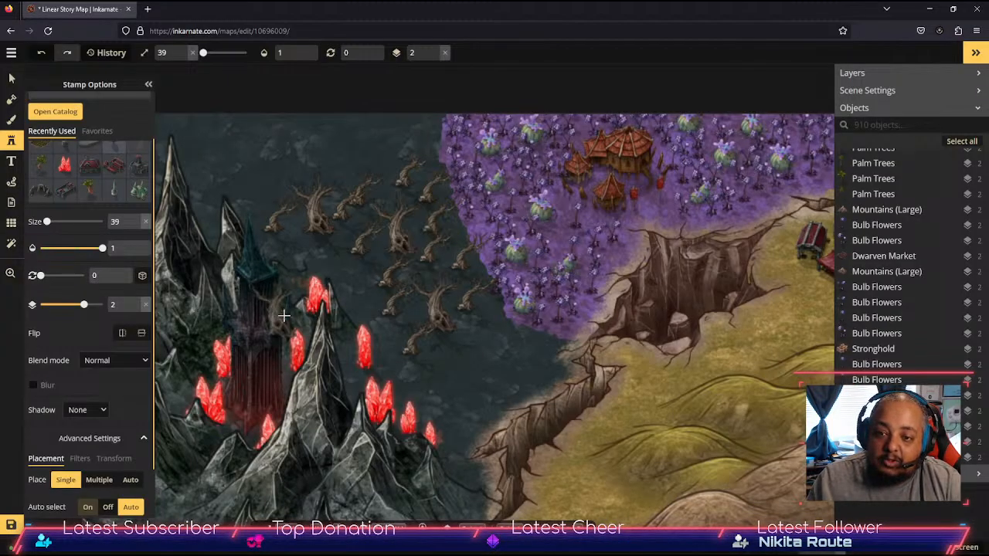
Step: Place five Dead Tree 1 stamps on the dark ground, two near the fissure and three north of the dark mountains' castle
left_click(453, 372)
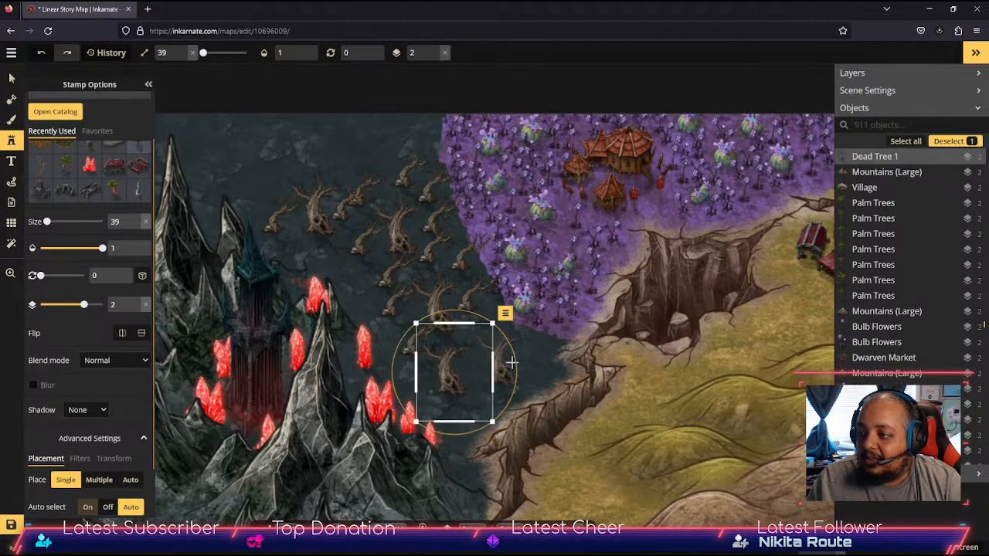
left_click(526, 366)
left_click(228, 146)
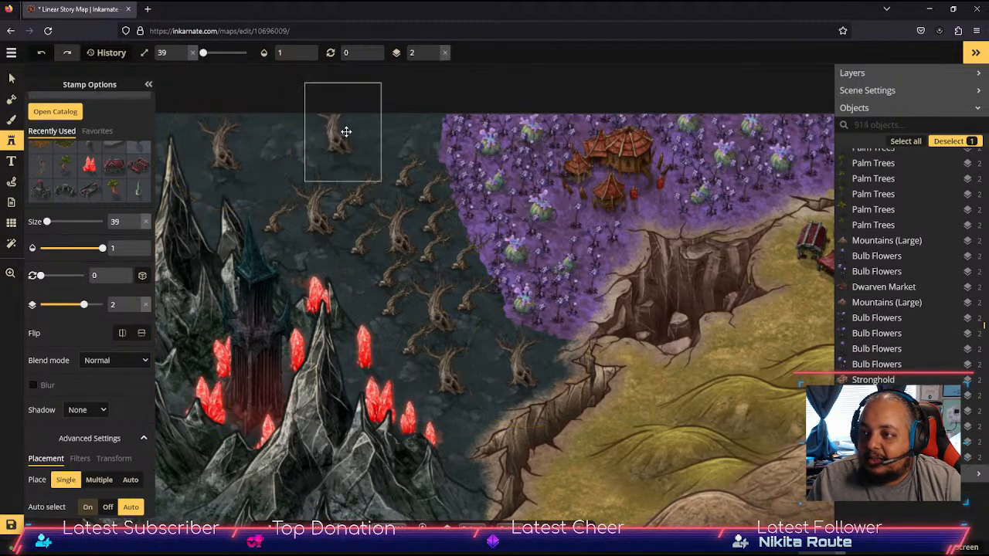
left_click(344, 131)
left_click(275, 167)
key("space")
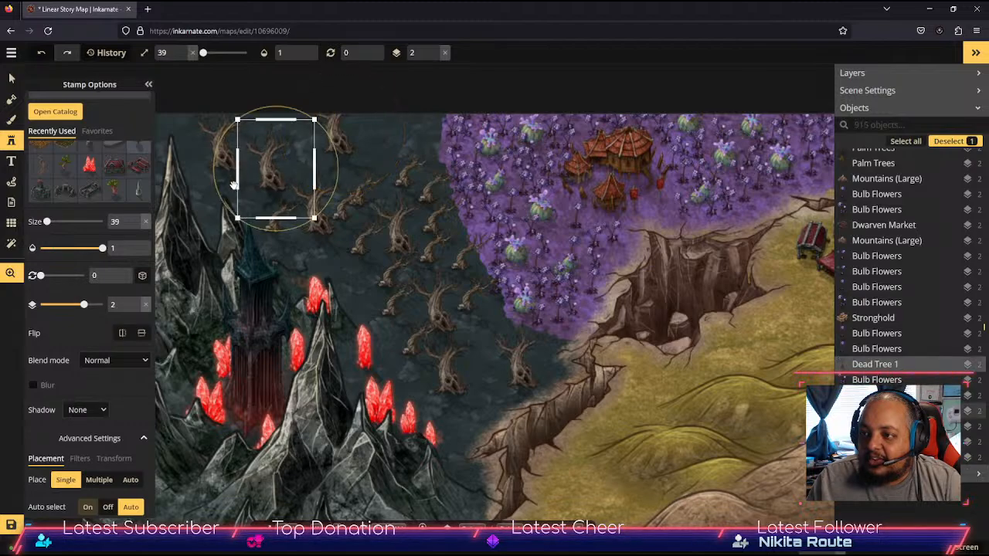
Step: Place one more Dead Tree 1 stamp in the map's northwest corner and switch to the Dead Tree 2 stamp from the Trees (HD) pack
left_click_drag(236, 186, 415, 192)
left_click(293, 146)
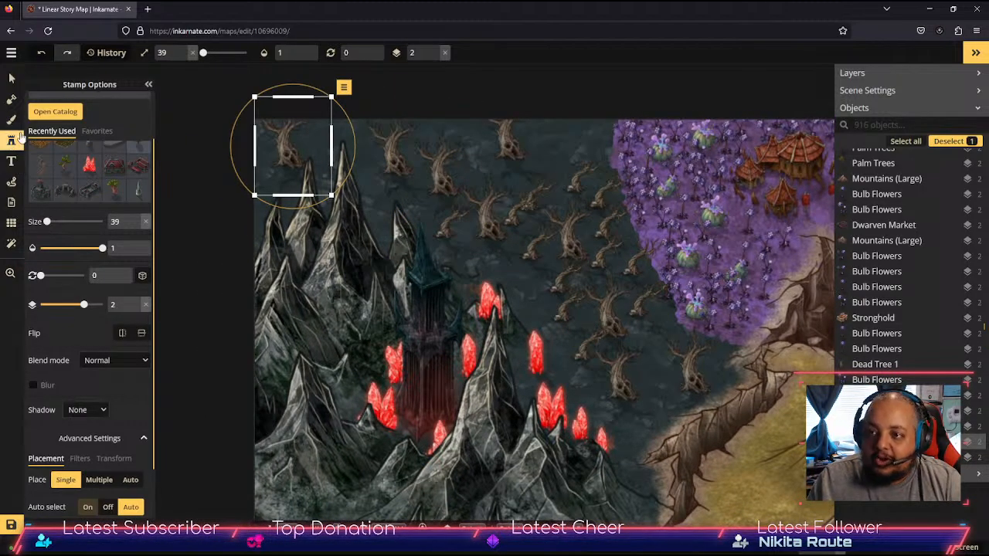
left_click(53, 112)
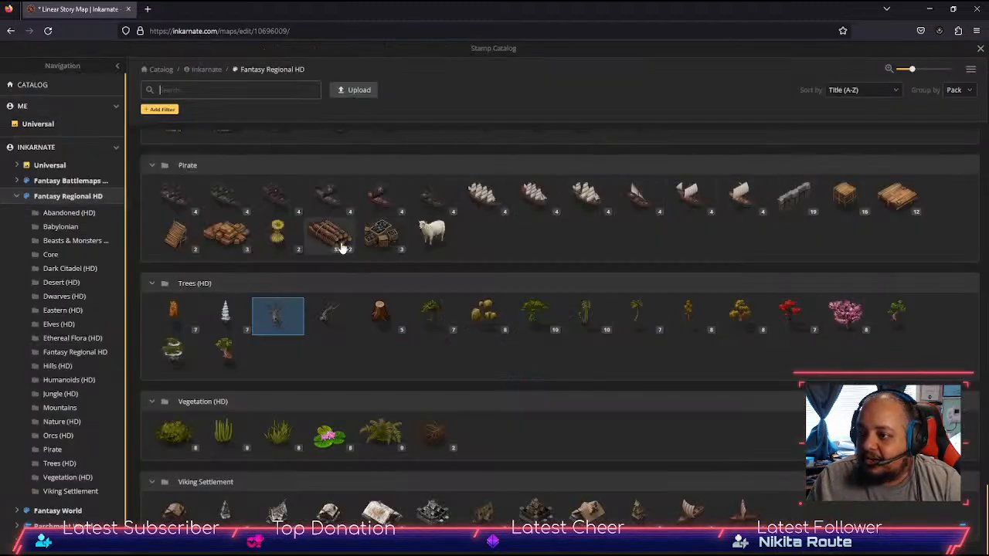
left_click(325, 313)
Step: Place six Dead Tree 2 stamps on the dark ground, spread from the northern map edge around the castle down to the fissure
left_click(566, 144)
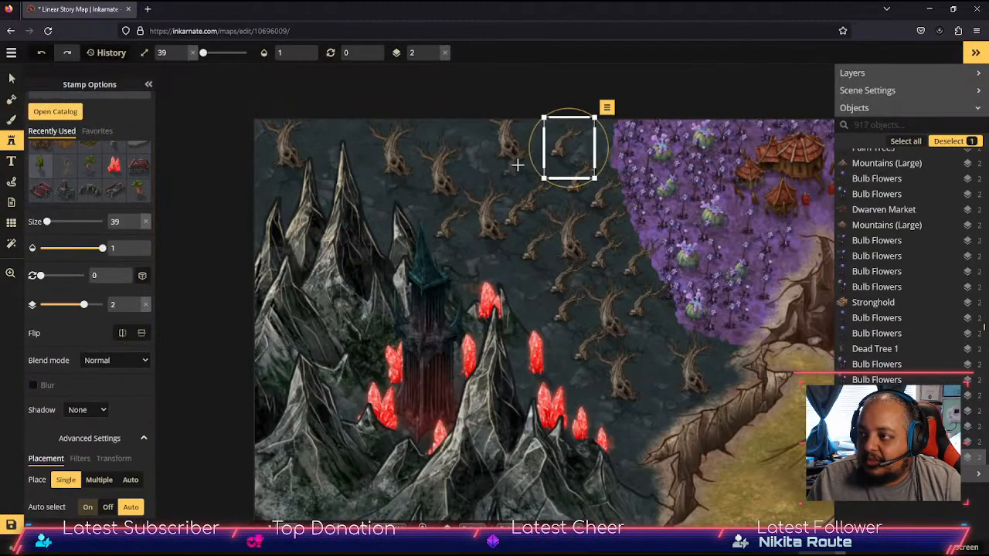
left_click(358, 139)
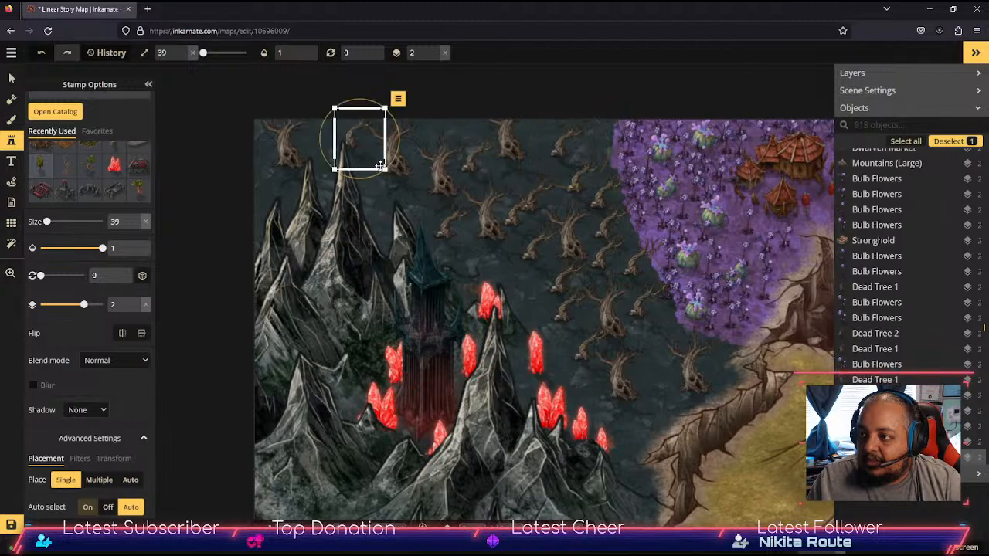
left_click(386, 211)
left_click(478, 261)
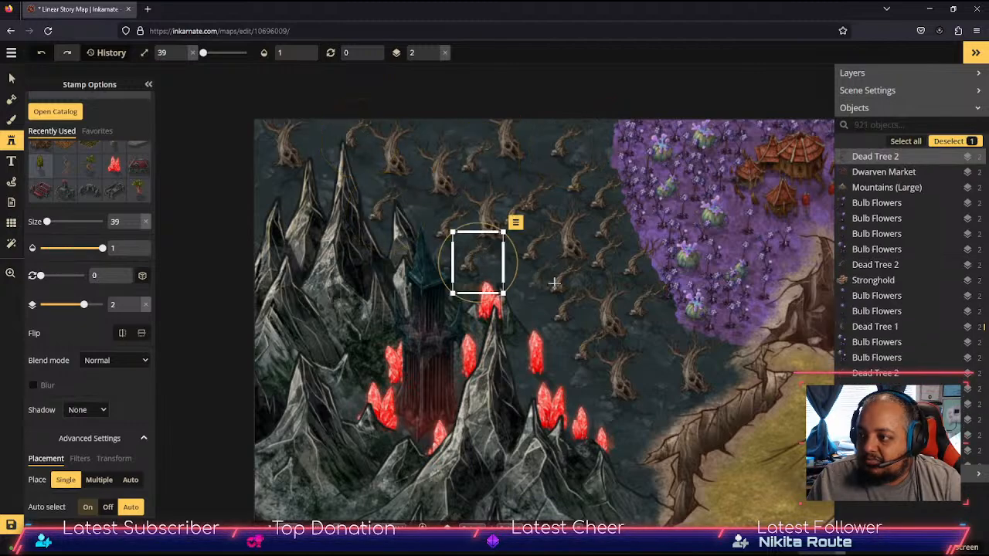
left_click(668, 389)
left_click(663, 330)
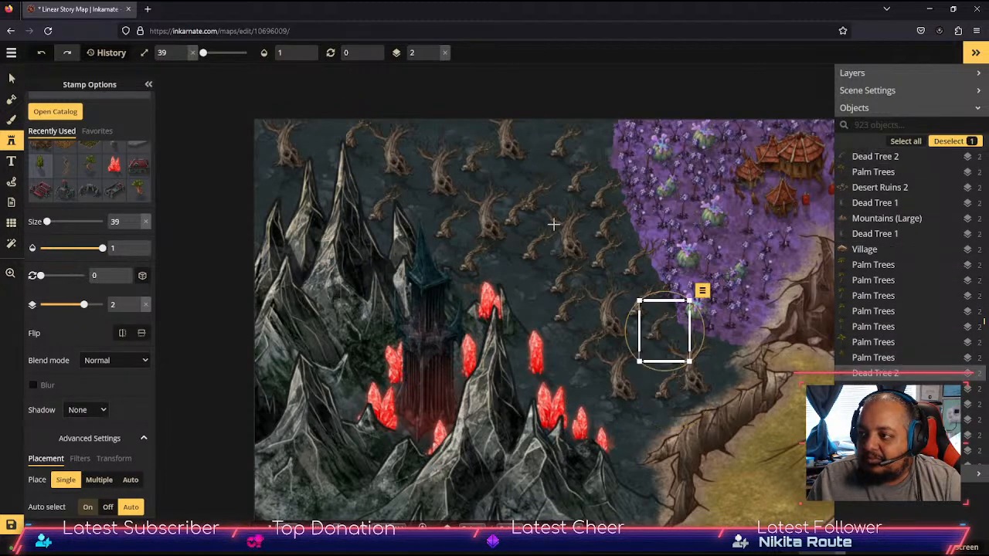
Step: Fill remaining gaps in the wasteland with seven more Dead Tree 2 stamps, along the northern edge and between the red crystals and the fissure
left_click(513, 177)
left_click(437, 131)
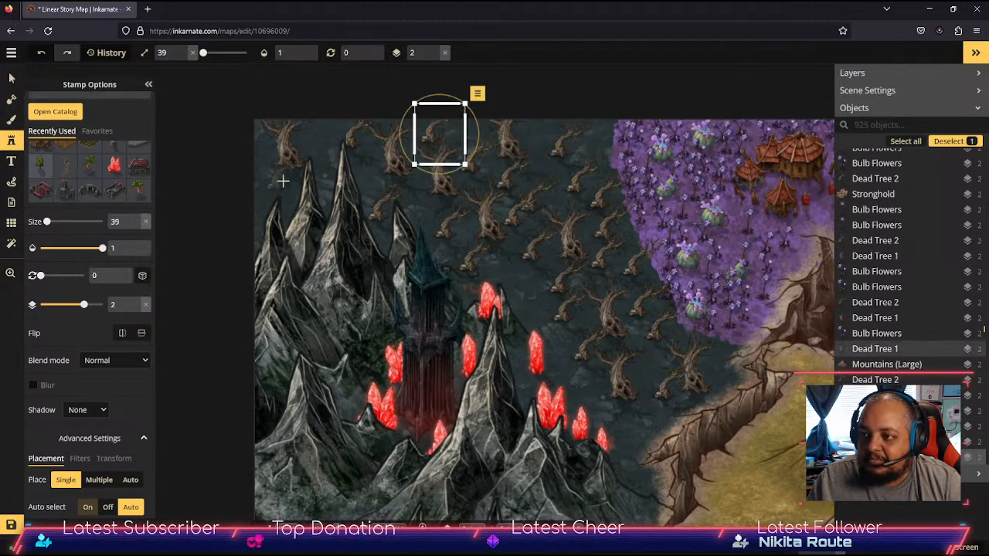
left_click(273, 185)
left_click(634, 443)
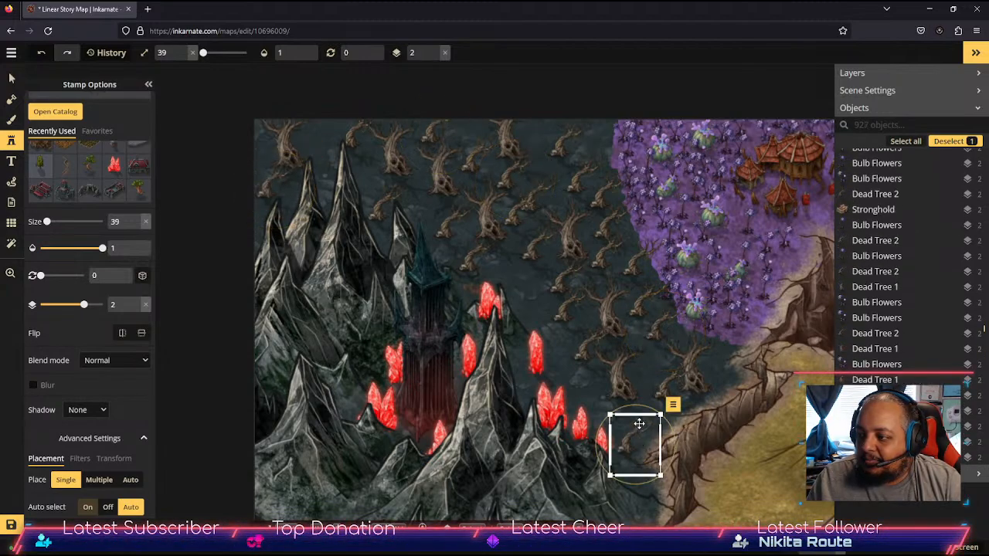
left_click(585, 375)
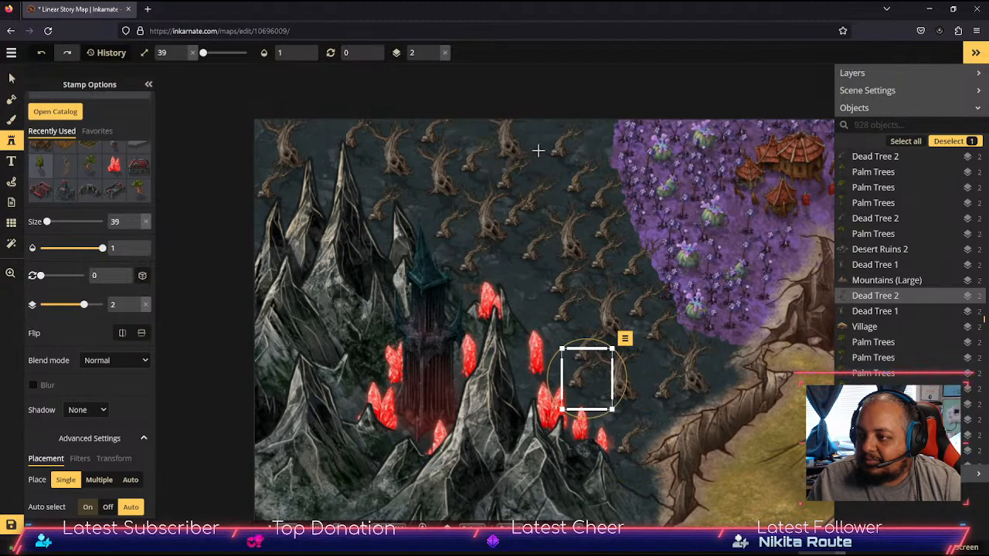
left_click(419, 173)
left_click(324, 146)
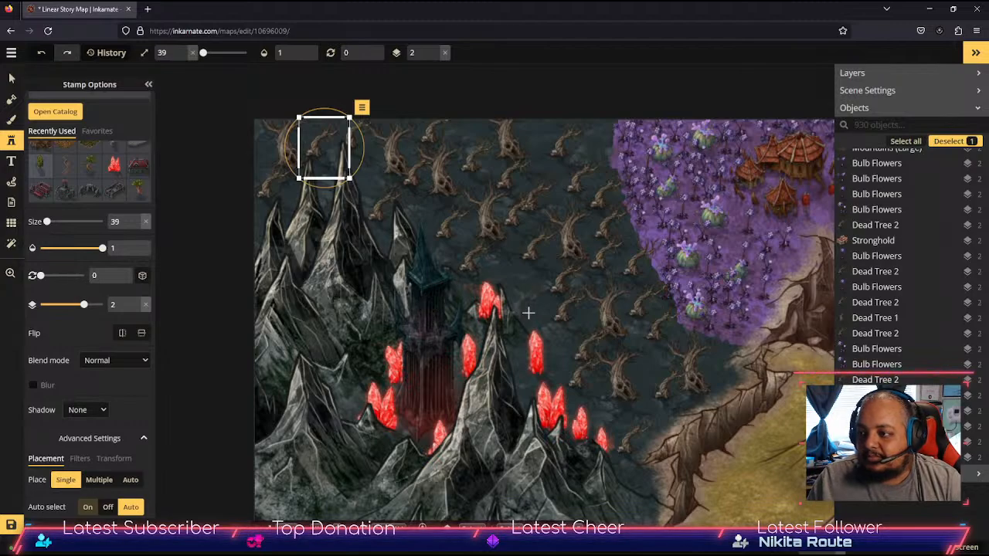
Step: Set the Dark Citadel Tower 2 stamp's brightness to 142, contrast to 119, saturation to 180 and hue to -3, nudging it slightly northeast
left_click(12, 80)
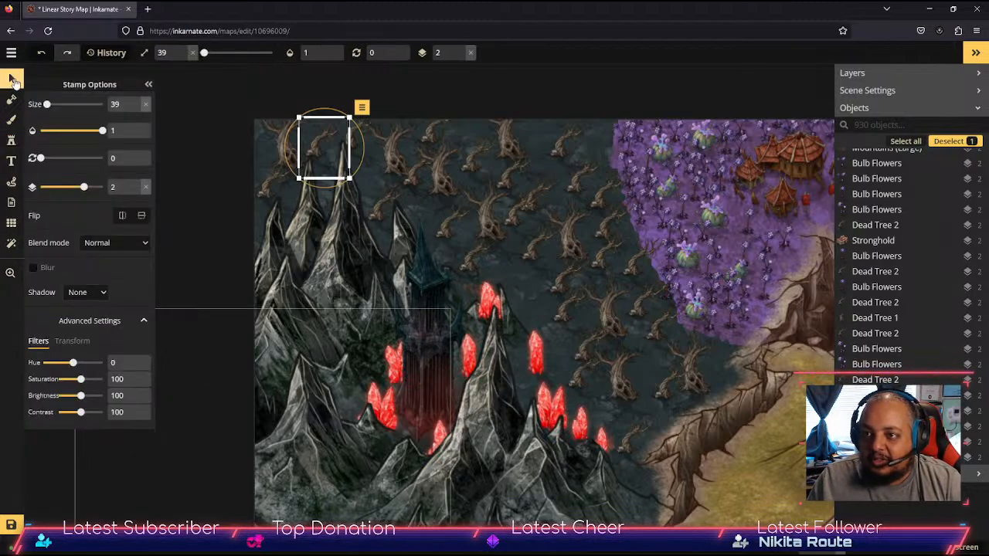
left_click(425, 384)
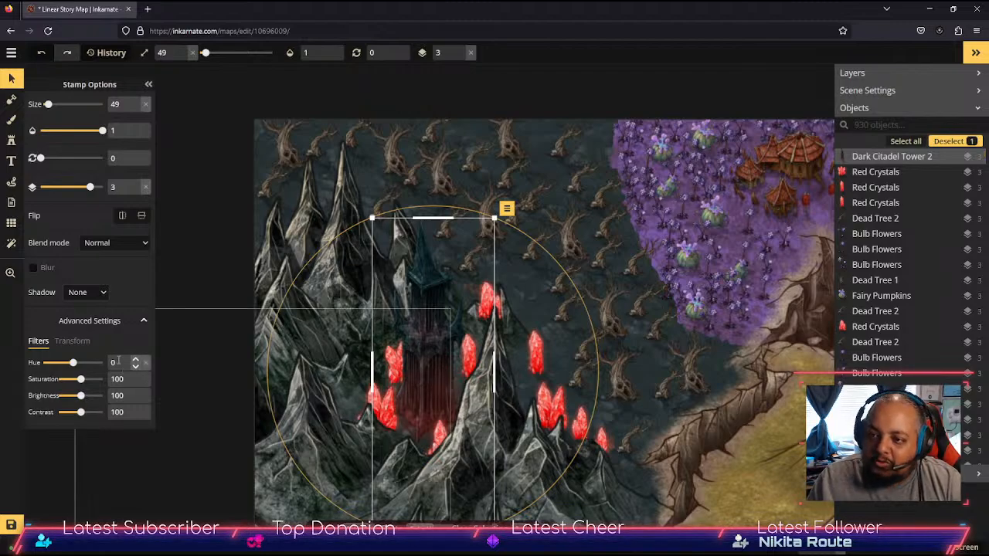
left_click_drag(83, 396, 86, 412)
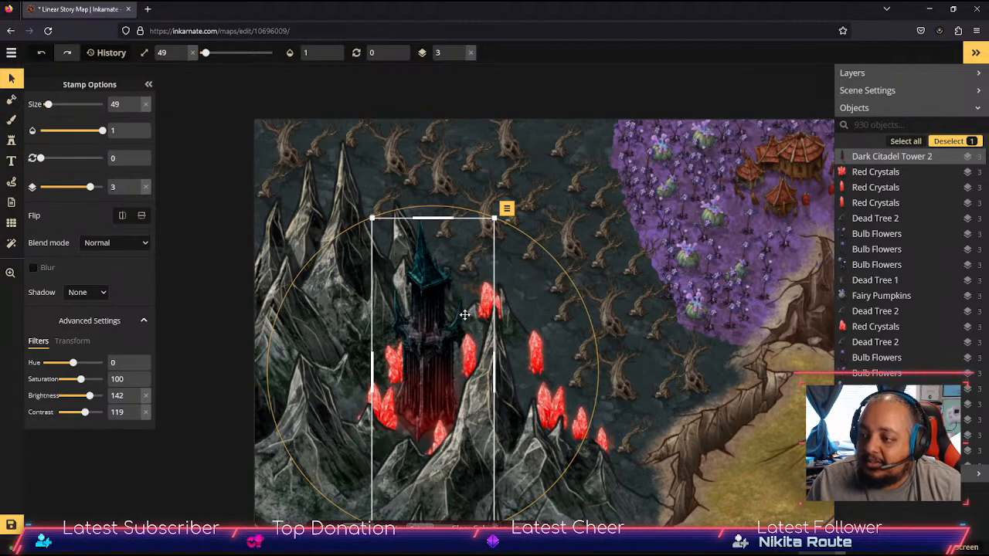
left_click_drag(430, 362, 435, 358)
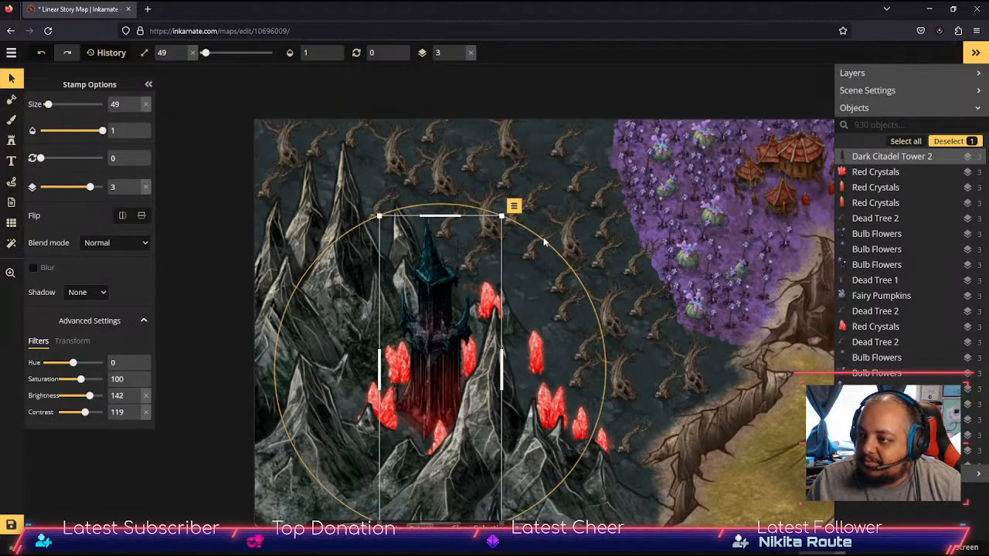
mouse_move(80, 379)
left_mouse_down()
mouse_move(102, 379)
mouse_move(73, 364)
left_mouse_up()
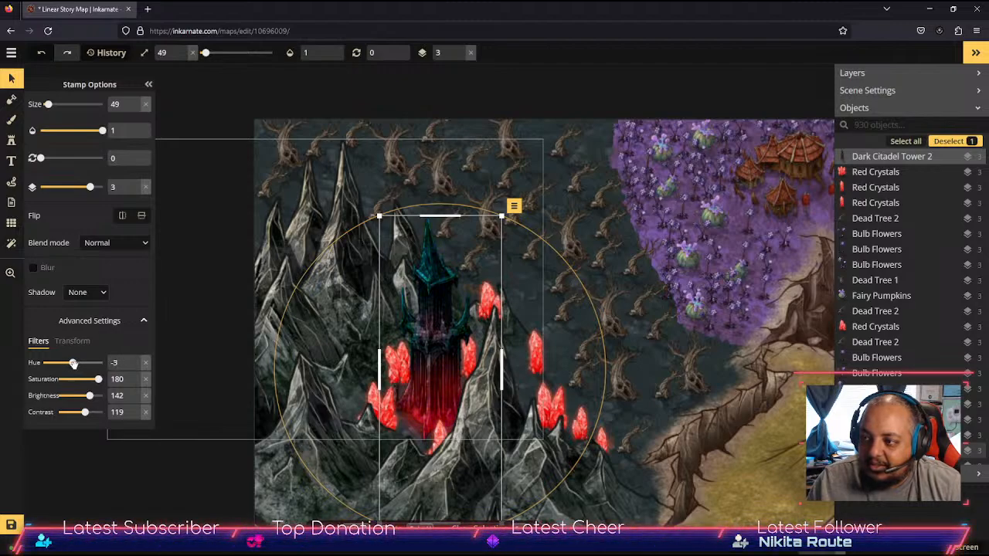
Step: Save the map
left_click(726, 464)
scroll(726, 464, "down", 5)
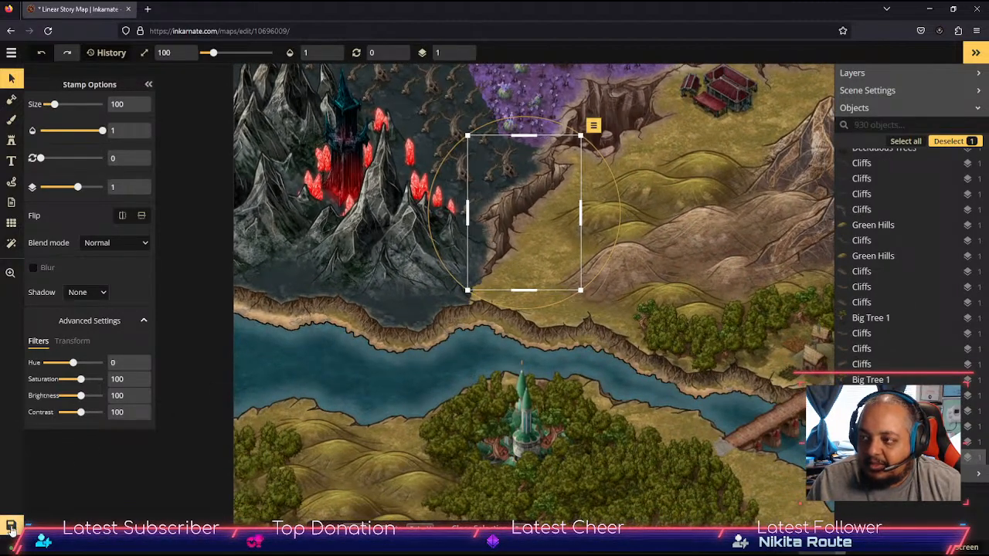
left_click(11, 527)
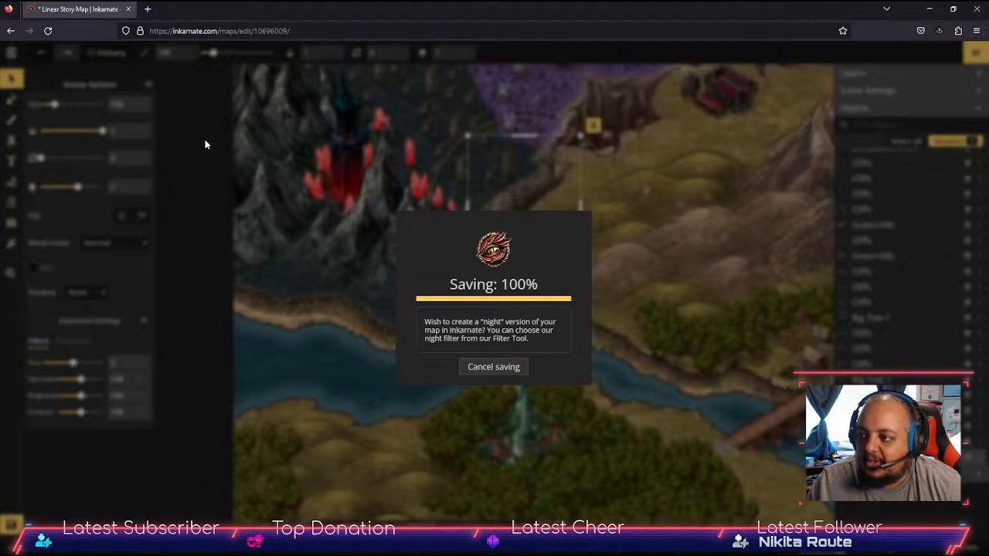
Step: Choose the Deciduous Trees stamp from the recently used stamps and set its placement mode to Multiple
key("space")
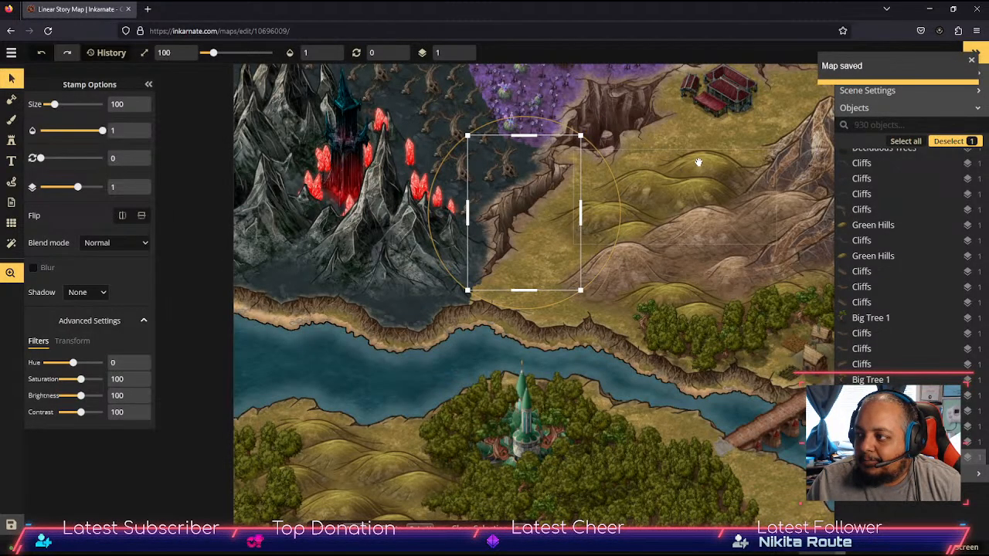
left_click_drag(697, 162, 546, 315)
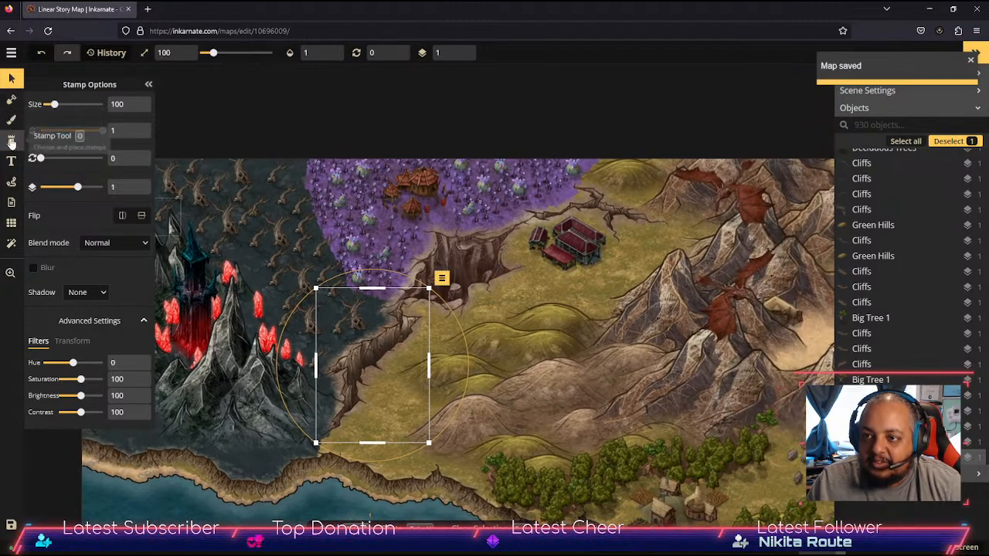
left_click(12, 140)
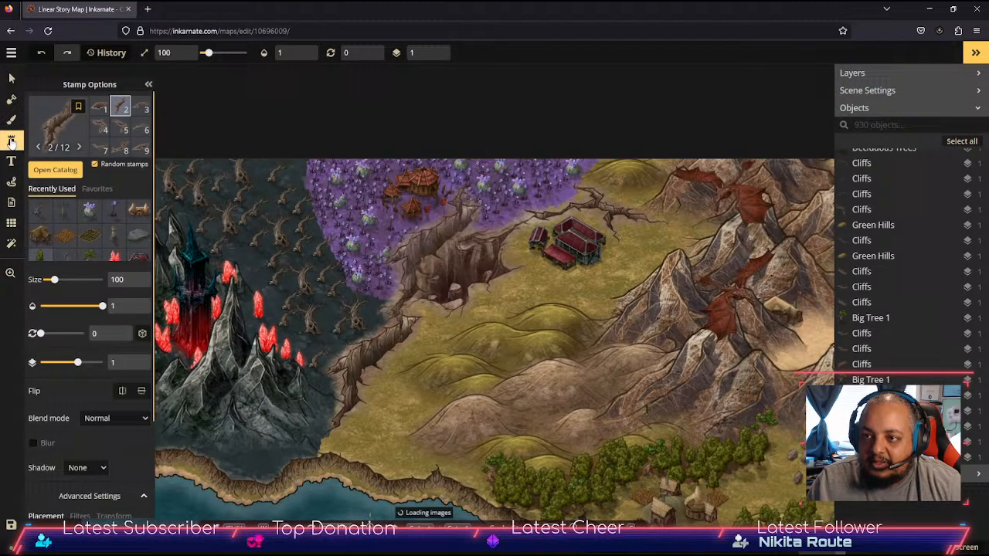
left_click(41, 254)
left_click(90, 496)
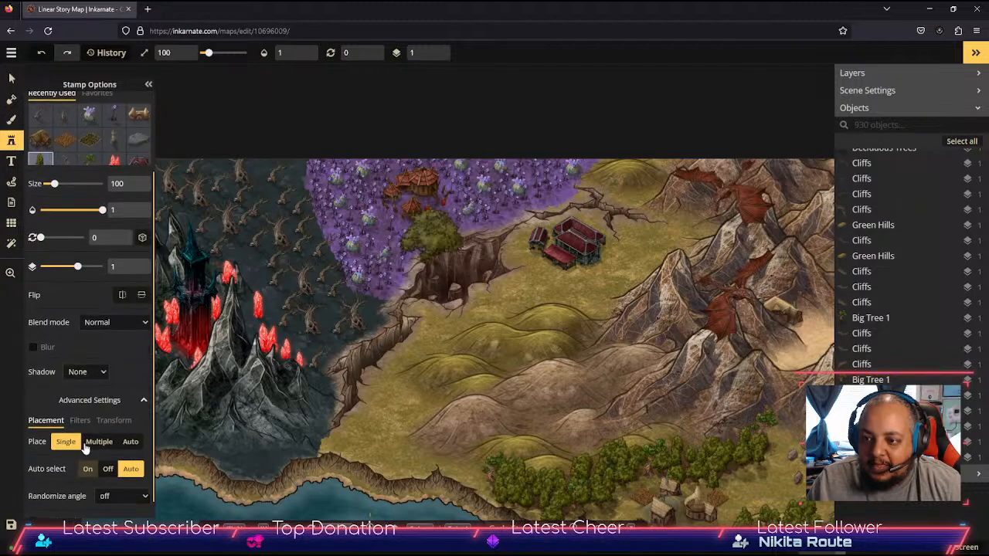
left_click(99, 421)
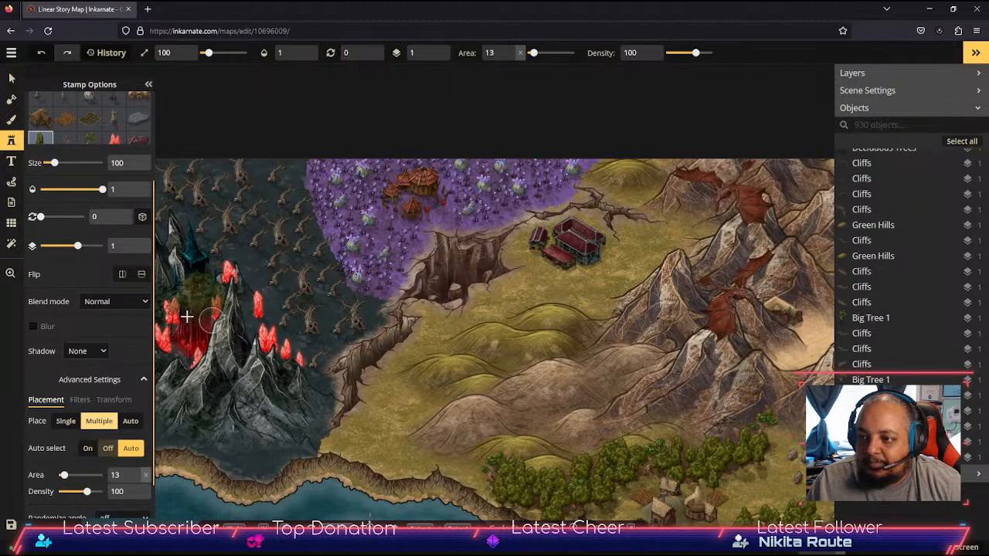
left_click(433, 253)
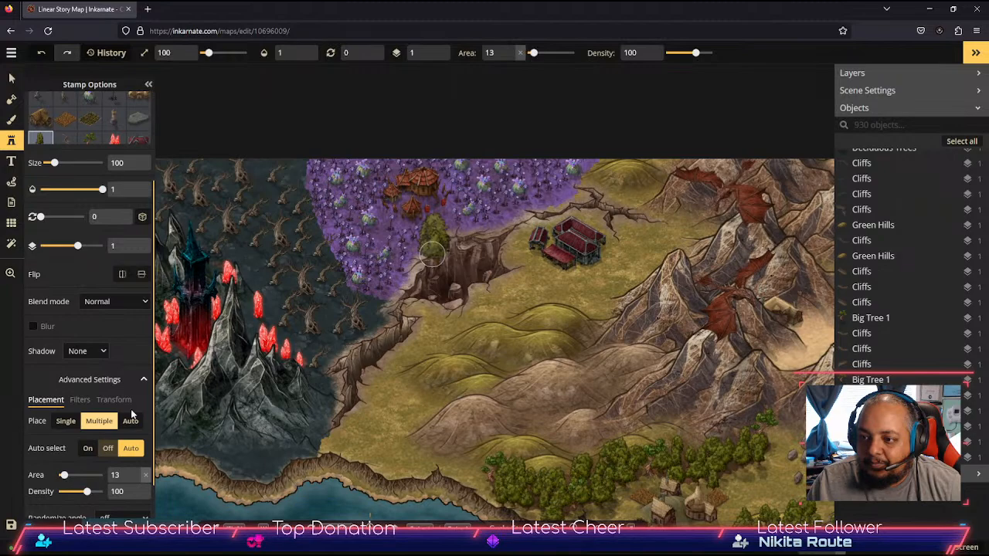
Step: Reduce the Deciduous Trees stamp size to 39
left_click(136, 168)
left_click(136, 169)
left_click(136, 168)
left_click(135, 168)
left_click(136, 169)
left_click(136, 168)
left_click(136, 168)
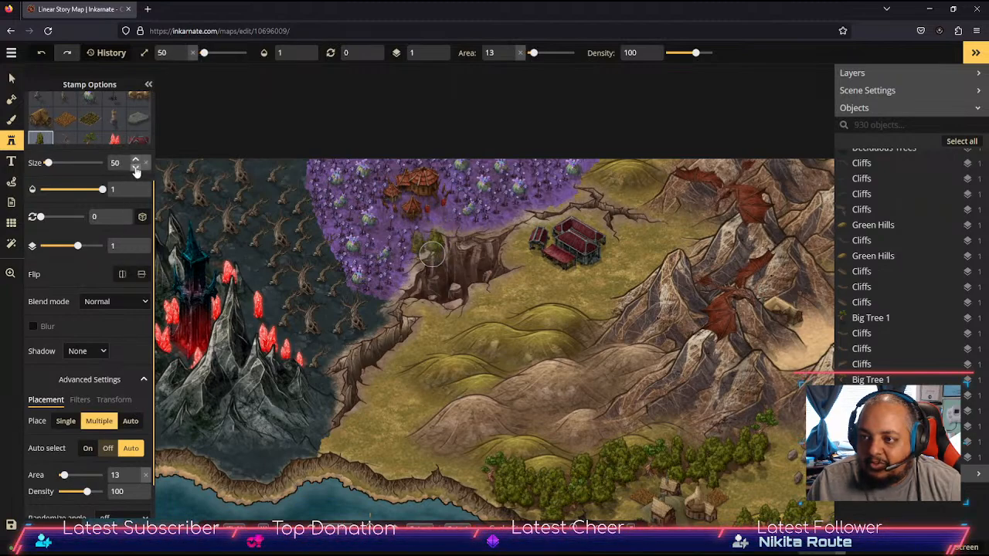
left_click(136, 169)
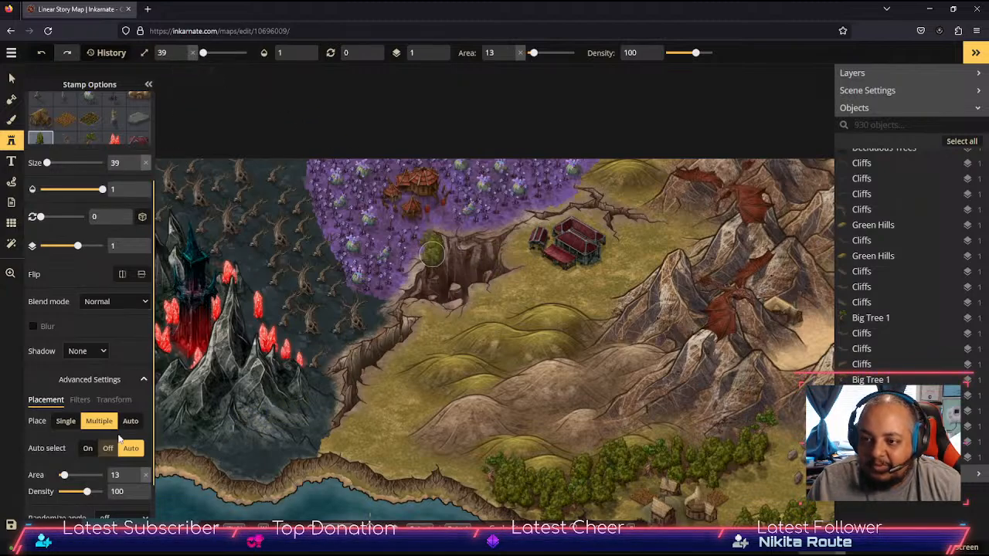
Step: Increase the multiple-placement area to 25
left_click(136, 472)
left_click(136, 473)
left_click(136, 472)
left_click(136, 472)
left_click(136, 473)
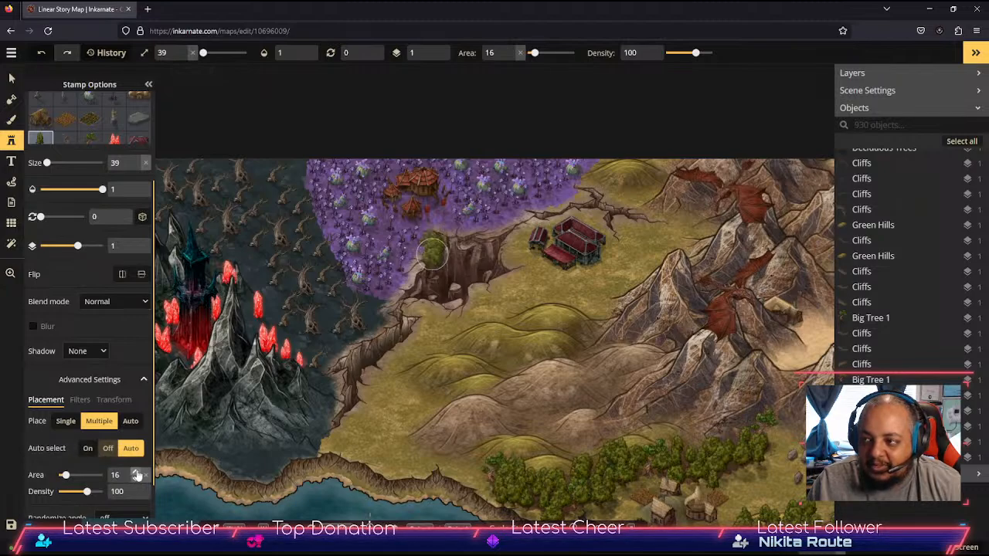
left_click(136, 473)
left_click(136, 473)
left_click(136, 473)
left_click(136, 473)
left_click(136, 472)
left_click(136, 473)
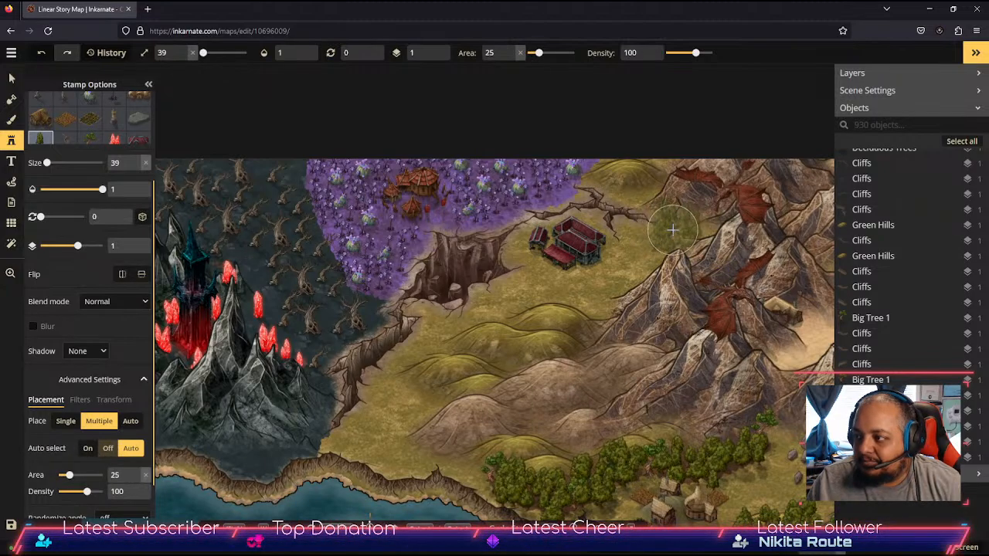
Step: Place Deciduous Trees clusters east and south of the red-roofed Dwarven Market and between the fissure and the brown hills by the coast
left_click_drag(671, 226, 587, 292)
mouse_move(503, 309)
left_mouse_down()
mouse_move(527, 302)
mouse_move(475, 312)
mouse_move(505, 302)
left_mouse_up()
mouse_move(394, 426)
left_mouse_down()
mouse_move(397, 410)
mouse_move(393, 457)
mouse_move(381, 448)
left_mouse_up()
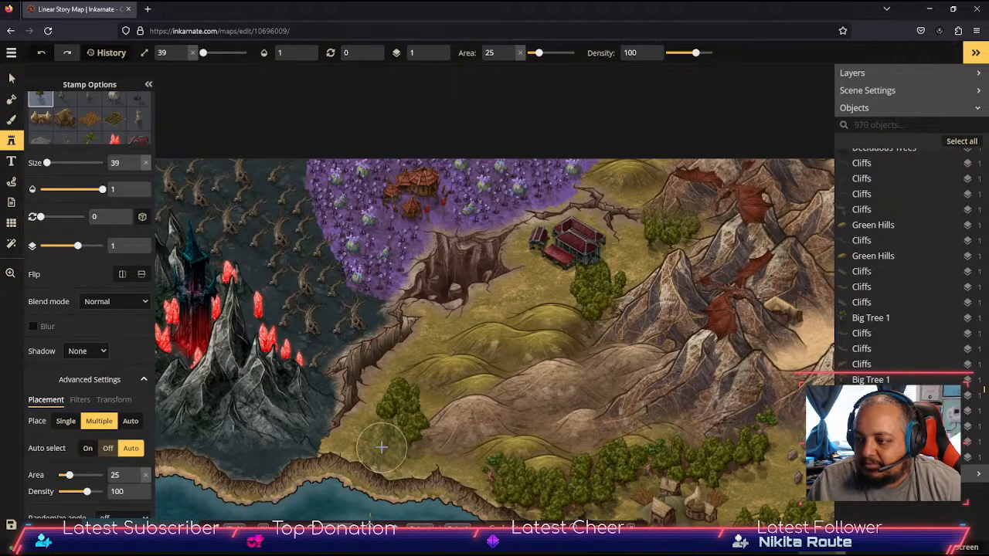
left_click(380, 447)
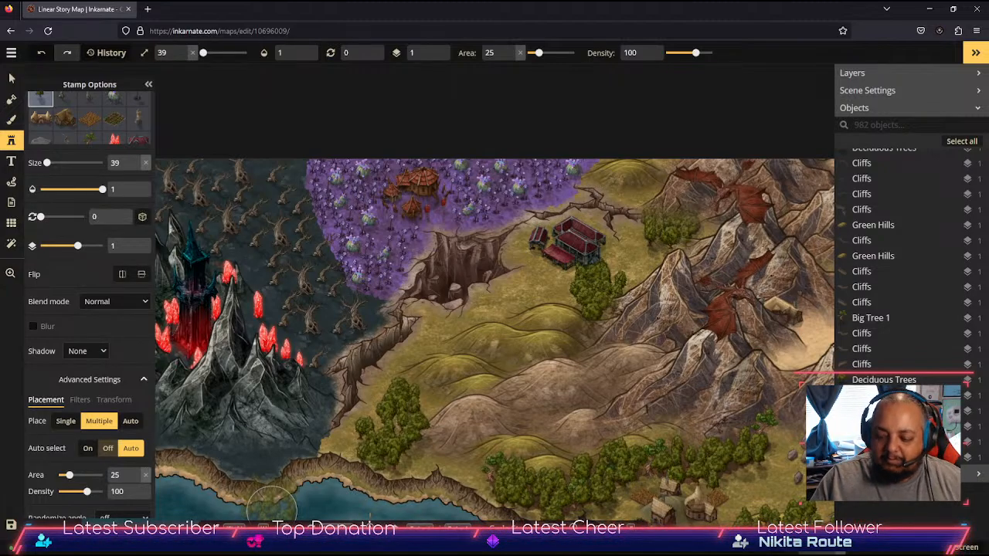
Step: Move the Dwarven Market stamp to layer 1 and shift it slightly up beside the new tree cluster
left_click(10, 79)
left_click(413, 448)
left_click(566, 244)
left_click(135, 184)
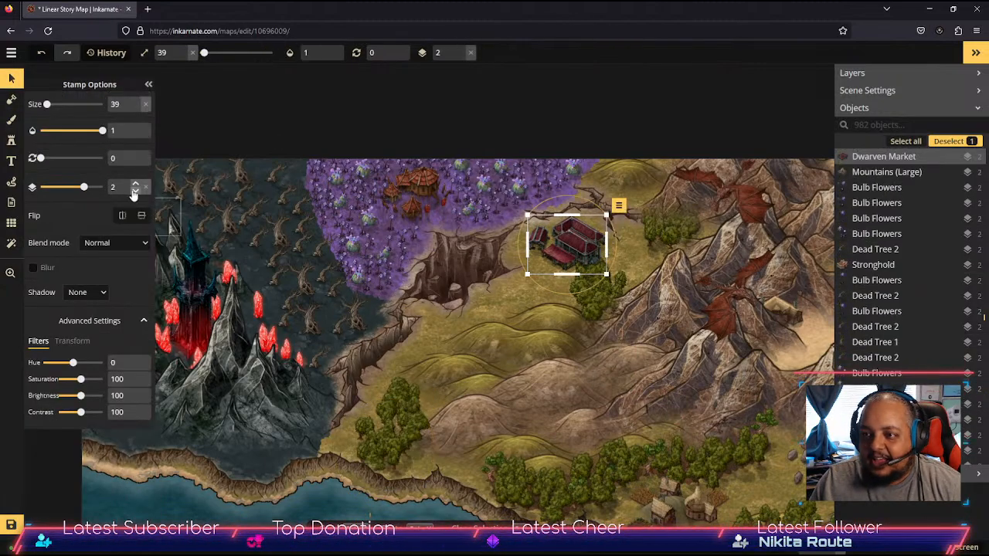
left_click(135, 191)
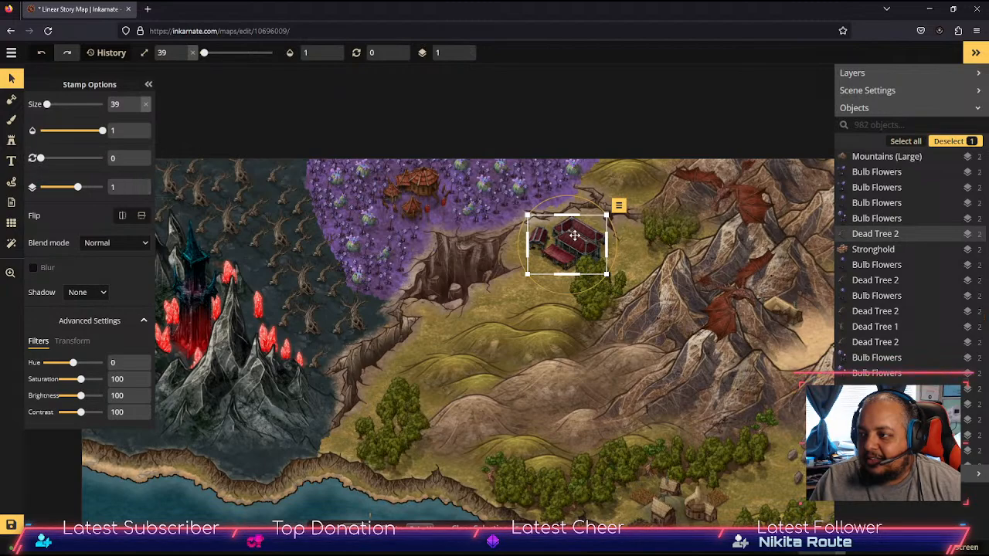
mouse_move(574, 236)
left_mouse_down()
mouse_move(584, 229)
mouse_move(575, 229)
left_mouse_up()
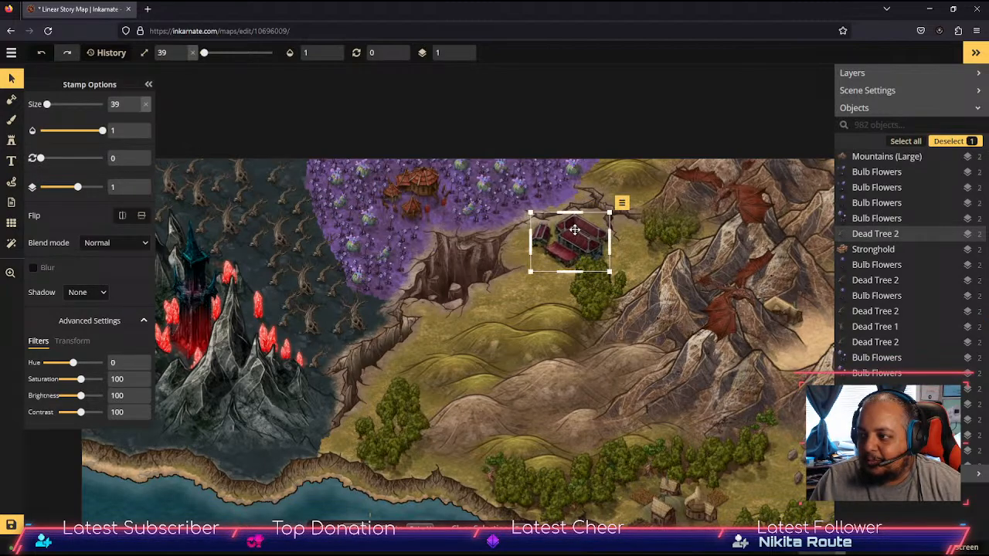
key("space")
key("space")
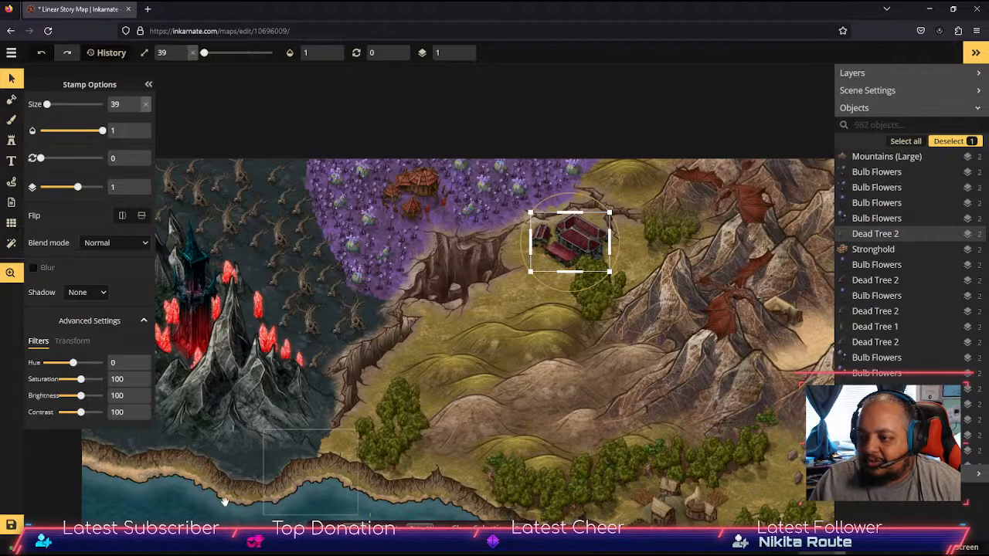
left_click_drag(225, 502, 257, 281)
left_click_drag(680, 459, 411, 361)
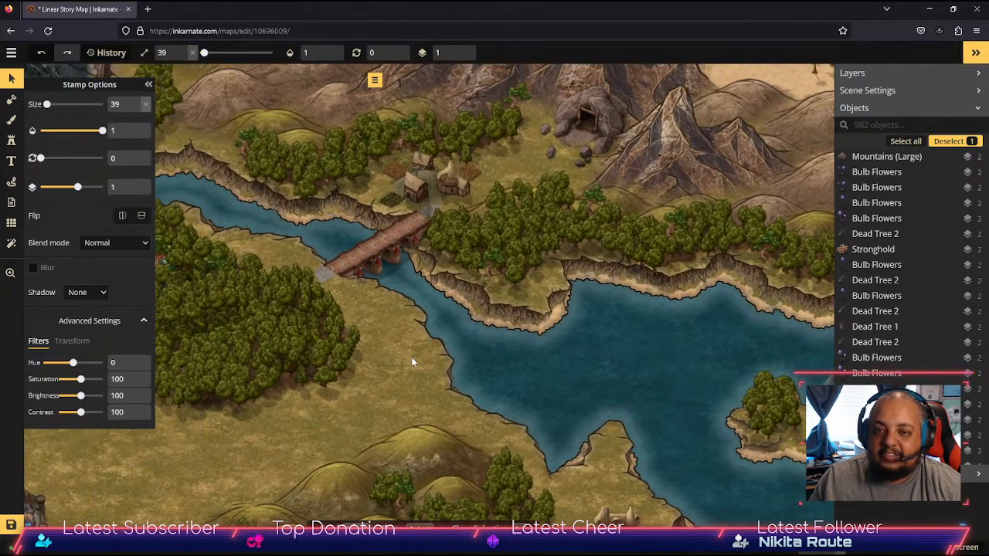
left_click_drag(656, 331, 514, 516)
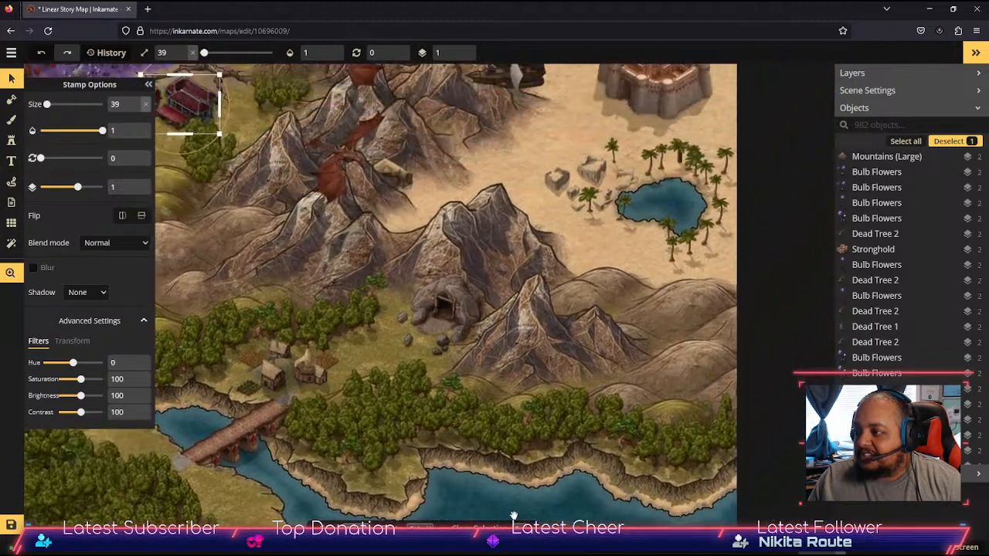
Step: Save the Linear Story Map and dismiss the notification
left_click_drag(589, 299, 824, 299)
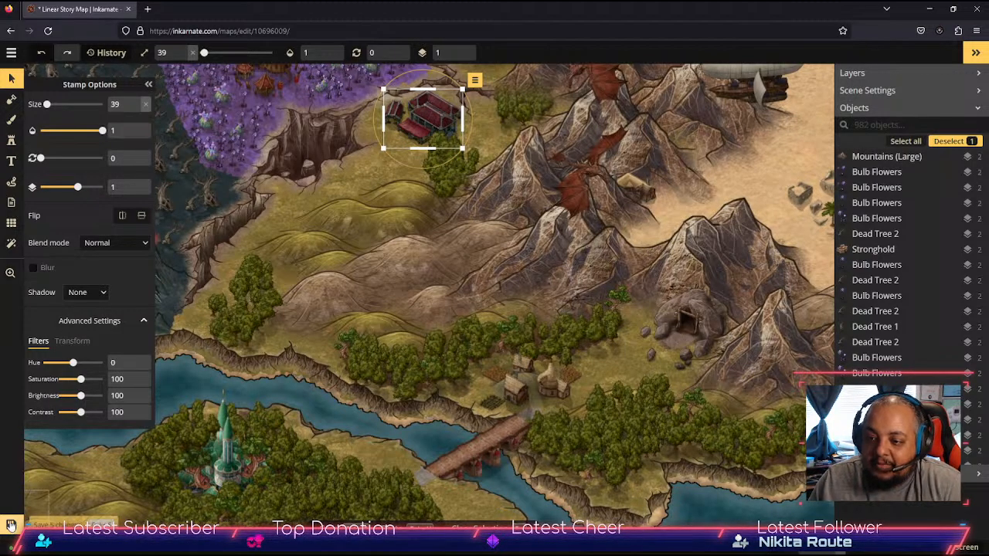
left_click(11, 524)
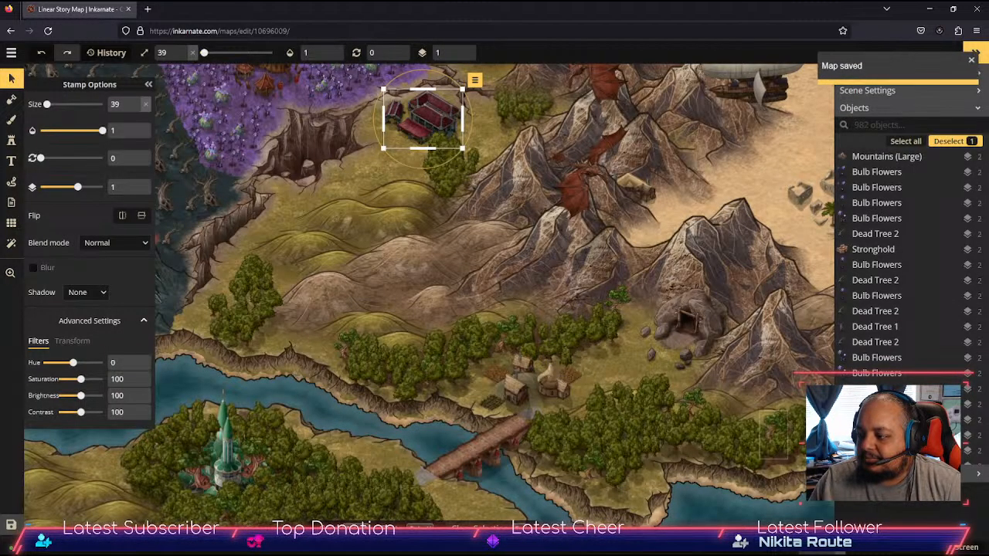
left_click(971, 61)
Step: Hide the object list and stamp options, deselect the Dwarven Market and inspect the whole map unobstructed
left_click(975, 52)
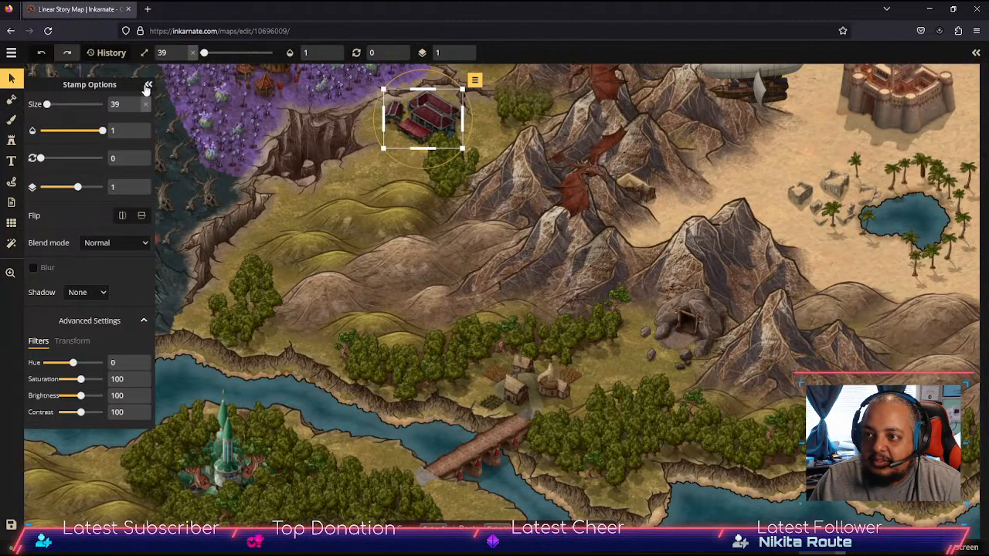
left_click(148, 85)
scroll(867, 519, "down", 3)
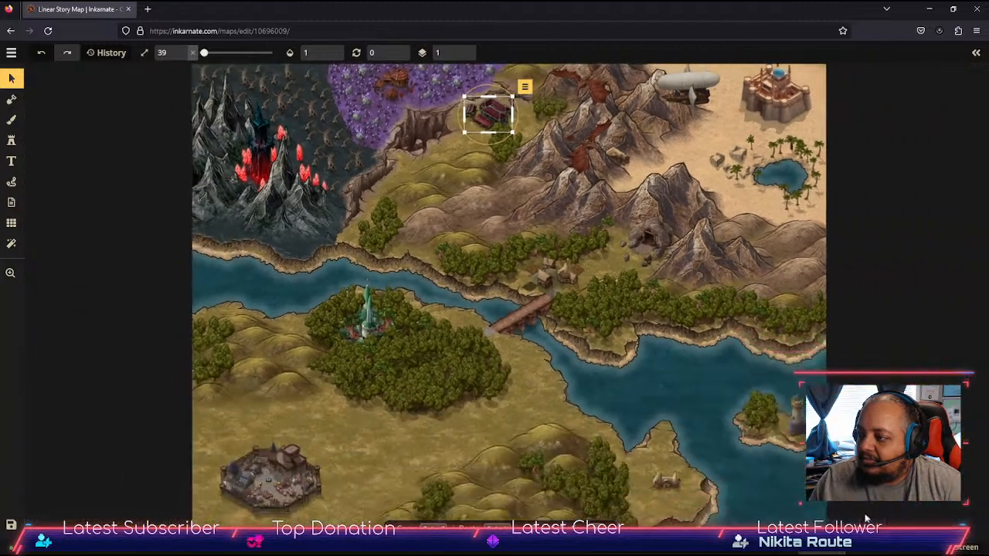
left_click_drag(625, 386, 669, 353)
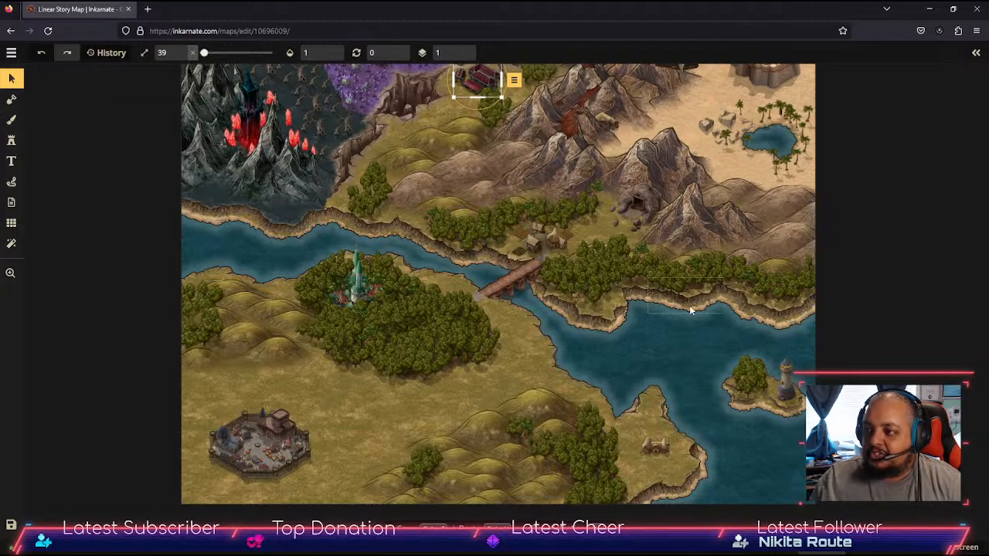
left_click(652, 350)
key("space")
mouse_move(660, 340)
left_mouse_down()
mouse_move(628, 392)
mouse_move(631, 406)
mouse_move(647, 347)
left_mouse_up()
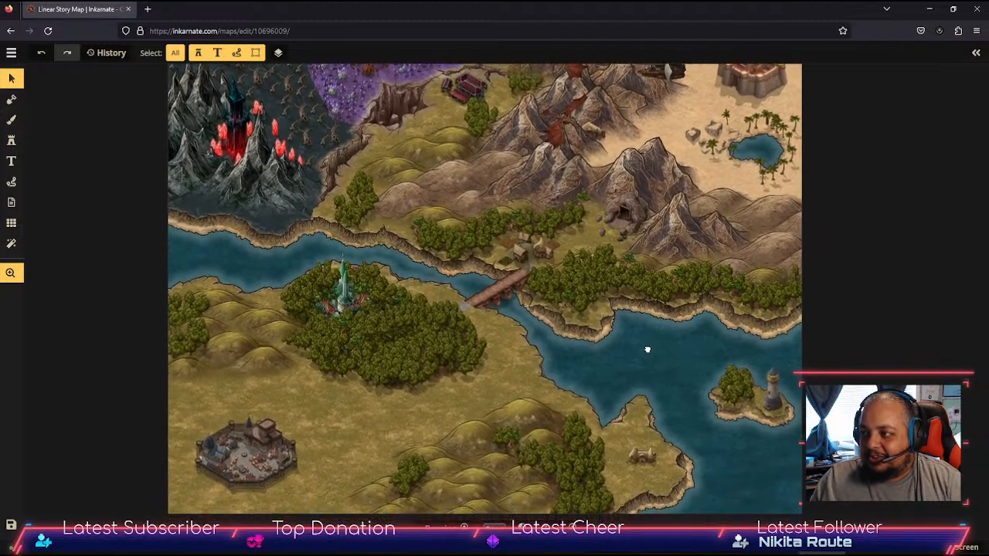
Step: Nudge the lower red dragon stamp slightly over the mountains
left_click(601, 135)
scroll(607, 132, "up", 2)
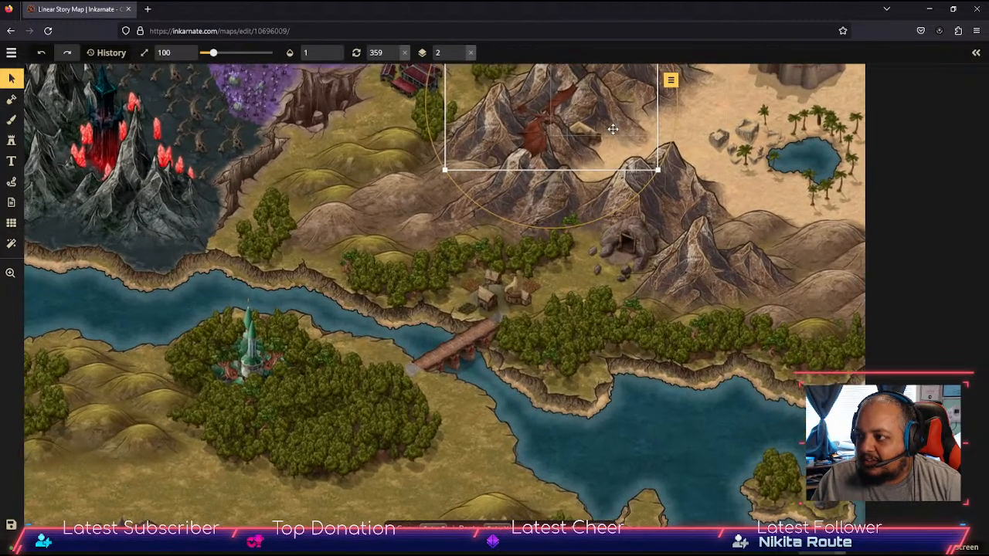
scroll(612, 129, "up", 1)
left_click(592, 139)
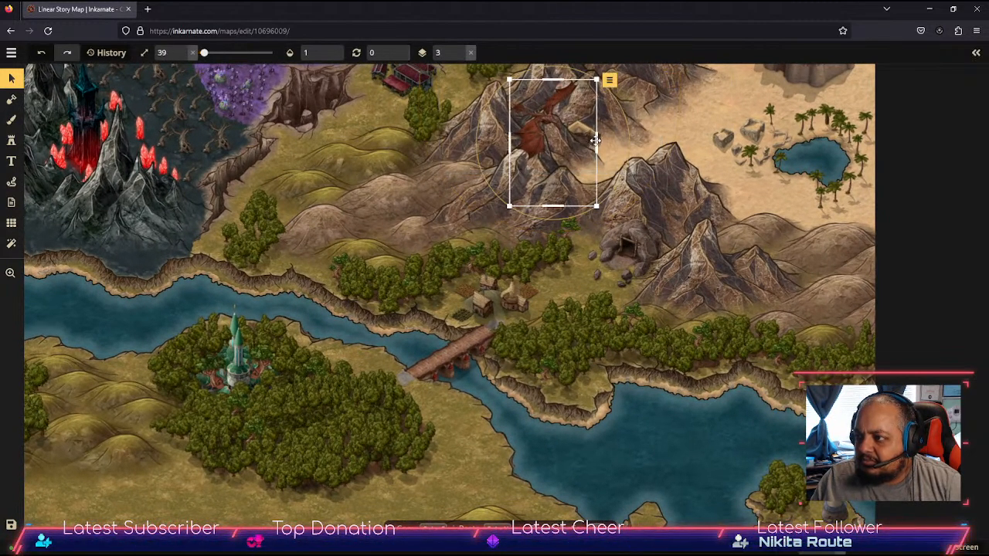
mouse_move(595, 141)
left_mouse_down()
mouse_move(618, 142)
mouse_move(594, 141)
left_mouse_up()
left_click(614, 137)
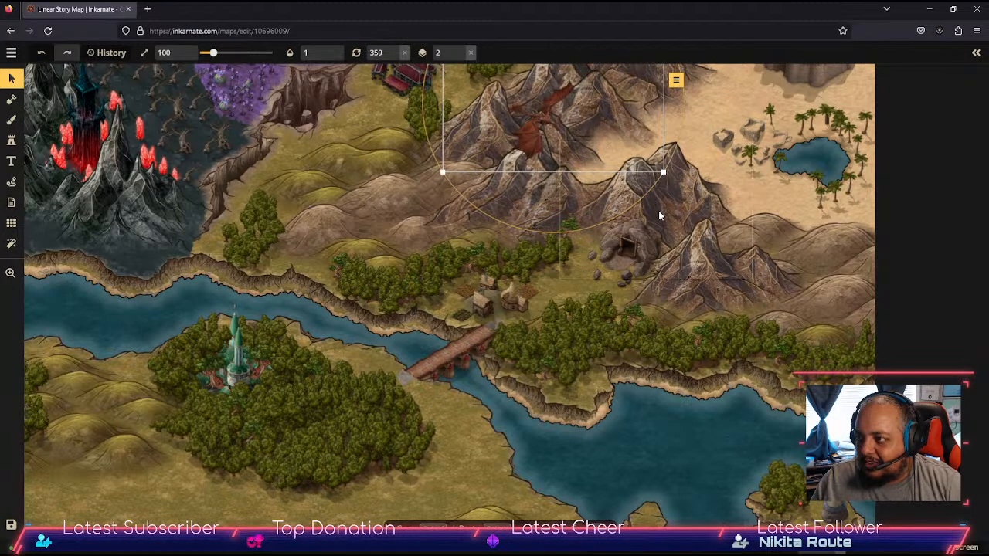
Step: Undo the dragon's last adjustment and the Dwarven Market's change to layer 1, leaving nothing selected
left_click(652, 417)
scroll(695, 409, "down", 1)
scroll(672, 398, "down", 1)
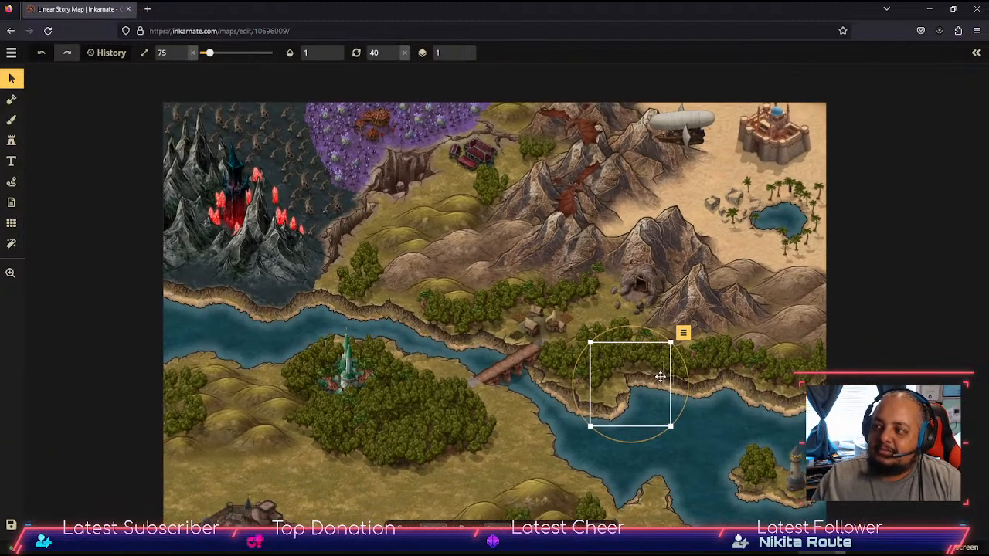
key("space")
left_click_drag(509, 437, 479, 363)
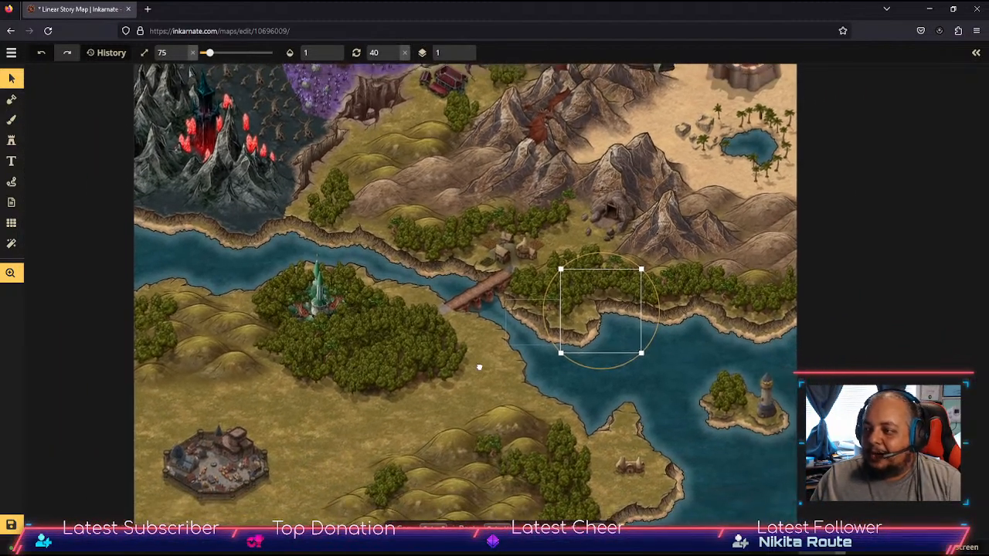
left_click(658, 186)
key("ctrl+z")
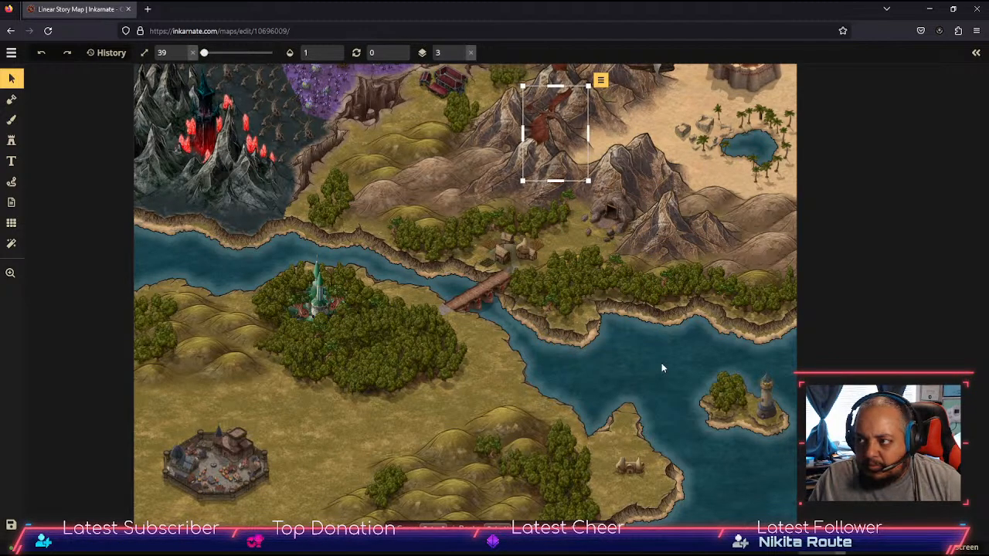
key("ctrl+z")
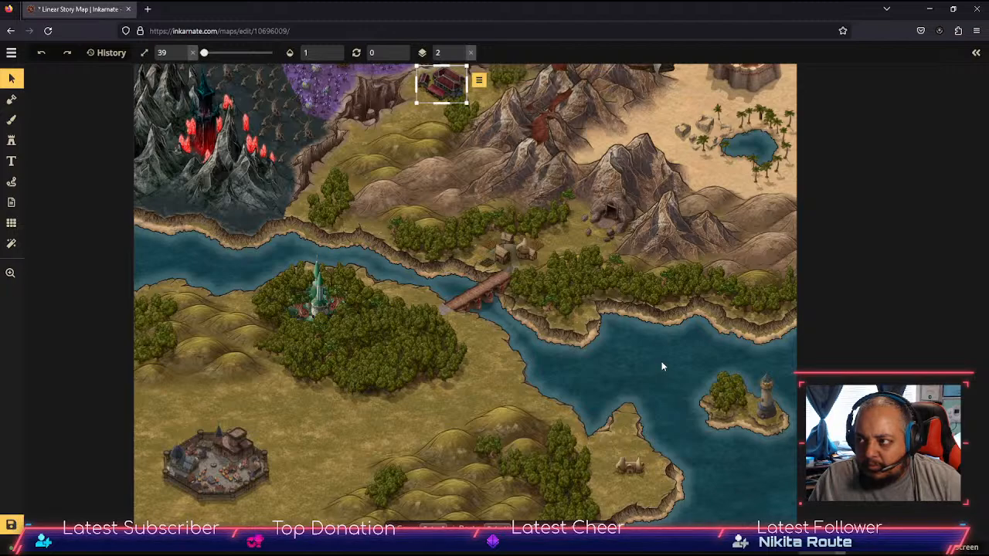
left_click(662, 364)
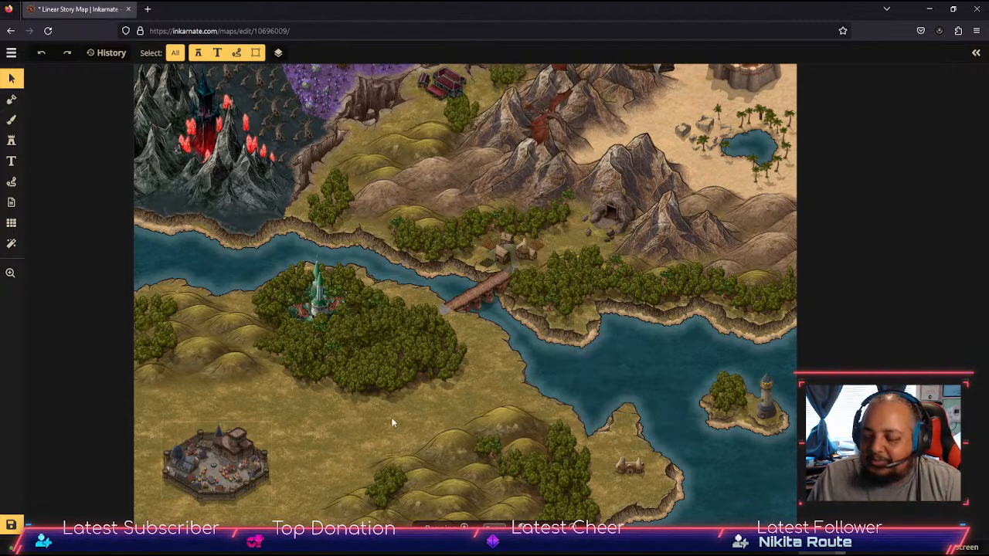
Step: Examine the whole map, from the wasteland citadel, mountains and desert down to the grassland city and the coast
key("space")
left_click_drag(664, 361, 749, 340)
key("space")
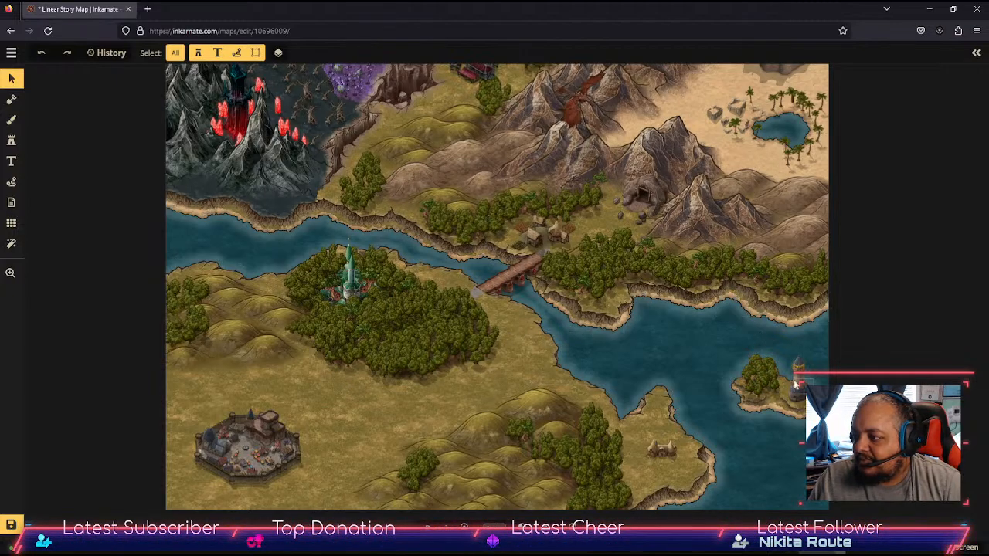
key("space")
left_click_drag(695, 346, 680, 398)
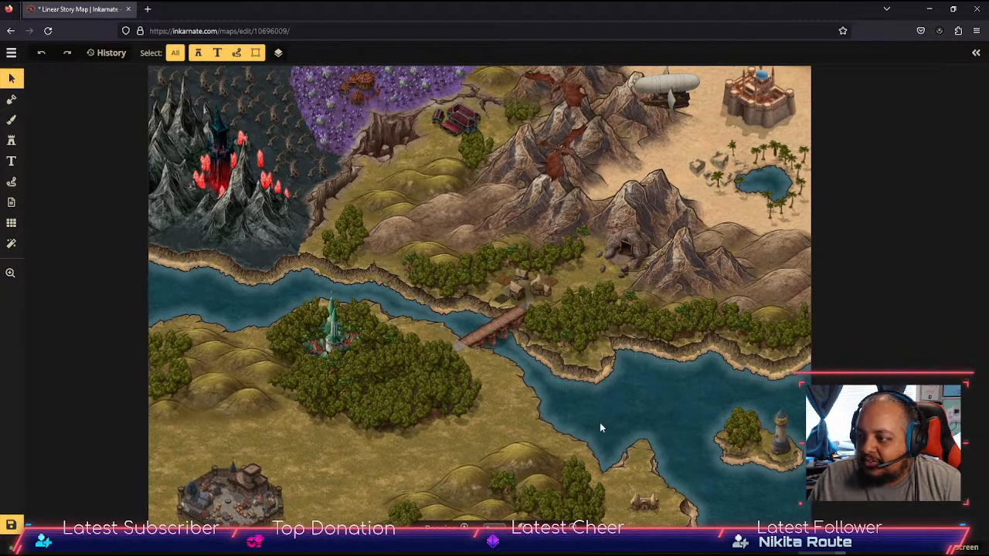
key("space")
left_click_drag(624, 417, 650, 363)
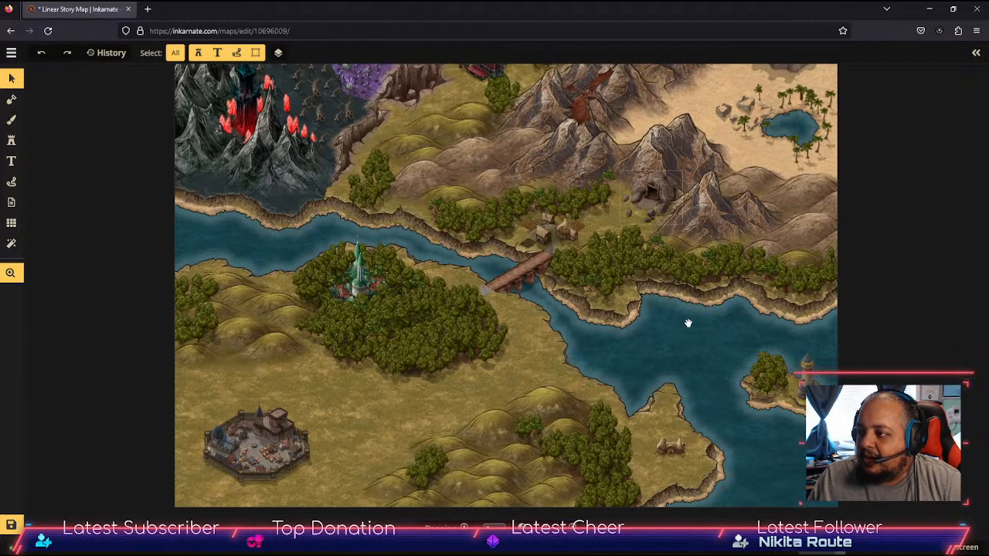
left_click_drag(688, 322, 662, 388)
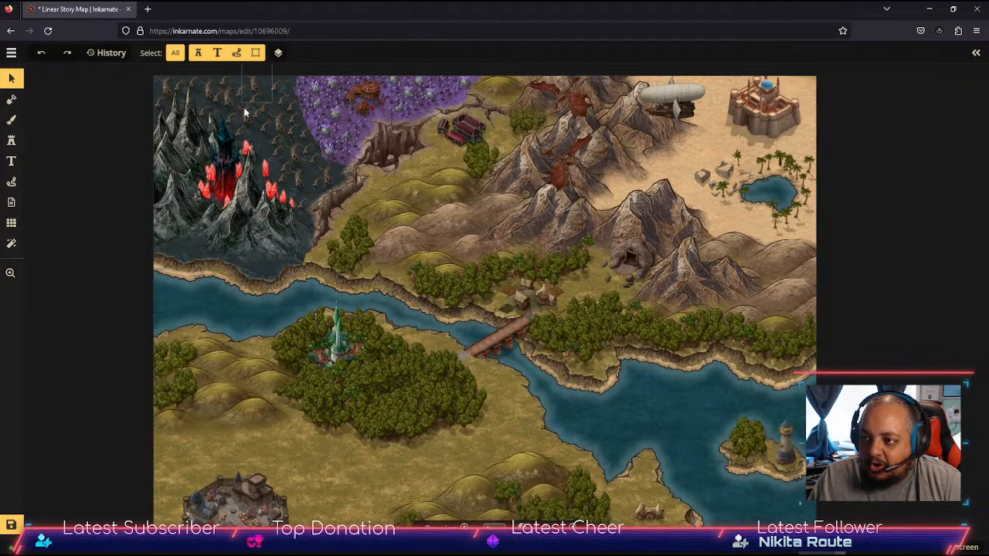
left_click(234, 497)
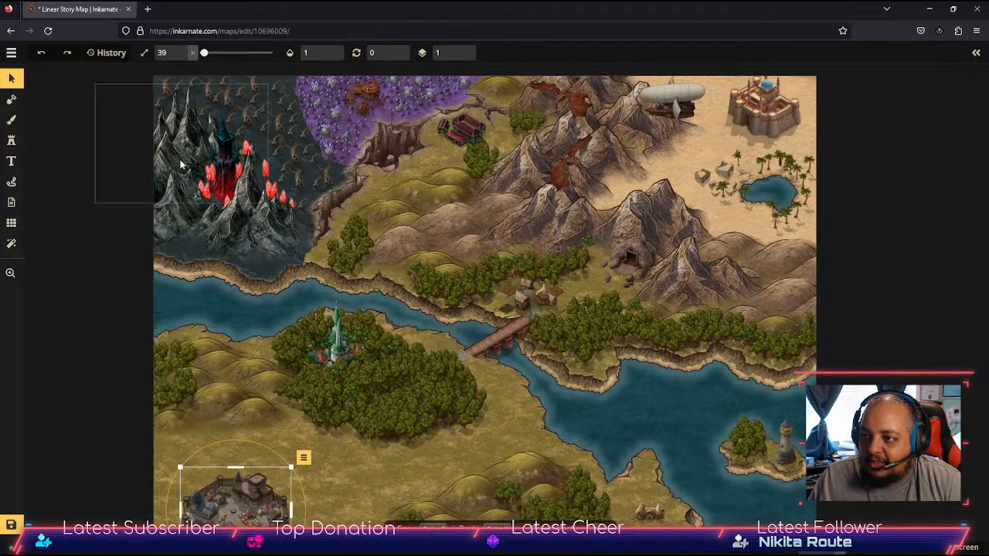
left_click(638, 424)
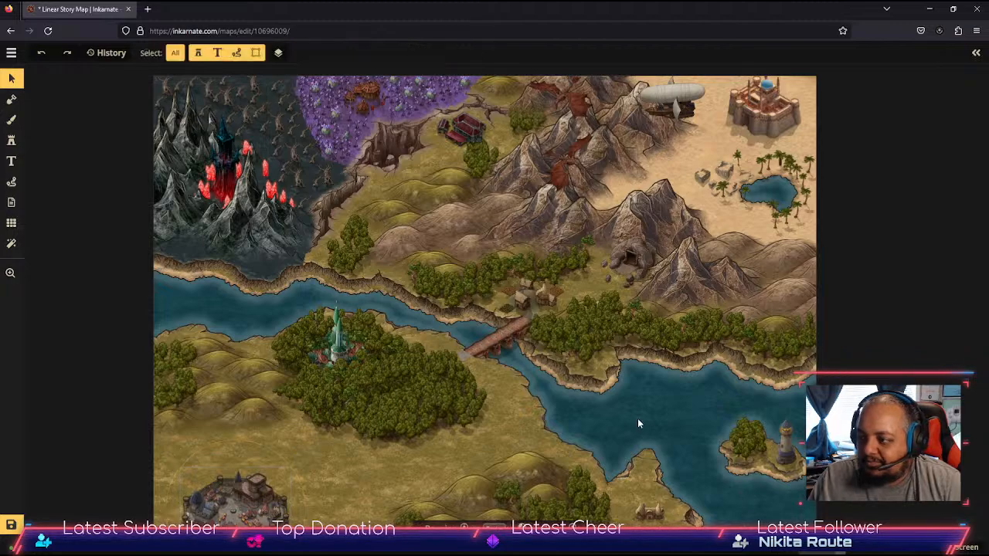